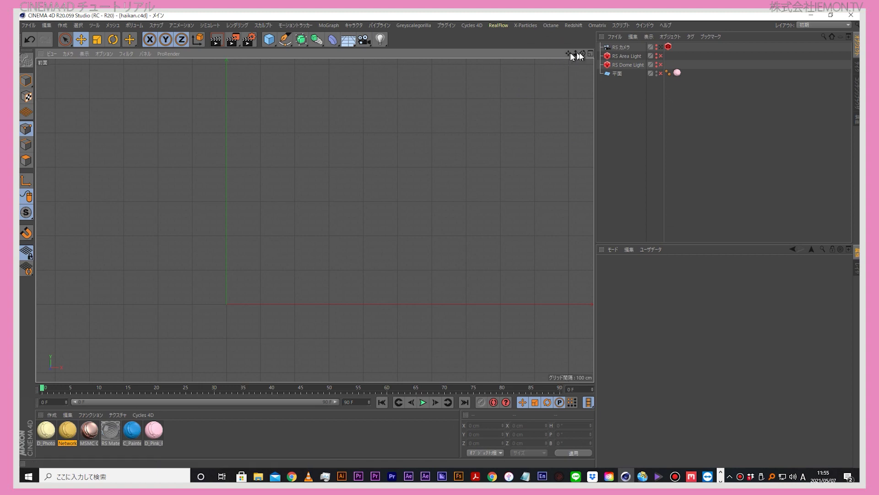
Step: Maximize the front view, pick the Pen tool and place the pipe path's first point
{"action": "left_click_drag", "start_coordinate": [568, 55], "coordinate": [569, 54]}
{"action": "left_click", "coordinate": [589, 54]}
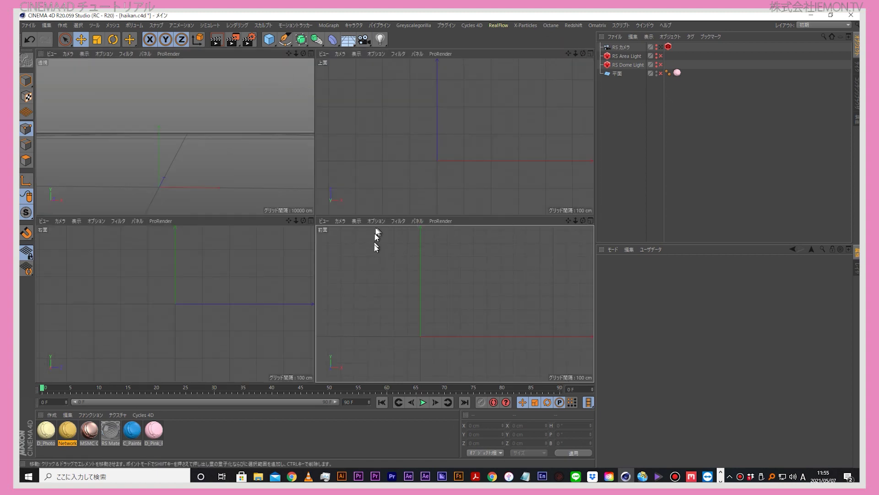
{"action": "middle_click", "coordinate": [587, 241]}
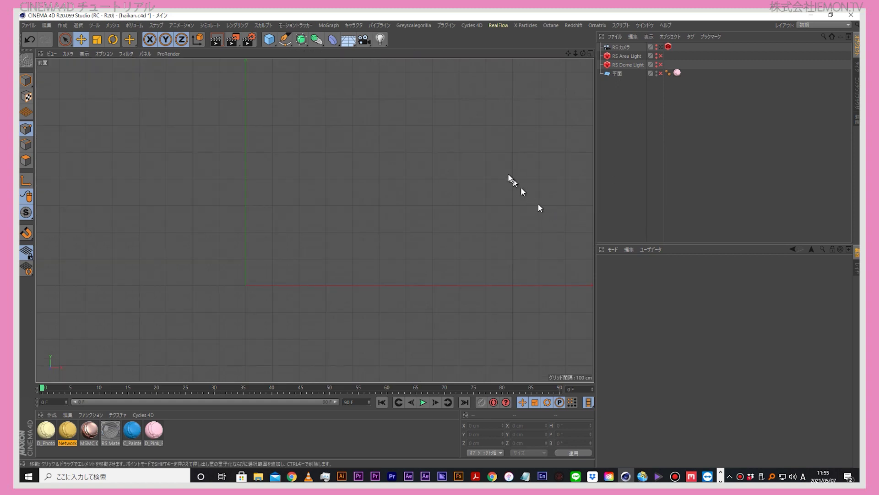
{"action": "left_click", "coordinate": [286, 40]}
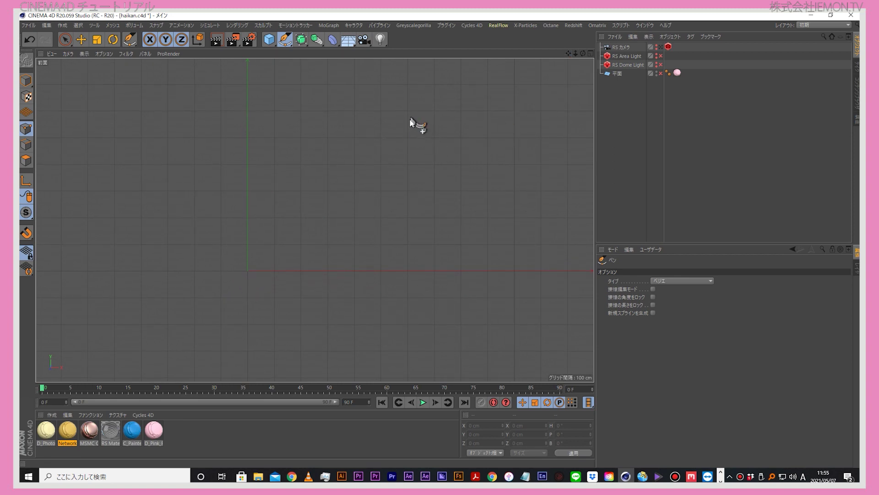
{"action": "left_click", "coordinate": [408, 118]}
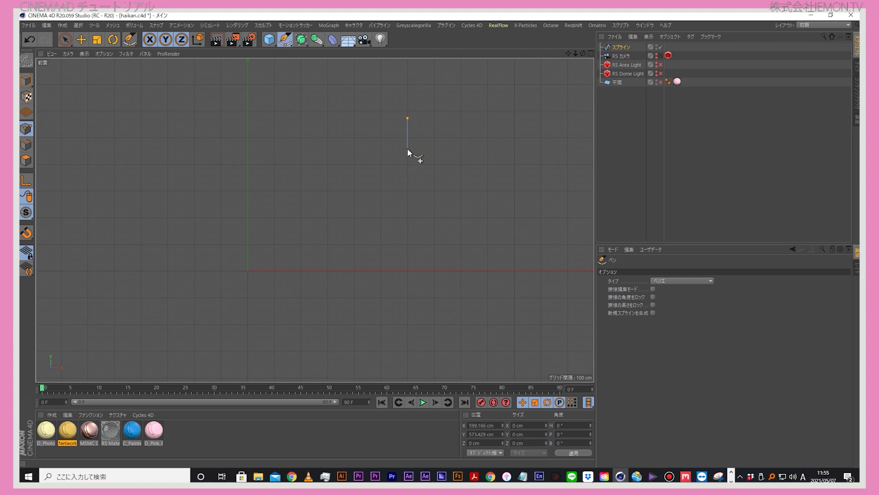
Step: Add points running down, right, down, left and down again, then end drawing
{"action": "left_click", "coordinate": [408, 147]}
{"action": "left_click", "coordinate": [487, 149]}
{"action": "left_click", "coordinate": [487, 190]}
{"action": "left_click", "coordinate": [275, 191]}
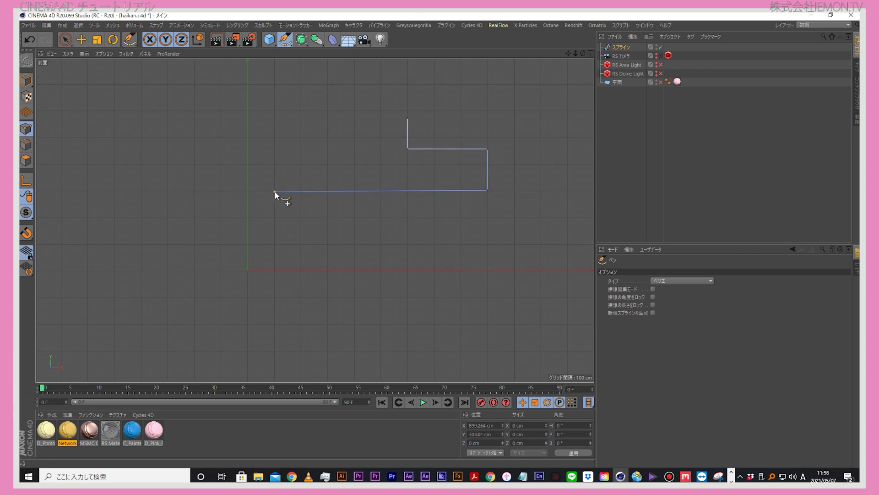
{"action": "left_click", "coordinate": [274, 228]}
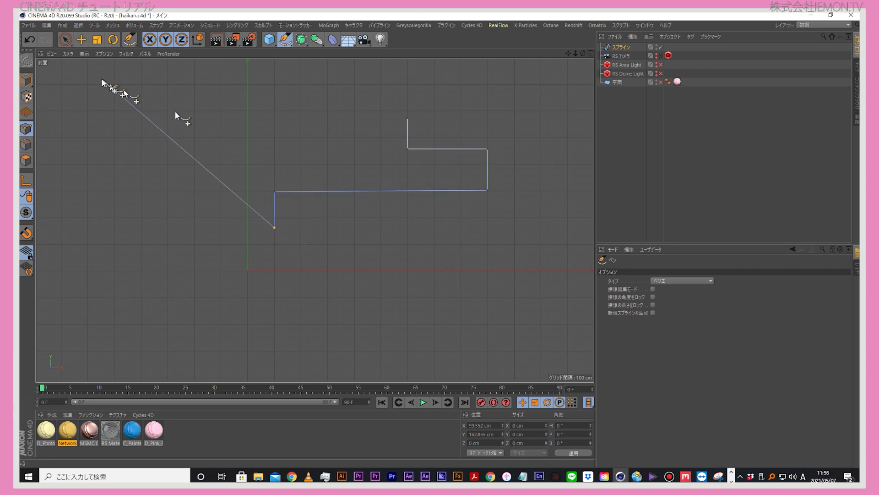
{"action": "left_click", "coordinate": [81, 39]}
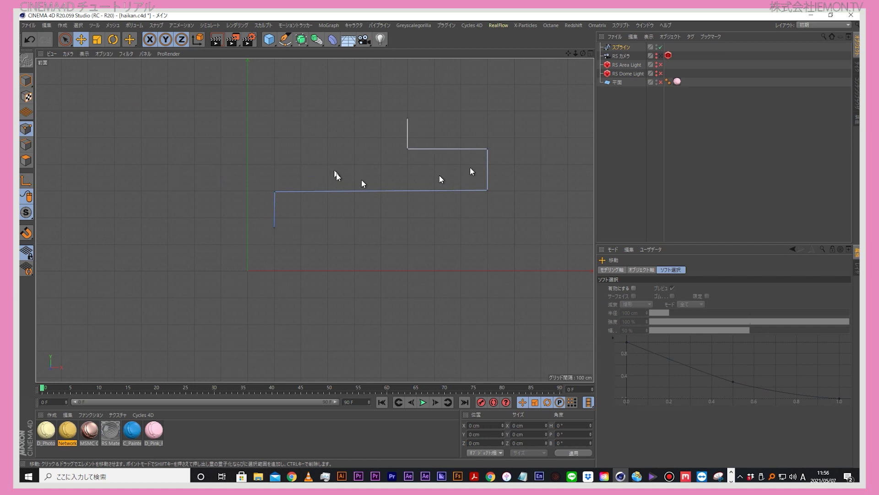
Step: Maximize the perspective view, tilt it onto the path, and select all spline points
{"action": "middle_click", "coordinate": [587, 69]}
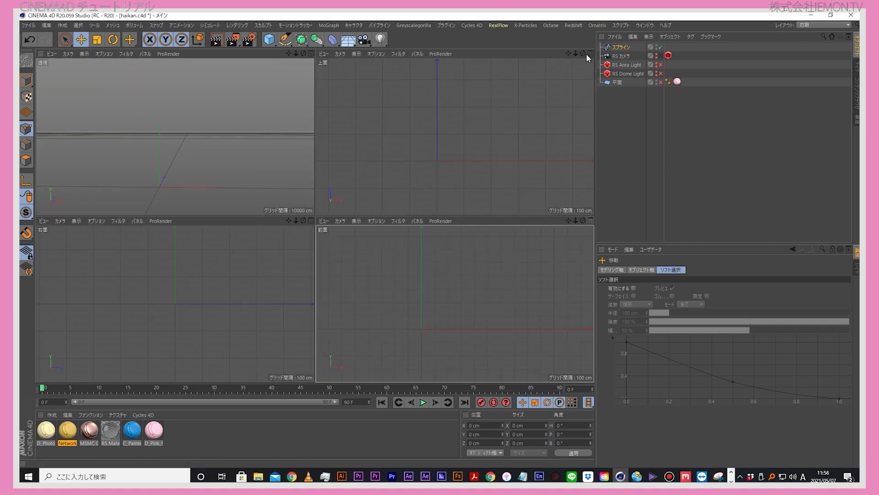
{"action": "middle_click", "coordinate": [312, 62]}
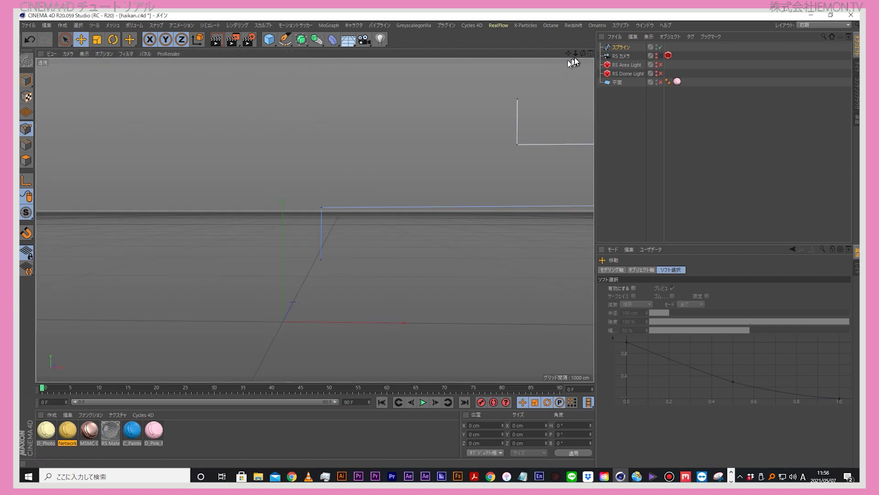
{"action": "left_click_drag", "start_coordinate": [568, 54], "coordinate": [449, 142]}
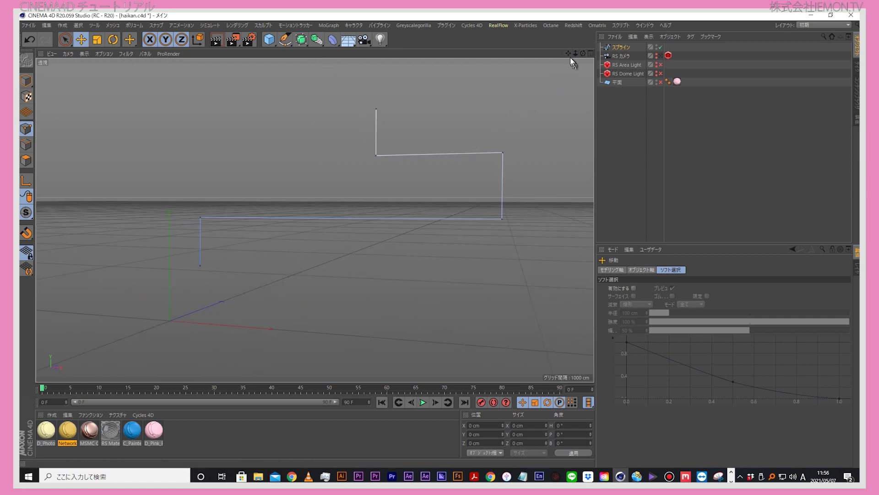
{"action": "left_click_drag", "start_coordinate": [568, 54], "coordinate": [558, 58]}
{"action": "key", "text": "ctrl+a"}
{"action": "left_click", "coordinate": [501, 108]}
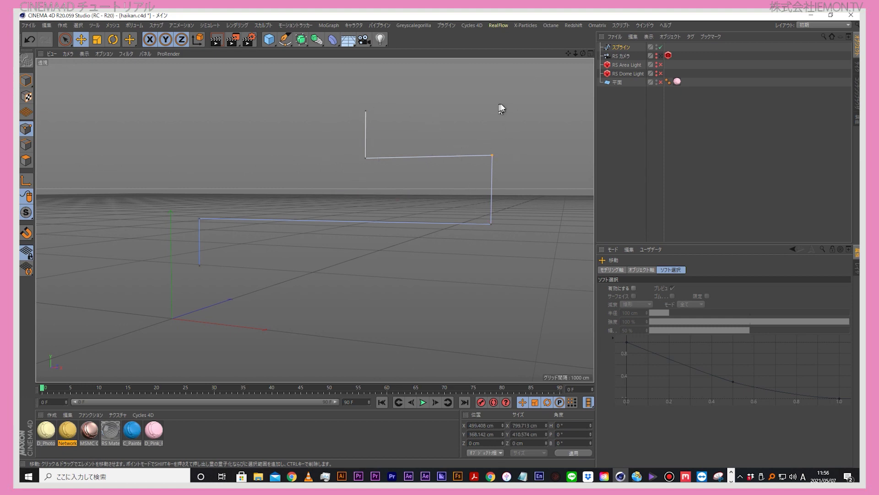
{"action": "left_click", "coordinate": [338, 126]}
{"action": "key", "text": "ctrl+a"}
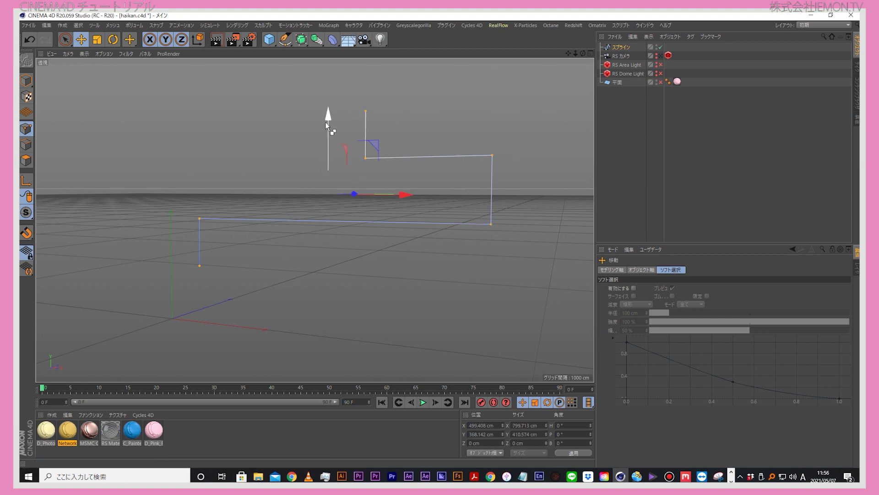
Step: Chamfer all the path's corners to about a 32 cm radius, then deselect the points
{"action": "right_click", "coordinate": [294, 94]}
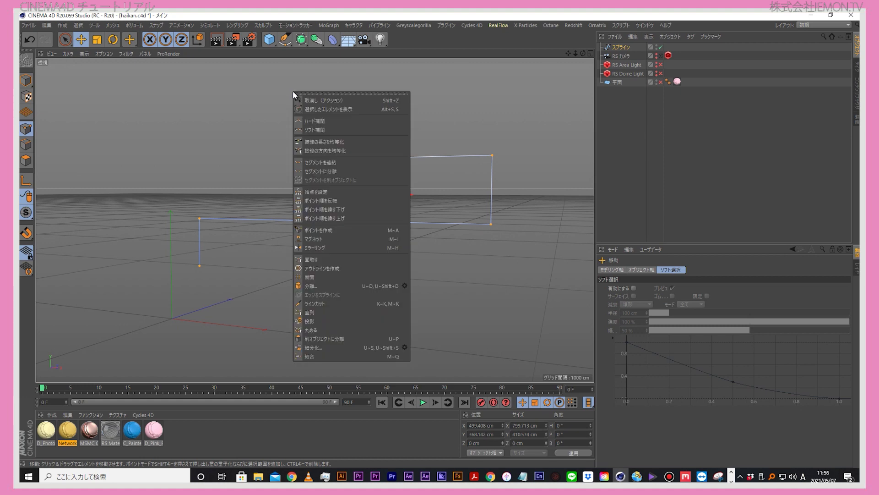
{"action": "left_click", "coordinate": [320, 260]}
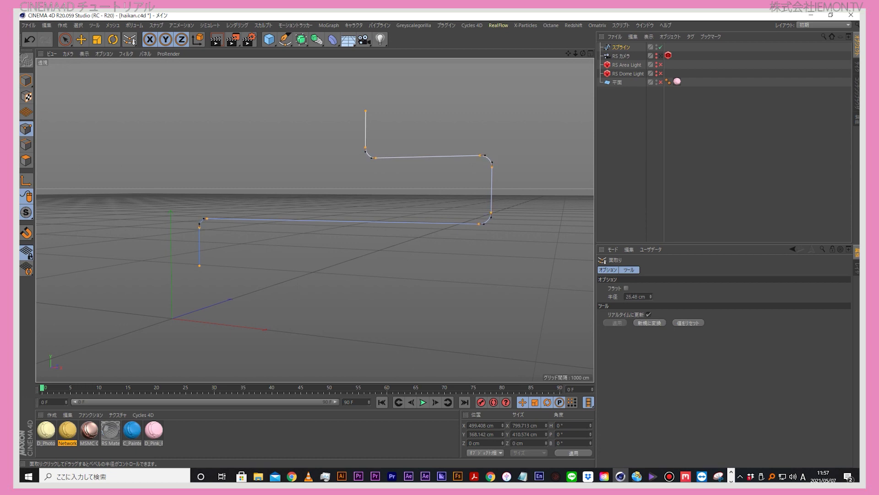
{"action": "left_click_drag", "start_coordinate": [485, 220], "coordinate": [492, 220]}
{"action": "left_click", "coordinate": [81, 39]}
{"action": "left_click", "coordinate": [219, 155]}
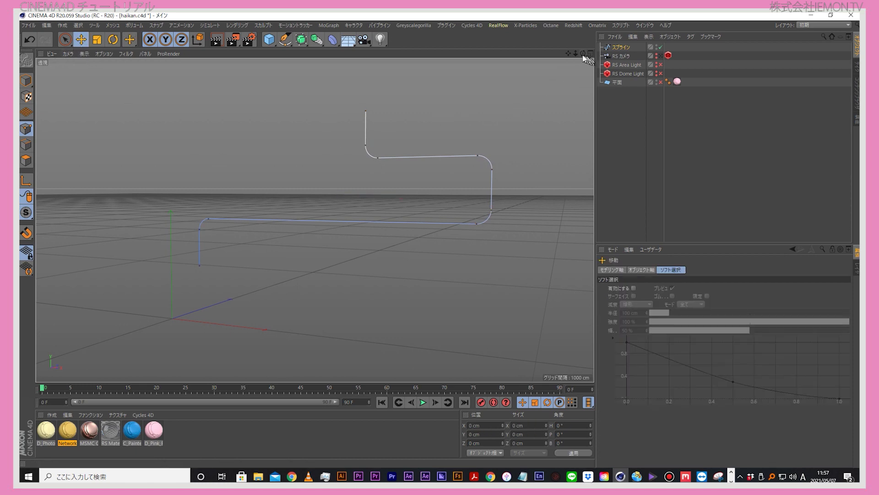
{"action": "left_click_drag", "start_coordinate": [584, 55], "coordinate": [573, 69]}
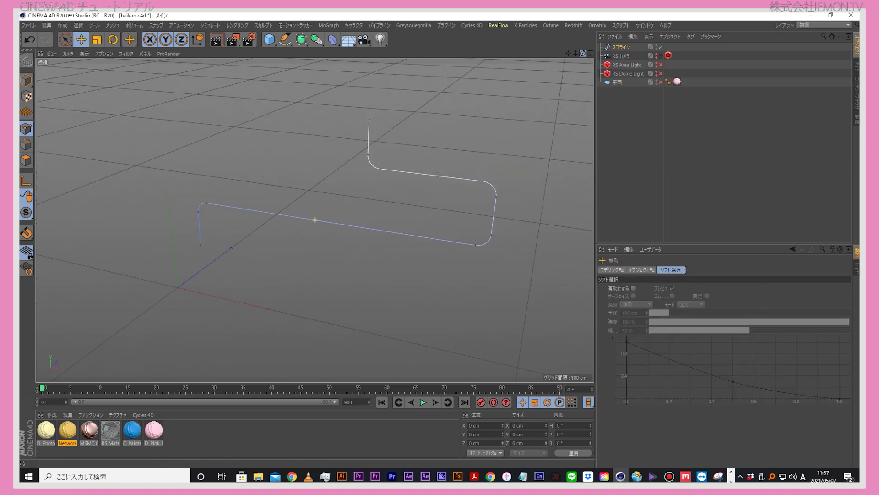
Step: Add a Circle spline with a 50 cm radius
{"action": "left_click", "coordinate": [620, 52]}
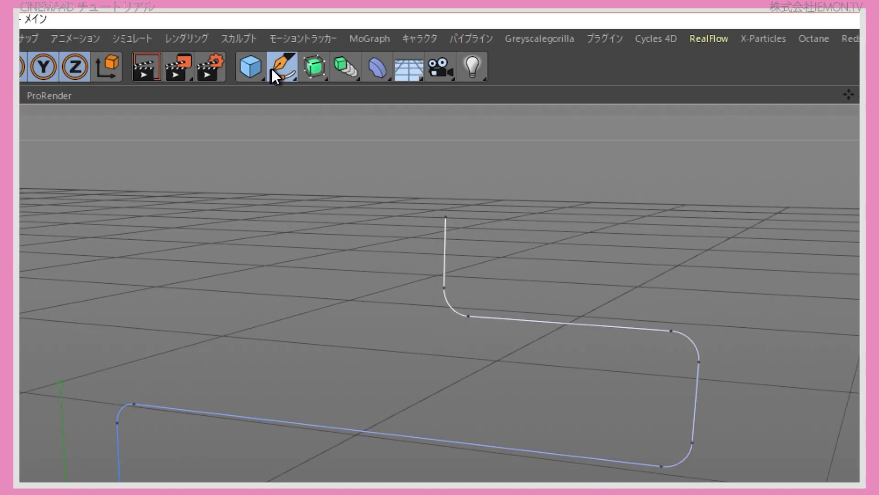
{"action": "left_click", "coordinate": [285, 43]}
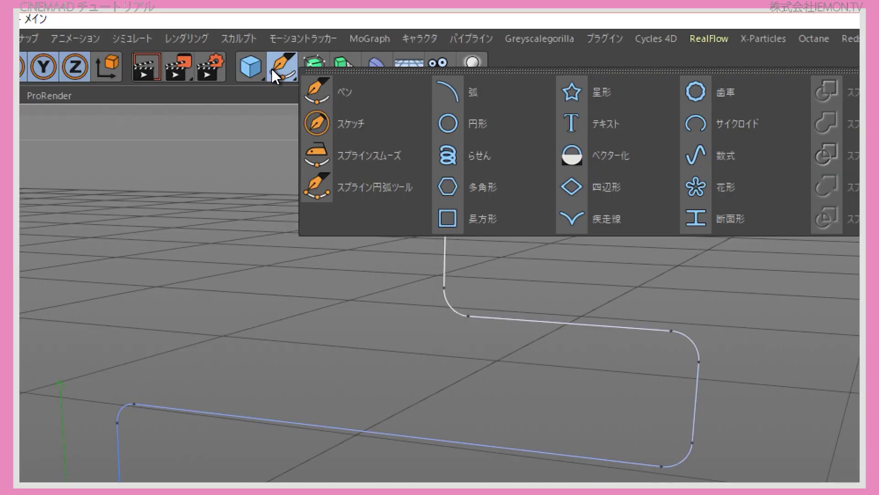
{"action": "left_click", "coordinate": [449, 123]}
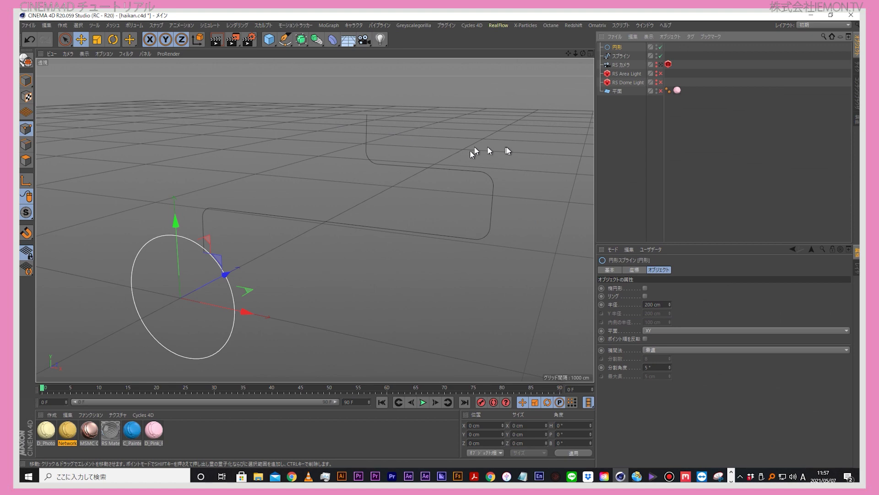
{"action": "left_click", "coordinate": [634, 127]}
{"action": "left_click", "coordinate": [618, 47]}
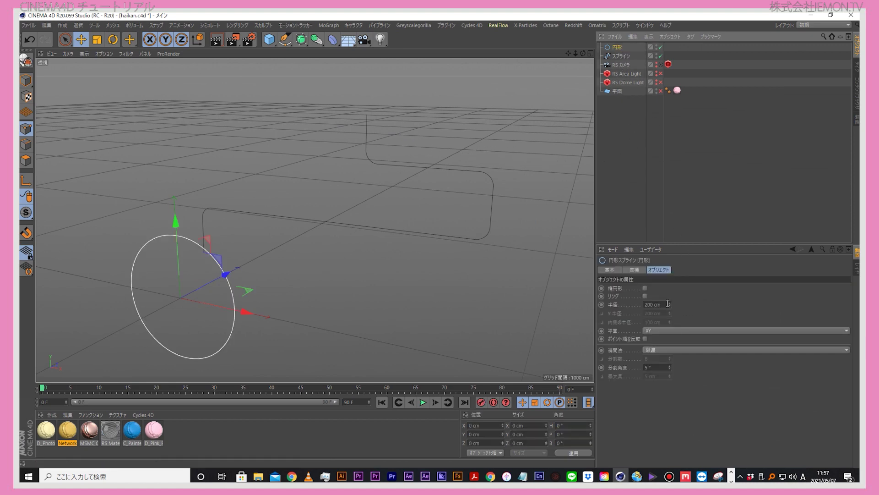
{"action": "type", "text": "50"}
{"action": "key", "text": "Return"}
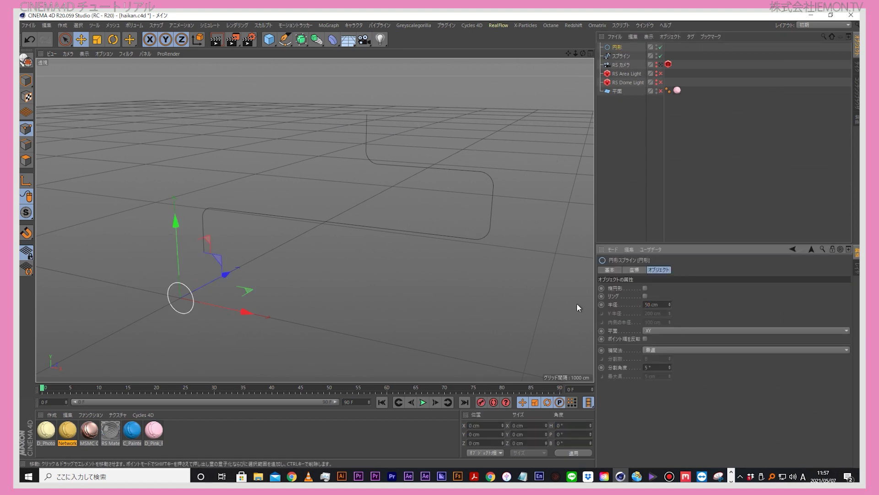
Step: Raise the circle above the ground, push it back in depth, and reduce its radius to 40 cm
{"action": "left_click_drag", "start_coordinate": [175, 222], "coordinate": [187, 109]}
{"action": "left_click_drag", "start_coordinate": [213, 171], "coordinate": [308, 148]}
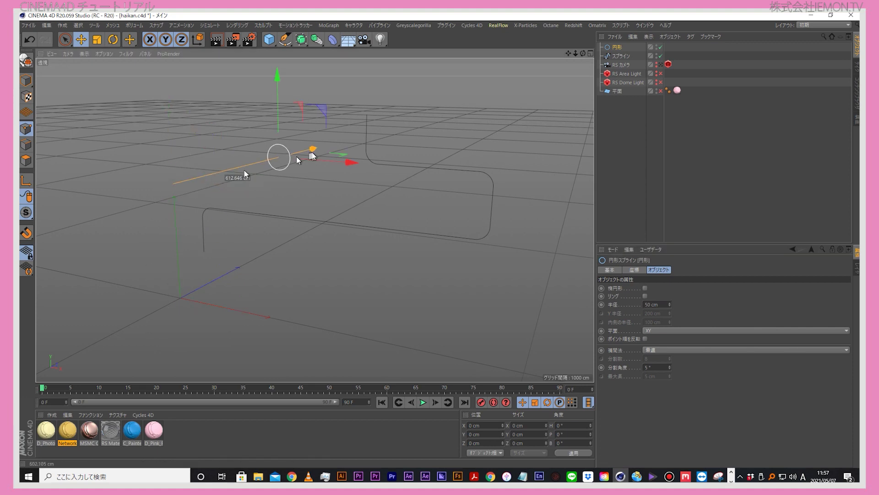
{"action": "double_click", "coordinate": [659, 304]}
{"action": "type", "text": "40"}
{"action": "key", "text": "Return"}
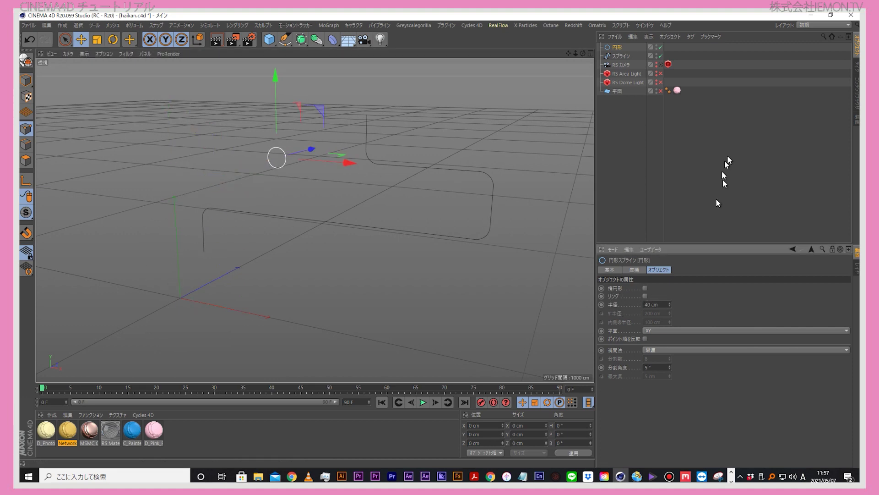
{"action": "left_click", "coordinate": [639, 153]}
{"action": "left_click", "coordinate": [621, 55]}
{"action": "left_click", "coordinate": [645, 177]}
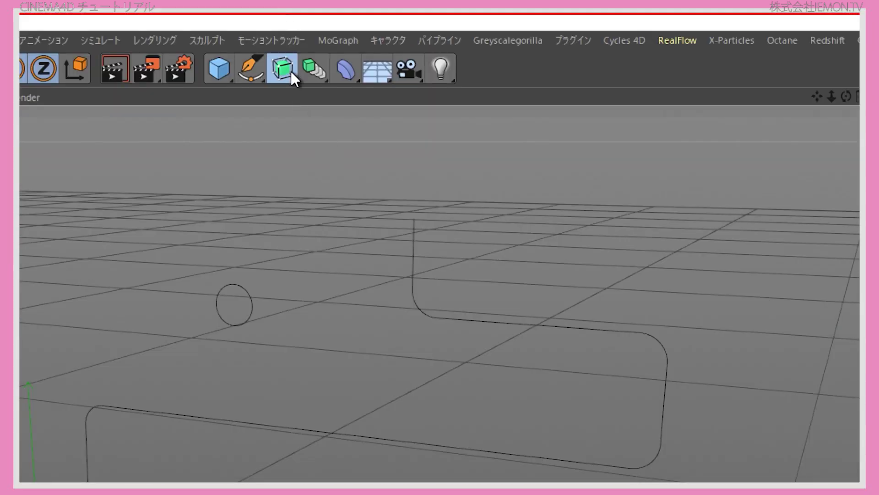
{"action": "left_click", "coordinate": [284, 69]}
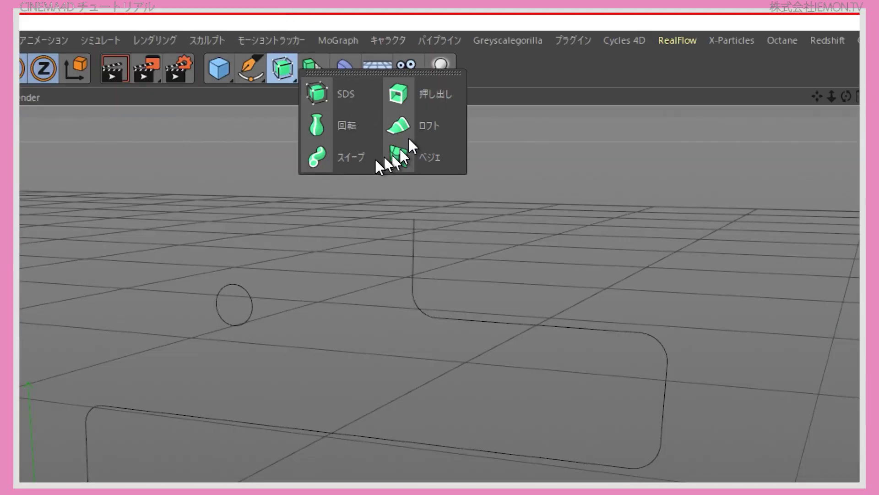
Step: Add a Sweep and place the circle and the path spline inside it
{"action": "left_click", "coordinate": [320, 157]}
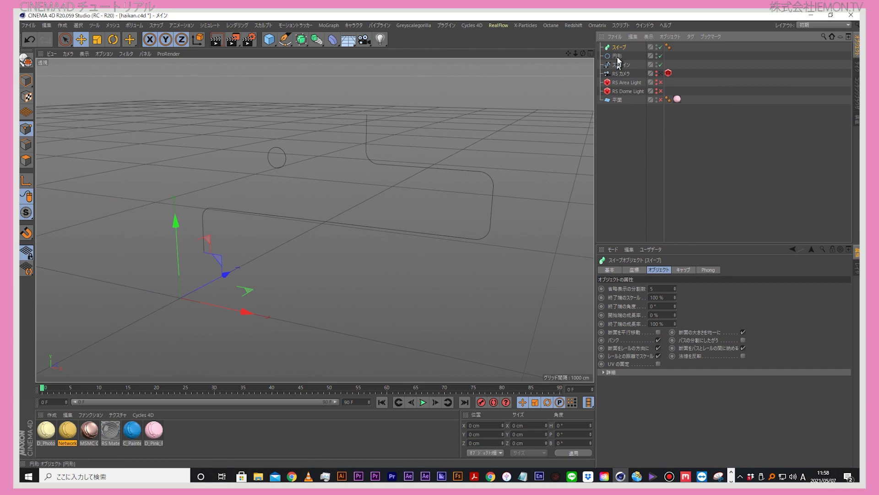
{"action": "left_click", "coordinate": [619, 57]}
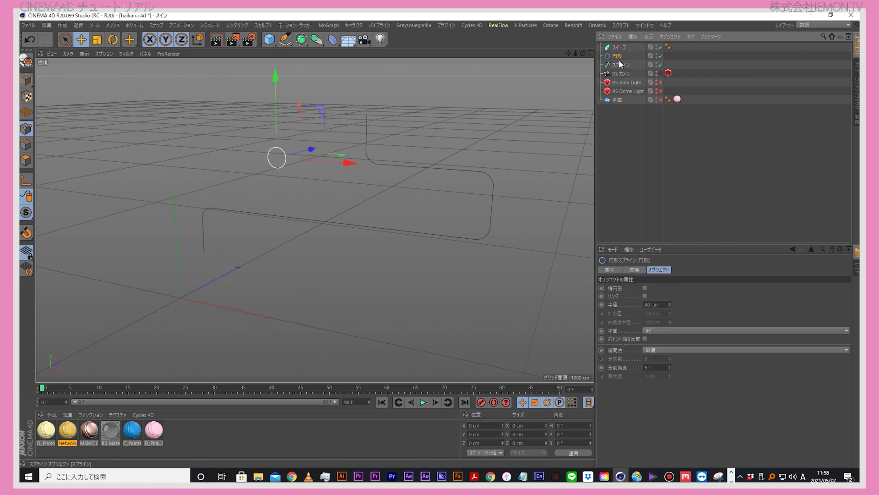
{"action": "left_click", "coordinate": [621, 64], "text": "ctrl"}
{"action": "left_click_drag", "start_coordinate": [621, 64], "coordinate": [622, 50]}
{"action": "left_click", "coordinate": [651, 158]}
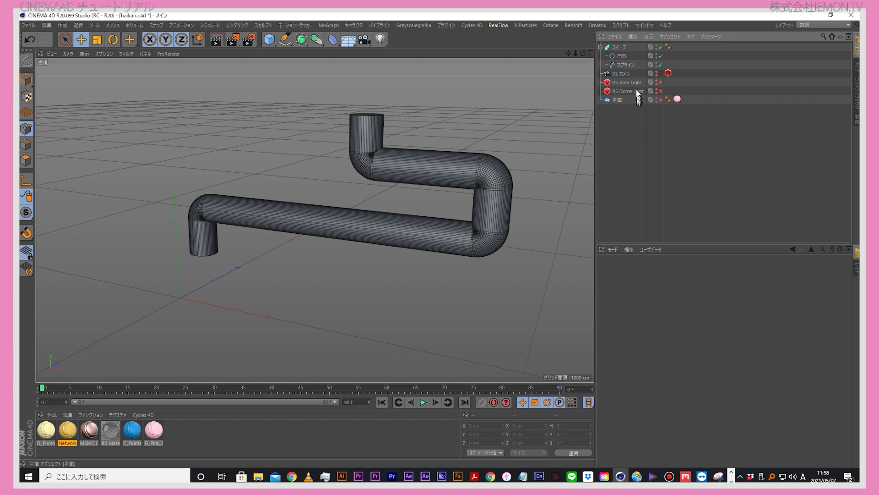
Step: Shrink the circle profile's radius to 30 cm, then to 25 cm
{"action": "left_click", "coordinate": [629, 55]}
{"action": "double_click", "coordinate": [652, 304]}
{"action": "type", "text": "30"}
{"action": "key", "text": "Return"}
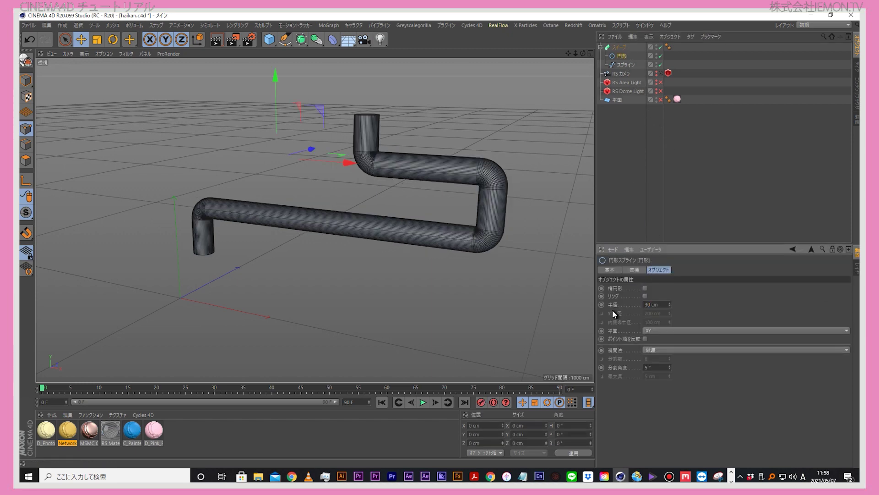
{"action": "type", "text": "25"}
{"action": "key", "text": "Return"}
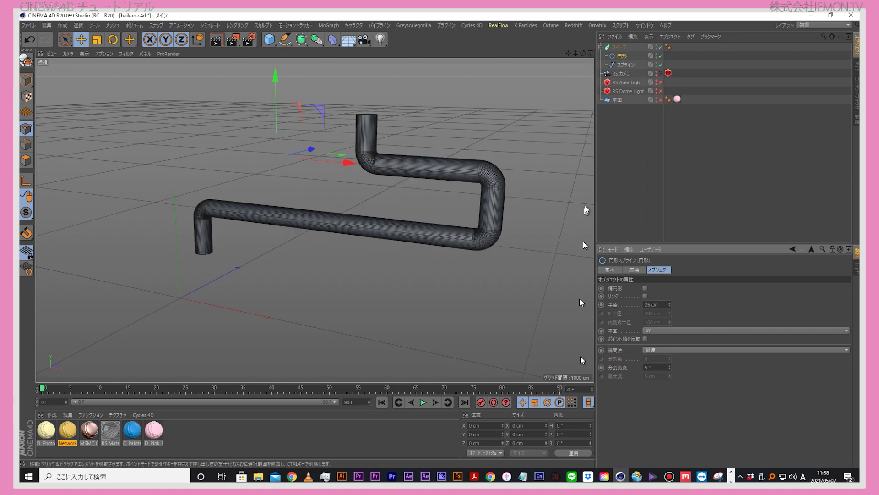
Step: Raise the circle profile's subdivision angle to 10° or more
{"action": "mouse_move", "coordinate": [582, 54]}
{"action": "left_mouse_down"}
{"action": "mouse_move", "coordinate": [563, 73]}
{"action": "mouse_move", "coordinate": [576, 64]}
{"action": "left_mouse_up"}
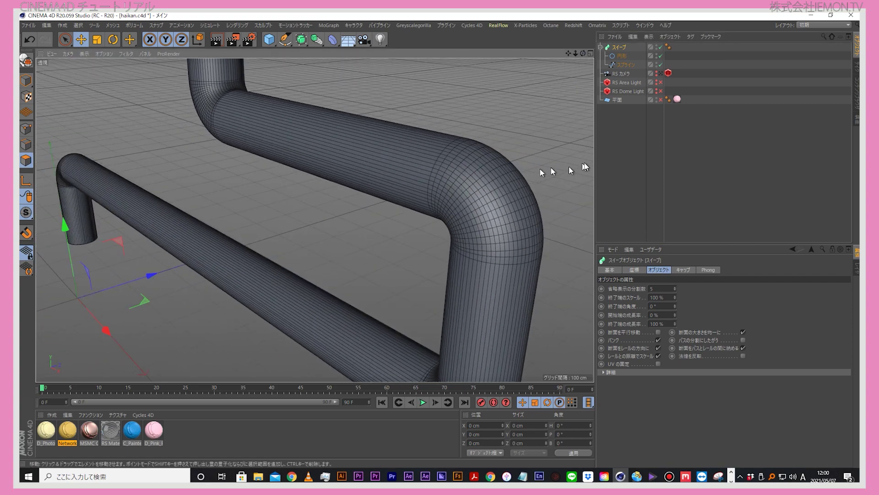
{"action": "scroll", "coordinate": [315, 220], "scroll_direction": "up", "scroll_amount": 2}
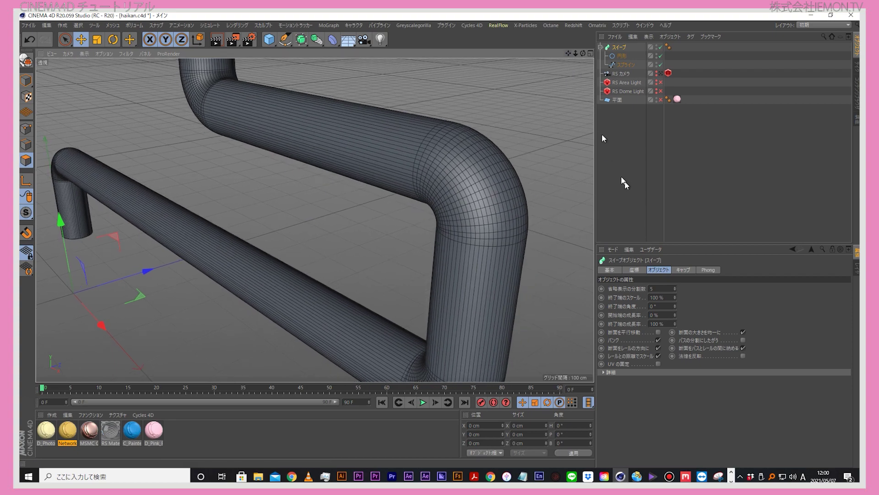
{"action": "left_click", "coordinate": [622, 55]}
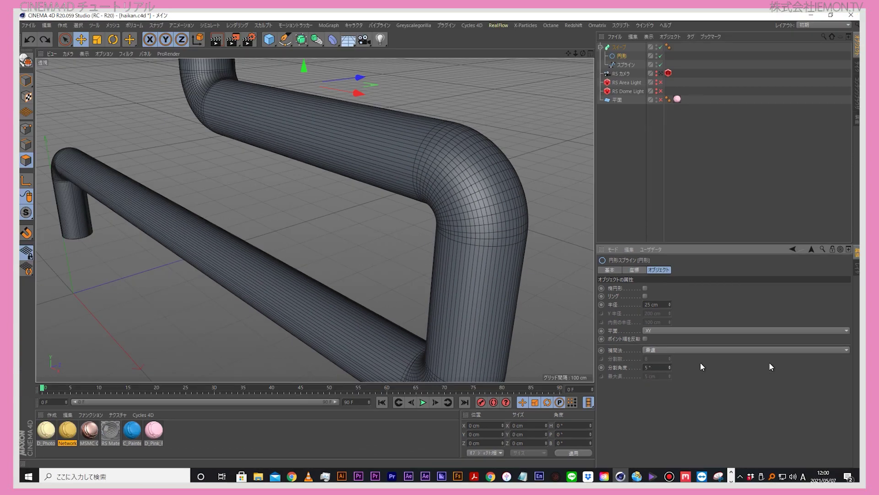
{"action": "left_click", "coordinate": [669, 365]}
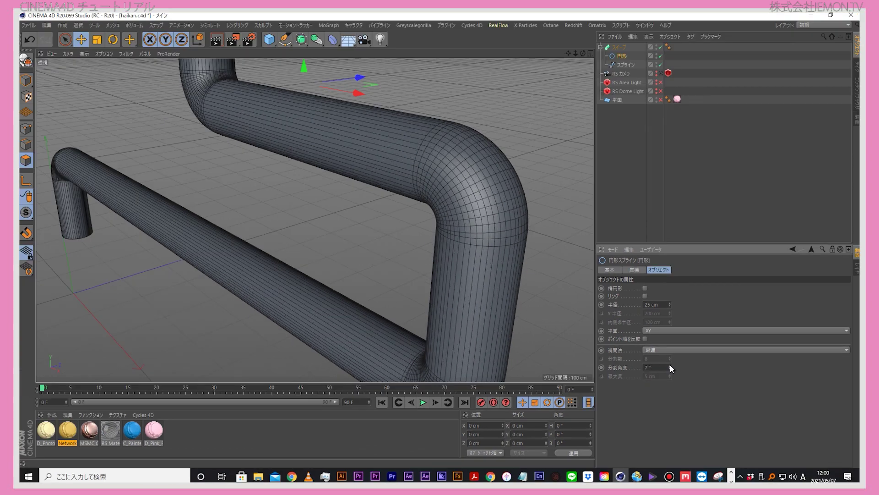
{"action": "left_click_drag", "start_coordinate": [669, 365], "coordinate": [669, 365]}
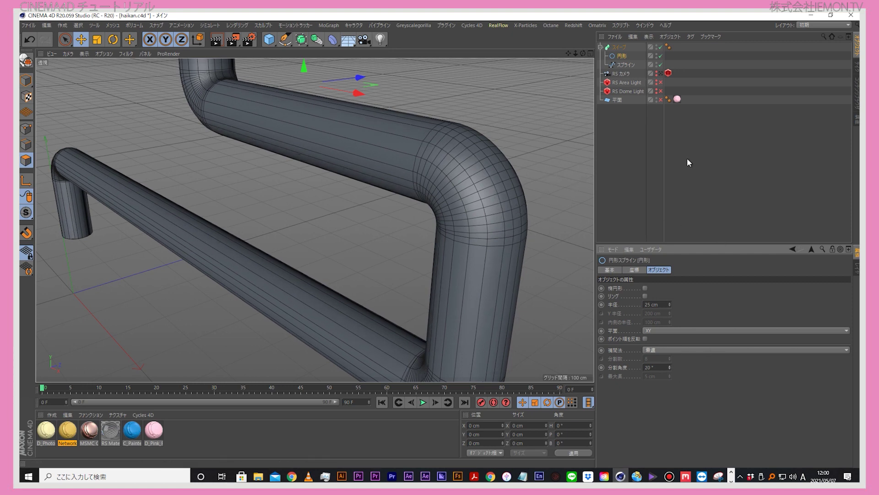
Step: Raise the path spline's subdivision angle step by step to 17°
{"action": "left_click", "coordinate": [626, 65]}
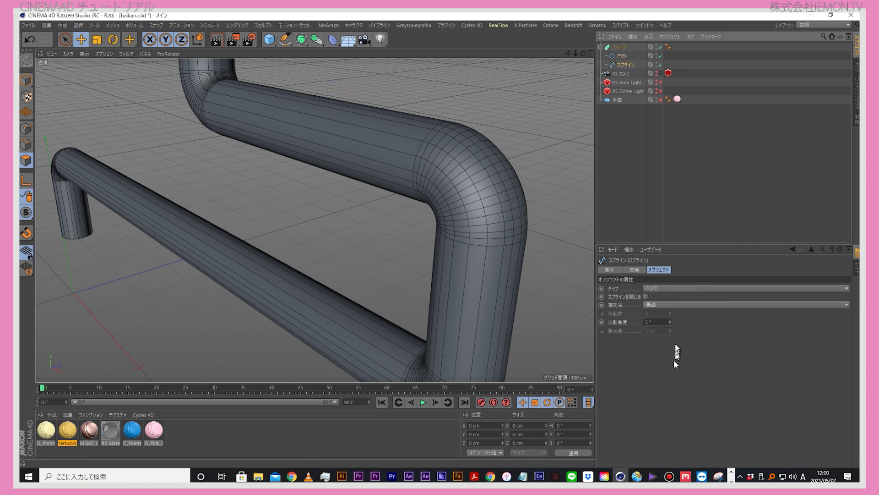
{"action": "left_click", "coordinate": [670, 321]}
{"action": "left_click", "coordinate": [670, 320]}
{"action": "left_click", "coordinate": [670, 320]}
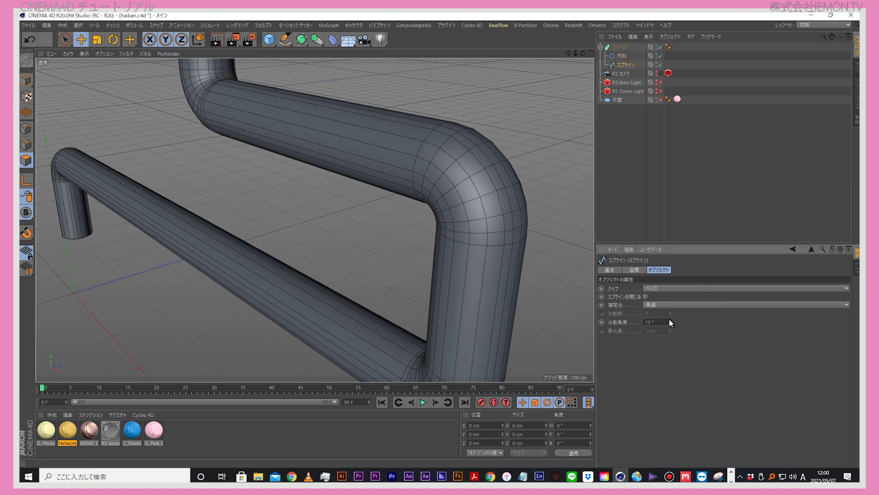
{"action": "left_click", "coordinate": [669, 320]}
{"action": "left_click", "coordinate": [670, 320]}
{"action": "left_click", "coordinate": [669, 320]}
{"action": "scroll", "coordinate": [452, 196], "scroll_direction": "down", "scroll_amount": 3}
{"action": "scroll", "coordinate": [451, 196], "scroll_direction": "down", "scroll_amount": 3}
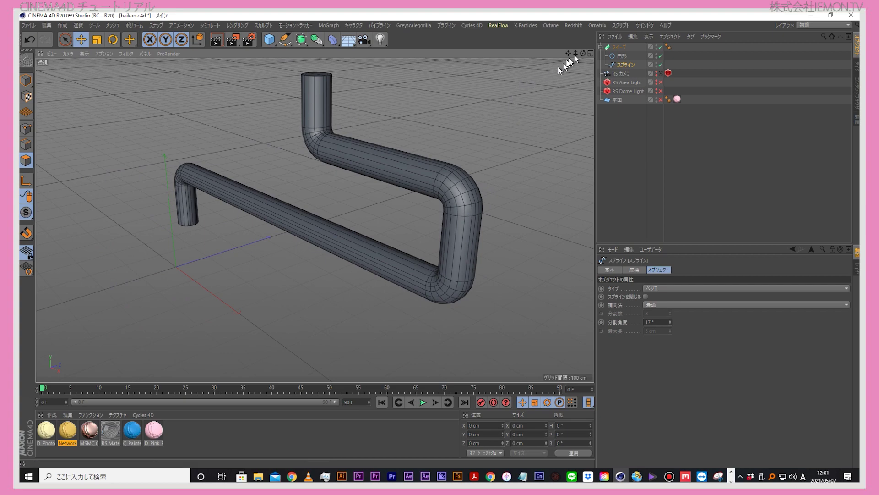
{"action": "left_click_drag", "start_coordinate": [586, 55], "coordinate": [586, 73]}
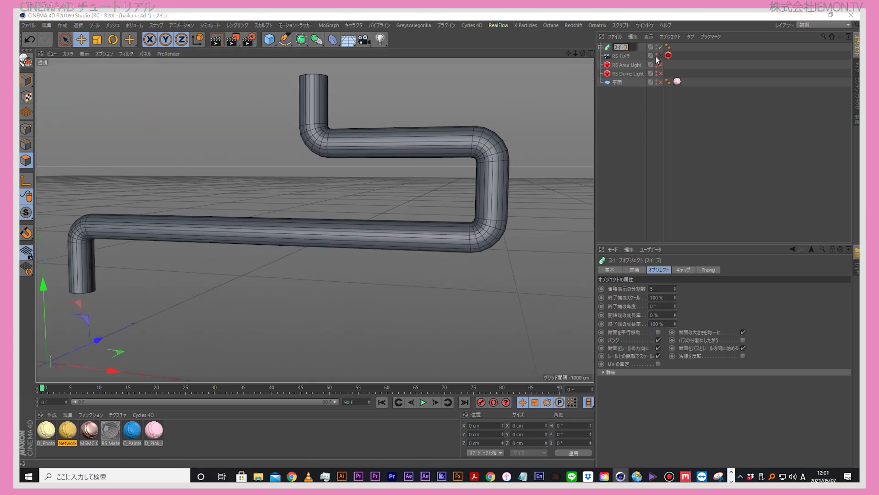
Step: Rename the sweep to 配管 and keep a hidden duplicate named 配管.1
{"action": "type", "text": "haikan"}
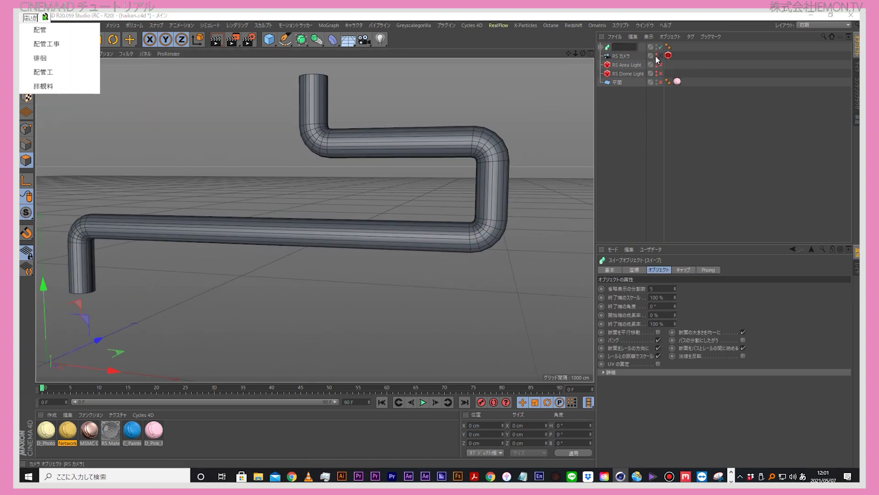
{"action": "key", "text": "Return"}
{"action": "key", "text": "Return"}
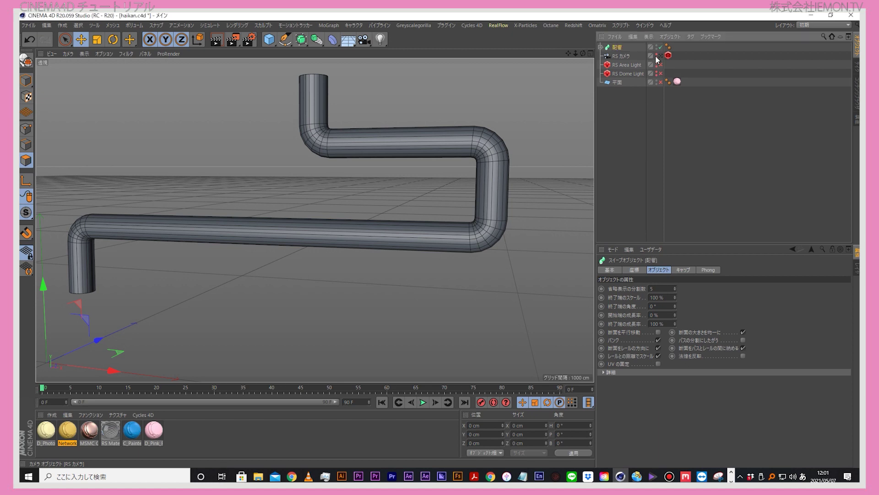
{"action": "left_click", "coordinate": [646, 92]}
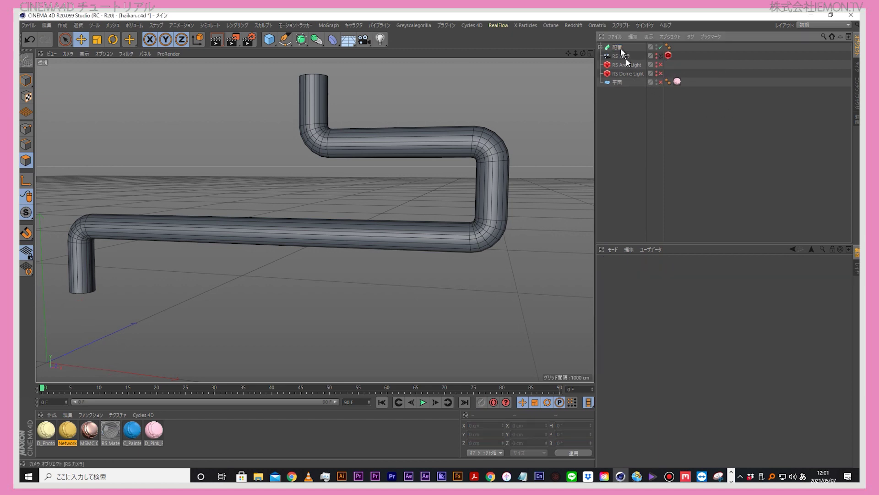
{"action": "left_click_drag", "start_coordinate": [620, 47], "coordinate": [621, 92], "text": "ctrl"}
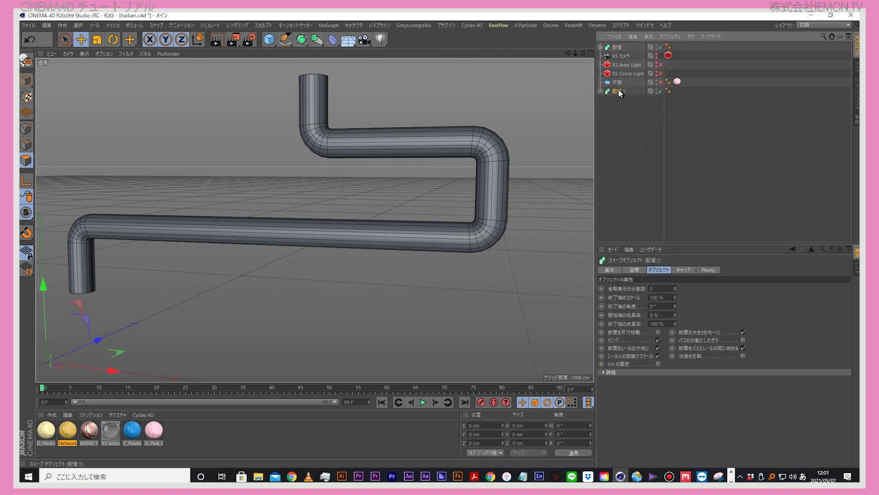
{"action": "left_click", "coordinate": [657, 90]}
Step: Make 配管 editable and delete its two end caps
{"action": "left_click", "coordinate": [627, 48]}
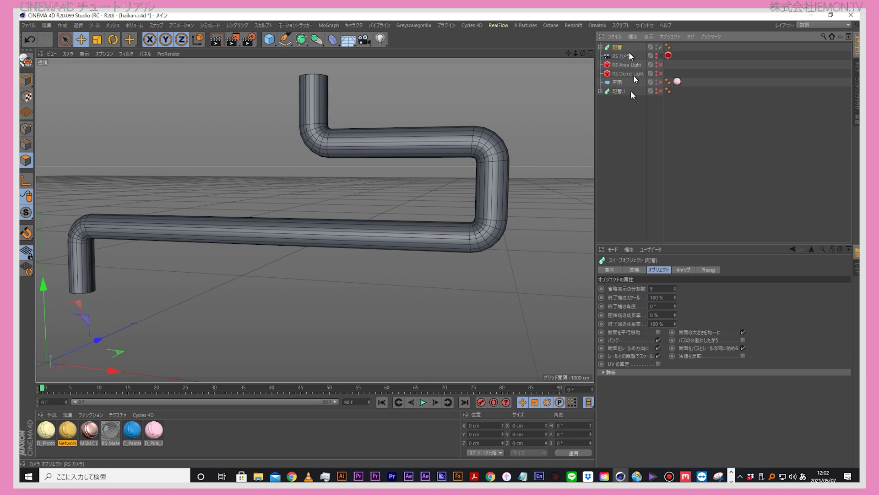
{"action": "left_click", "coordinate": [29, 60]}
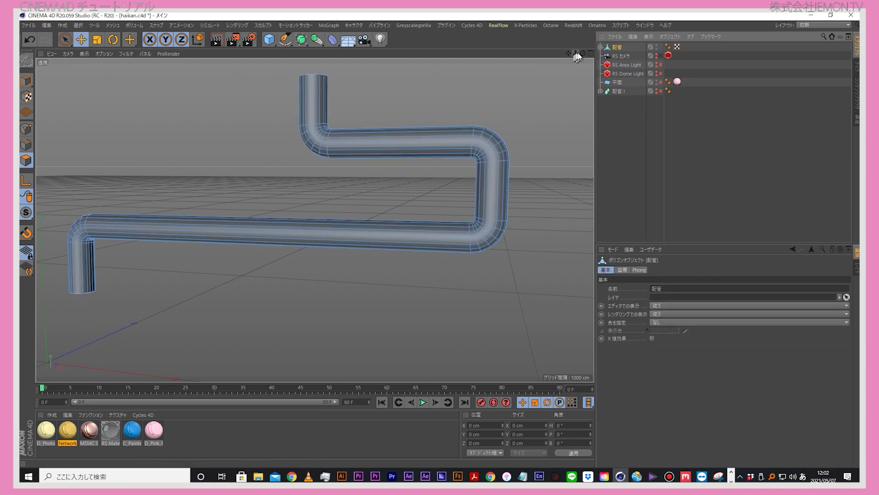
{"action": "scroll", "coordinate": [506, 141], "scroll_direction": "up", "scroll_amount": 3}
{"action": "scroll", "coordinate": [484, 141], "scroll_direction": "up", "scroll_amount": 3}
{"action": "scroll", "coordinate": [492, 144], "scroll_direction": "up", "scroll_amount": 3}
{"action": "scroll", "coordinate": [492, 144], "scroll_direction": "up", "scroll_amount": 2}
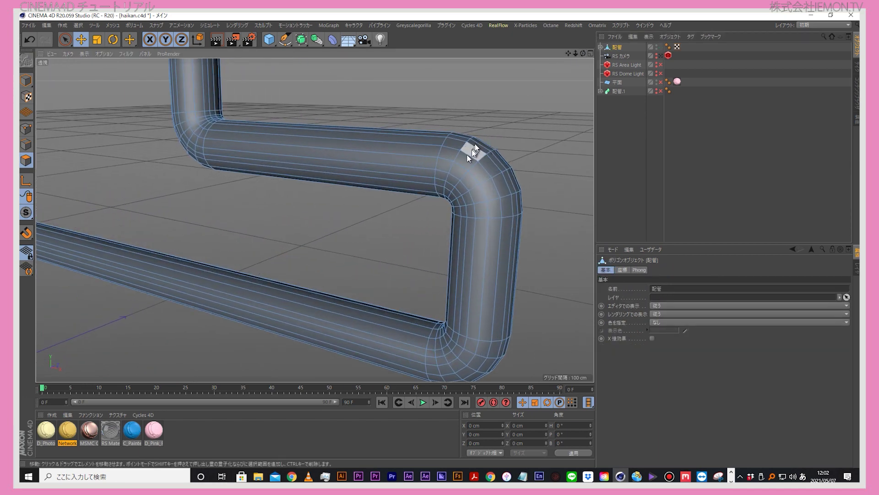
{"action": "left_click_drag", "start_coordinate": [568, 53], "coordinate": [570, 55]}
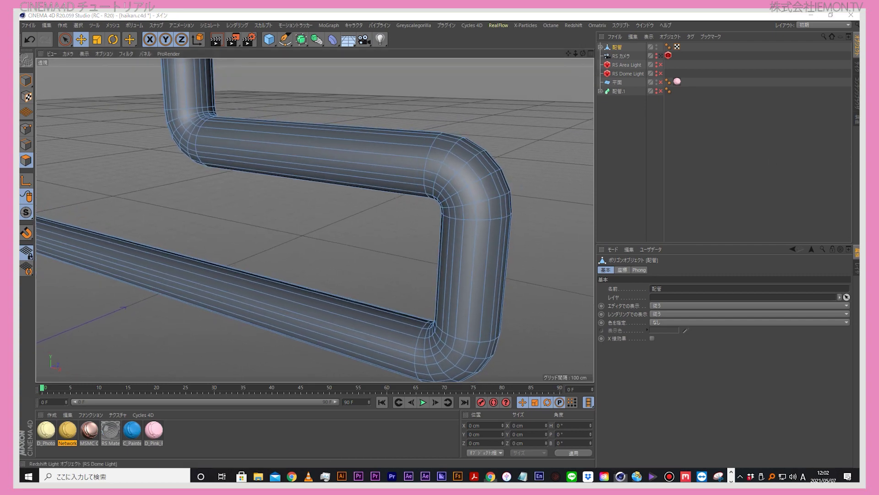
{"action": "left_click", "coordinate": [600, 47]}
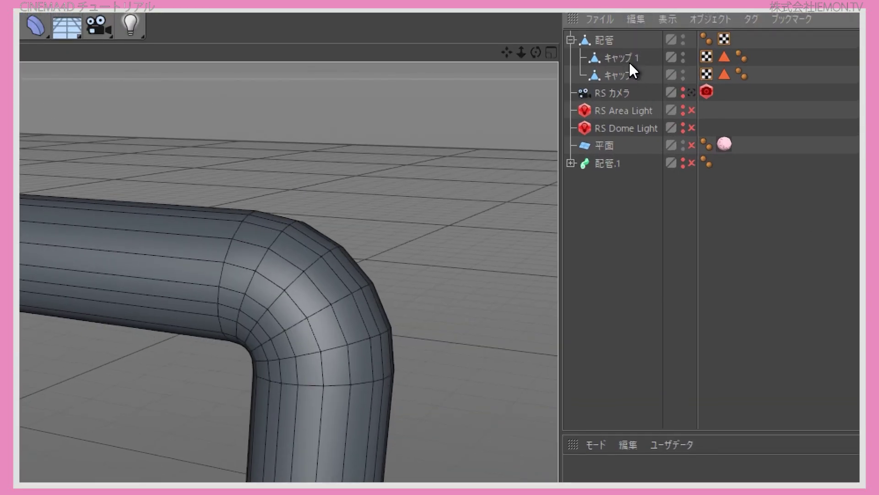
{"action": "left_click", "coordinate": [630, 61]}
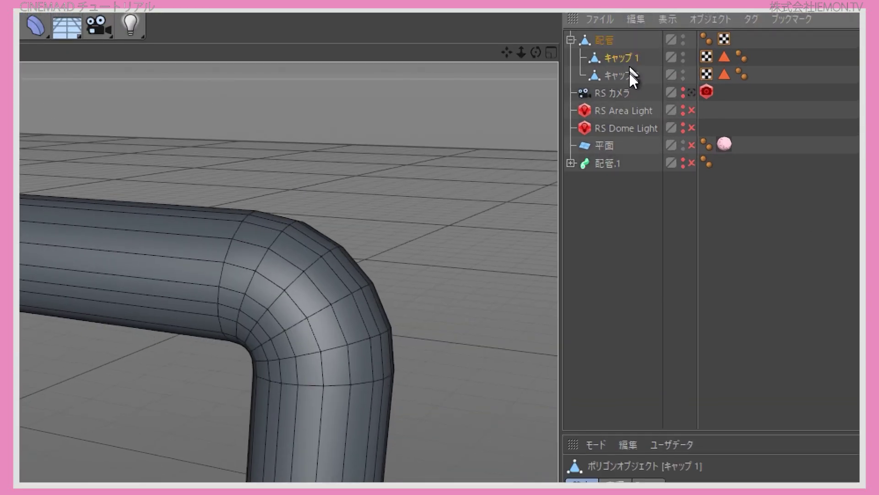
{"action": "key", "text": "Delete"}
Step: With visible-only off, Line Cut a vertical edge loop across the horizontal run near the bend
{"action": "left_click", "coordinate": [600, 41]}
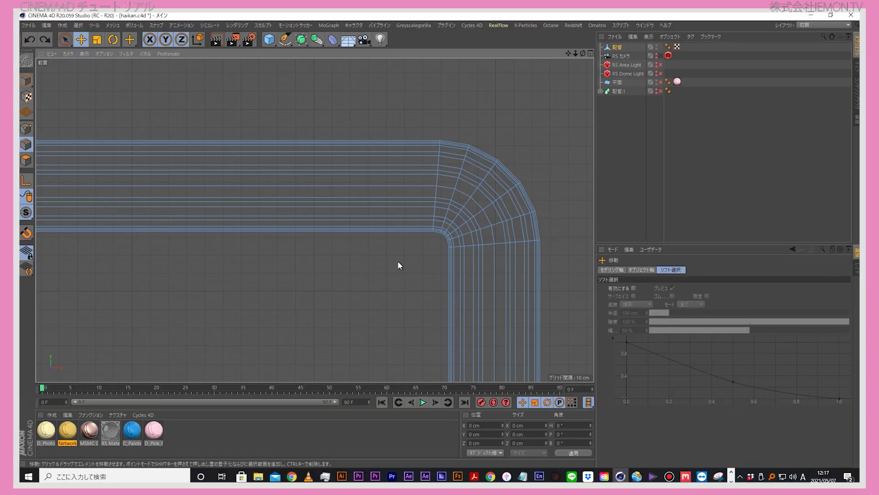
{"action": "left_click", "coordinate": [443, 142]}
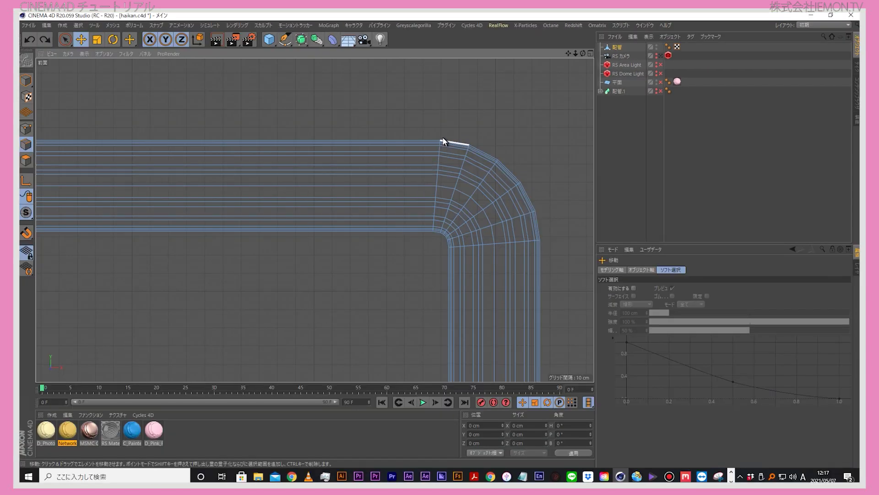
{"action": "left_click", "coordinate": [464, 242]}
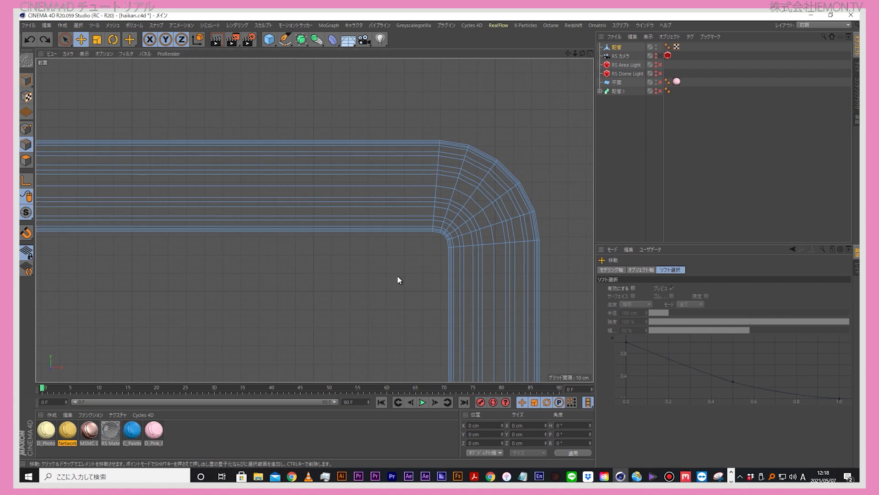
{"action": "key", "text": "k"}
{"action": "key", "text": "k"}
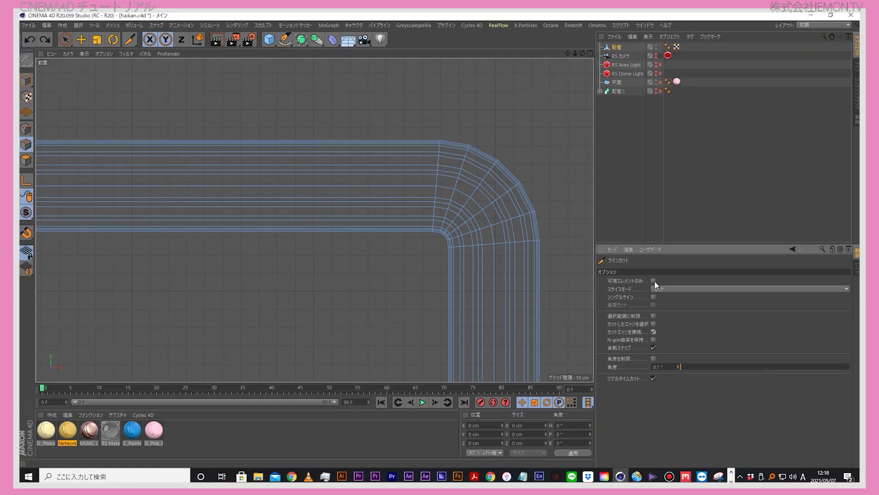
{"action": "left_click", "coordinate": [654, 280]}
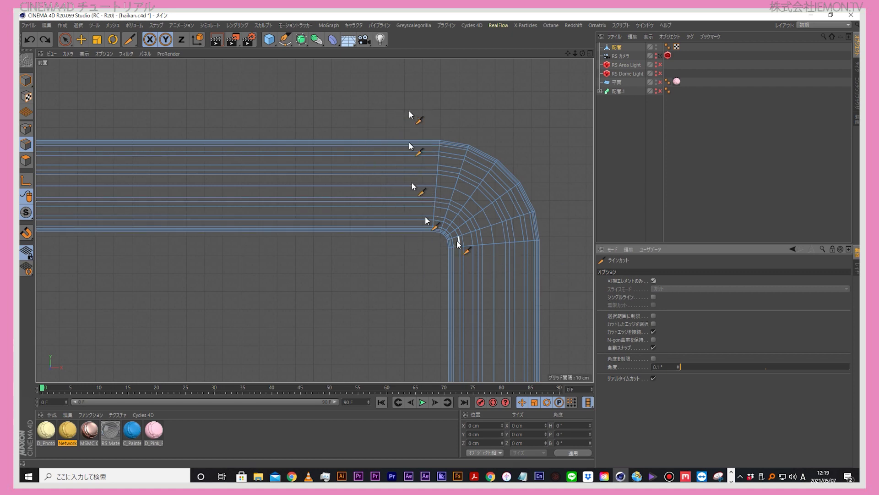
{"action": "left_click", "coordinate": [653, 281]}
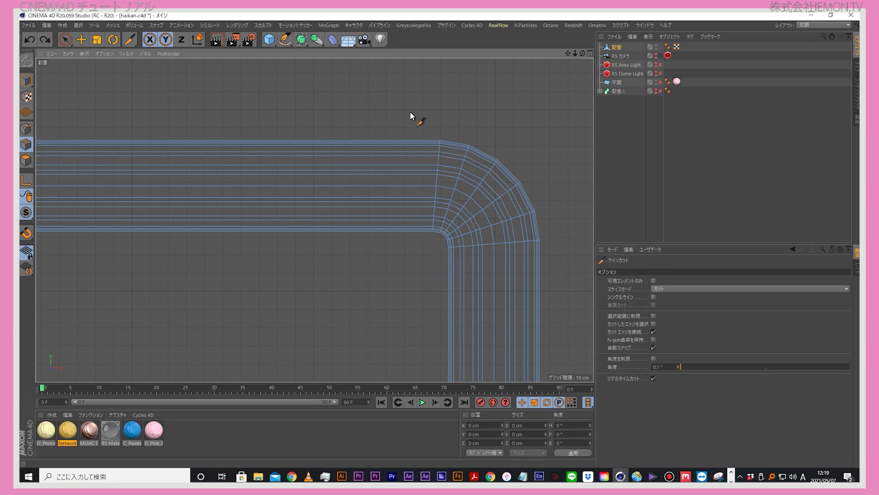
{"action": "left_click_drag", "start_coordinate": [410, 115], "coordinate": [411, 253]}
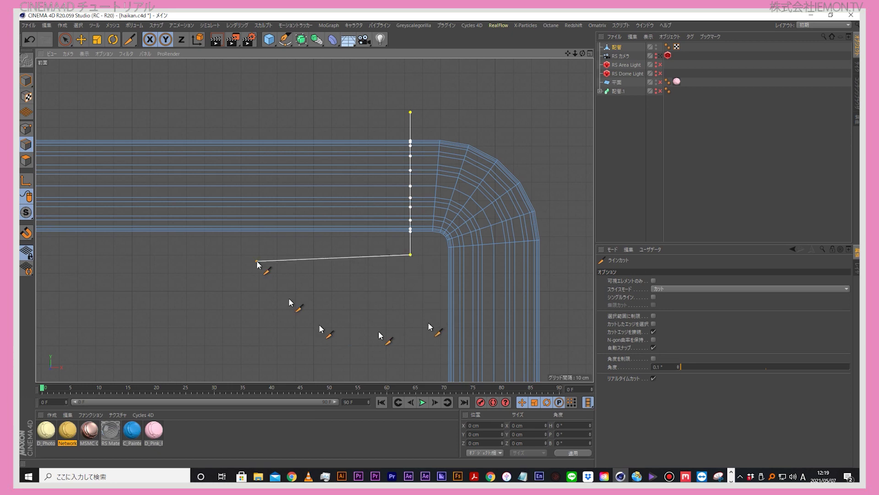
{"action": "left_click", "coordinate": [81, 39]}
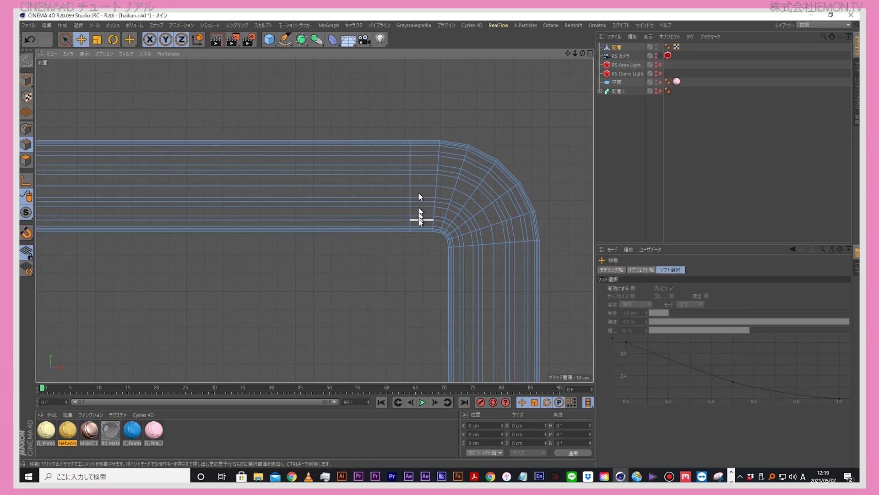
Step: Line Cut a horizontal edge loop across the vertical run near the bend
{"action": "scroll", "coordinate": [444, 265], "scroll_direction": "down", "scroll_amount": 2}
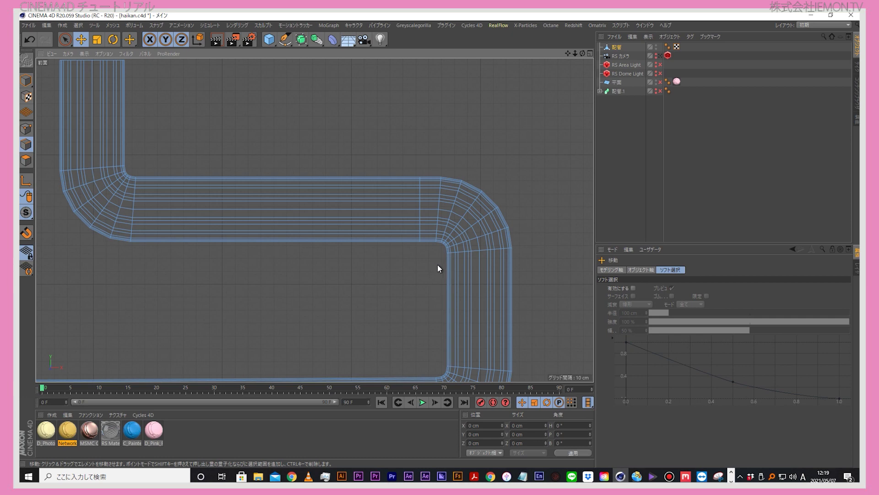
{"action": "key", "text": "k"}
{"action": "key", "text": "k"}
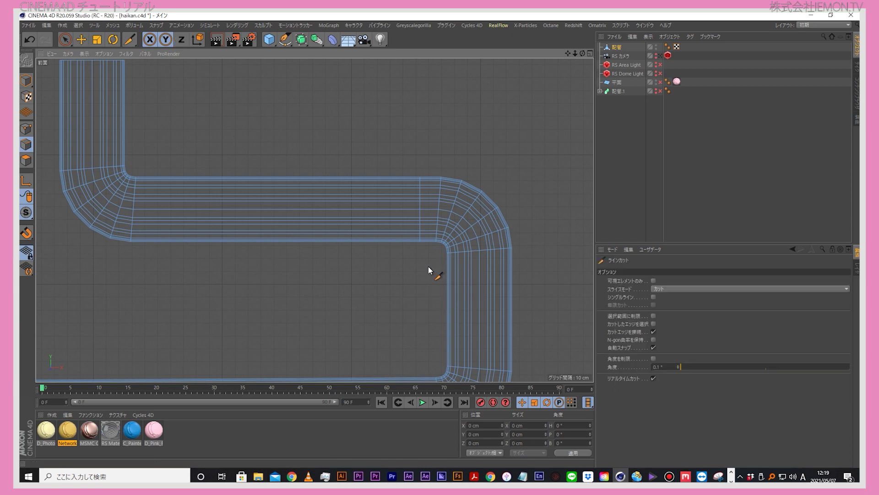
{"action": "left_click_drag", "start_coordinate": [428, 267], "coordinate": [525, 267]}
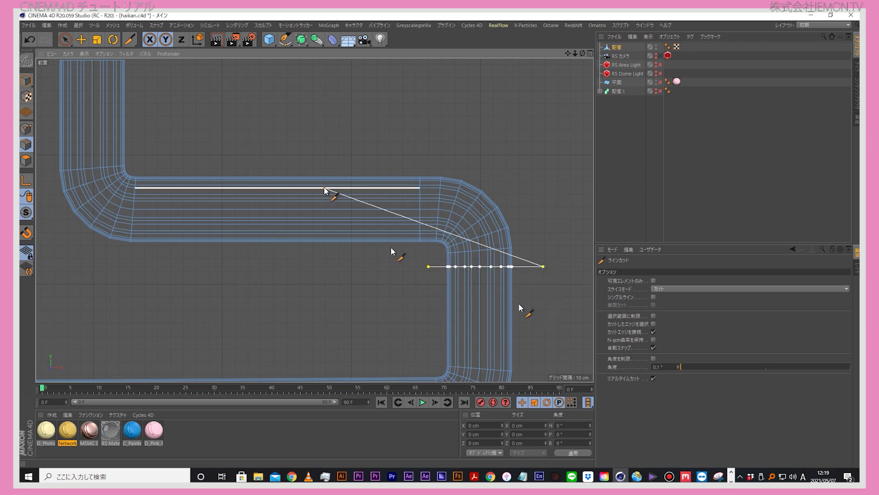
{"action": "left_click", "coordinate": [81, 39]}
{"action": "key", "text": "F1"}
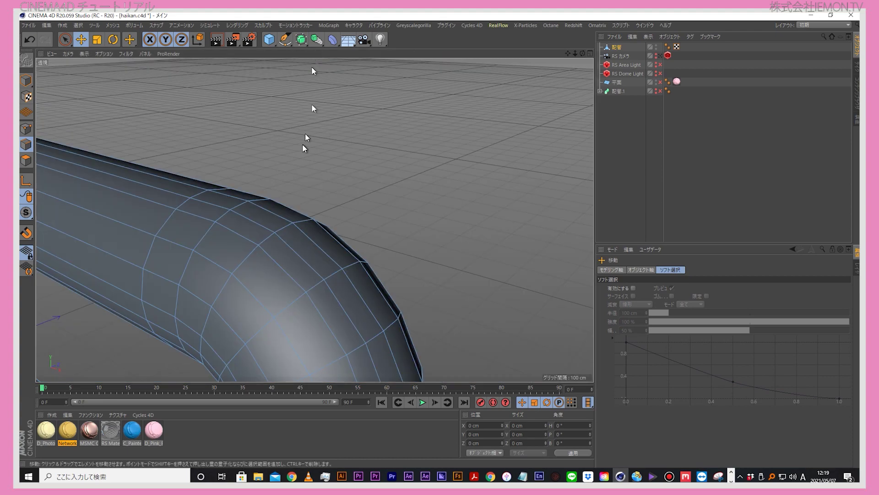
Step: Zoom in on the bend and Edge Slide the selected loop slightly toward it
{"action": "scroll", "coordinate": [337, 161], "scroll_direction": "down", "scroll_amount": 3}
{"action": "scroll", "coordinate": [335, 170], "scroll_direction": "down", "scroll_amount": 3}
{"action": "scroll", "coordinate": [328, 190], "scroll_direction": "down", "scroll_amount": 2}
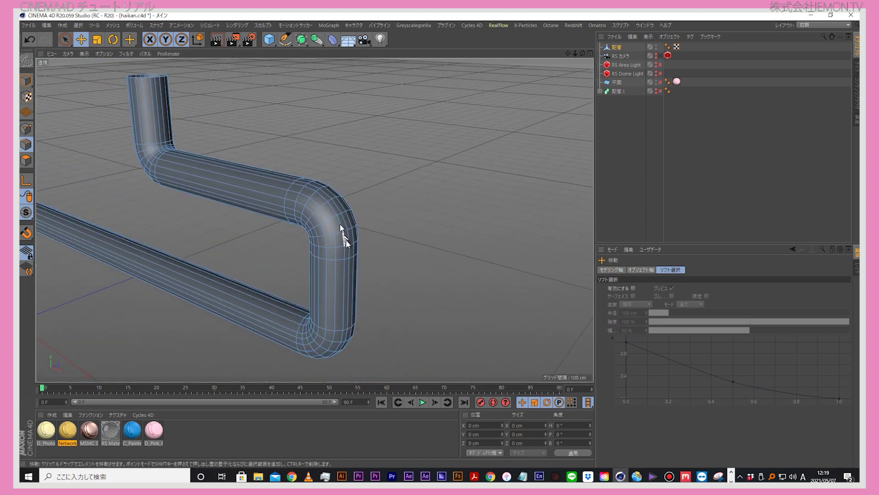
{"action": "left_click_drag", "start_coordinate": [579, 54], "coordinate": [430, 151]}
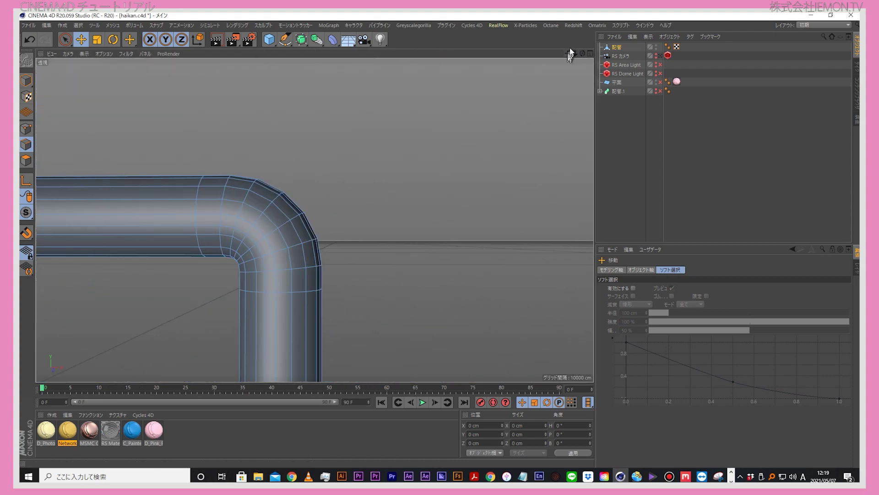
{"action": "left_click_drag", "start_coordinate": [567, 53], "coordinate": [566, 56]}
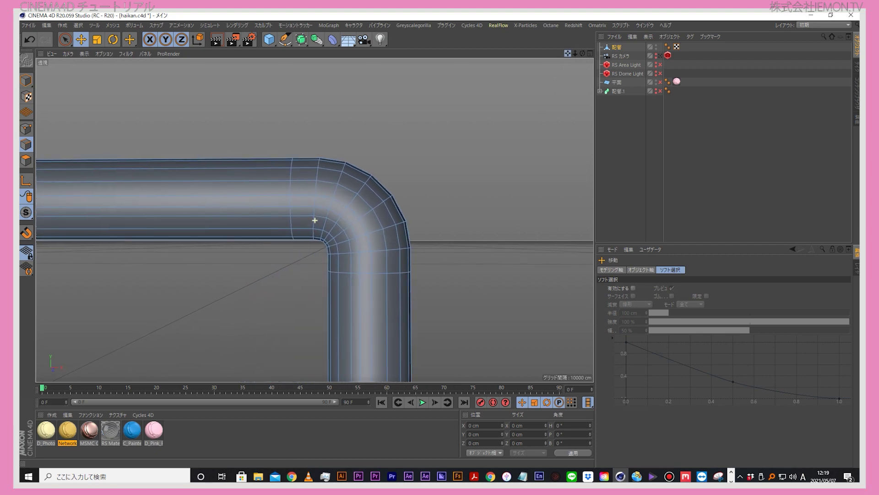
{"action": "key", "text": "u"}
{"action": "key", "text": "l"}
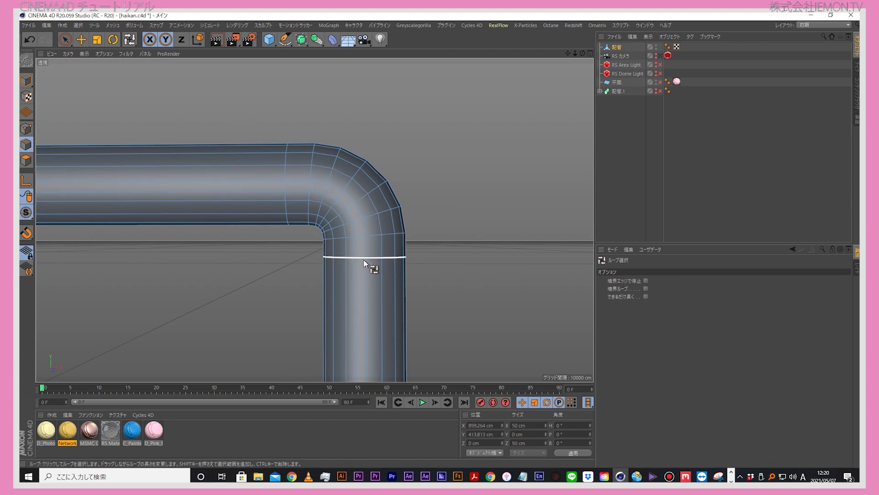
{"action": "key", "text": "m"}
{"action": "key", "text": "o"}
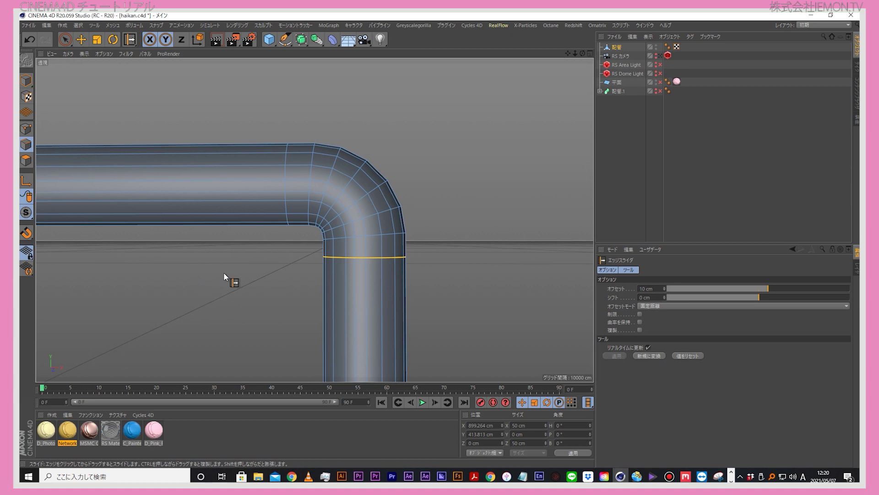
{"action": "left_click_drag", "start_coordinate": [357, 260], "coordinate": [314, 261]}
Step: Loop-select the edge loop on the horizontal run and slide it closer to the bend
{"action": "key", "text": "u"}
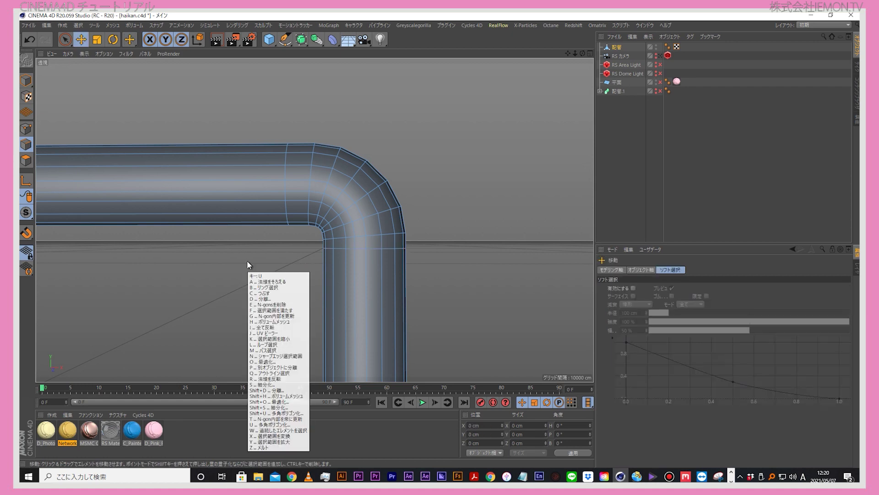
{"action": "key", "text": "l"}
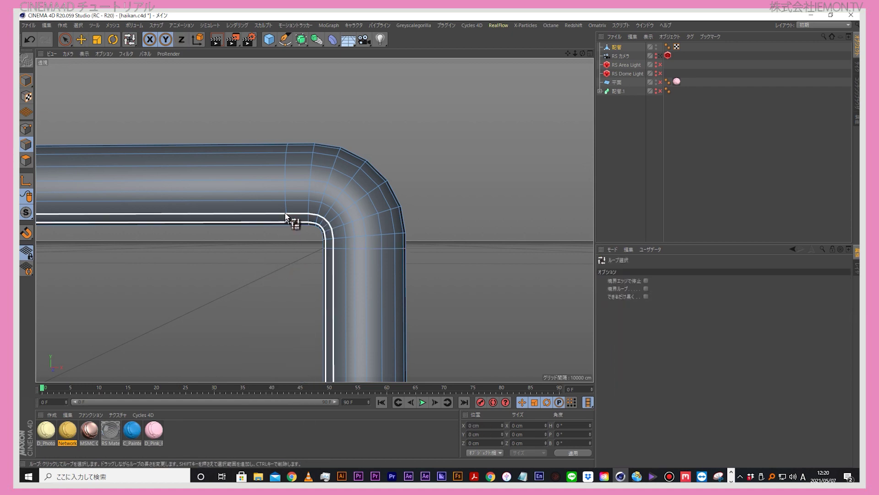
{"action": "left_click", "coordinate": [286, 215]}
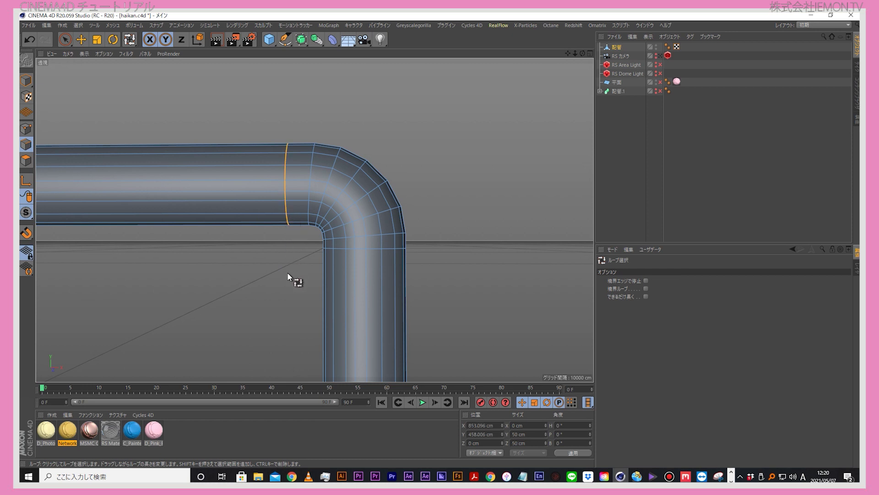
{"action": "key", "text": "m"}
{"action": "key", "text": "o"}
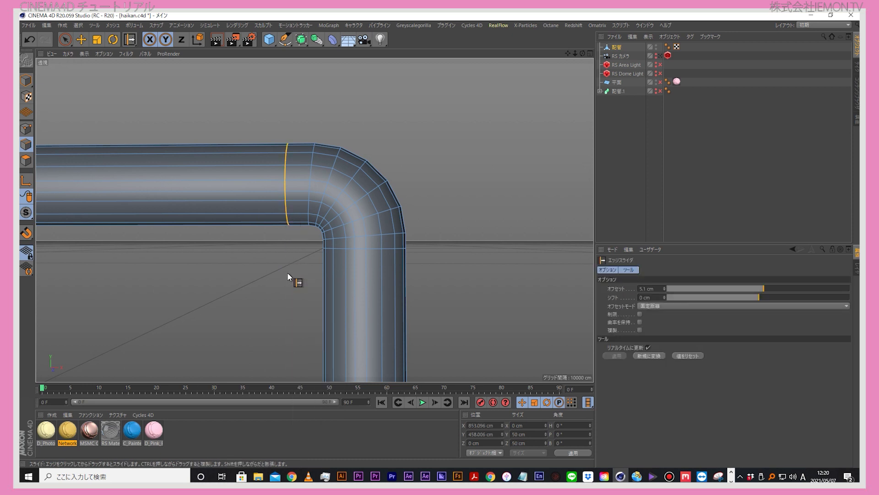
{"action": "left_click_drag", "start_coordinate": [288, 201], "coordinate": [290, 202]}
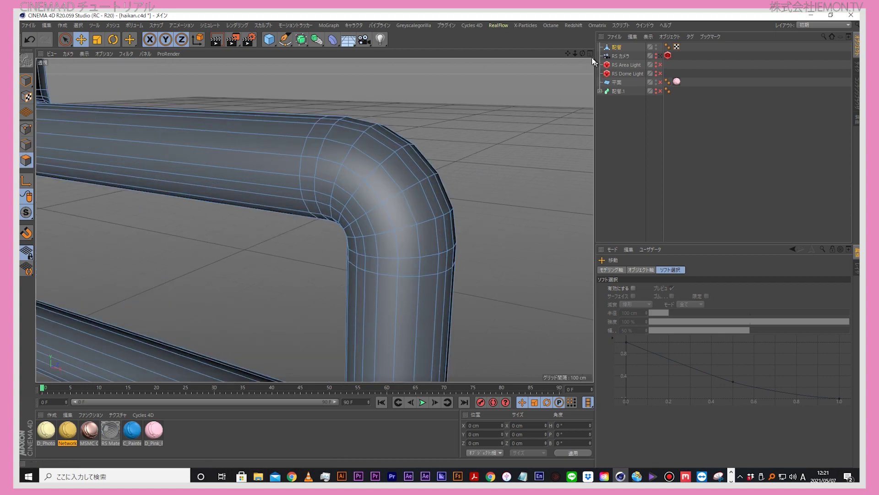
Step: Loop-select the polygon rings running along the pipe bend
{"action": "left_click_drag", "start_coordinate": [582, 54], "coordinate": [314, 219]}
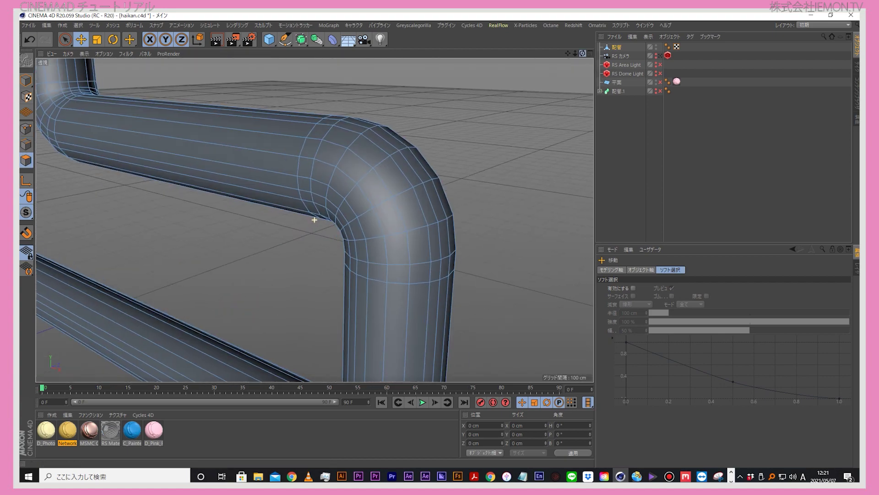
{"action": "key", "text": "k"}
{"action": "key", "text": "l"}
{"action": "key", "text": "u"}
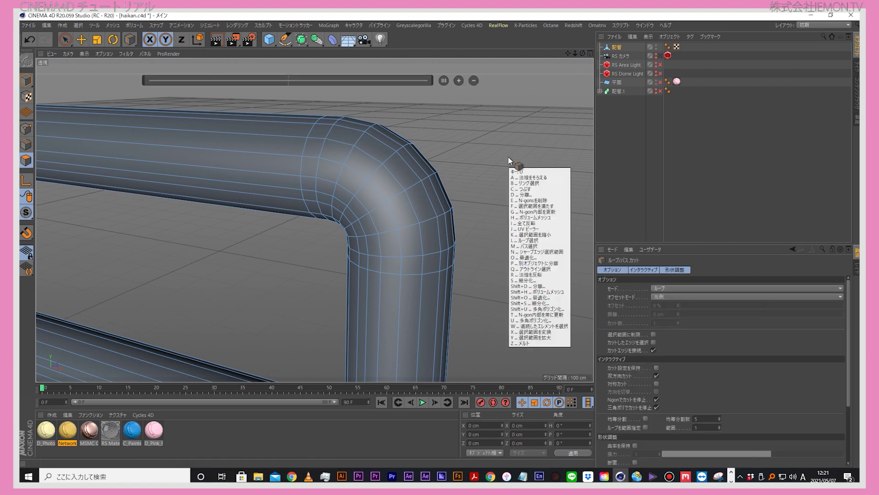
{"action": "key", "text": "l"}
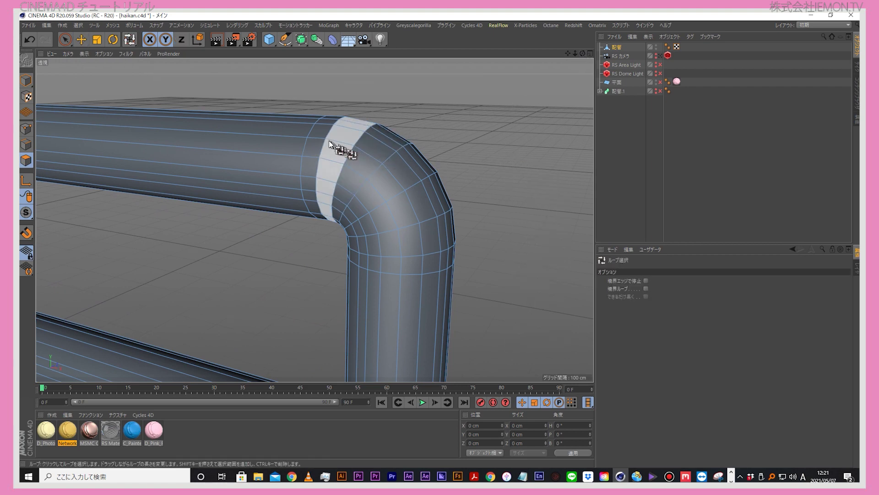
{"action": "left_click", "coordinate": [330, 143]}
{"action": "left_click_drag", "start_coordinate": [334, 144], "coordinate": [412, 207]}
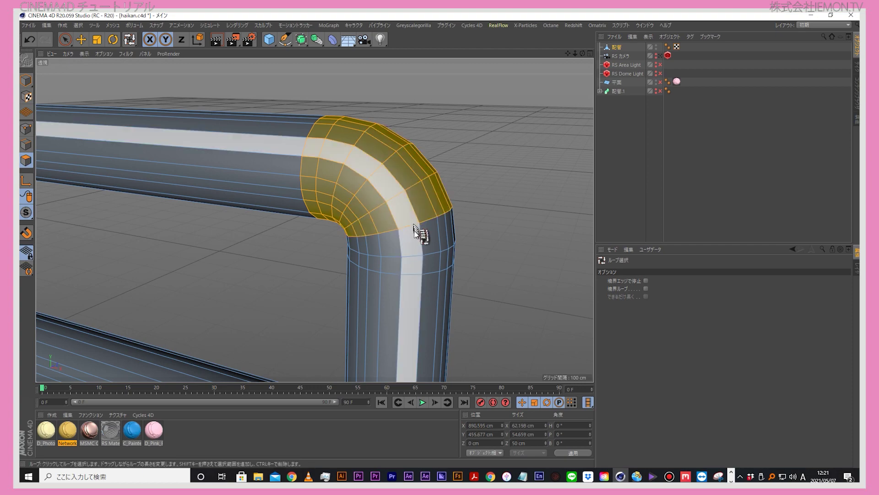
{"action": "left_click_drag", "start_coordinate": [417, 235], "coordinate": [419, 261], "text": "shift"}
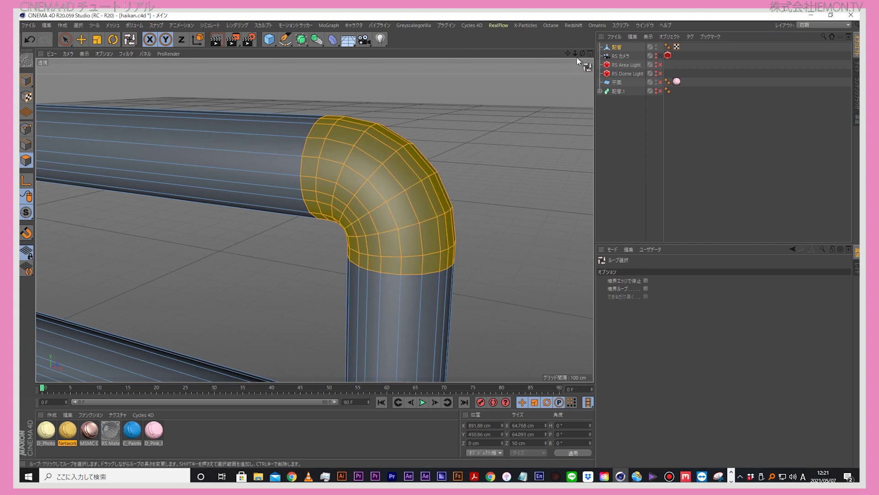
{"action": "left_click_drag", "start_coordinate": [577, 58], "coordinate": [477, 198]}
Step: Extrude the selected bend polygons outward by 2.8 cm to form a collar
{"action": "key", "text": "m"}
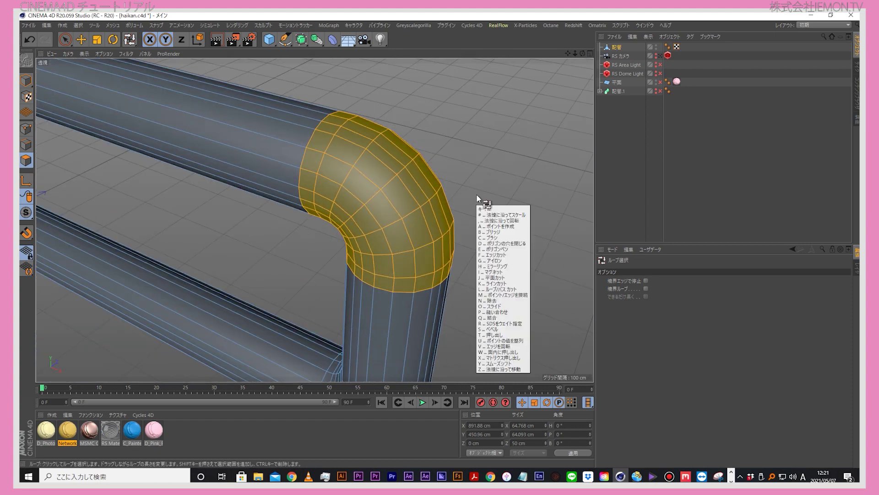
{"action": "key", "text": "t"}
{"action": "mouse_move", "coordinate": [522, 154]}
{"action": "left_mouse_down"}
{"action": "mouse_move", "coordinate": [512, 155]}
{"action": "mouse_move", "coordinate": [577, 156]}
{"action": "left_mouse_up"}
{"action": "left_click_drag", "start_coordinate": [581, 54], "coordinate": [468, 150]}
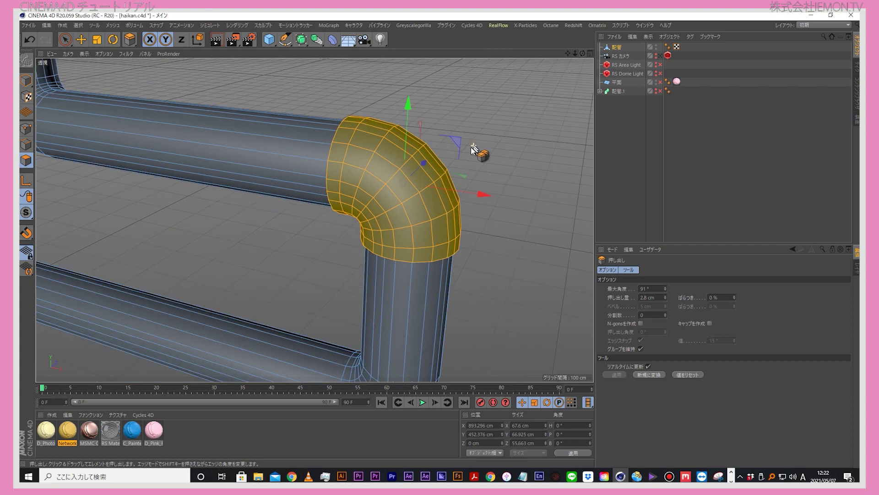
{"action": "key", "text": "e"}
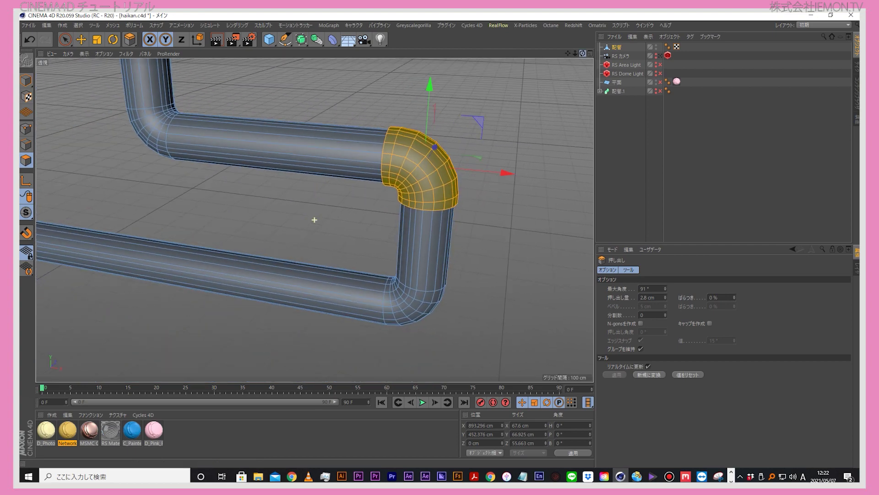
{"action": "scroll", "coordinate": [314, 220], "scroll_direction": "up", "scroll_amount": 5}
{"action": "left_click_drag", "start_coordinate": [314, 219], "coordinate": [314, 220], "text": "alt"}
{"action": "key", "text": "F4"}
Step: Line-cut one vertical and one horizontal edge across the pipe near the bend
{"action": "scroll", "coordinate": [358, 163], "scroll_direction": "up", "scroll_amount": 3}
{"action": "key", "text": "k"}
{"action": "key", "text": "k"}
{"action": "left_click_drag", "start_coordinate": [351, 166], "coordinate": [351, 323]}
{"action": "left_click_drag", "start_coordinate": [398, 151], "coordinate": [230, 151]}
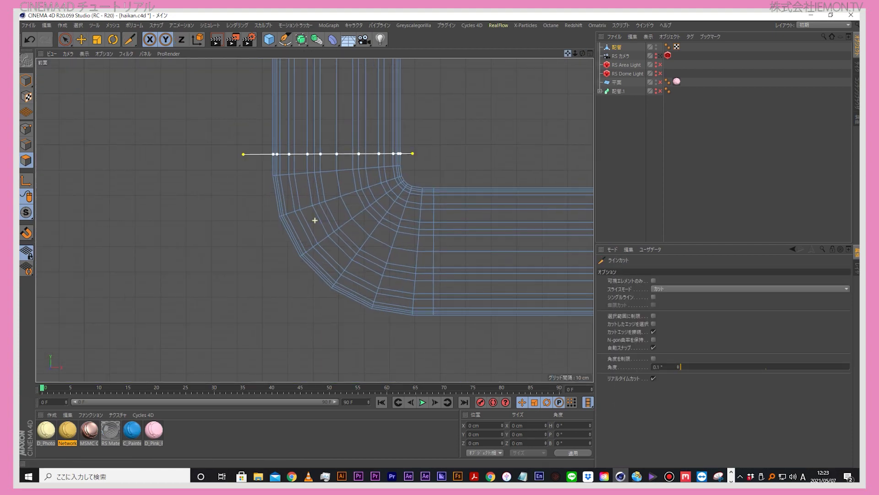
{"action": "left_click_drag", "start_coordinate": [568, 53], "coordinate": [560, 59]}
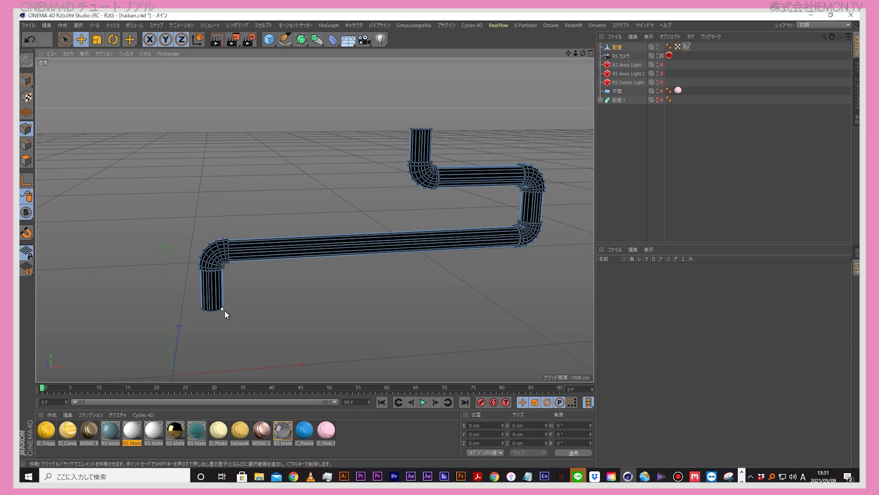
Step: Add a Sphere primitive and move it along Y, X and Z above the pipe's top end
{"action": "left_click_drag", "start_coordinate": [567, 54], "coordinate": [556, 58]}
{"action": "left_click", "coordinate": [269, 39]}
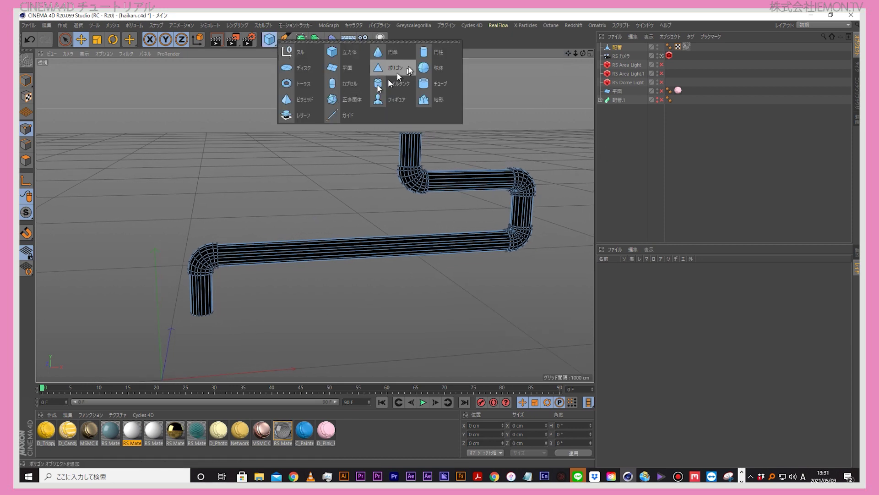
{"action": "left_click", "coordinate": [433, 71]}
{"action": "left_click_drag", "start_coordinate": [158, 305], "coordinate": [180, 104]}
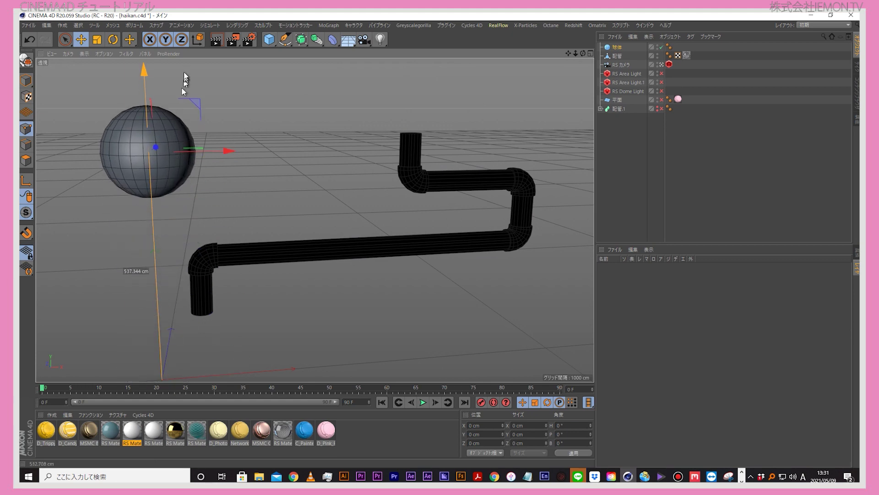
{"action": "left_click_drag", "start_coordinate": [239, 146], "coordinate": [478, 162]}
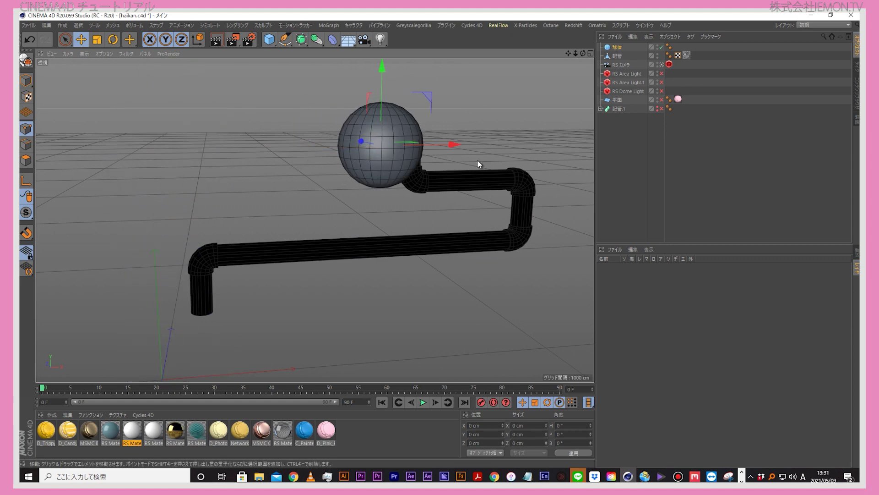
{"action": "scroll", "coordinate": [458, 151], "scroll_direction": "up", "scroll_amount": 3}
{"action": "scroll", "coordinate": [419, 126], "scroll_direction": "up", "scroll_amount": 3}
{"action": "left_click_drag", "start_coordinate": [372, 71], "coordinate": [383, 72]}
{"action": "scroll", "coordinate": [412, 180], "scroll_direction": "up", "scroll_amount": 3}
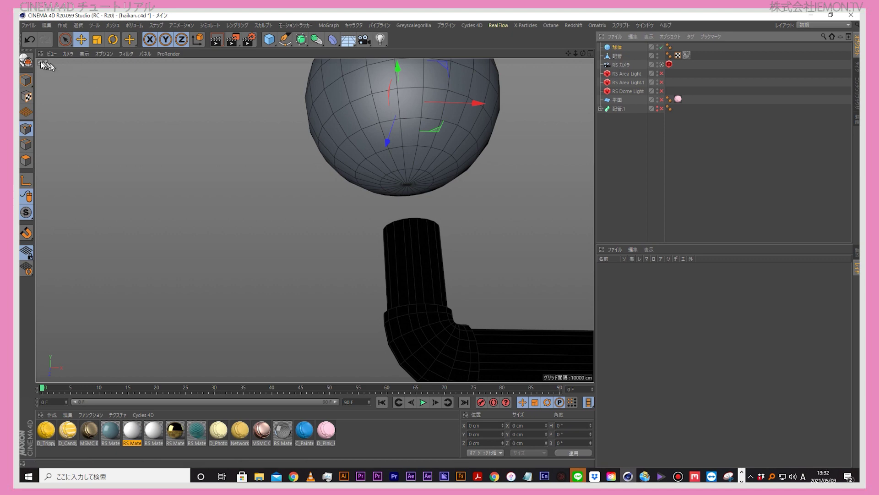
{"action": "left_click", "coordinate": [26, 60]}
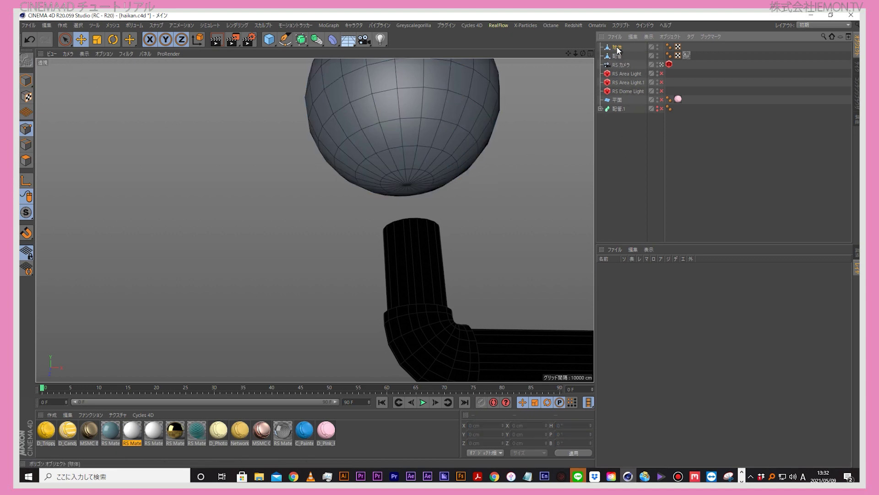
Step: Loop-select and remove the sphere's bottom cap, then frame its underside above the pipe
{"action": "key", "text": "u"}
{"action": "key", "text": "l"}
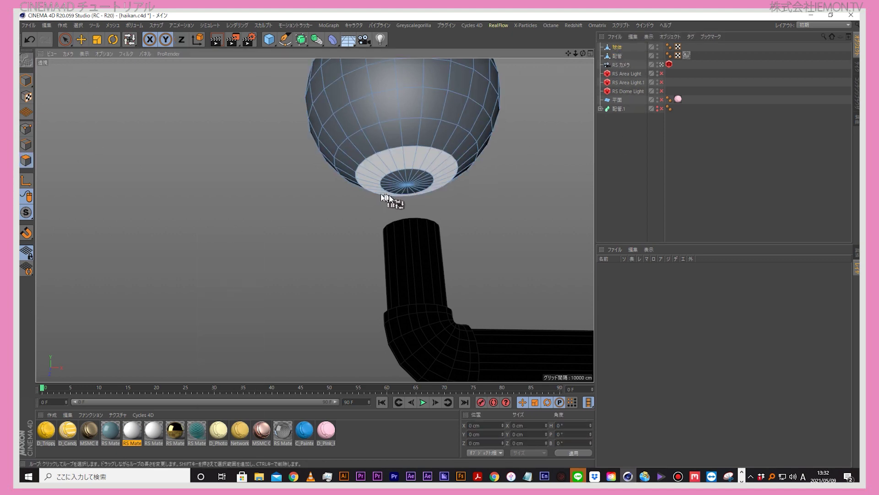
{"action": "left_click", "coordinate": [407, 185]}
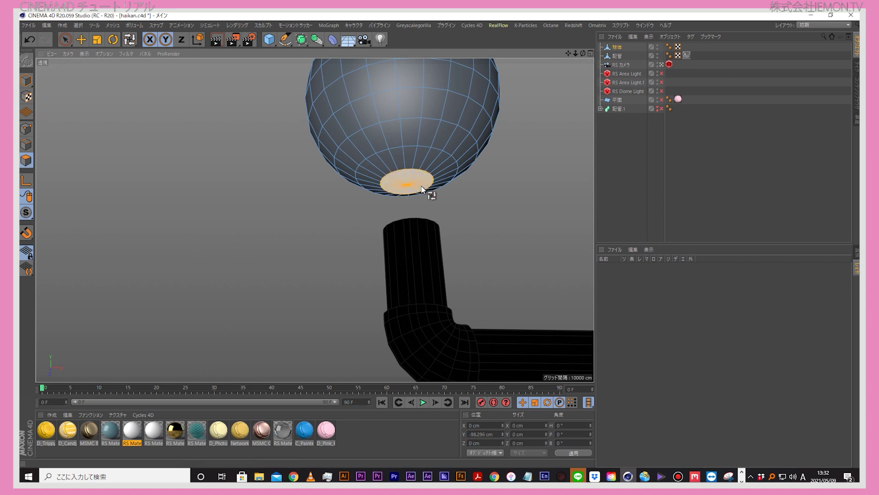
{"action": "left_click", "coordinate": [423, 204]}
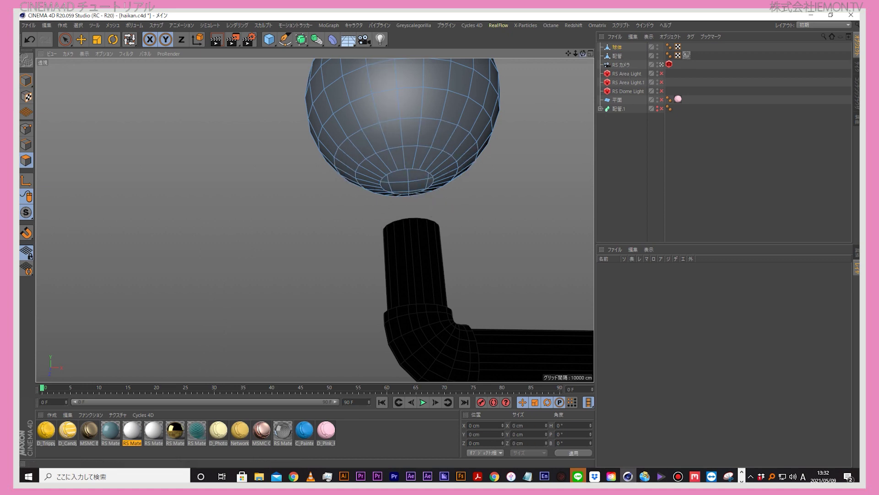
{"action": "left_click_drag", "start_coordinate": [315, 220], "coordinate": [320, 215], "text": "alt"}
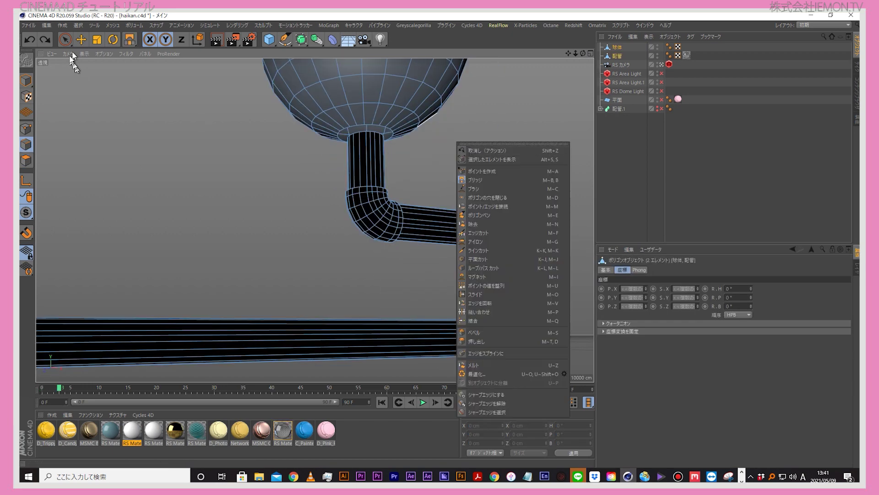
{"action": "left_click", "coordinate": [84, 38]}
{"action": "scroll", "coordinate": [529, 72], "scroll_direction": "up", "scroll_amount": 5}
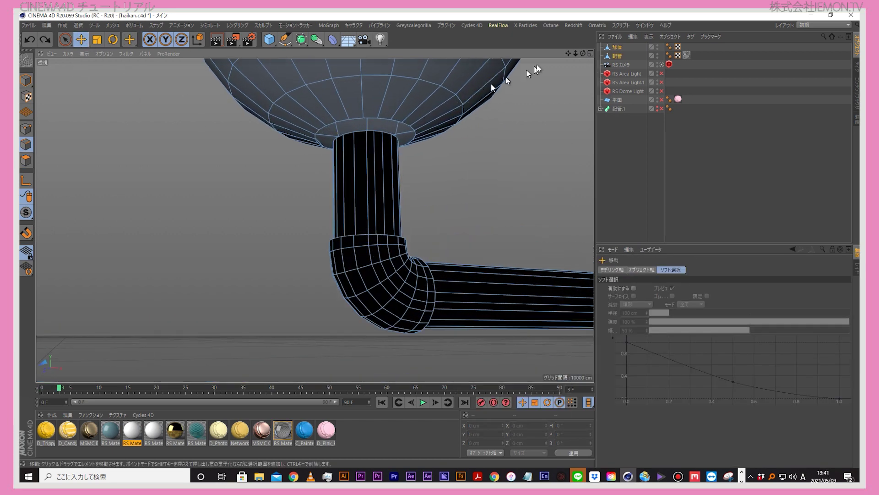
{"action": "scroll", "coordinate": [314, 220], "scroll_direction": "down", "scroll_amount": 3}
{"action": "scroll", "coordinate": [477, 103], "scroll_direction": "up", "scroll_amount": 4}
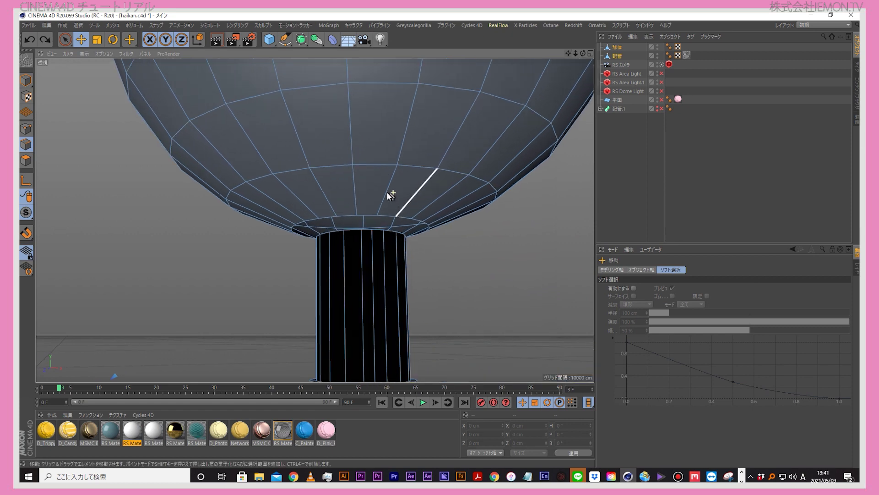
{"action": "scroll", "coordinate": [572, 68], "scroll_direction": "up", "scroll_amount": 2}
{"action": "scroll", "coordinate": [557, 72], "scroll_direction": "up", "scroll_amount": 2}
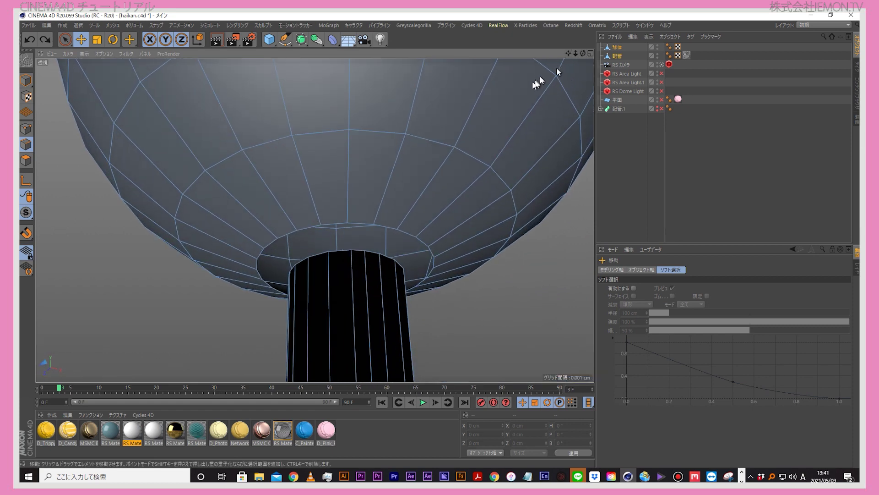
{"action": "scroll", "coordinate": [154, 133], "scroll_direction": "up", "scroll_amount": 2}
Step: Bridge the pipe's top rim edges to the edges of the sphere's bottom opening
{"action": "right_click", "coordinate": [519, 263]}
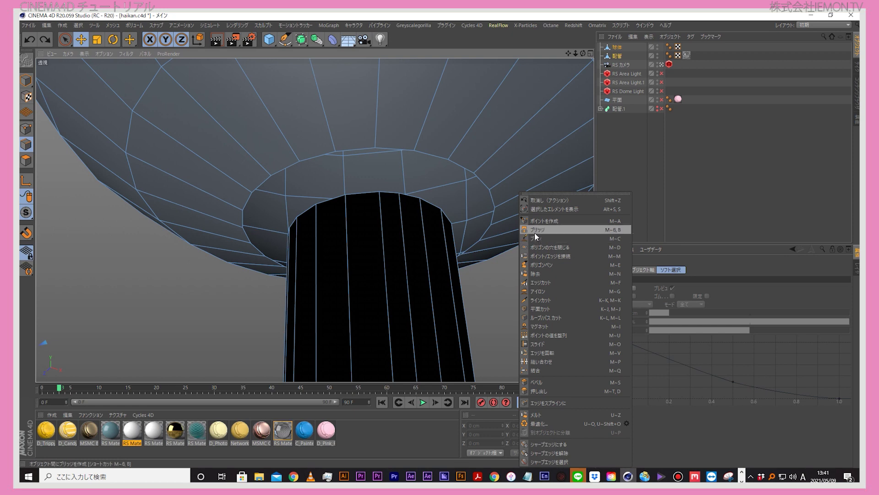
{"action": "left_click", "coordinate": [534, 230]}
{"action": "mouse_move", "coordinate": [416, 184]}
{"action": "left_mouse_down"}
{"action": "mouse_move", "coordinate": [425, 156]}
{"action": "mouse_move", "coordinate": [394, 154]}
{"action": "left_mouse_up"}
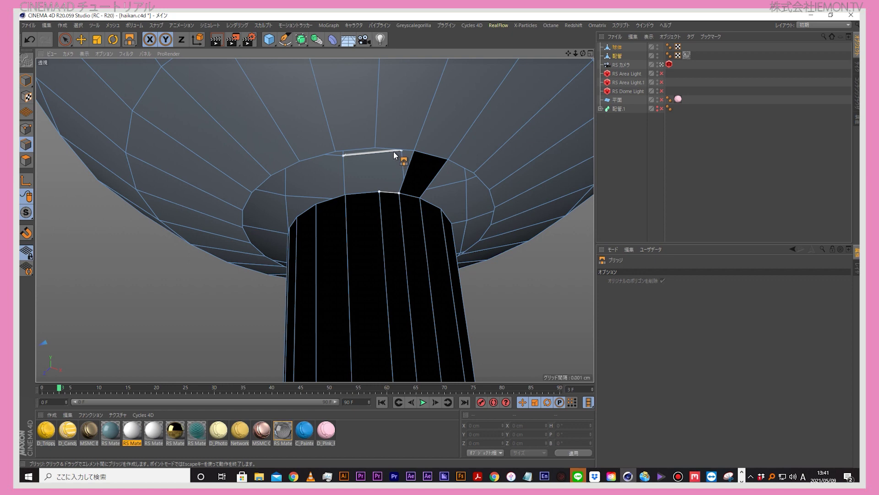
{"action": "mouse_move", "coordinate": [363, 192]}
{"action": "left_mouse_down"}
{"action": "mouse_move", "coordinate": [359, 150]}
{"action": "mouse_move", "coordinate": [331, 198]}
{"action": "mouse_move", "coordinate": [293, 166]}
{"action": "left_mouse_up"}
{"action": "mouse_move", "coordinate": [383, 152]}
{"action": "left_mouse_down", "text": "alt"}
{"action": "mouse_move", "coordinate": [383, 144]}
{"action": "mouse_move", "coordinate": [330, 190]}
{"action": "mouse_move", "coordinate": [409, 183]}
{"action": "mouse_move", "coordinate": [494, 110]}
{"action": "mouse_move", "coordinate": [314, 216]}
{"action": "mouse_move", "coordinate": [581, 55]}
{"action": "mouse_move", "coordinate": [304, 251]}
{"action": "mouse_move", "coordinate": [222, 243]}
{"action": "mouse_move", "coordinate": [409, 178]}
{"action": "mouse_move", "coordinate": [314, 220]}
{"action": "mouse_move", "coordinate": [246, 288]}
{"action": "mouse_move", "coordinate": [490, 143]}
{"action": "mouse_move", "coordinate": [441, 89]}
{"action": "mouse_move", "coordinate": [501, 59]}
{"action": "mouse_move", "coordinate": [482, 173]}
{"action": "mouse_move", "coordinate": [557, 163]}
{"action": "left_mouse_up", "text": "alt"}
{"action": "left_click_drag", "start_coordinate": [568, 57], "coordinate": [581, 54]}
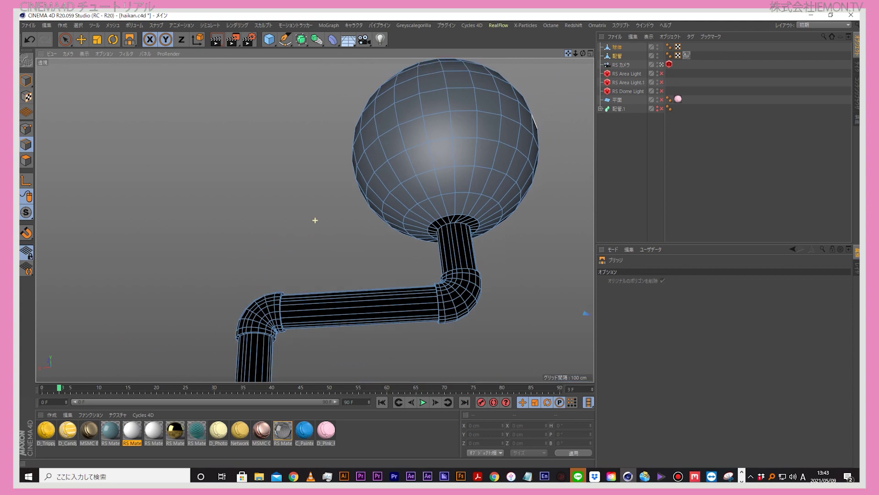
Step: Add a Subdivision Surface and nest the sphere under it in the Object Manager
{"action": "left_click_drag", "start_coordinate": [583, 54], "coordinate": [591, 57]}
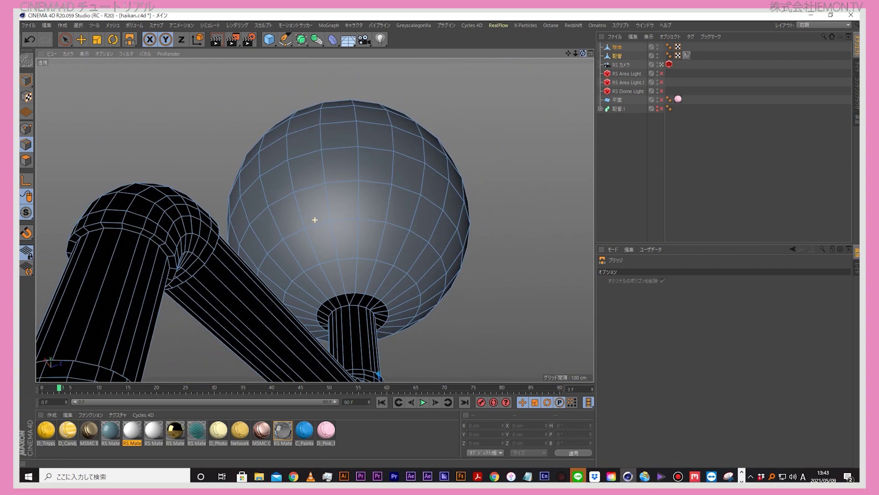
{"action": "left_click_drag", "start_coordinate": [314, 219], "coordinate": [407, 254], "text": "alt"}
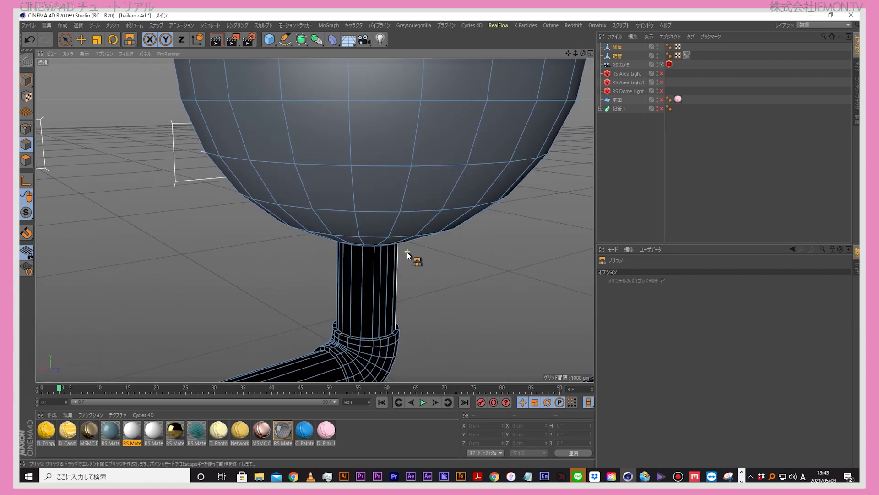
{"action": "left_click", "coordinate": [301, 39]}
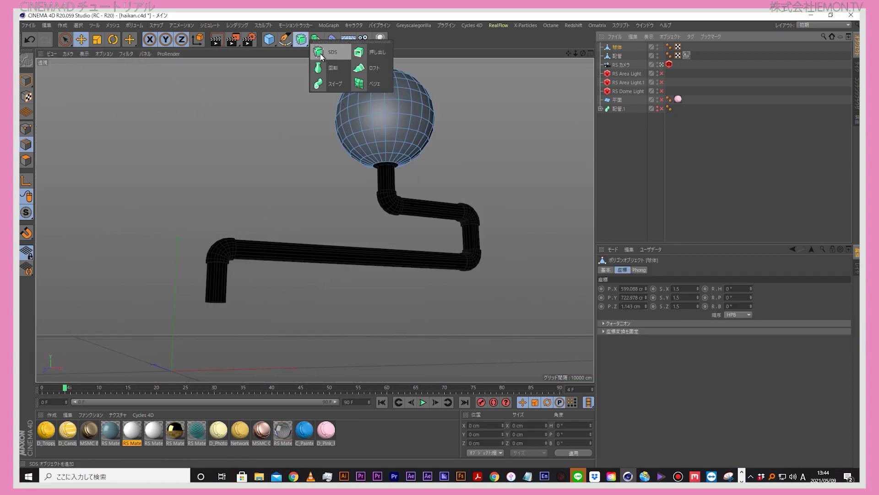
{"action": "left_click", "coordinate": [320, 55]}
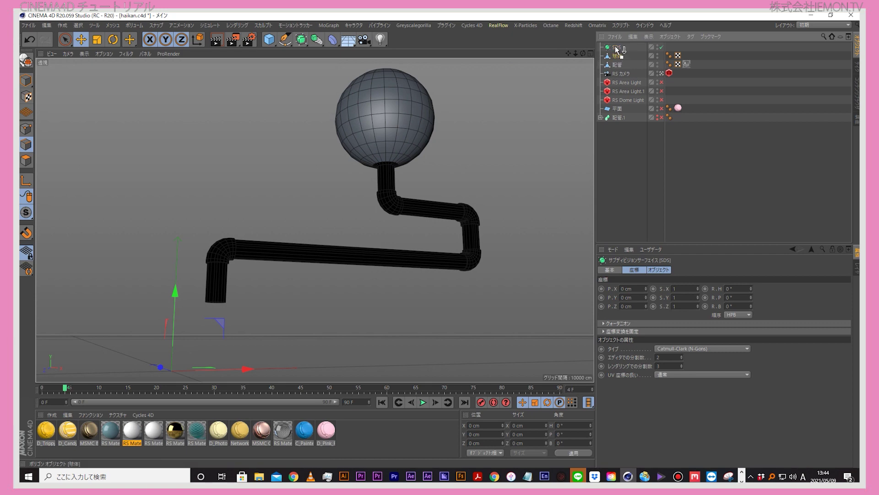
{"action": "left_click_drag", "start_coordinate": [615, 46], "coordinate": [616, 48]}
{"action": "left_click", "coordinate": [355, 163]}
{"action": "scroll", "coordinate": [375, 155], "scroll_direction": "up", "scroll_amount": 3}
{"action": "scroll", "coordinate": [375, 155], "scroll_direction": "down", "scroll_amount": 2}
{"action": "scroll", "coordinate": [375, 155], "scroll_direction": "down", "scroll_amount": 3}
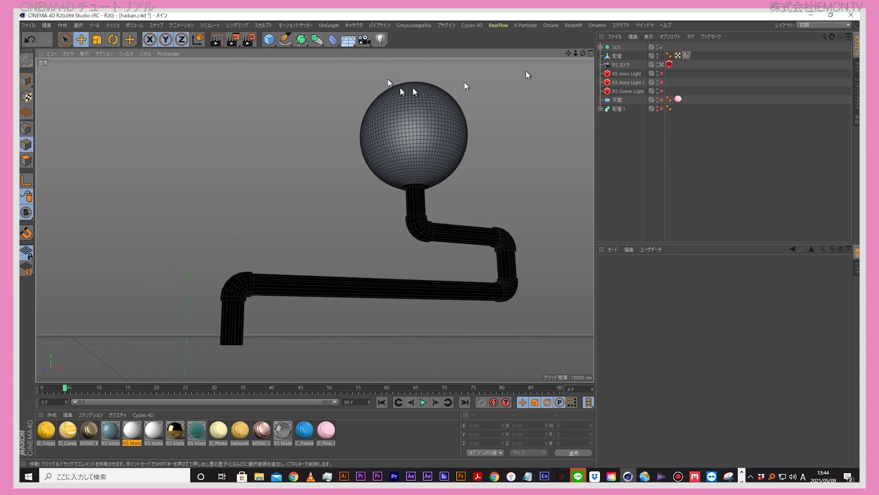
{"action": "left_click", "coordinate": [269, 39]}
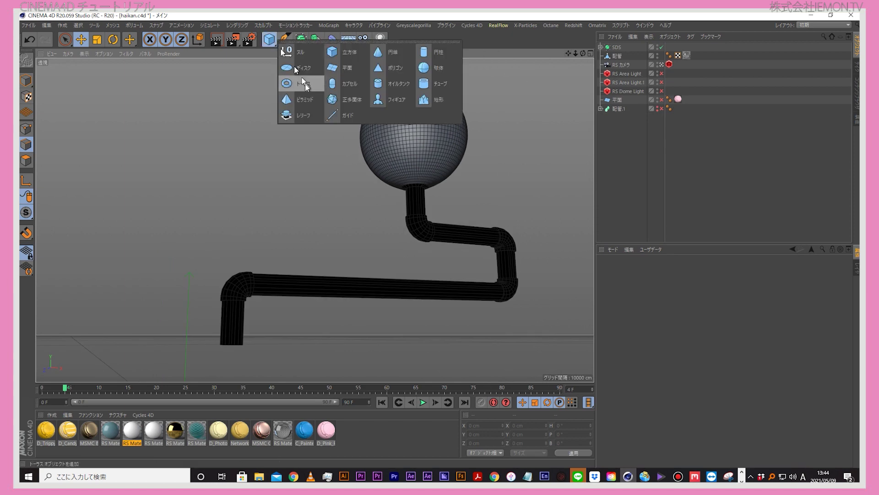
Step: Add a Tube primitive and centre it over the sphere using the top view
{"action": "left_click", "coordinate": [428, 82]}
{"action": "left_click_drag", "start_coordinate": [201, 337], "coordinate": [249, 83]}
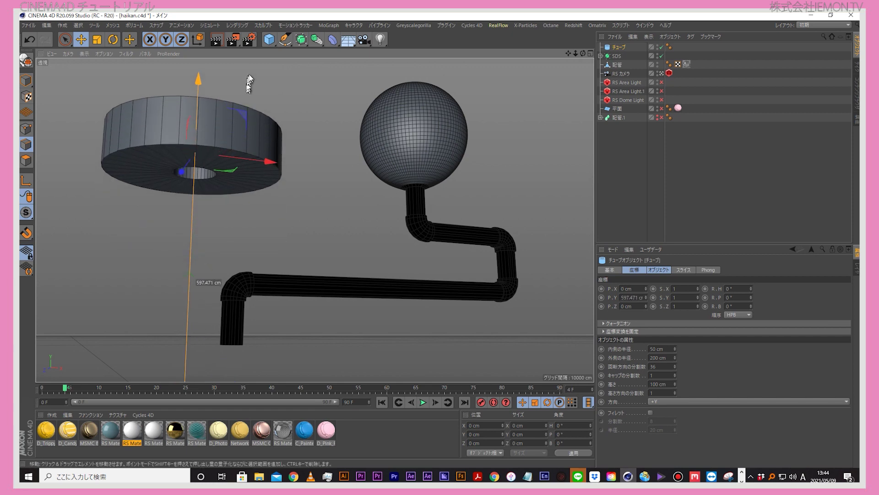
{"action": "left_click_drag", "start_coordinate": [268, 162], "coordinate": [373, 174]}
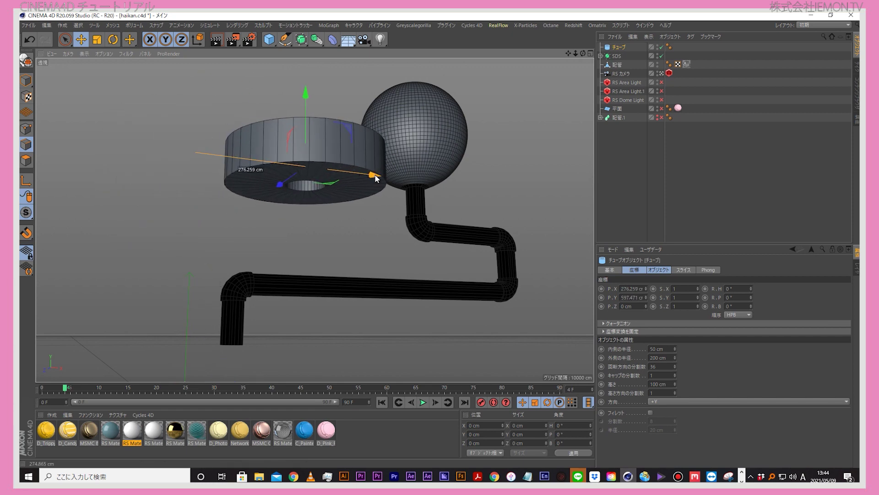
{"action": "left_click", "coordinate": [590, 54]}
{"action": "scroll", "coordinate": [550, 101], "scroll_direction": "down", "scroll_amount": 3}
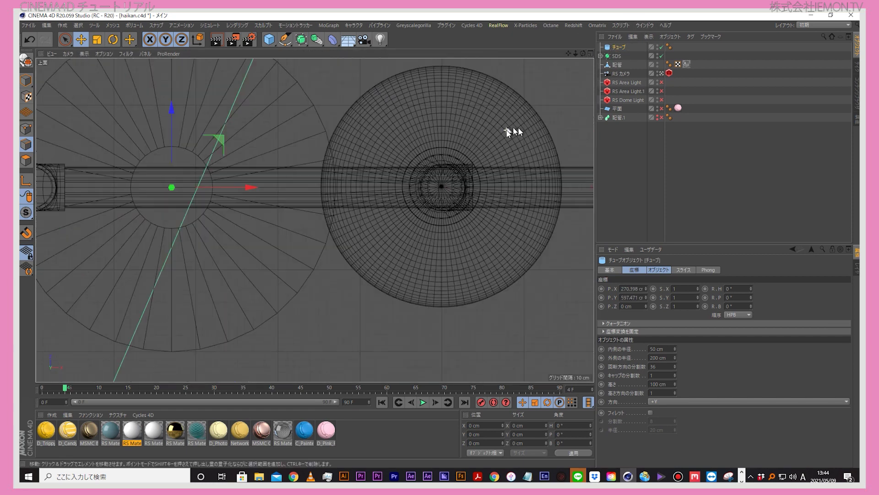
{"action": "scroll", "coordinate": [508, 133], "scroll_direction": "down", "scroll_amount": 3}
{"action": "left_click_drag", "start_coordinate": [441, 157], "coordinate": [552, 160]}
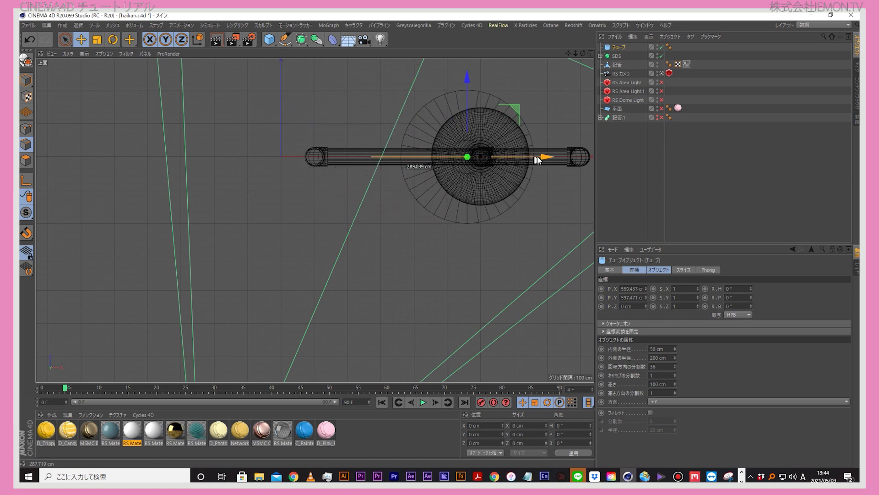
{"action": "scroll", "coordinate": [531, 165], "scroll_direction": "up", "scroll_amount": 3}
{"action": "scroll", "coordinate": [495, 161], "scroll_direction": "up", "scroll_amount": 3}
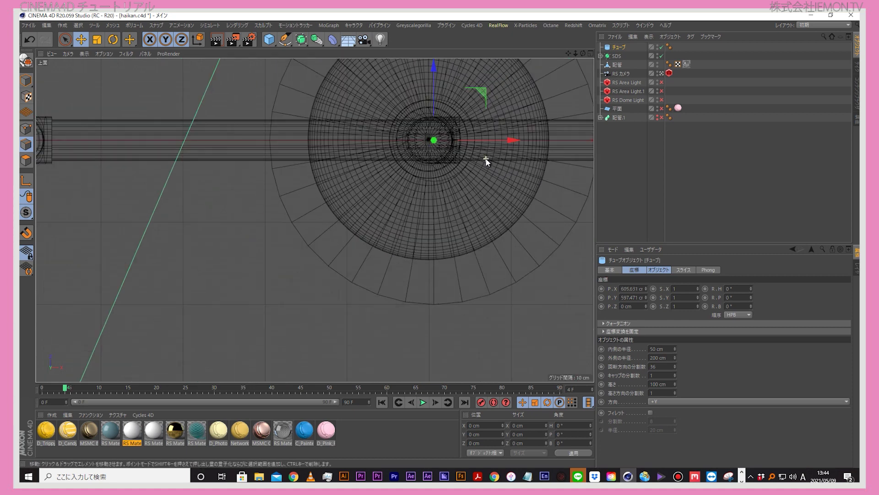
{"action": "middle_click_drag", "start_coordinate": [314, 229], "coordinate": [323, 275], "text": "alt"}
{"action": "left_click_drag", "start_coordinate": [529, 186], "coordinate": [524, 185]}
{"action": "left_click_drag", "start_coordinate": [443, 121], "coordinate": [443, 122]}
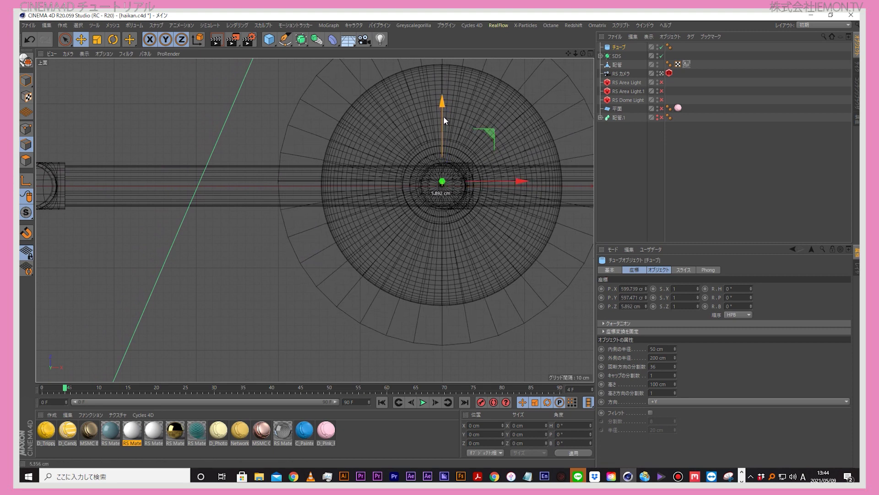
Step: Set the tube's outer radius to 80 cm, then scale it to about 25.1 cm inner, 48.56 cm outer
{"action": "left_click", "coordinate": [620, 186]}
{"action": "left_click", "coordinate": [619, 48]}
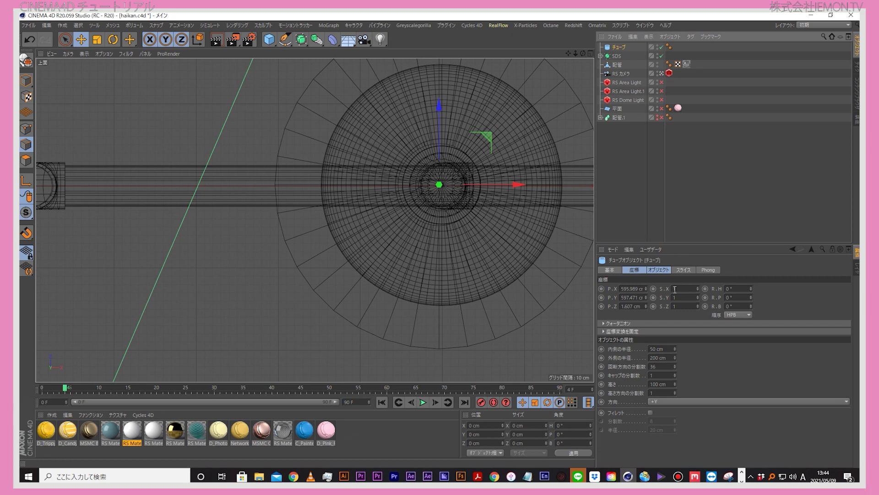
{"action": "key", "text": "t"}
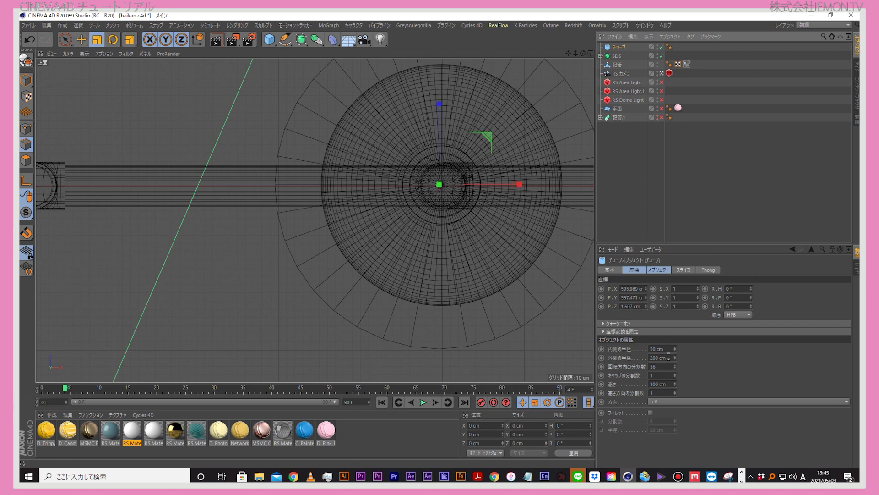
{"action": "double_click", "coordinate": [668, 358]}
{"action": "type", "text": "80"}
{"action": "key", "text": "Return"}
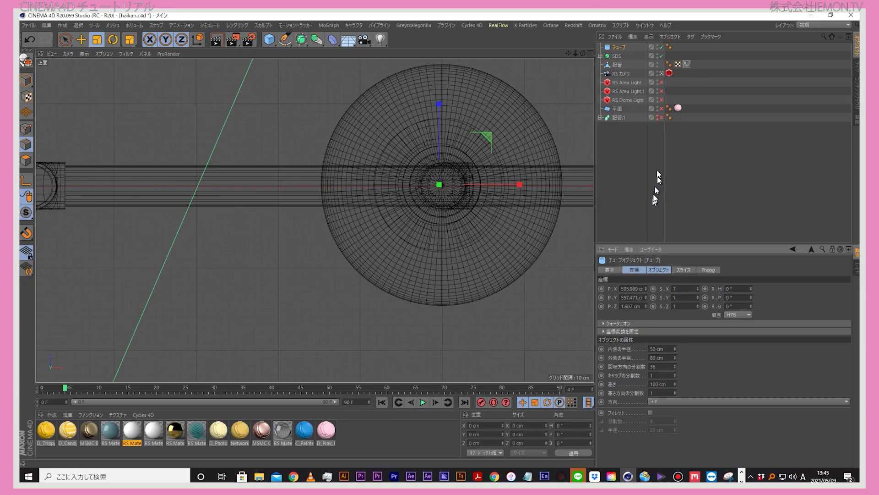
{"action": "left_click", "coordinate": [659, 187]}
{"action": "left_click", "coordinate": [623, 48]}
{"action": "mouse_move", "coordinate": [570, 293]}
{"action": "left_mouse_down"}
{"action": "mouse_move", "coordinate": [343, 281]}
{"action": "mouse_move", "coordinate": [369, 275]}
{"action": "left_mouse_up"}
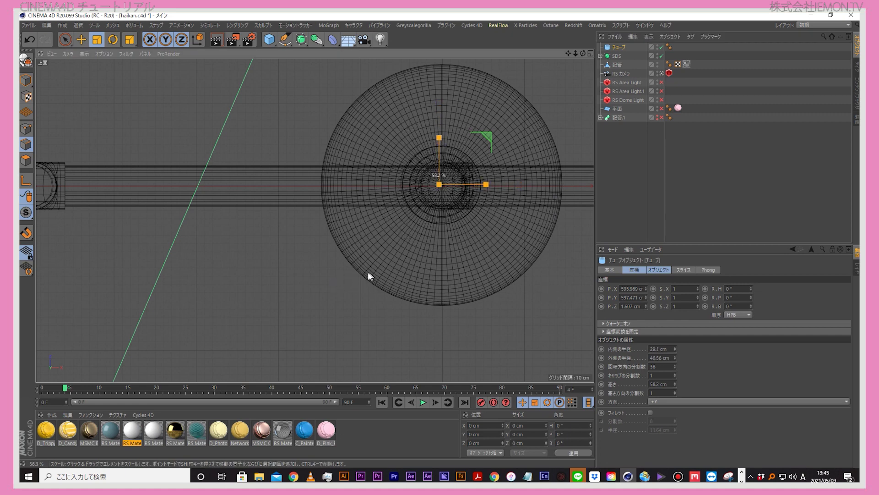
{"action": "left_click", "coordinate": [591, 53]}
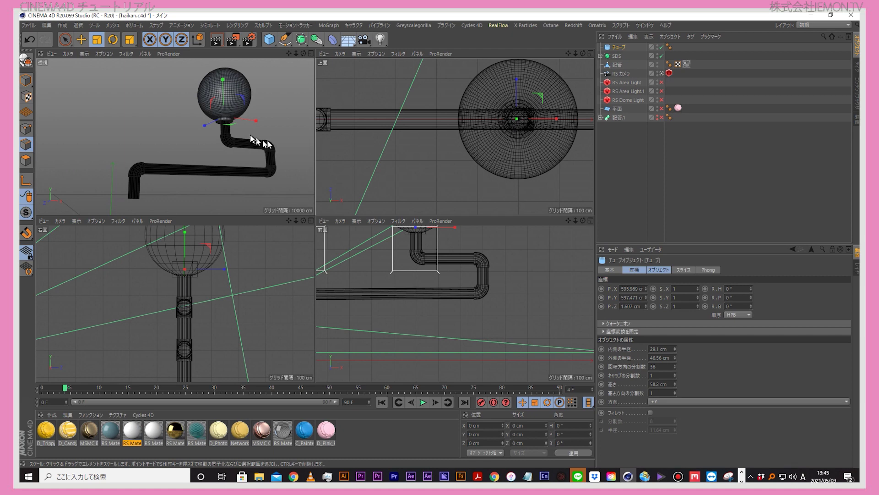
Step: Set the tube's height to 20 cm and lower it onto the sphere's base in side view
{"action": "middle_click", "coordinate": [302, 236]}
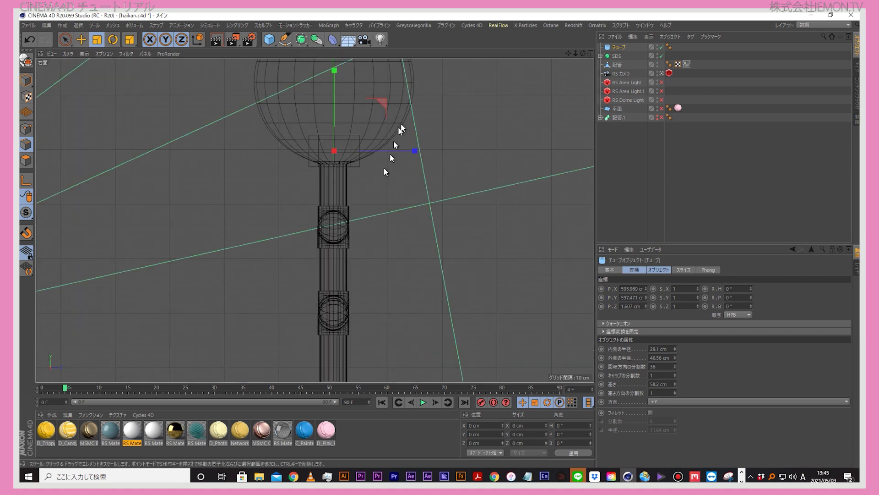
{"action": "key", "text": "e"}
{"action": "left_click_drag", "start_coordinate": [335, 82], "coordinate": [333, 94]}
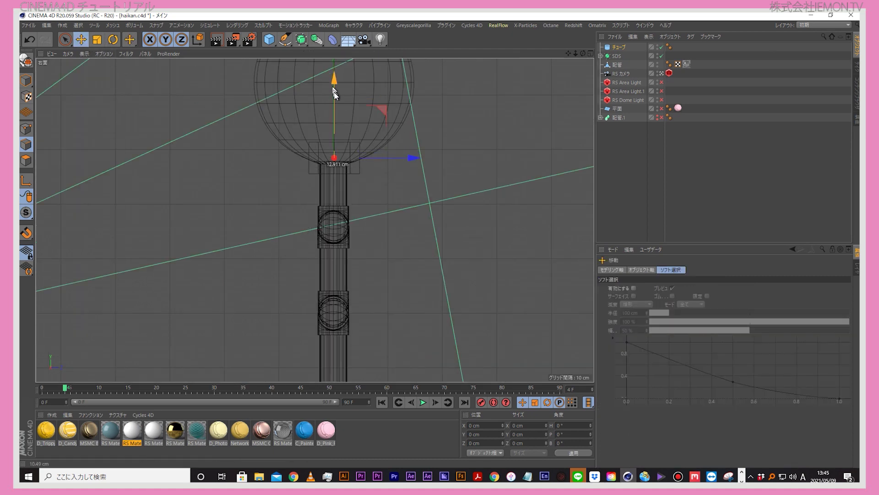
{"action": "left_click_drag", "start_coordinate": [388, 161], "coordinate": [385, 160]}
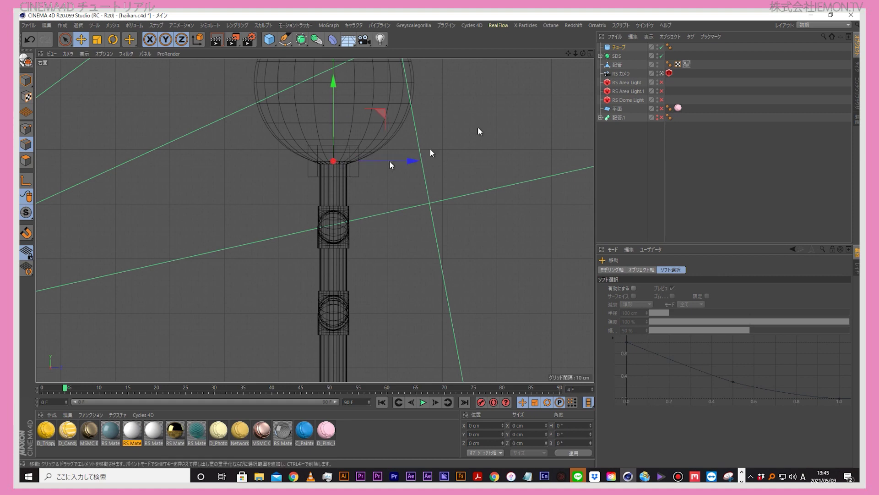
{"action": "left_click", "coordinate": [624, 49]}
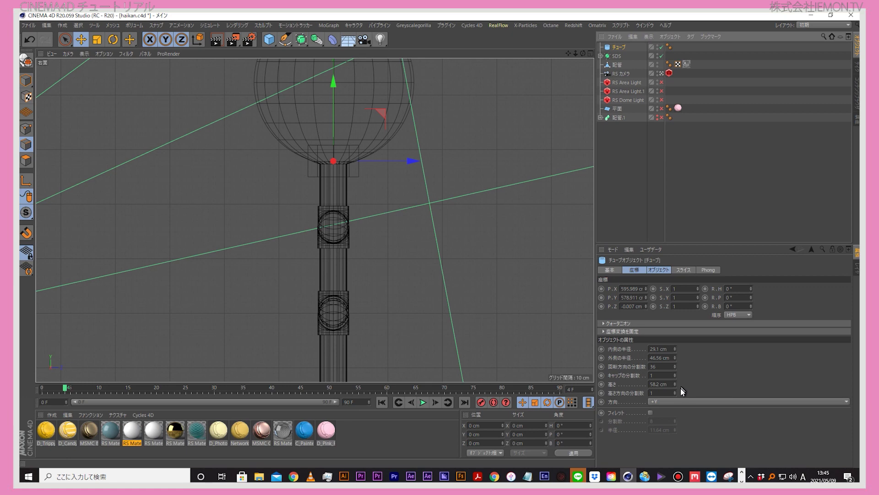
{"action": "type", "text": "20"}
{"action": "key", "text": "Return"}
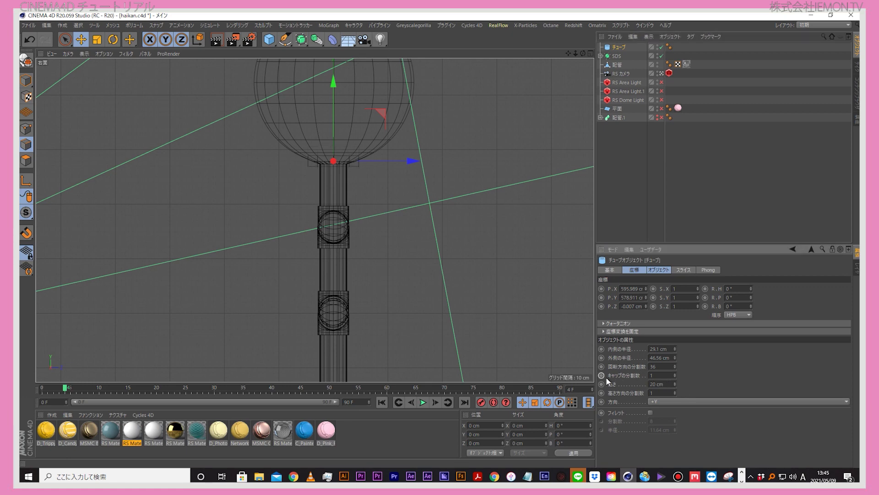
{"action": "left_click_drag", "start_coordinate": [333, 92], "coordinate": [332, 110]}
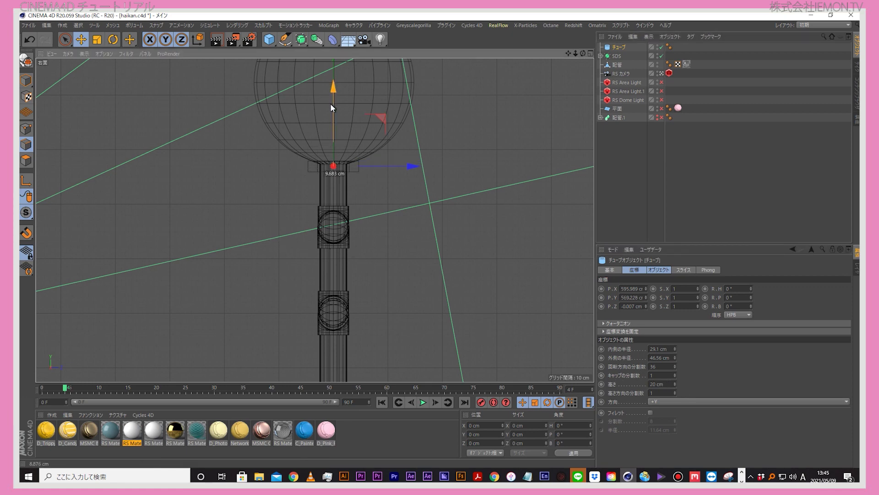
{"action": "scroll", "coordinate": [314, 169], "scroll_direction": "up", "scroll_amount": 3}
{"action": "scroll", "coordinate": [314, 169], "scroll_direction": "up", "scroll_amount": 2}
{"action": "left_click_drag", "start_coordinate": [404, 128], "coordinate": [405, 120]}
{"action": "left_click_drag", "start_coordinate": [481, 169], "coordinate": [487, 168]}
{"action": "left_click_drag", "start_coordinate": [406, 133], "coordinate": [405, 130]}
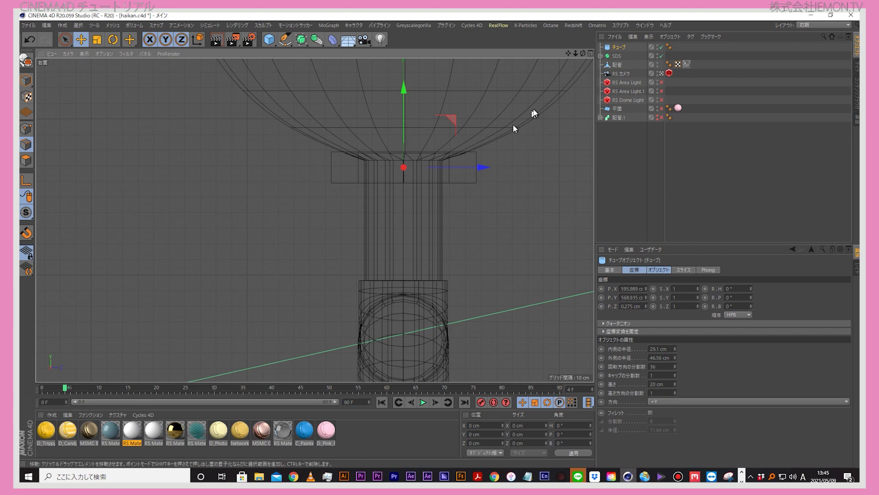
Step: Set the tube's inner radius to 20 cm and make the pink backdrop plane visible
{"action": "left_click", "coordinate": [590, 53]}
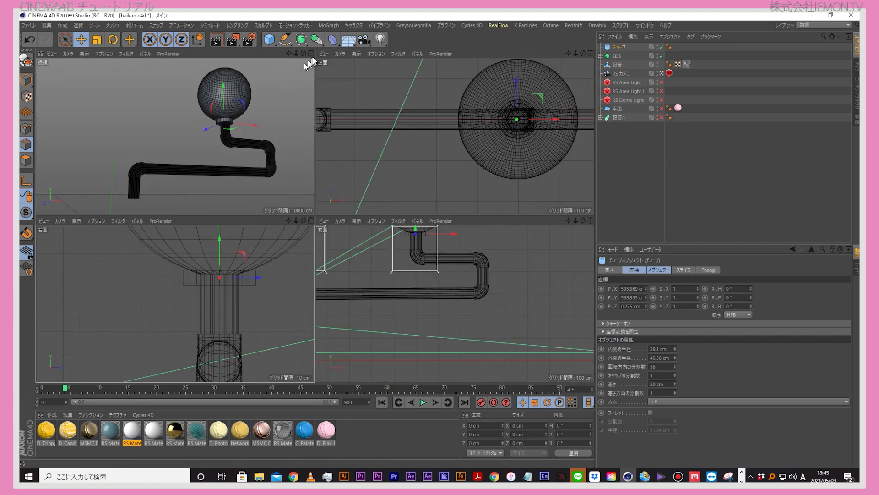
{"action": "middle_click", "coordinate": [311, 64]}
{"action": "left_click_drag", "start_coordinate": [445, 193], "coordinate": [447, 194]}
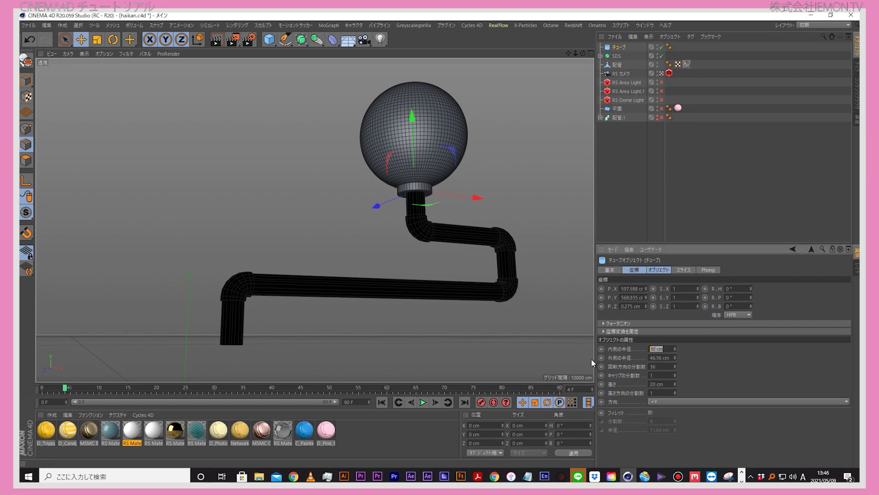
{"action": "type", "text": "20"}
{"action": "key", "text": "Return"}
{"action": "scroll", "coordinate": [415, 183], "scroll_direction": "up", "scroll_amount": 3}
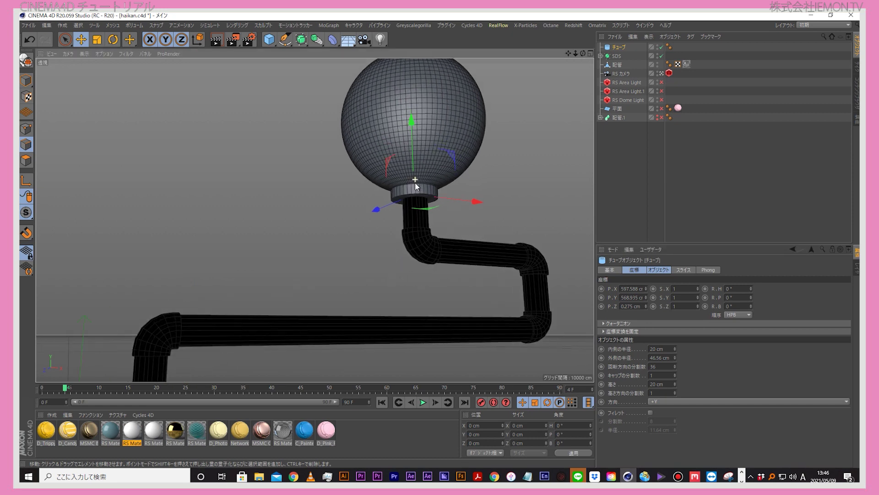
{"action": "scroll", "coordinate": [415, 182], "scroll_direction": "up", "scroll_amount": 2}
{"action": "scroll", "coordinate": [415, 182], "scroll_direction": "up", "scroll_amount": 2}
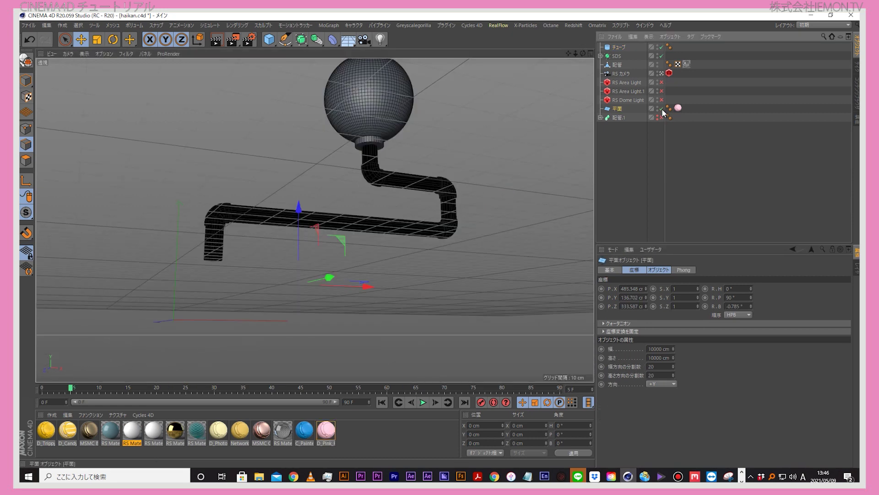
{"action": "left_click", "coordinate": [661, 108]}
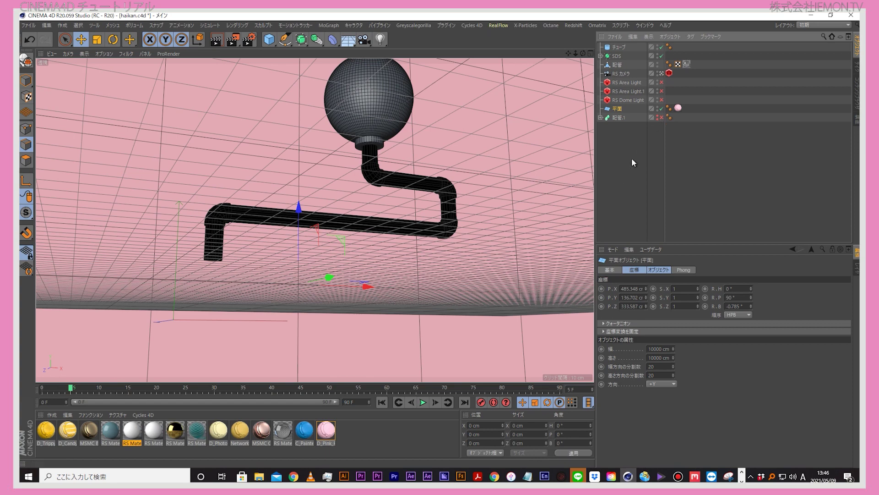
Step: Render the scene to the Redshift RenderView and move the preview window aside
{"action": "left_click", "coordinate": [573, 25]}
{"action": "mouse_move", "coordinate": [590, 76]}
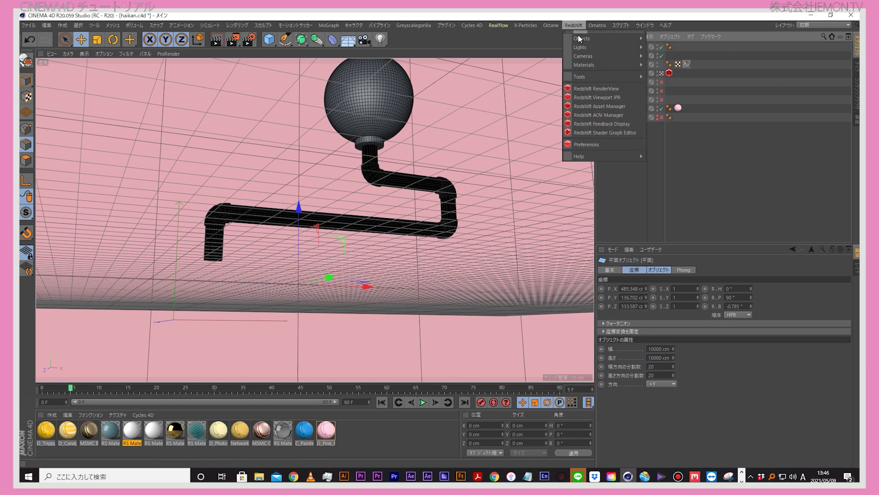
{"action": "left_click", "coordinate": [596, 88]}
{"action": "mouse_move", "coordinate": [403, 85]}
{"action": "left_mouse_down"}
{"action": "mouse_move", "coordinate": [256, 60]}
{"action": "mouse_move", "coordinate": [293, 64]}
{"action": "left_mouse_up"}
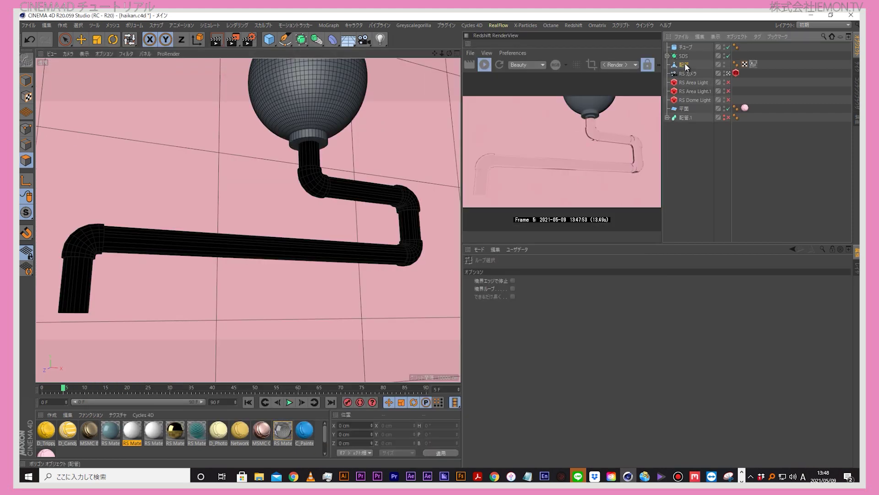
{"action": "left_click", "coordinate": [311, 170]}
{"action": "scroll", "coordinate": [312, 171], "scroll_direction": "up", "scroll_amount": 2}
{"action": "scroll", "coordinate": [314, 172], "scroll_direction": "up", "scroll_amount": 2}
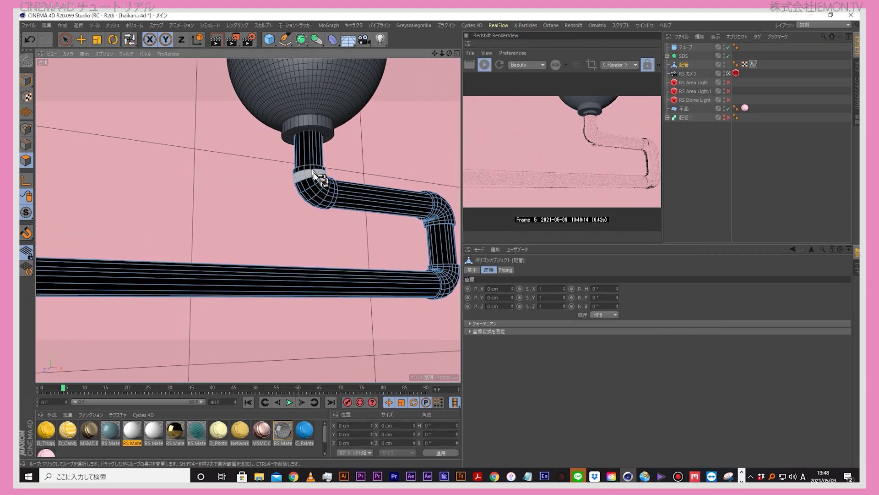
Step: Loop-select the pipe's elbow polygons and apply the blue C_Painted_Metal_03 material to them
{"action": "left_click_drag", "start_coordinate": [313, 171], "coordinate": [333, 206]}
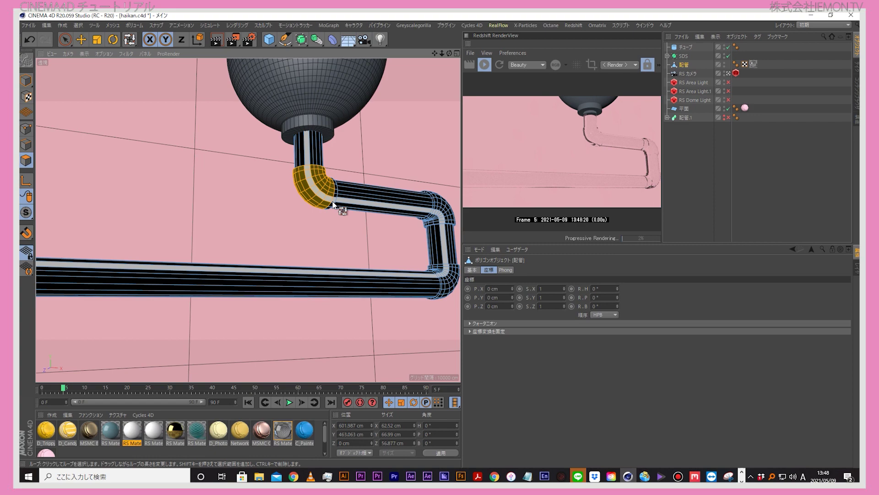
{"action": "left_click_drag", "start_coordinate": [333, 206], "coordinate": [341, 209]}
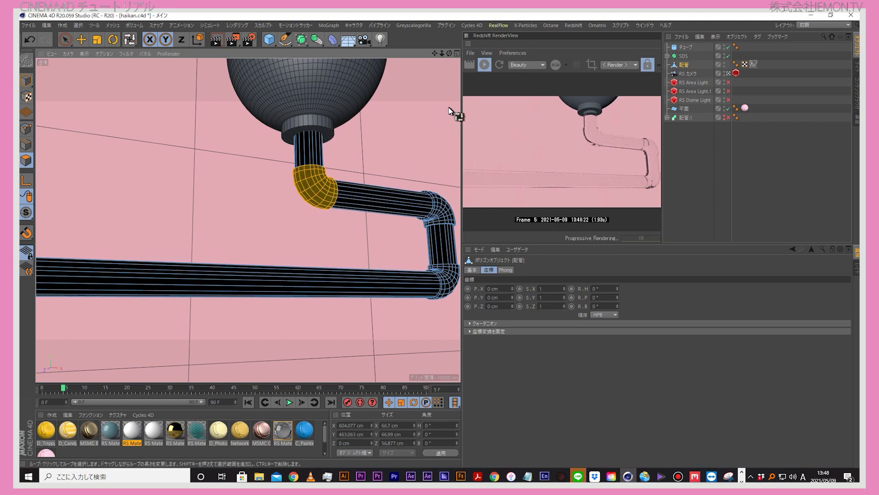
{"action": "left_click_drag", "start_coordinate": [448, 59], "coordinate": [443, 84]}
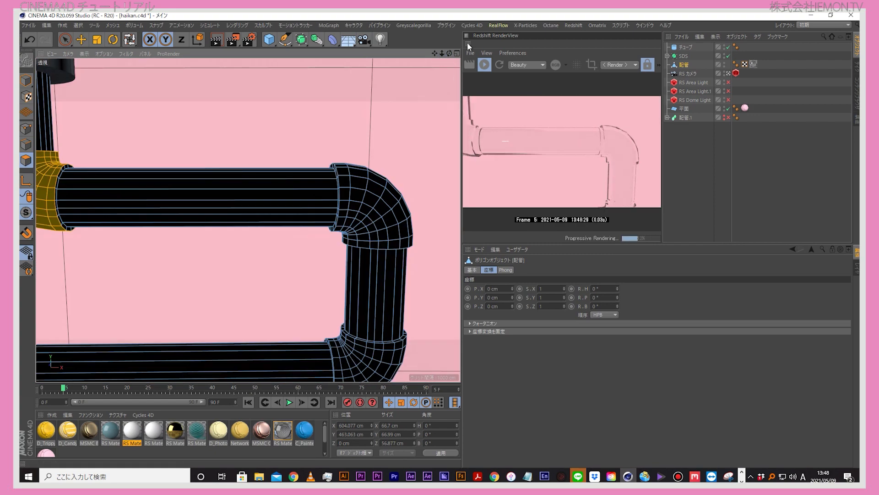
{"action": "left_click", "coordinate": [468, 46]}
{"action": "left_click", "coordinate": [557, 46]}
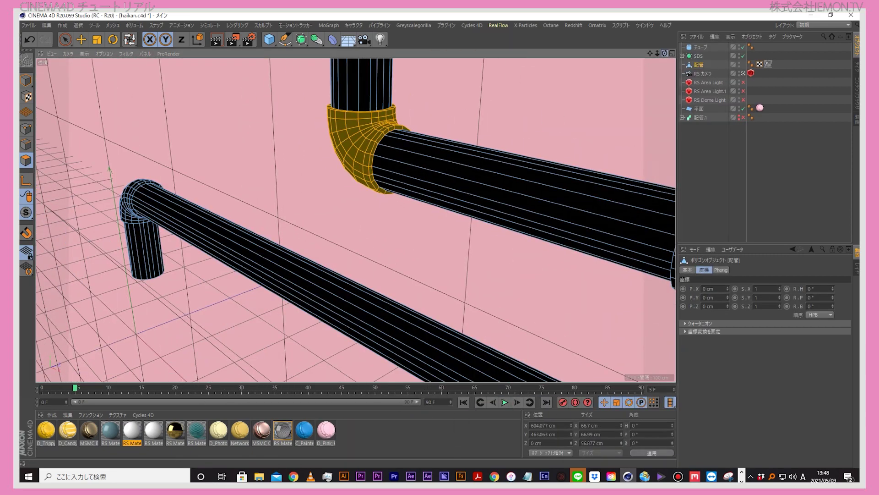
{"action": "mouse_move", "coordinate": [412, 183]}
{"action": "left_mouse_down", "text": "alt"}
{"action": "mouse_move", "coordinate": [447, 172]}
{"action": "mouse_move", "coordinate": [355, 220]}
{"action": "left_mouse_up", "text": "alt"}
{"action": "scroll", "coordinate": [447, 172], "scroll_direction": "up", "scroll_amount": 2}
{"action": "scroll", "coordinate": [356, 219], "scroll_direction": "up", "scroll_amount": 3}
{"action": "key", "text": "ctrl+shift+z"}
{"action": "key", "text": "ctrl+shift+z"}
{"action": "key", "text": "ctrl+shift+z"}
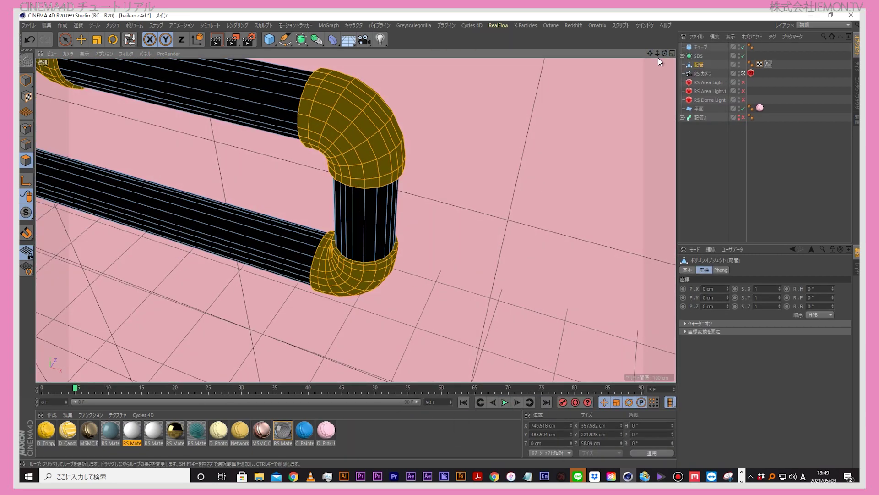
{"action": "key", "text": "ctrl+shift+z"}
{"action": "key", "text": "ctrl+shift+z"}
{"action": "key", "text": "ctrl+shift+z"}
{"action": "key", "text": "ctrl+shift+z"}
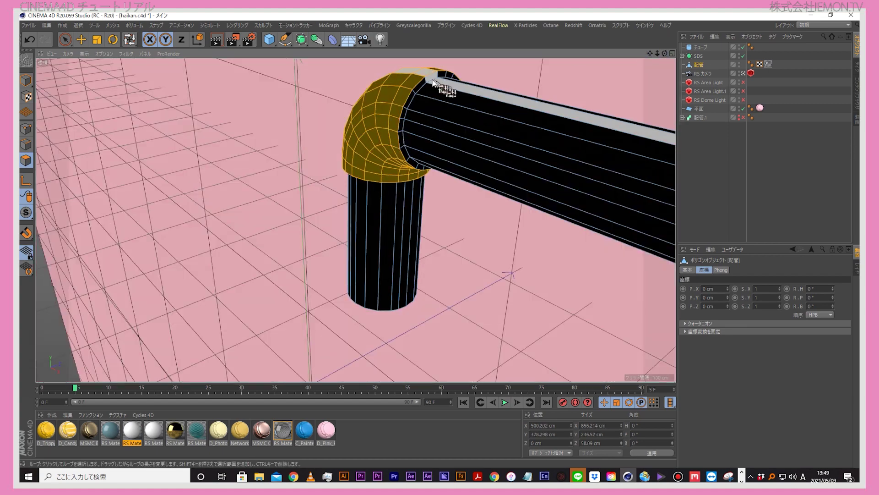
{"action": "key", "text": "ctrl+shift+z"}
{"action": "key", "text": "ctrl+shift+z"}
{"action": "key", "text": "ctrl+shift+z"}
{"action": "key", "text": "ctrl+shift+z"}
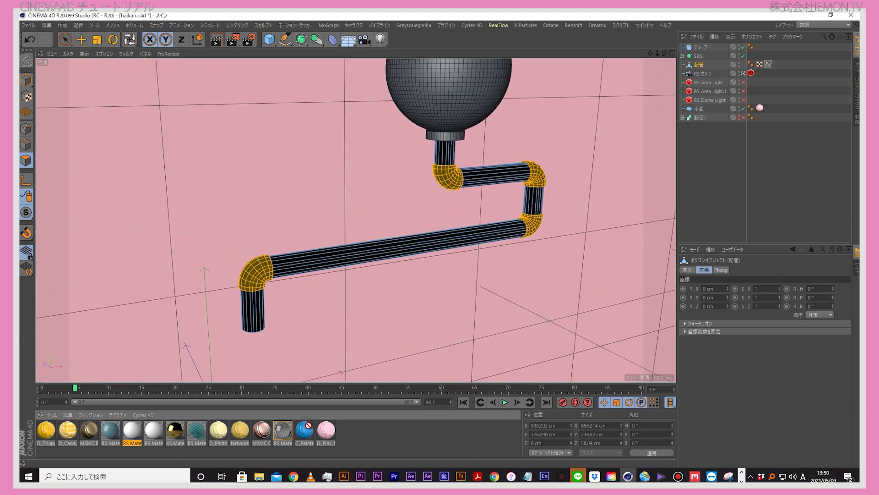
{"action": "left_click_drag", "start_coordinate": [306, 425], "coordinate": [263, 277]}
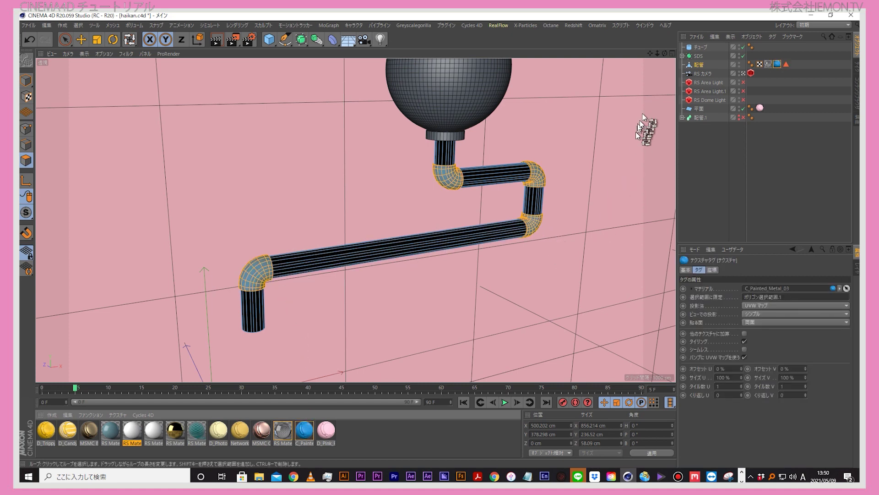
{"action": "key", "text": "ctrl+shift+z"}
Step: Preview the scene in a Redshift live render and give the チューブ collar MSMC Brass Brushed
{"action": "key", "text": "e"}
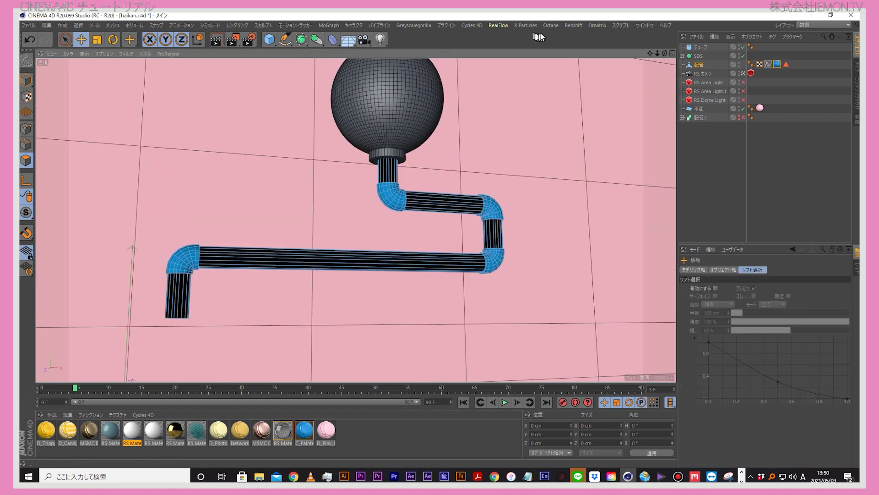
{"action": "left_click", "coordinate": [573, 26]}
{"action": "left_click", "coordinate": [600, 88]}
{"action": "mouse_move", "coordinate": [646, 85]}
{"action": "left_mouse_down"}
{"action": "mouse_move", "coordinate": [466, 81]}
{"action": "mouse_move", "coordinate": [482, 61]}
{"action": "left_mouse_up"}
{"action": "left_click", "coordinate": [451, 89]}
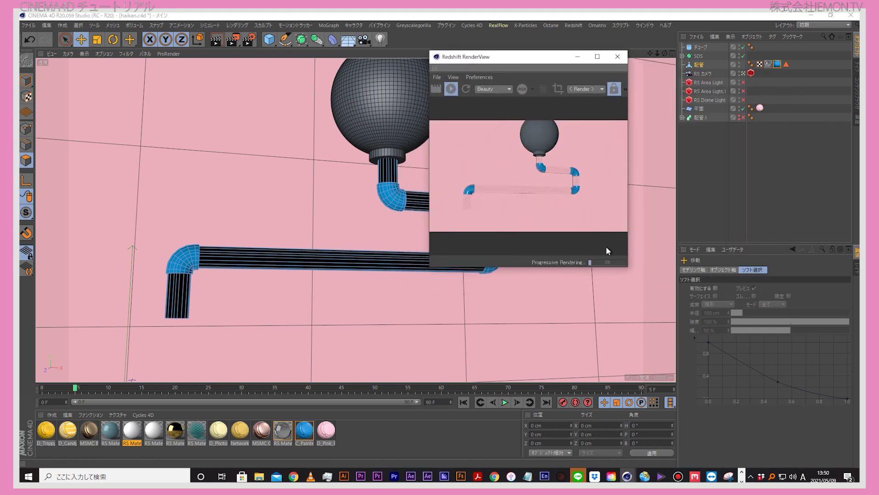
{"action": "left_click_drag", "start_coordinate": [622, 265], "coordinate": [684, 348]}
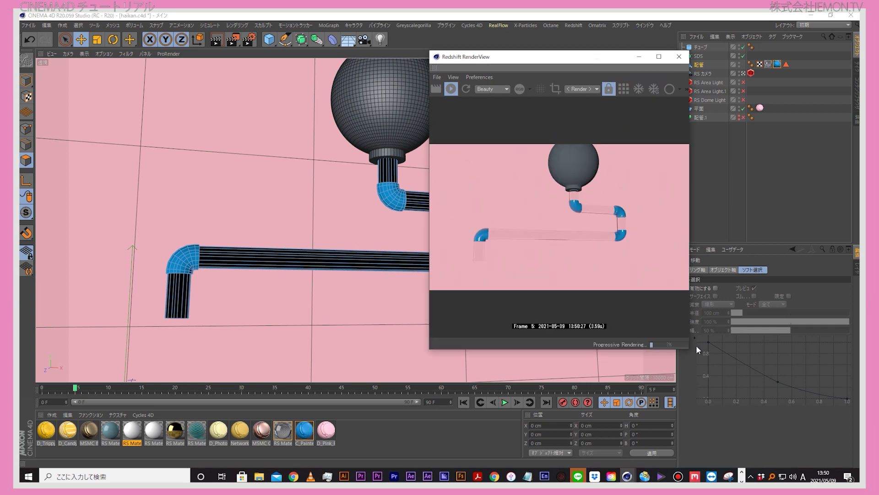
{"action": "left_click", "coordinate": [696, 345]}
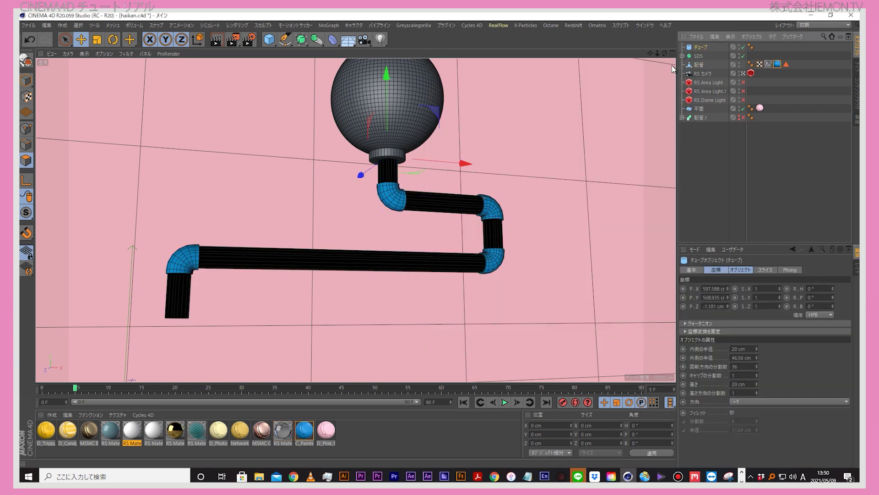
{"action": "left_click_drag", "start_coordinate": [91, 429], "coordinate": [703, 47]}
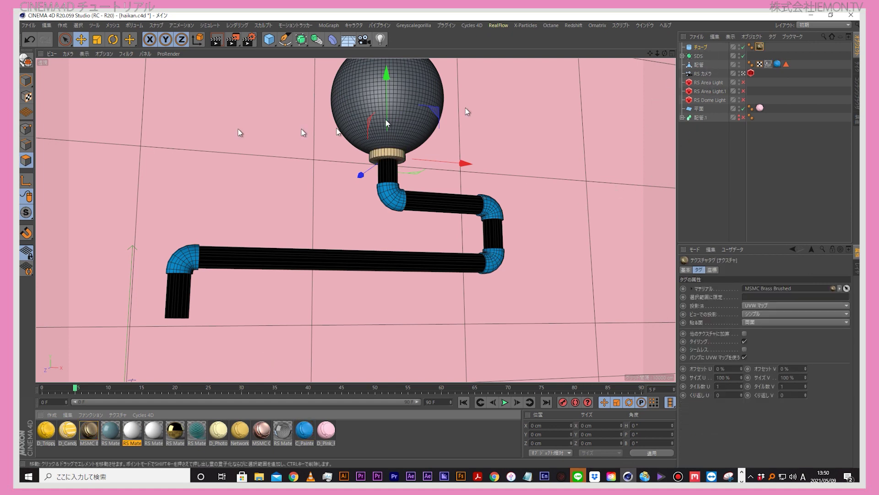
Step: Apply the yellow RS material to the sphere and enable the RS Dome Light and both Area Lights
{"action": "left_click", "coordinate": [240, 430]}
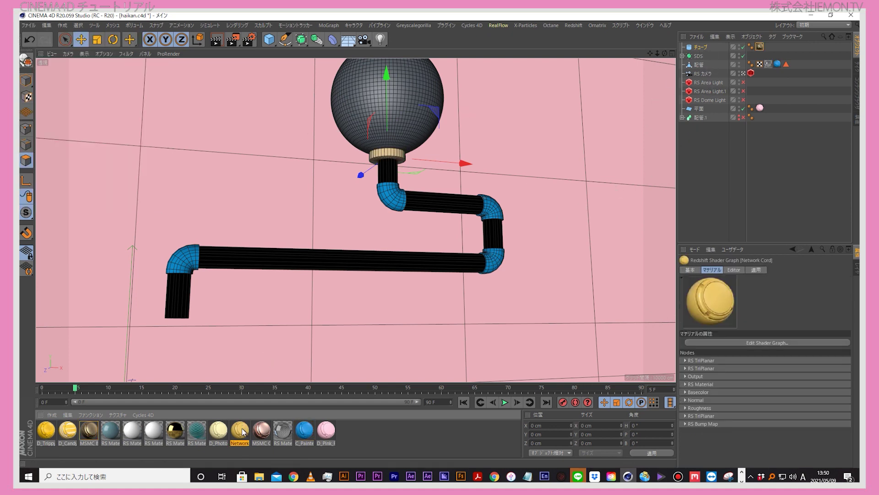
{"action": "left_click_drag", "start_coordinate": [243, 431], "coordinate": [700, 54]}
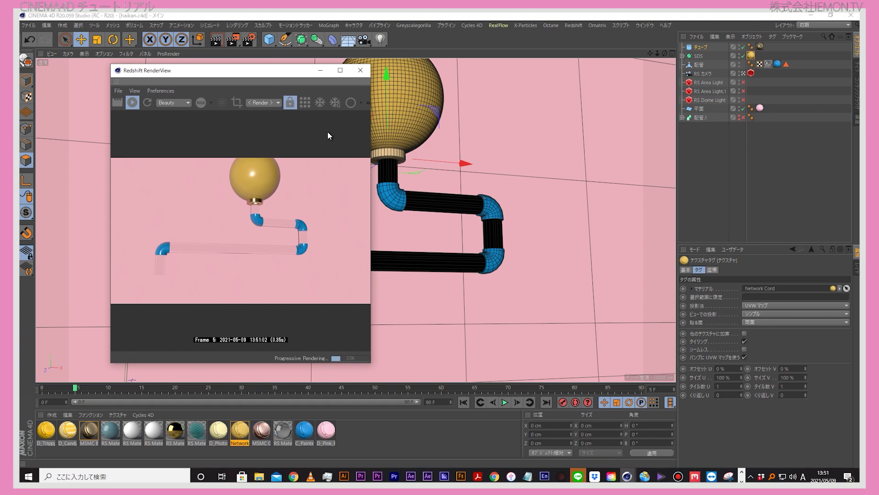
{"action": "left_click", "coordinate": [743, 99]}
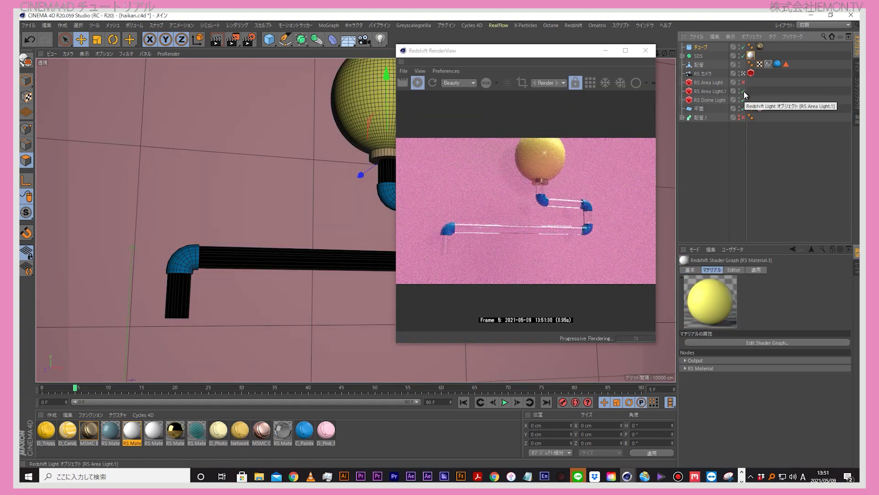
{"action": "left_click", "coordinate": [743, 82]}
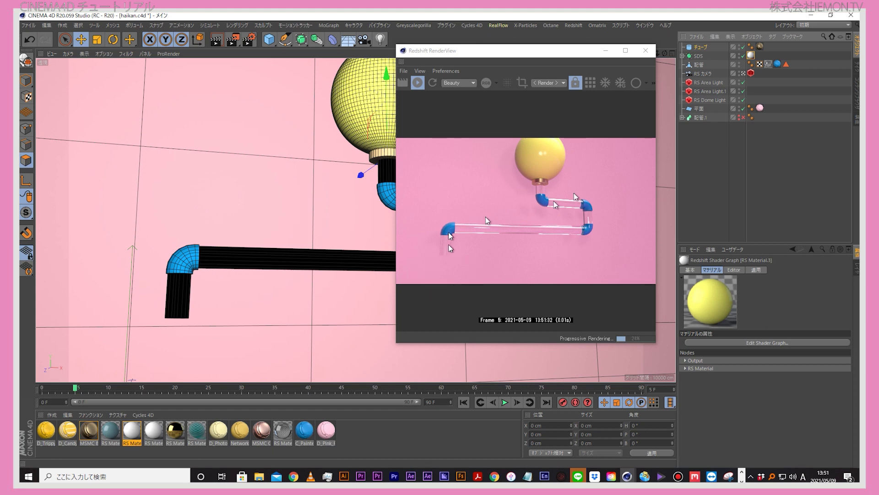
{"action": "left_click", "coordinate": [646, 51]}
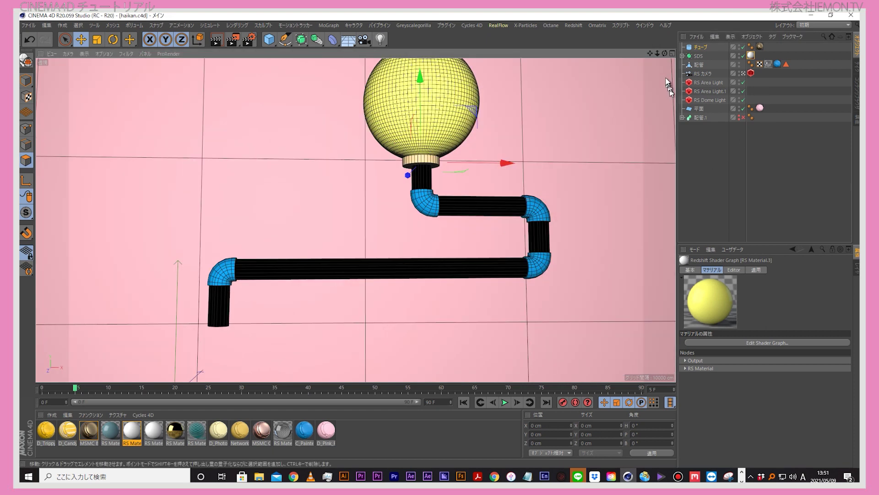
Step: Adjust the view, save the scene with File > Save, and bring up the spline shape list
{"action": "left_click_drag", "start_coordinate": [668, 87], "coordinate": [659, 91], "text": "alt"}
{"action": "left_click_drag", "start_coordinate": [650, 53], "coordinate": [656, 51]}
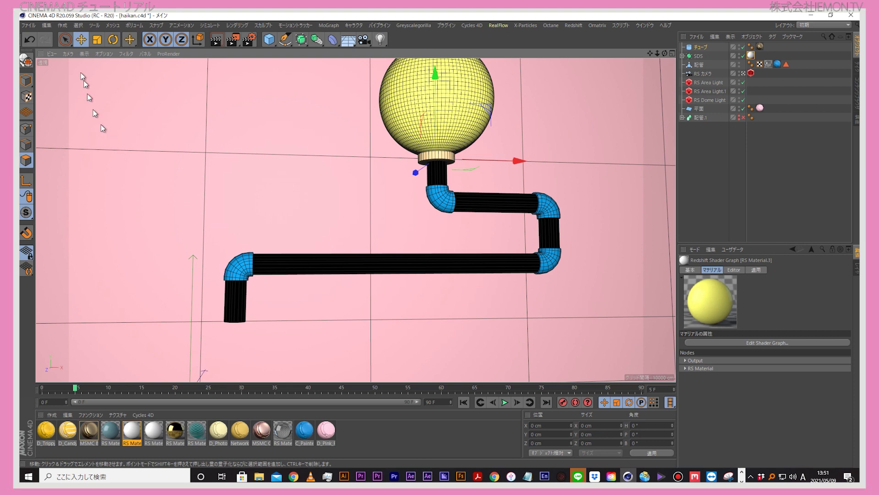
{"action": "left_click", "coordinate": [27, 26]}
{"action": "left_click", "coordinate": [83, 94]}
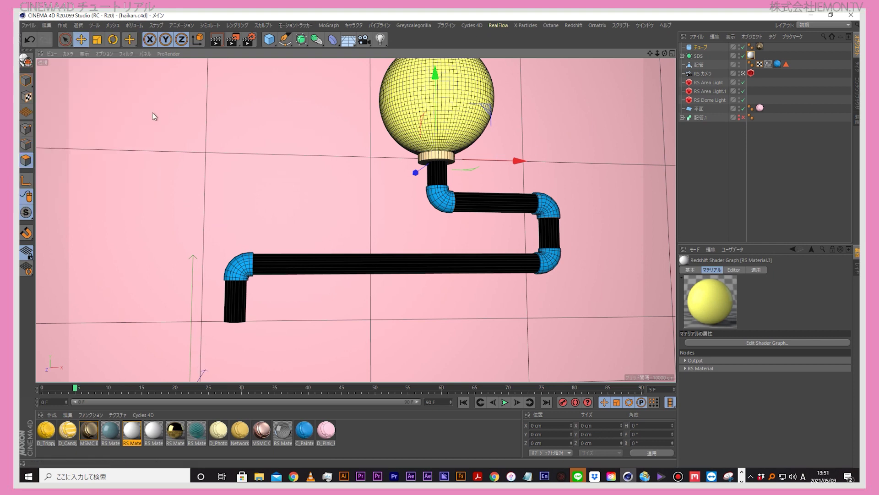
{"action": "left_click_drag", "start_coordinate": [665, 54], "coordinate": [655, 59]}
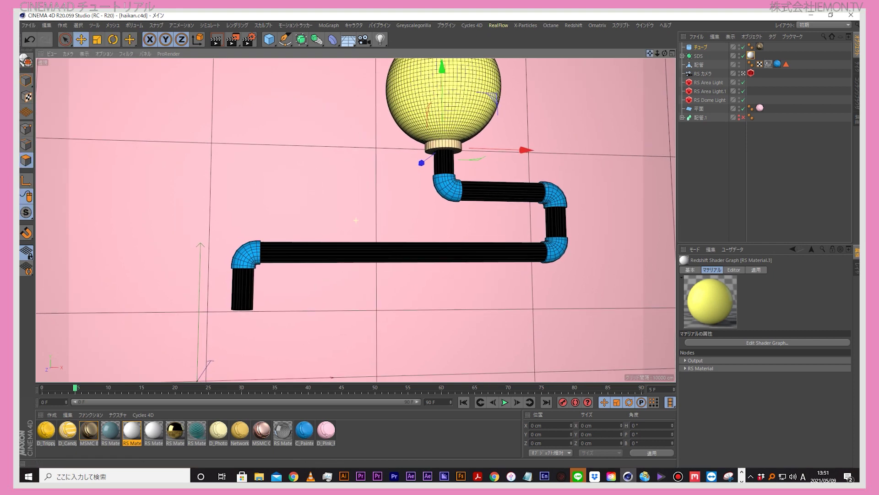
{"action": "left_click", "coordinate": [285, 40]}
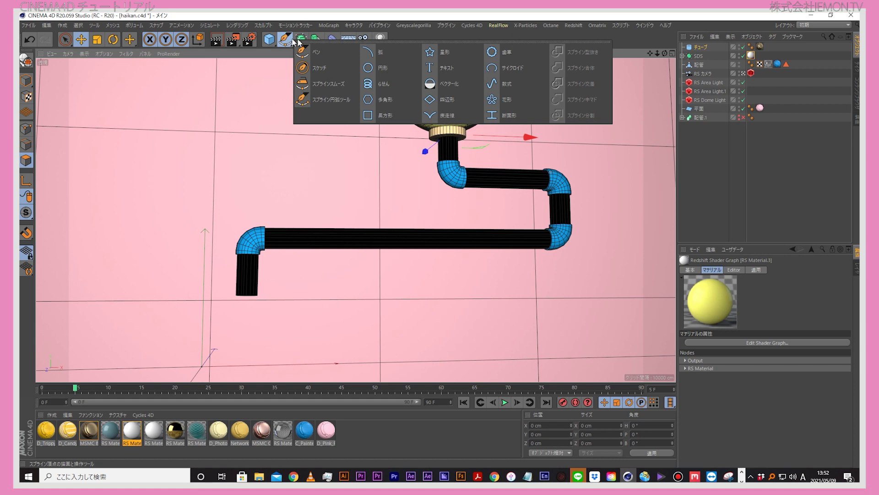
Step: Add a 200 cm circle spline and view it in a maximised, zoomed-out front view
{"action": "left_click", "coordinate": [381, 68]}
{"action": "left_click", "coordinate": [699, 47]}
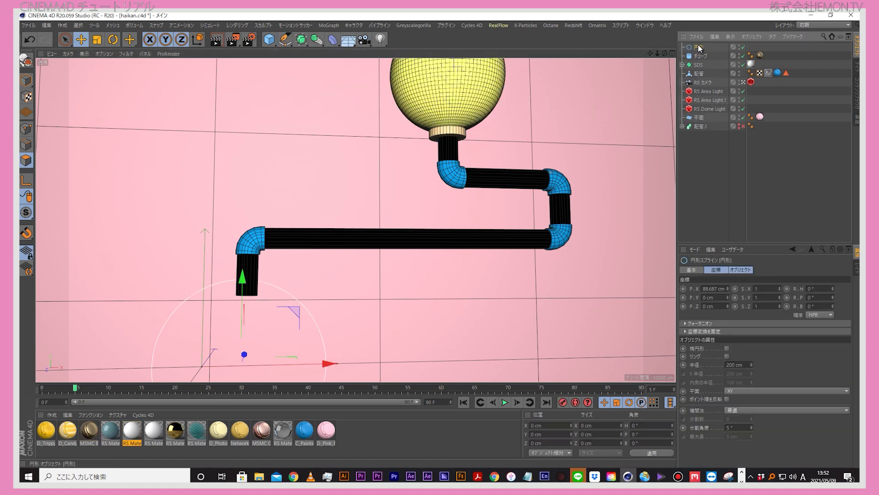
{"action": "left_click", "coordinate": [673, 54]}
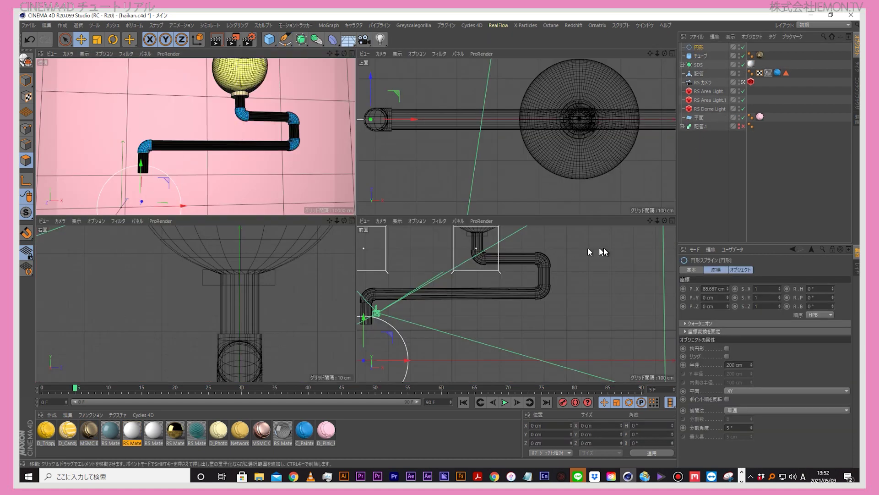
{"action": "left_click", "coordinate": [672, 221]}
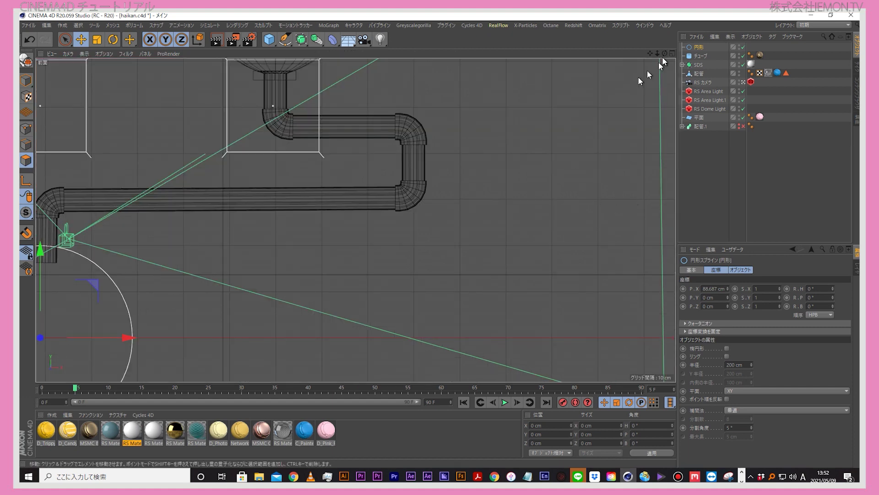
{"action": "left_click_drag", "start_coordinate": [656, 53], "coordinate": [279, 216]}
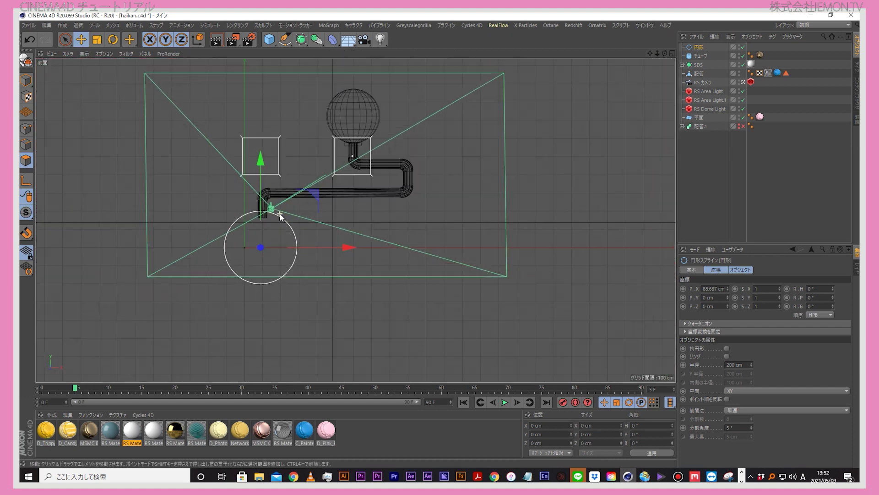
{"action": "scroll", "coordinate": [270, 274], "scroll_direction": "up", "scroll_amount": 3}
Step: Rotate the circle -90° in pitch to lie edge-on and move it near the pipe's lower end
{"action": "key", "text": "r"}
{"action": "left_click_drag", "start_coordinate": [269, 290], "coordinate": [276, 208]}
{"action": "mouse_move", "coordinate": [296, 286]}
{"action": "left_mouse_down"}
{"action": "mouse_move", "coordinate": [299, 303]}
{"action": "mouse_move", "coordinate": [339, 286]}
{"action": "left_mouse_up"}
{"action": "key", "text": "e"}
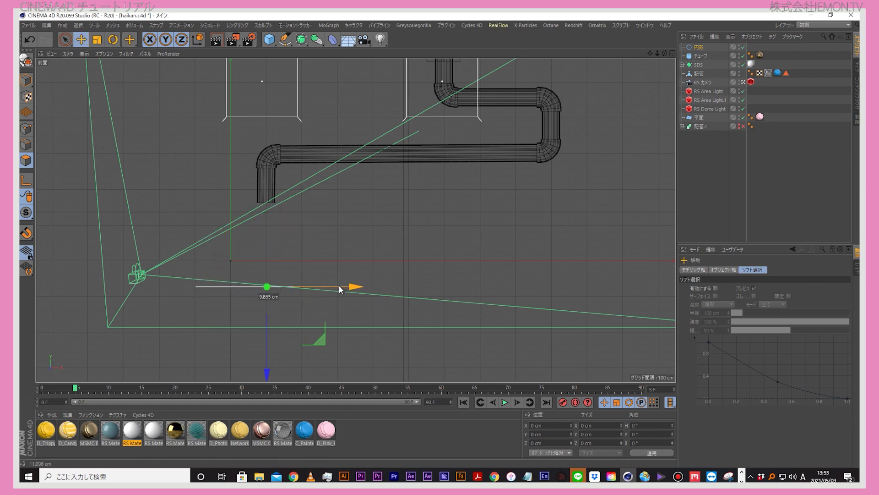
{"action": "left_click", "coordinate": [311, 308]}
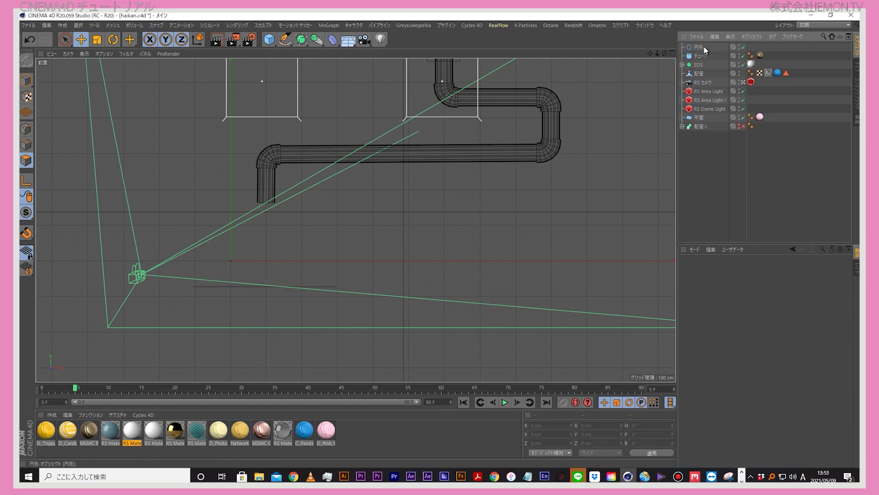
{"action": "left_click", "coordinate": [700, 46]}
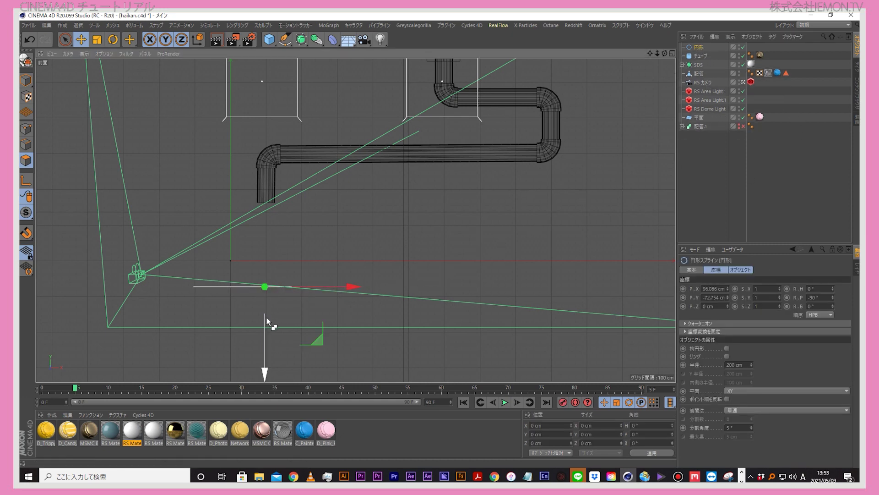
Step: Shrink a circle copy to about 77% and lower it about 22 cm
{"action": "left_click_drag", "start_coordinate": [268, 320], "coordinate": [269, 330], "text": "ctrl"}
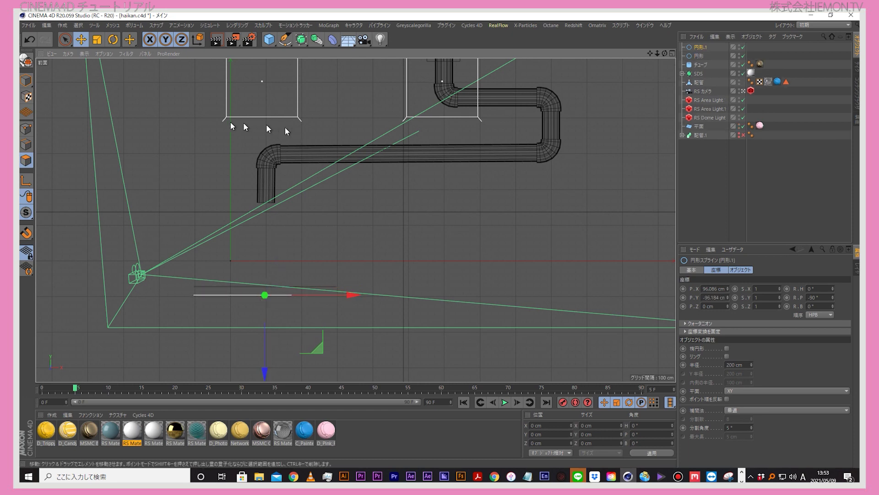
{"action": "left_click", "coordinate": [96, 39]}
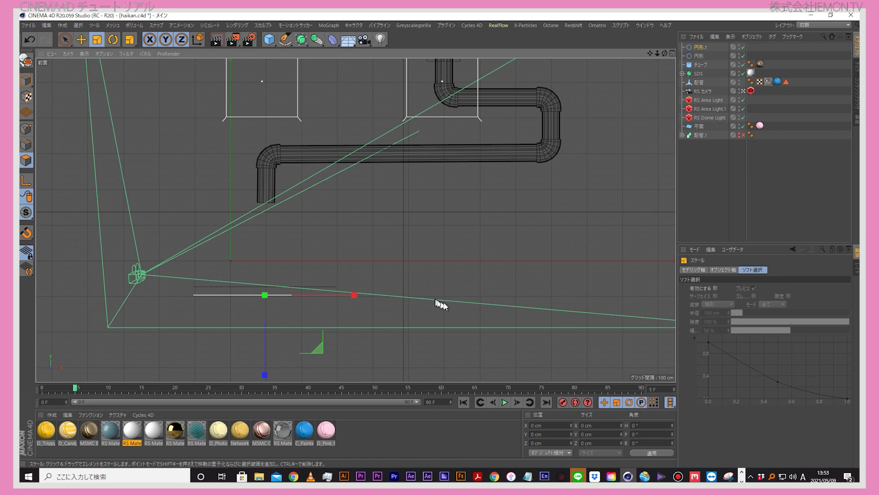
{"action": "left_click_drag", "start_coordinate": [503, 271], "coordinate": [412, 277]}
{"action": "key", "text": "e"}
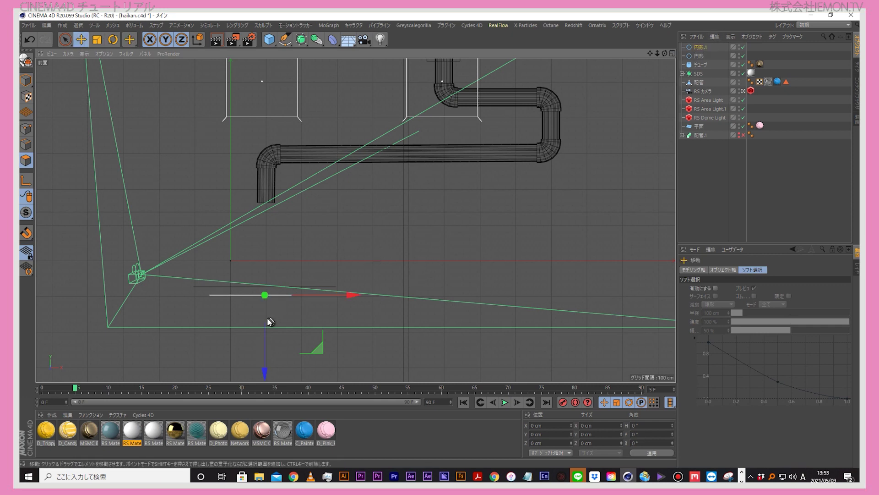
{"action": "left_click_drag", "start_coordinate": [265, 325], "coordinate": [266, 336]}
{"action": "scroll", "coordinate": [263, 334], "scroll_direction": "up", "scroll_amount": 3}
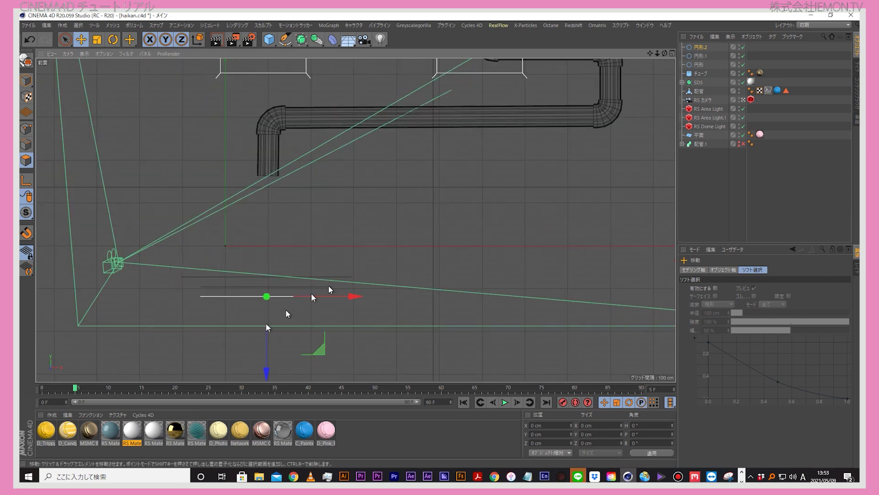
Step: Shrink another circle copy slightly, duplicate 円形.1 into a new copy, and add a Loft object
{"action": "key", "text": "t"}
{"action": "left_click_drag", "start_coordinate": [476, 305], "coordinate": [397, 306]}
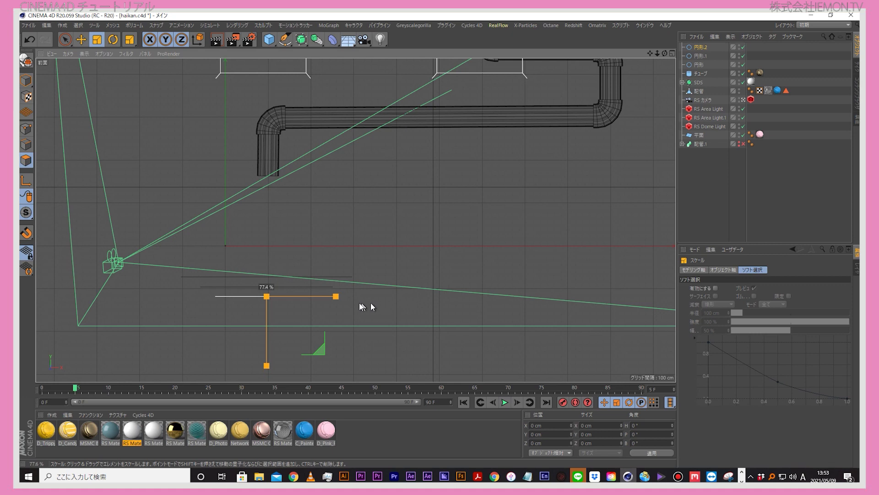
{"action": "key", "text": "e"}
{"action": "left_click_drag", "start_coordinate": [332, 296], "coordinate": [341, 295]}
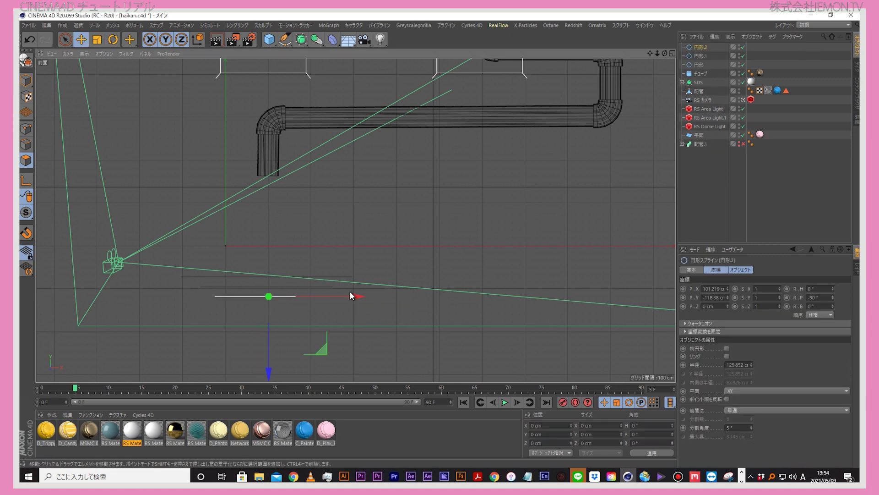
{"action": "left_click", "coordinate": [701, 57]}
{"action": "left_click_drag", "start_coordinate": [701, 60], "coordinate": [701, 70], "text": "ctrl"}
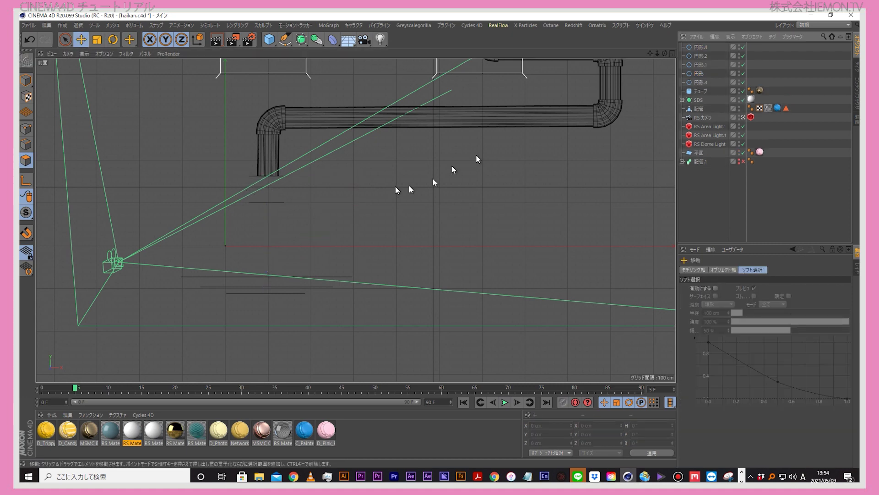
{"action": "left_click", "coordinate": [301, 40]}
{"action": "left_click", "coordinate": [359, 68]}
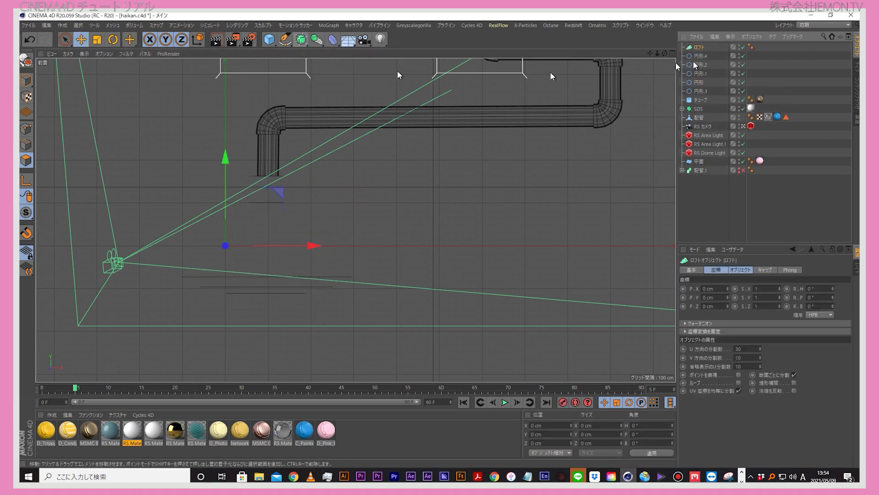
Step: Select all five circle splines and nest them under the Loft object
{"action": "left_click", "coordinate": [700, 56]}
{"action": "left_click", "coordinate": [699, 90], "text": "shift"}
{"action": "left_click_drag", "start_coordinate": [703, 52], "coordinate": [699, 48]}
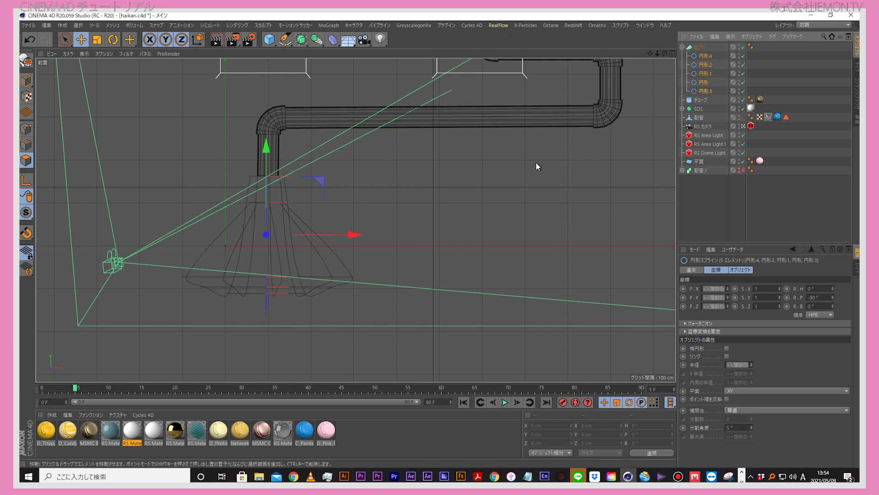
{"action": "left_click", "coordinate": [691, 199]}
Step: Reorder the circles under the Loft into correct profile order and show the four-view layout
{"action": "mouse_move", "coordinate": [705, 91]}
{"action": "left_mouse_down"}
{"action": "mouse_move", "coordinate": [705, 62]}
{"action": "mouse_move", "coordinate": [707, 93]}
{"action": "left_mouse_up"}
{"action": "left_click", "coordinate": [707, 72]}
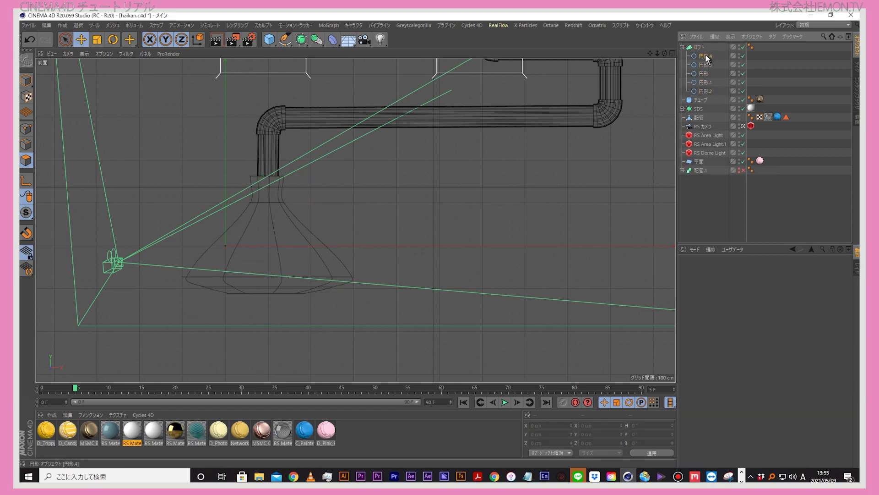
{"action": "left_click", "coordinate": [708, 73]}
{"action": "left_click", "coordinate": [708, 80]}
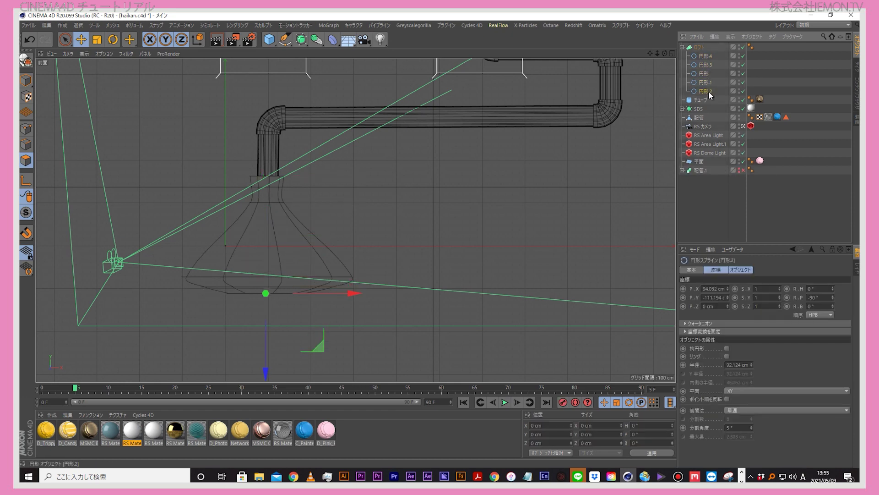
{"action": "left_click", "coordinate": [705, 82]}
{"action": "left_click", "coordinate": [705, 65]}
{"action": "left_click", "coordinate": [705, 55]}
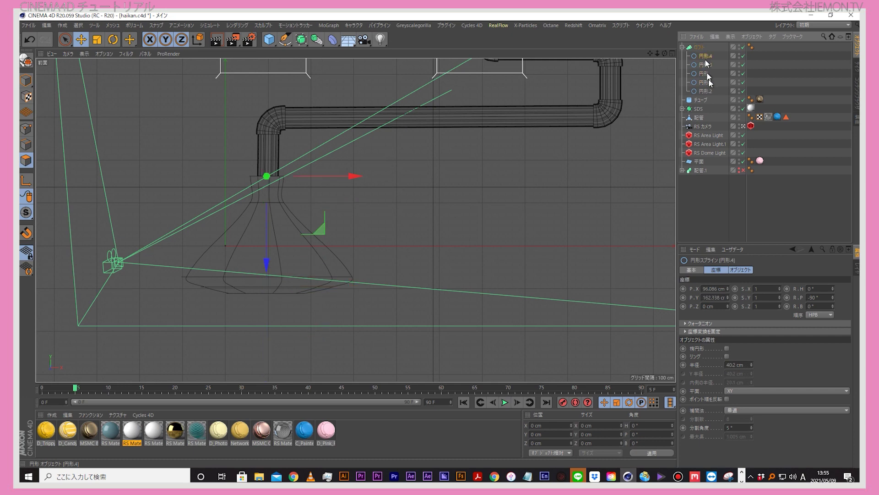
{"action": "left_click", "coordinate": [718, 219]}
{"action": "left_click", "coordinate": [673, 54]}
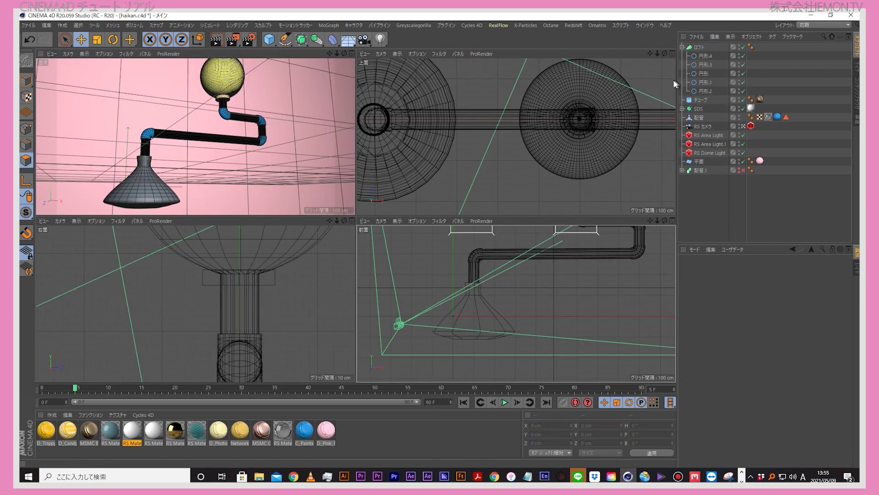
Step: Raise circle 円形.2 slightly and shrink the flask's bottom circle to about 82%
{"action": "left_click", "coordinate": [350, 53]}
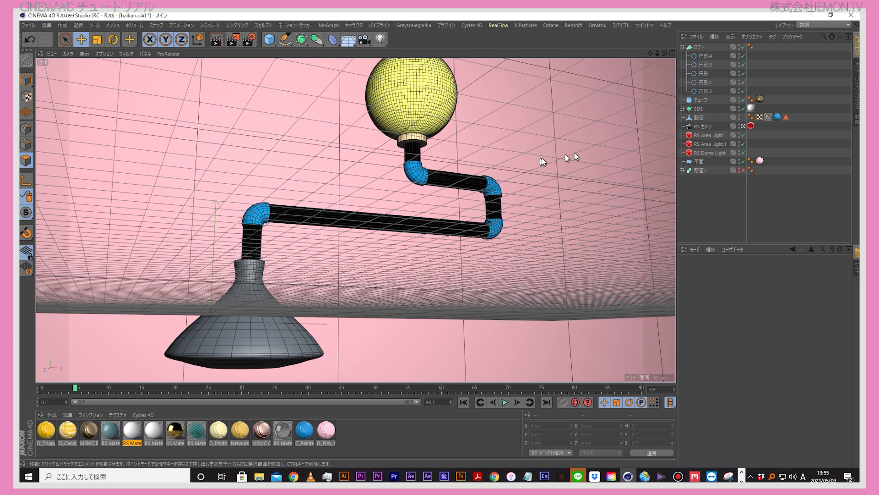
{"action": "left_click", "coordinate": [708, 82]}
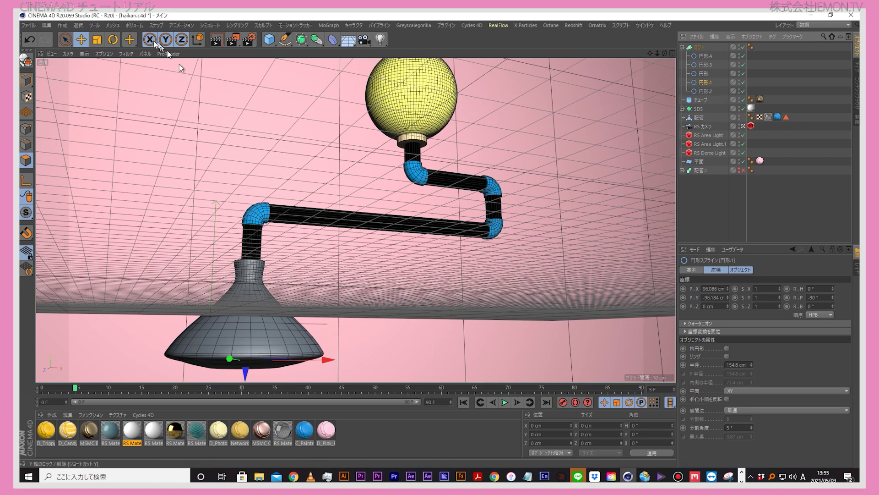
{"action": "key", "text": "t"}
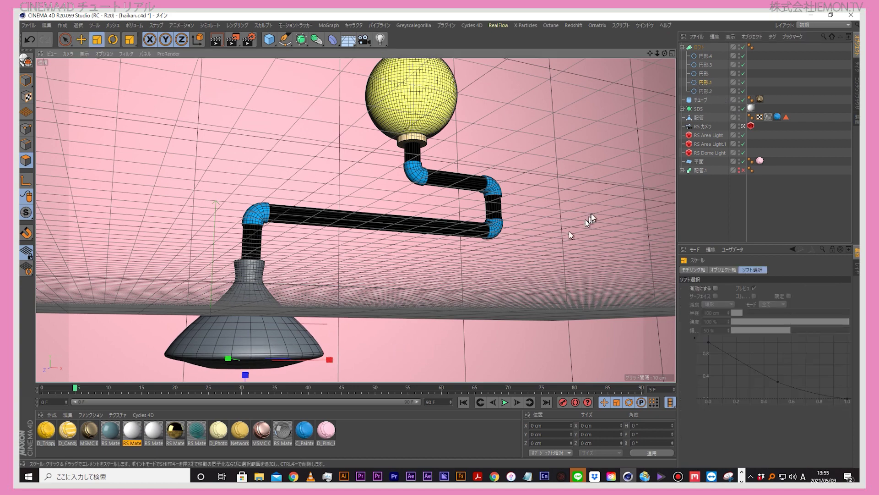
{"action": "left_click", "coordinate": [706, 90]}
{"action": "left_click", "coordinate": [81, 39]}
{"action": "left_click_drag", "start_coordinate": [246, 370], "coordinate": [243, 364]}
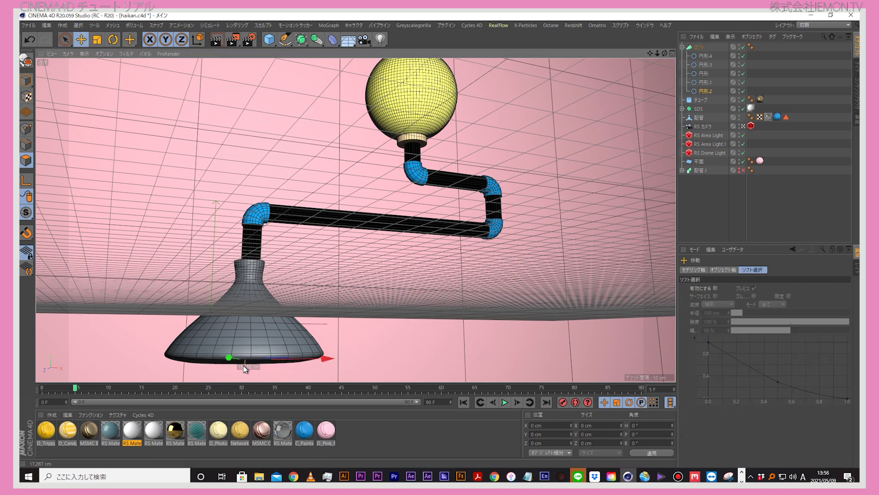
{"action": "key", "text": "t"}
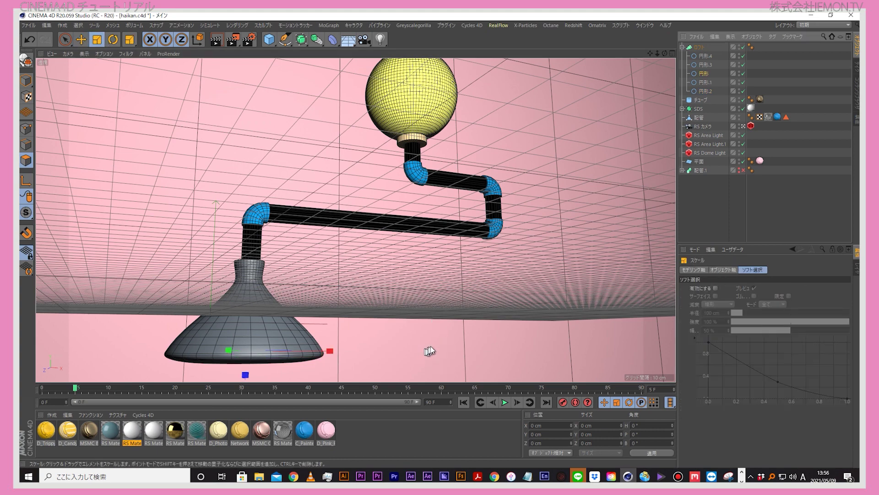
{"action": "left_click_drag", "start_coordinate": [431, 346], "coordinate": [316, 355]}
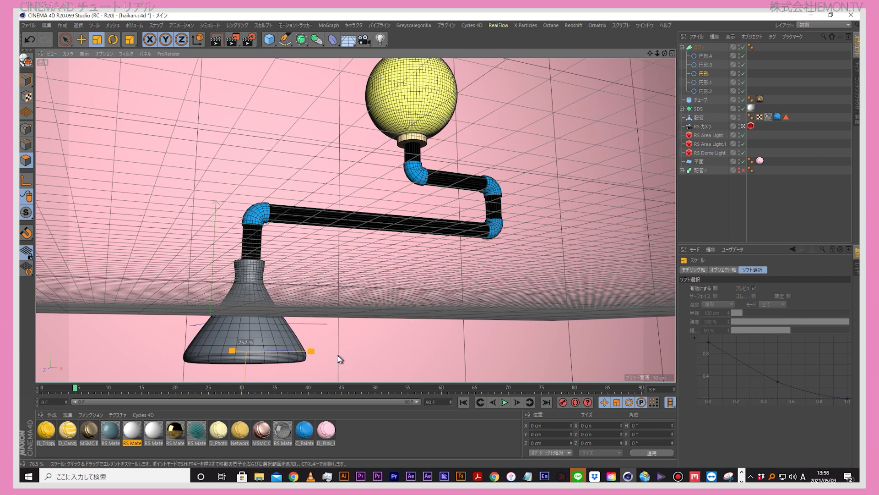
Step: Shrink 円形.1 to narrow the flask body and scale the neck to fit the pipe
{"action": "left_click", "coordinate": [705, 82]}
{"action": "mouse_move", "coordinate": [514, 291]}
{"action": "left_mouse_down"}
{"action": "mouse_move", "coordinate": [394, 349]}
{"action": "mouse_move", "coordinate": [332, 348]}
{"action": "left_mouse_up"}
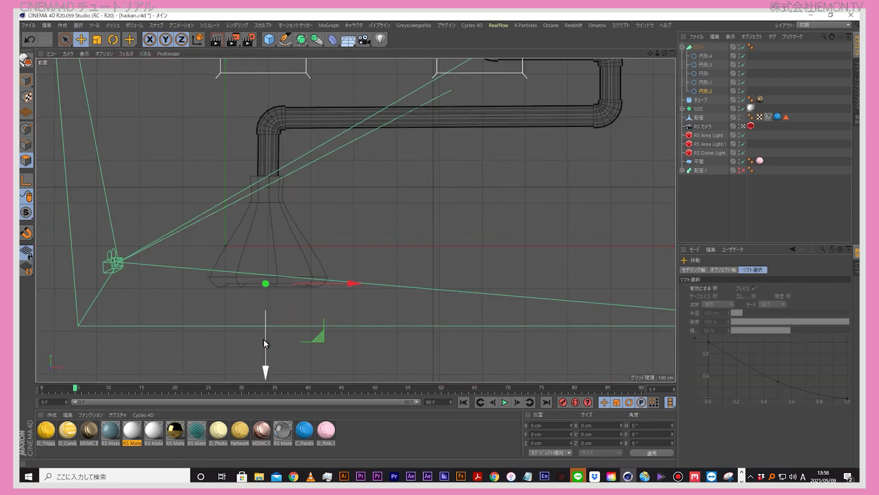
{"action": "key", "text": "e"}
{"action": "left_click", "coordinate": [266, 326]}
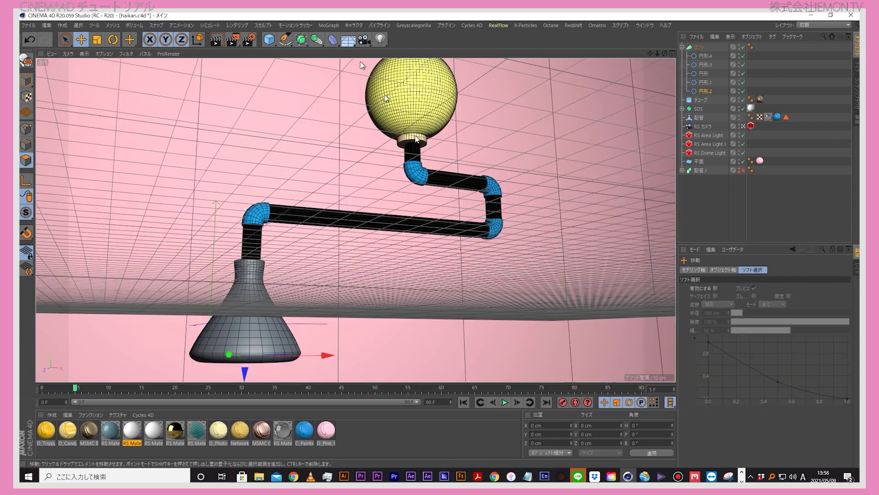
{"action": "left_click_drag", "start_coordinate": [283, 320], "coordinate": [495, 196], "text": "alt"}
{"action": "key", "text": "t"}
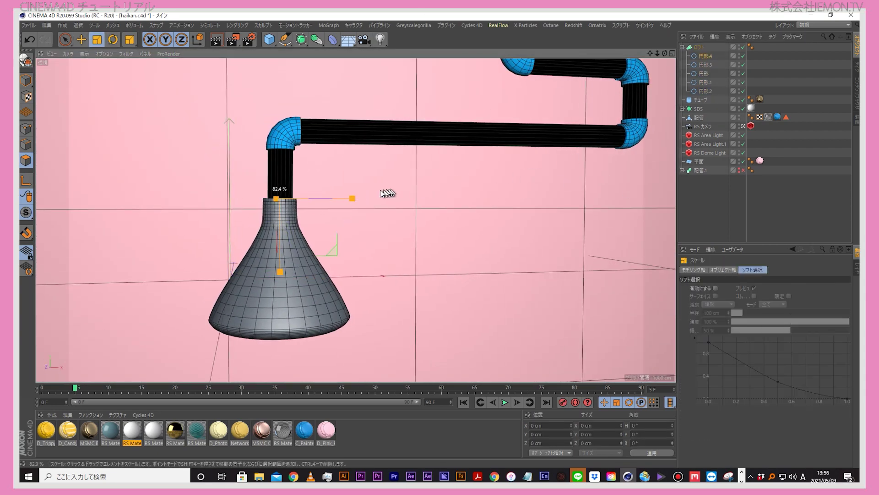
{"action": "left_click_drag", "start_coordinate": [657, 55], "coordinate": [485, 57]}
{"action": "key", "text": "e"}
Step: Position the flask's Loft object and apply the white RS Material.3 to it
{"action": "scroll", "coordinate": [419, 197], "scroll_direction": "down", "scroll_amount": 3}
{"action": "scroll", "coordinate": [420, 197], "scroll_direction": "up", "scroll_amount": 3}
{"action": "left_click", "coordinate": [291, 320]}
{"action": "scroll", "coordinate": [262, 344], "scroll_direction": "up", "scroll_amount": 3}
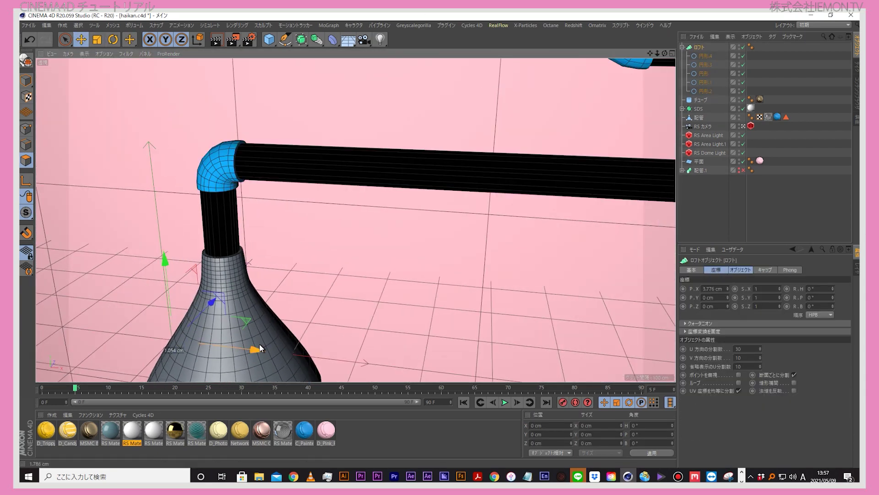
{"action": "scroll", "coordinate": [355, 220], "scroll_direction": "up", "scroll_amount": 3}
{"action": "scroll", "coordinate": [355, 220], "scroll_direction": "down", "scroll_amount": 3}
{"action": "scroll", "coordinate": [548, 185], "scroll_direction": "down", "scroll_amount": 5}
{"action": "key", "text": "g"}
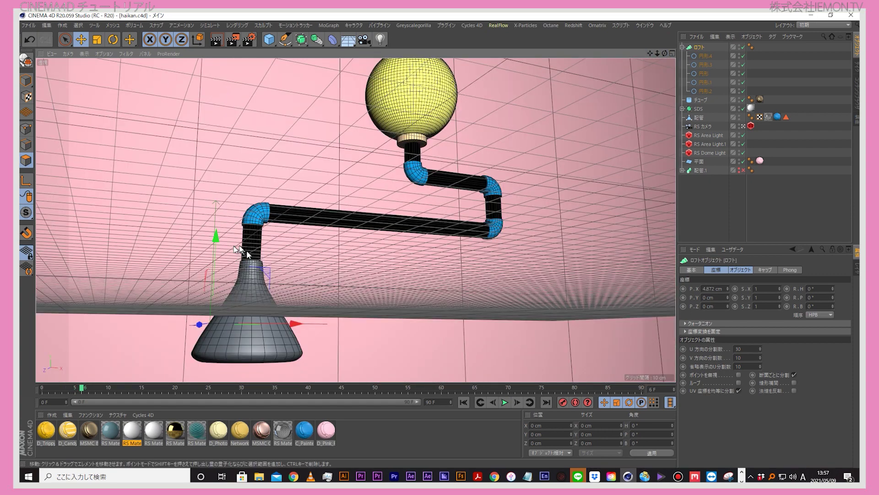
{"action": "left_click", "coordinate": [161, 433]}
{"action": "left_click_drag", "start_coordinate": [688, 56], "coordinate": [696, 47]}
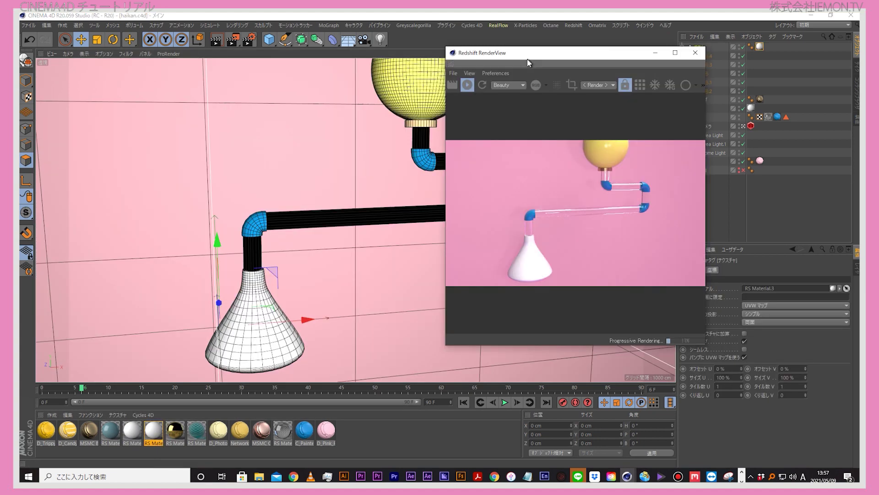
Step: Close the render preview and taper the flask neck by setting circle 円形.3 to 36.823 cm radius
{"action": "left_click", "coordinate": [695, 52]}
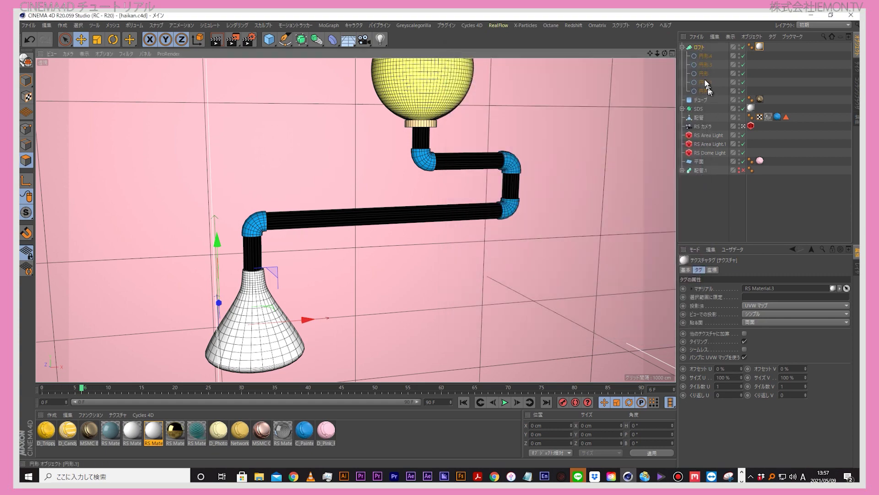
{"action": "left_click", "coordinate": [704, 73]}
{"action": "left_click", "coordinate": [705, 82]}
{"action": "mouse_move", "coordinate": [634, 156]}
{"action": "left_mouse_down", "text": "alt"}
{"action": "mouse_move", "coordinate": [518, 263]}
{"action": "mouse_move", "coordinate": [449, 215]}
{"action": "mouse_move", "coordinate": [467, 220]}
{"action": "left_mouse_up", "text": "alt"}
{"action": "left_click", "coordinate": [706, 65]}
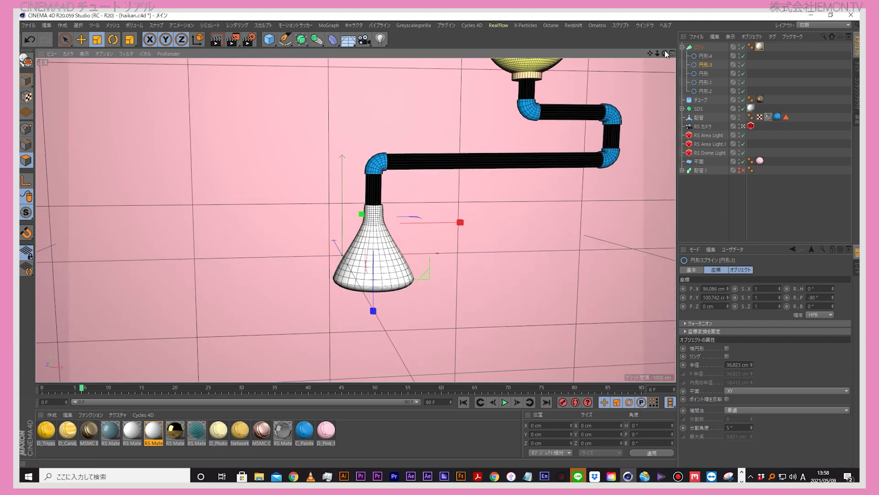
{"action": "left_click", "coordinate": [733, 249]}
{"action": "left_click", "coordinate": [700, 100]}
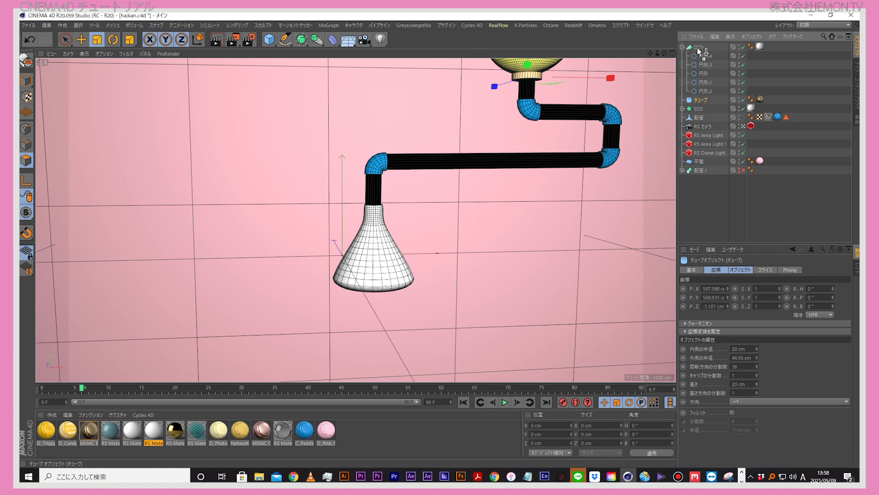
Step: Copy the brass ring onto the flask neck as 35 cm collars and preview the render
{"action": "key", "text": "ctrl+c"}
{"action": "key", "text": "ctrl+v"}
{"action": "key", "text": "e"}
{"action": "mouse_move", "coordinate": [531, 71]}
{"action": "left_mouse_down"}
{"action": "mouse_move", "coordinate": [466, 220]}
{"action": "mouse_move", "coordinate": [413, 214]}
{"action": "left_mouse_up"}
{"action": "scroll", "coordinate": [446, 217], "scroll_direction": "up", "scroll_amount": 2}
{"action": "scroll", "coordinate": [412, 206], "scroll_direction": "up", "scroll_amount": 2}
{"action": "scroll", "coordinate": [390, 199], "scroll_direction": "up", "scroll_amount": 2}
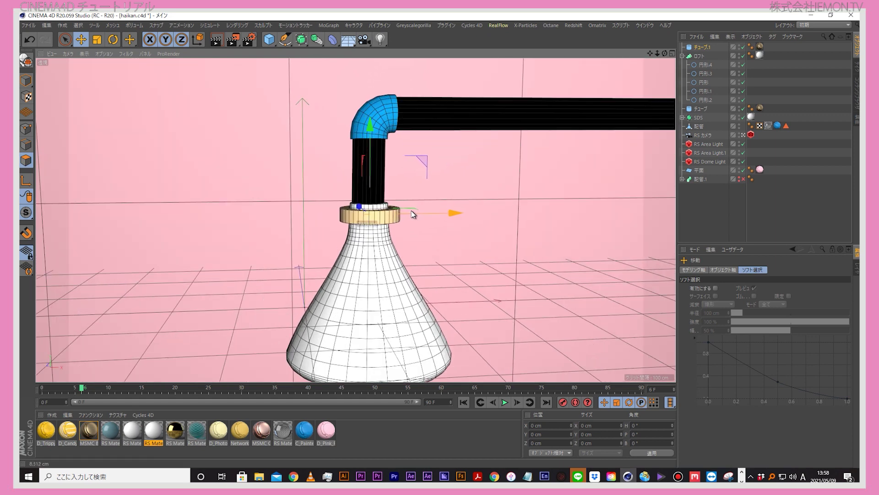
{"action": "left_click_drag", "start_coordinate": [370, 174], "coordinate": [373, 164]}
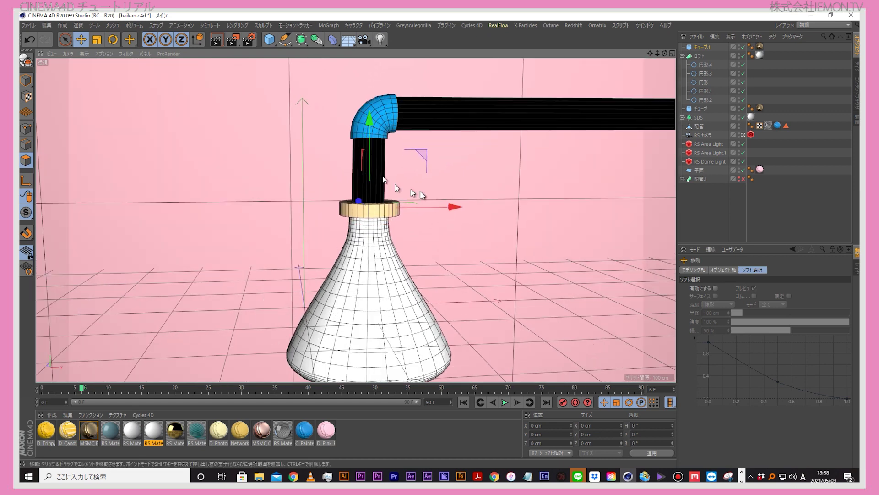
{"action": "left_click", "coordinate": [793, 249]}
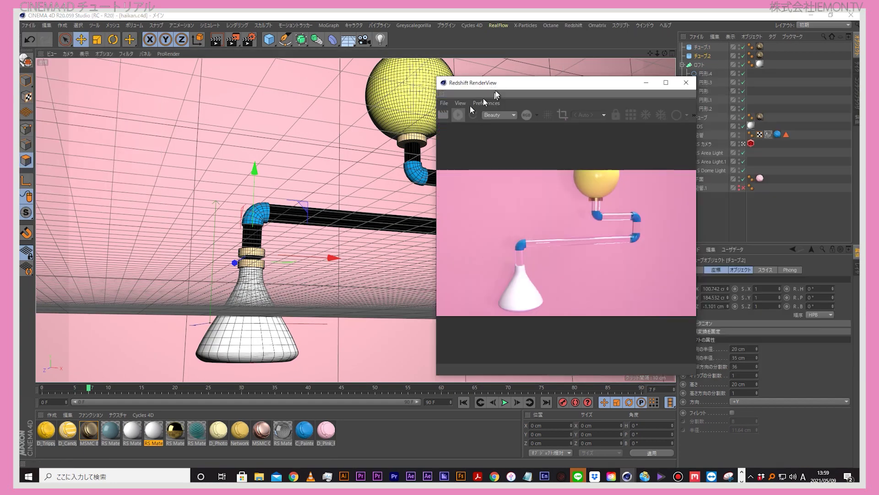
{"action": "left_click_drag", "start_coordinate": [496, 95], "coordinate": [510, 87]}
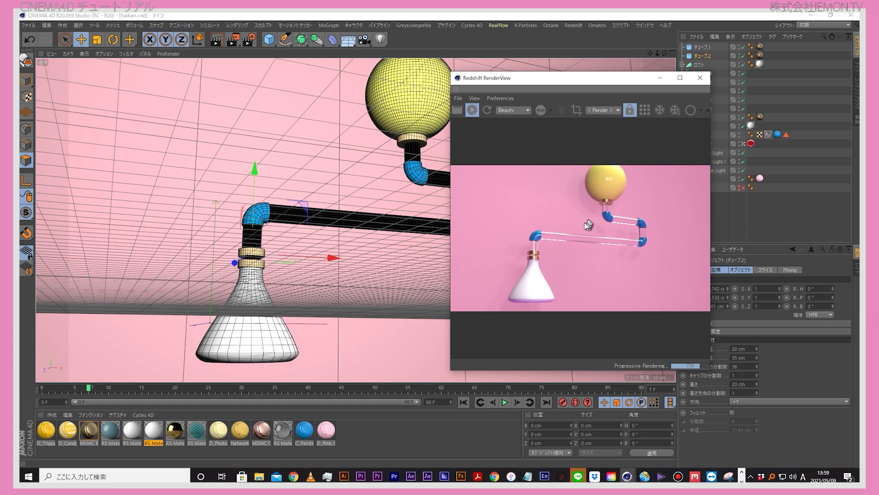
Step: Add a cube above the pipe and narrow it to about 288 cm wide
{"action": "left_click", "coordinate": [435, 137]}
{"action": "left_click", "coordinate": [266, 43]}
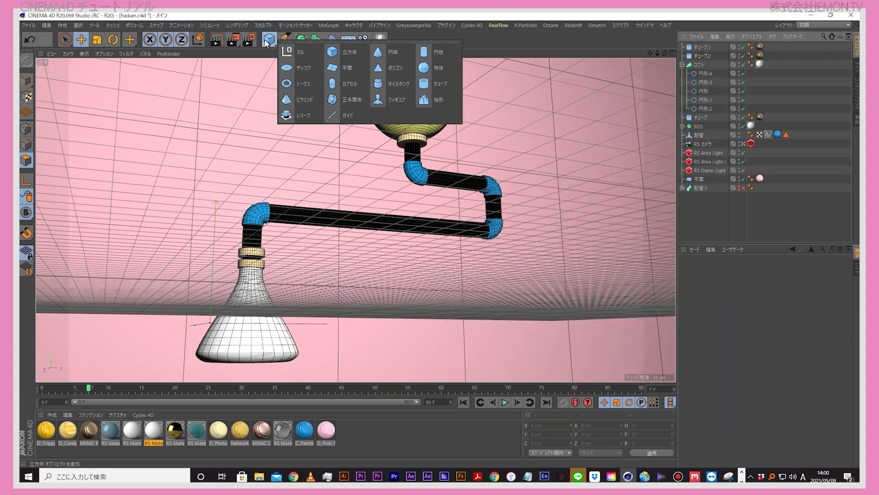
{"action": "left_click", "coordinate": [345, 51]}
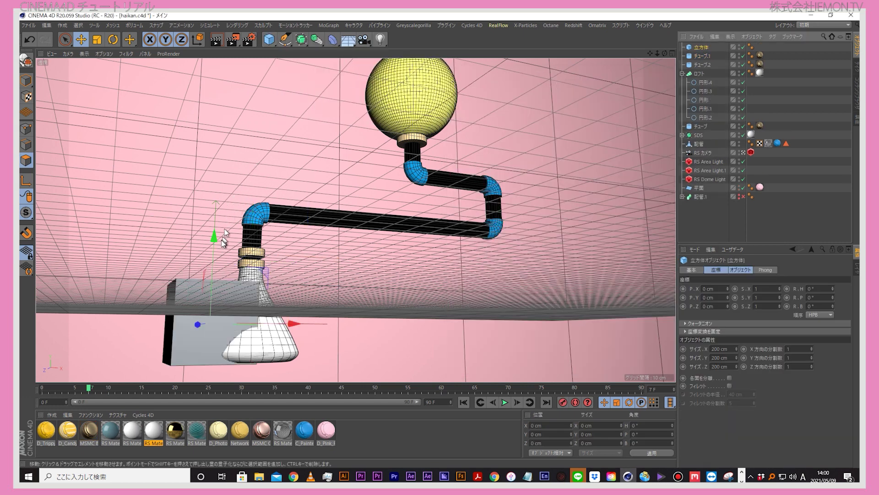
{"action": "left_click_drag", "start_coordinate": [225, 238], "coordinate": [251, 113]}
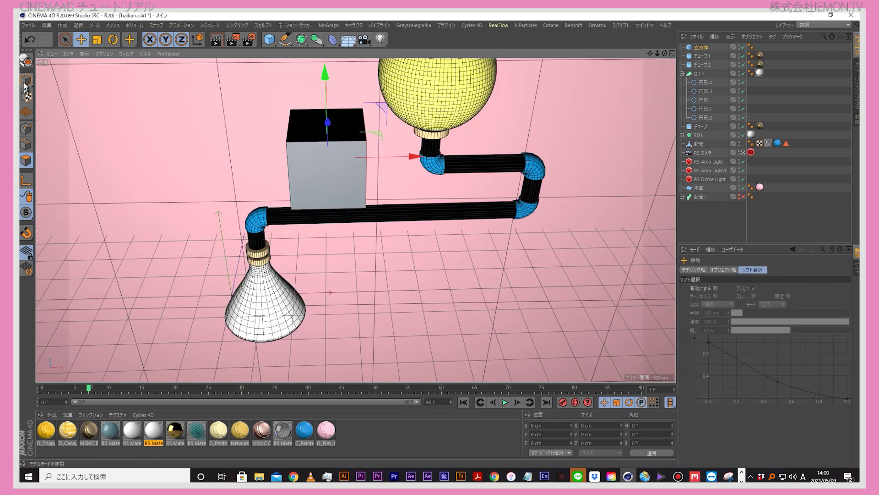
{"action": "left_click_drag", "start_coordinate": [366, 157], "coordinate": [403, 159]}
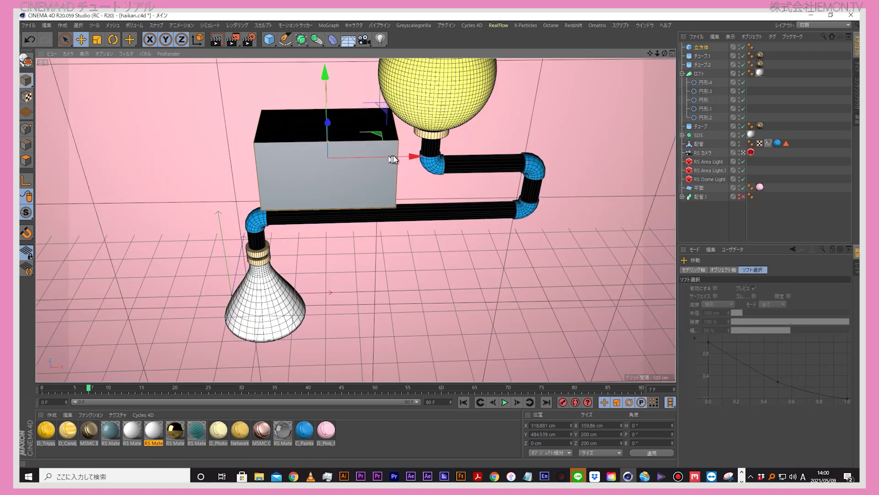
{"action": "mouse_move", "coordinate": [664, 54]}
{"action": "left_mouse_down"}
{"action": "mouse_move", "coordinate": [367, 111]}
{"action": "mouse_move", "coordinate": [329, 136]}
{"action": "left_mouse_up"}
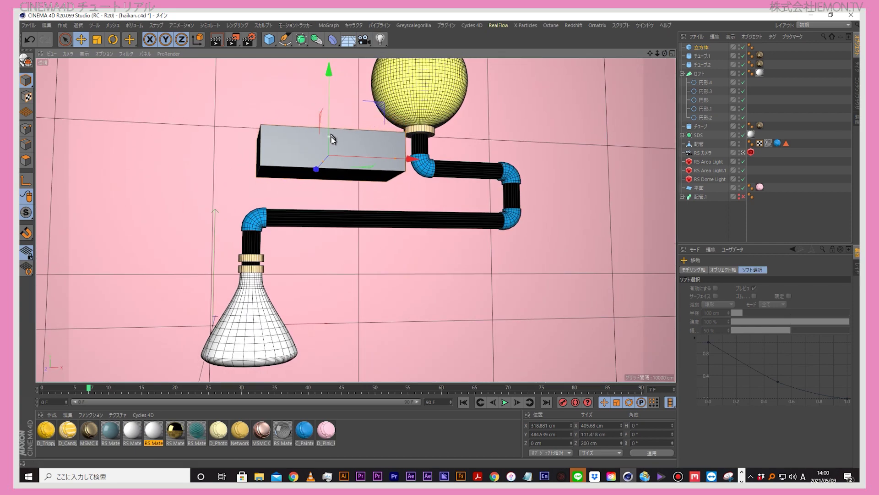
{"action": "left_click_drag", "start_coordinate": [397, 164], "coordinate": [377, 160]}
{"action": "left_click_drag", "start_coordinate": [665, 54], "coordinate": [595, 59]}
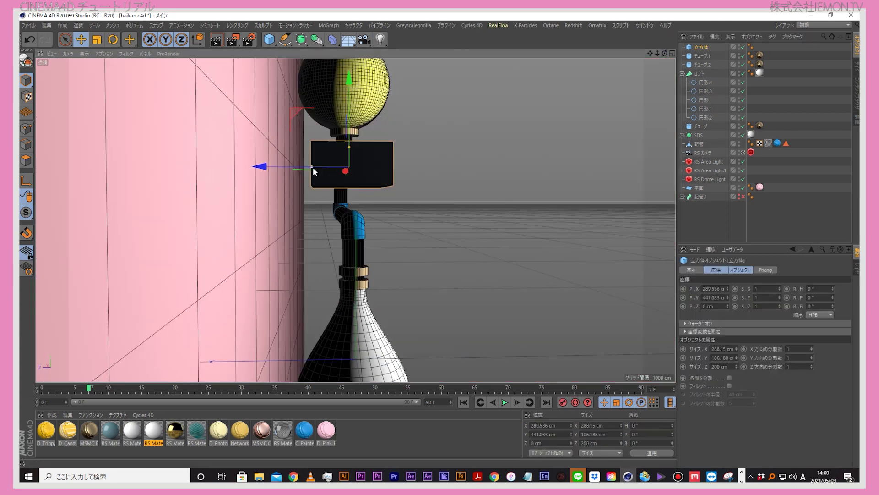
{"action": "mouse_move", "coordinate": [667, 57]}
{"action": "left_mouse_down"}
{"action": "mouse_move", "coordinate": [629, 60]}
{"action": "mouse_move", "coordinate": [650, 62]}
{"action": "left_mouse_up"}
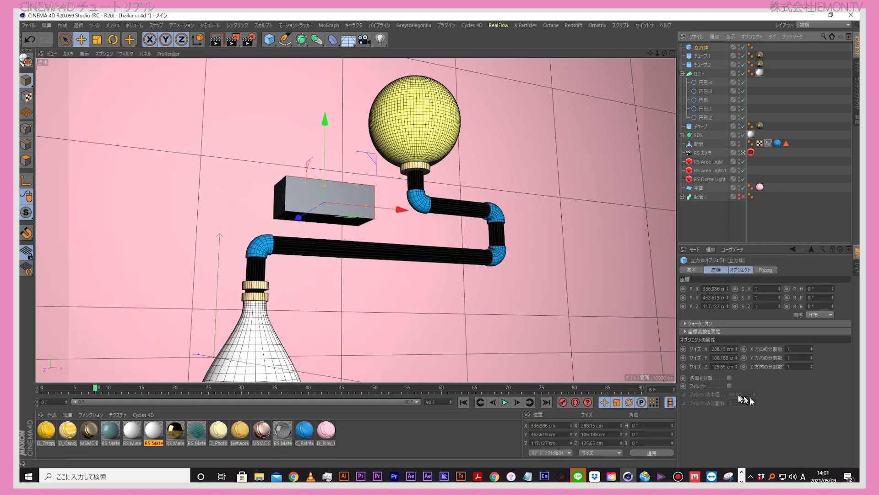
Step: Turn on Fillet for the box with a 20 cm fillet radius
{"action": "left_click", "coordinate": [729, 386]}
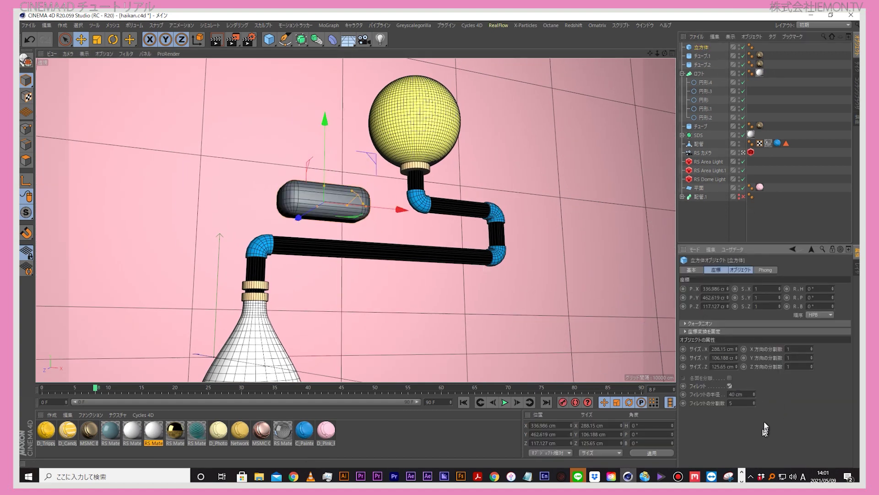
{"action": "type", "text": "0"}
{"action": "key", "text": "Return"}
{"action": "left_click", "coordinate": [707, 201]}
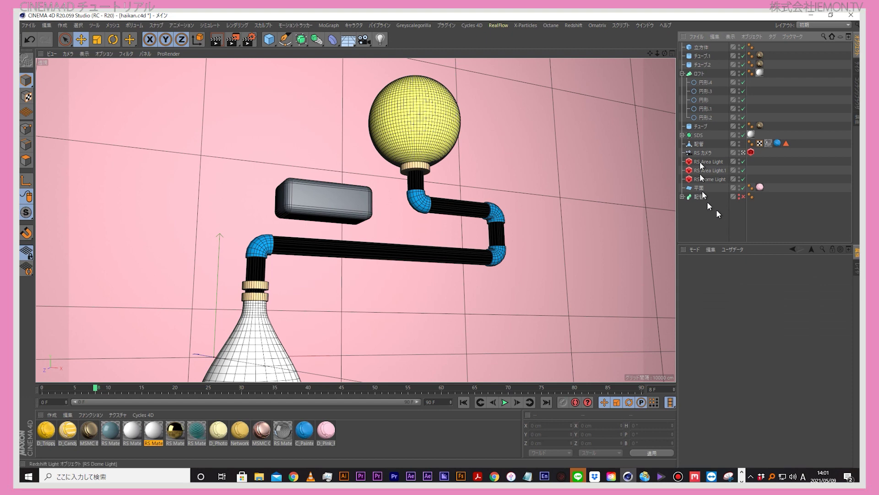
Step: Apply blue C_Painted_Metal_03 to the rounded box and stretch it to about 133 cm tall
{"action": "left_click", "coordinate": [376, 433]}
{"action": "left_click", "coordinate": [308, 431]}
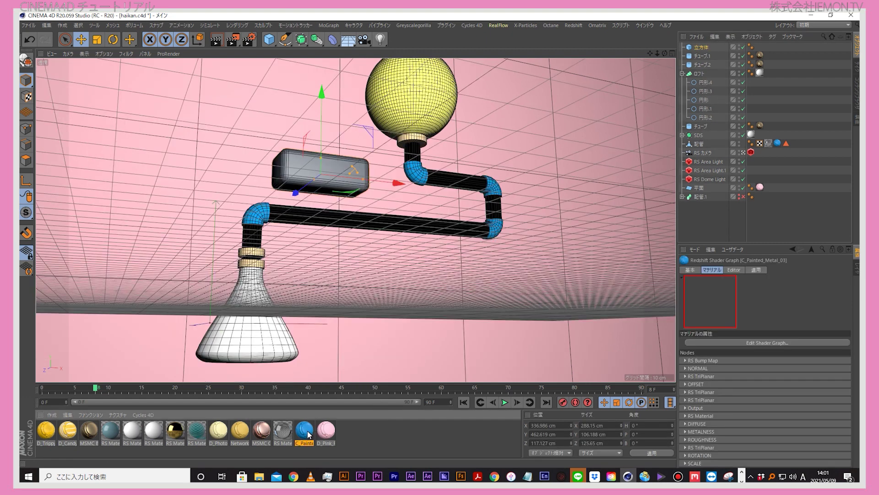
{"action": "left_click_drag", "start_coordinate": [706, 55], "coordinate": [702, 47]}
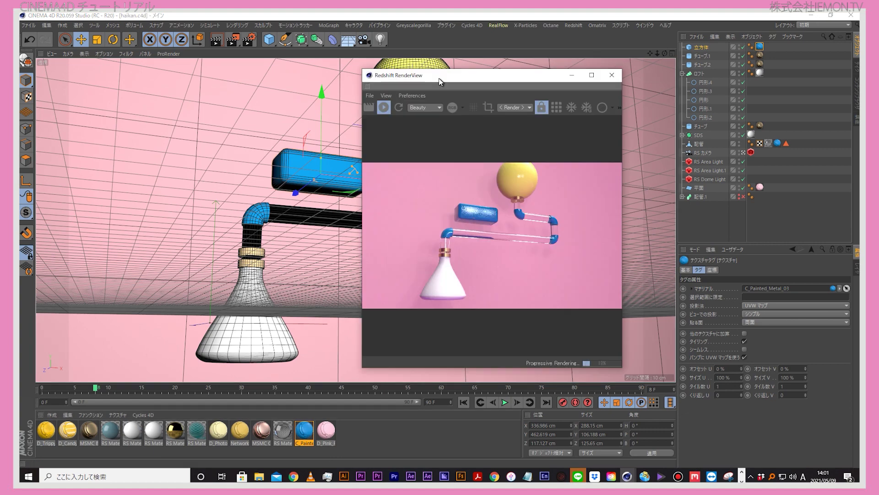
{"action": "left_click", "coordinate": [318, 160]}
{"action": "left_click_drag", "start_coordinate": [319, 159], "coordinate": [319, 158]}
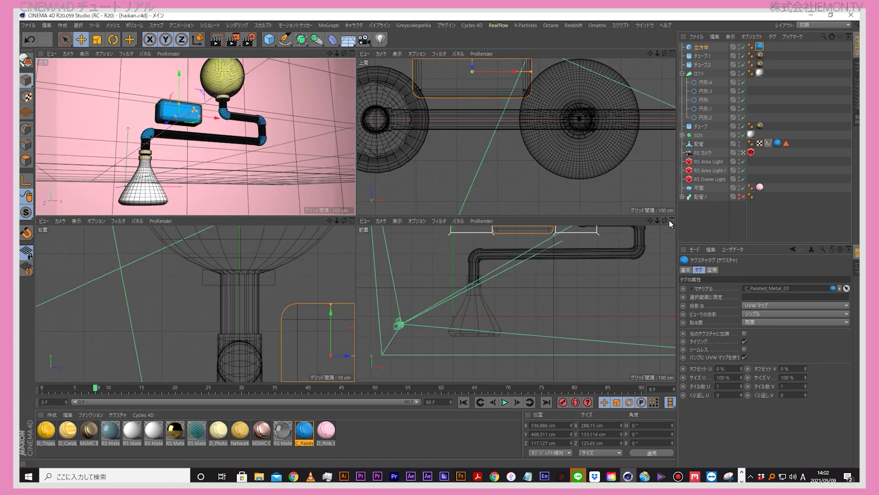
Step: Draw a three-point spline path from the blue box down past the flask
{"action": "left_click", "coordinate": [672, 220]}
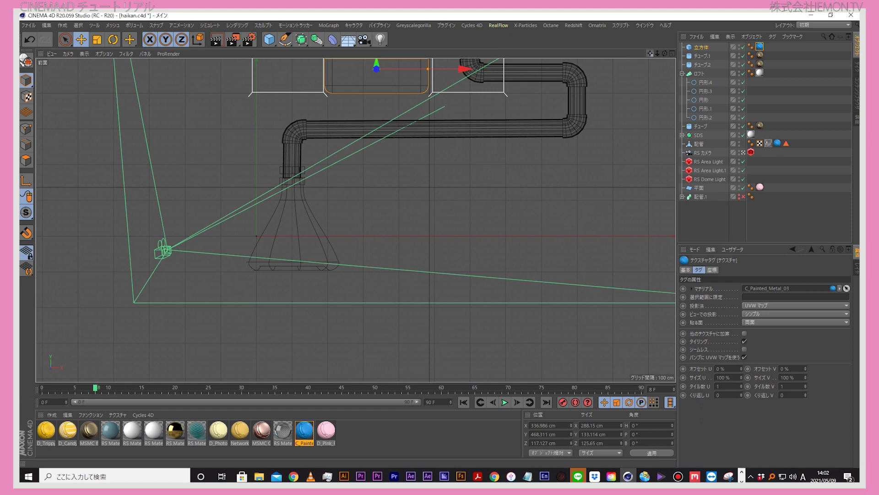
{"action": "scroll", "coordinate": [340, 232], "scroll_direction": "down", "scroll_amount": 3}
{"action": "left_click", "coordinate": [284, 40]}
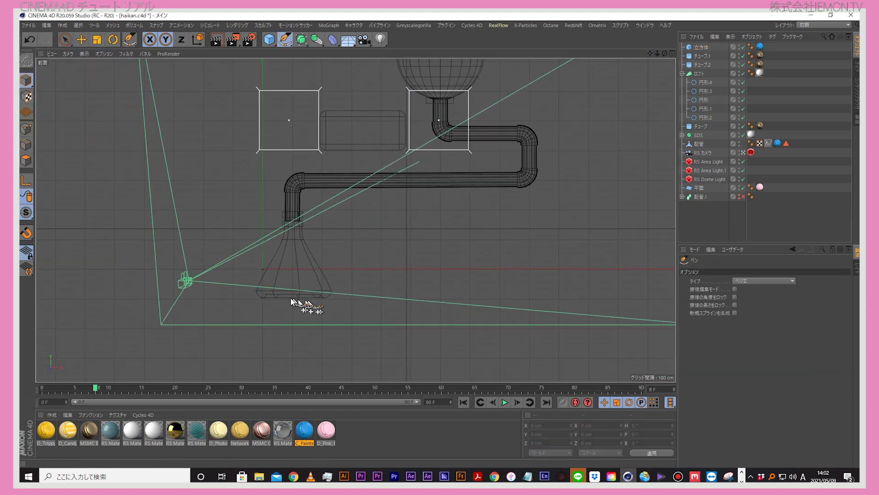
{"action": "left_click", "coordinate": [220, 135]}
{"action": "key", "text": "F3"}
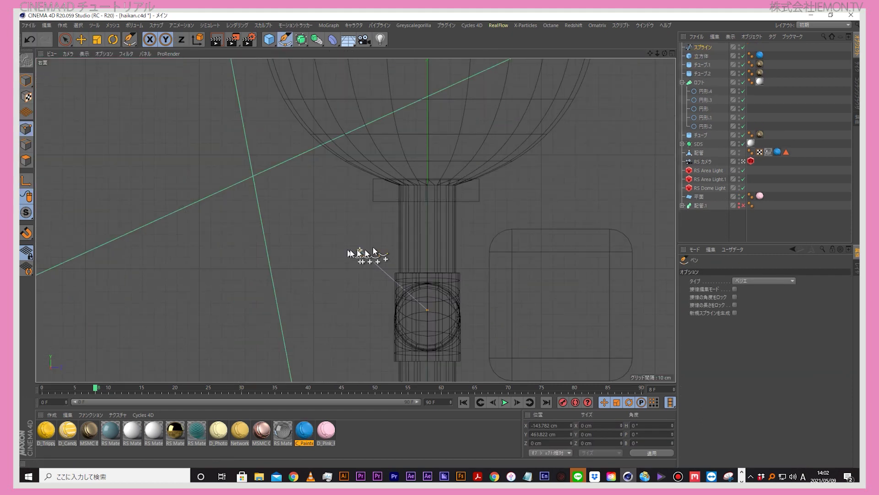
{"action": "scroll", "coordinate": [373, 251], "scroll_direction": "down", "scroll_amount": 5}
{"action": "left_click", "coordinate": [461, 253]}
{"action": "key", "text": "F4"}
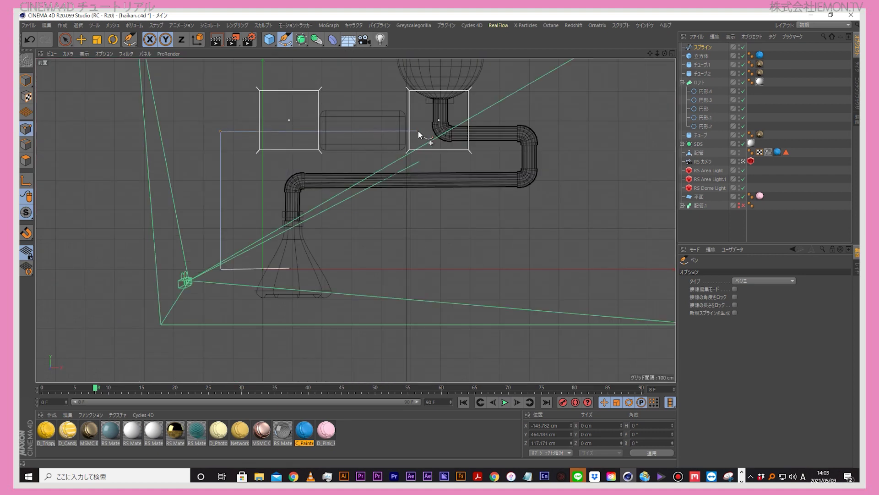
{"action": "left_click", "coordinate": [667, 213]}
{"action": "middle_click_drag", "start_coordinate": [667, 213], "coordinate": [568, 213], "text": "alt"}
Step: Sweep a circle along the new path to form the grey pipe 配管.2
{"action": "key", "text": "e"}
{"action": "middle_click", "coordinate": [341, 67]}
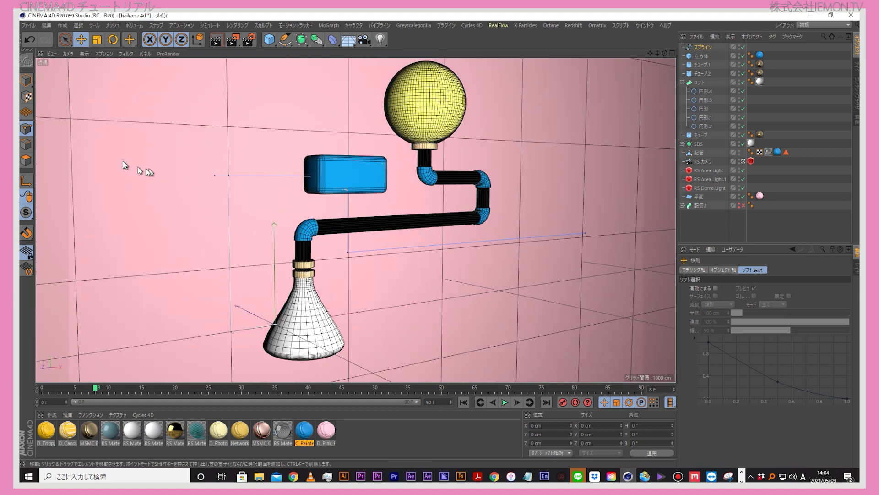
{"action": "left_click", "coordinate": [285, 39]}
{"action": "left_click", "coordinate": [301, 40]}
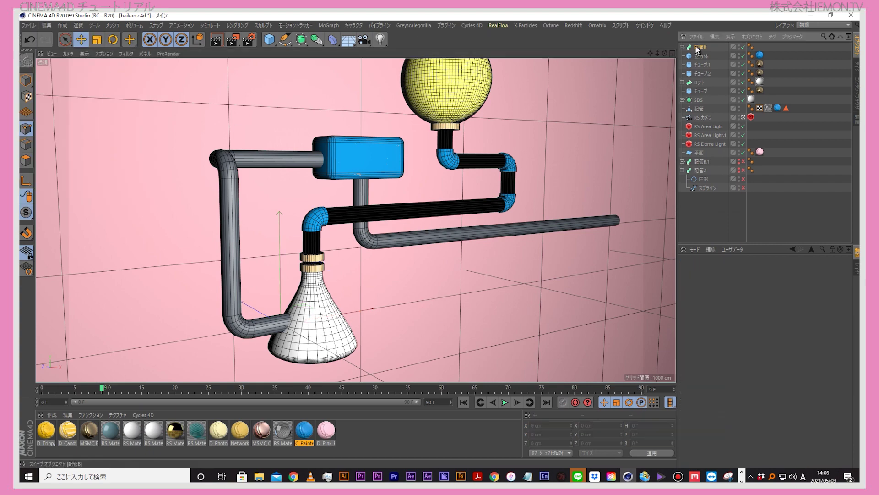
{"action": "right_click", "coordinate": [702, 58]}
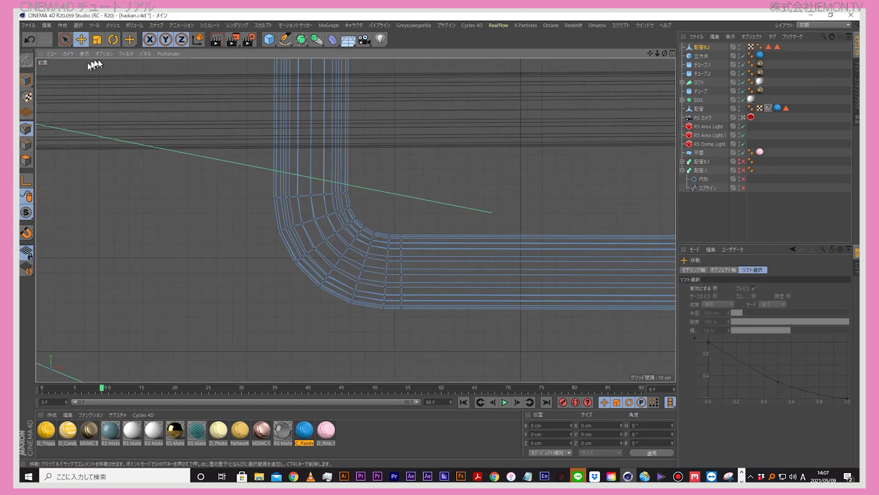
Step: Cut the new pipe at its corner bend and orbit out to check the pipe layout
{"action": "left_click_drag", "start_coordinate": [404, 91], "coordinate": [405, 178]}
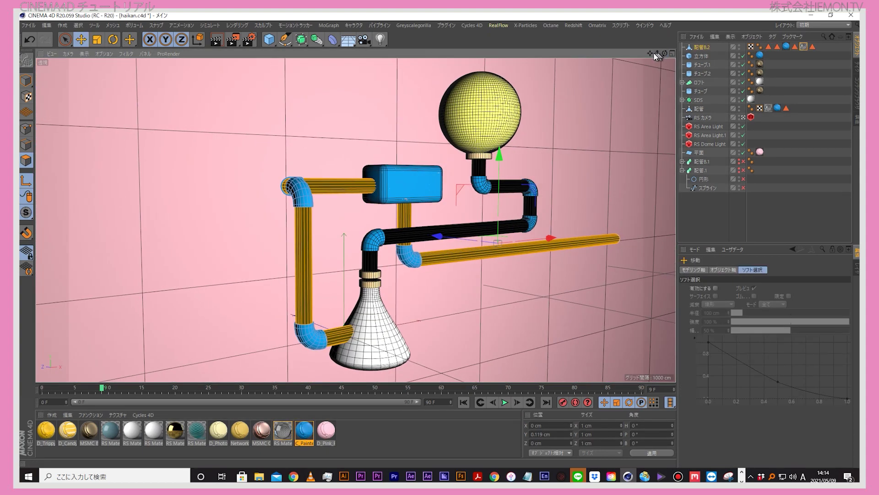
{"action": "left_click_drag", "start_coordinate": [658, 53], "coordinate": [603, 32]}
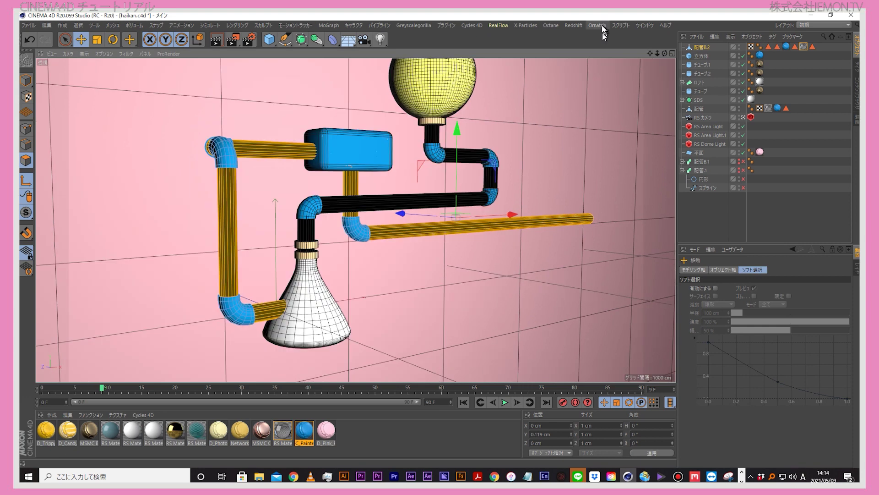
{"action": "left_click_drag", "start_coordinate": [664, 53], "coordinate": [625, 27]}
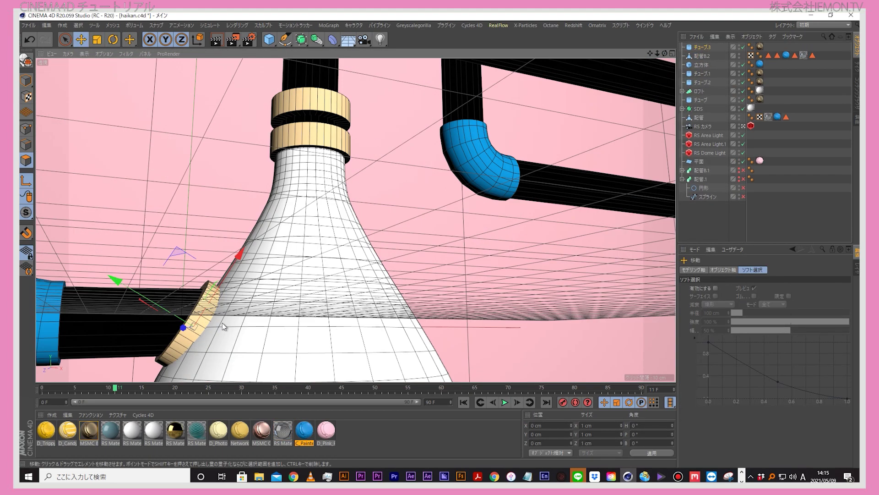
Step: Bring up the Redshift renderer commands
{"action": "left_click", "coordinate": [577, 28]}
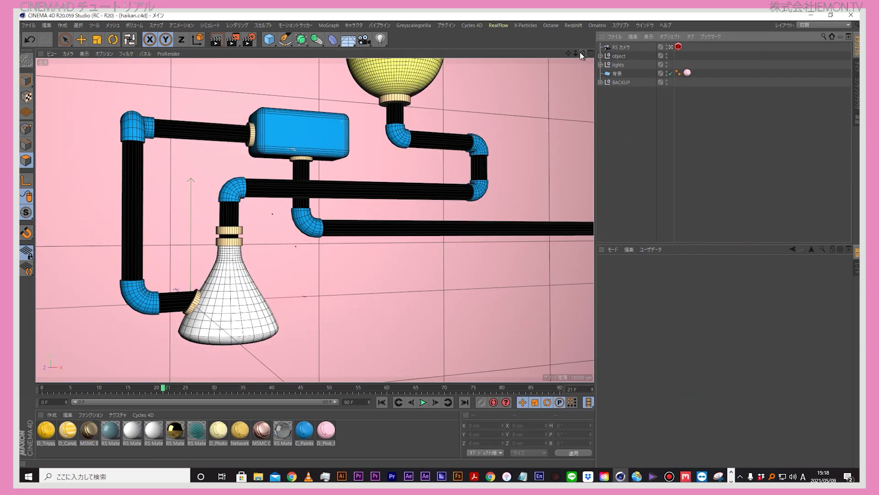
{"action": "left_click", "coordinate": [621, 82]}
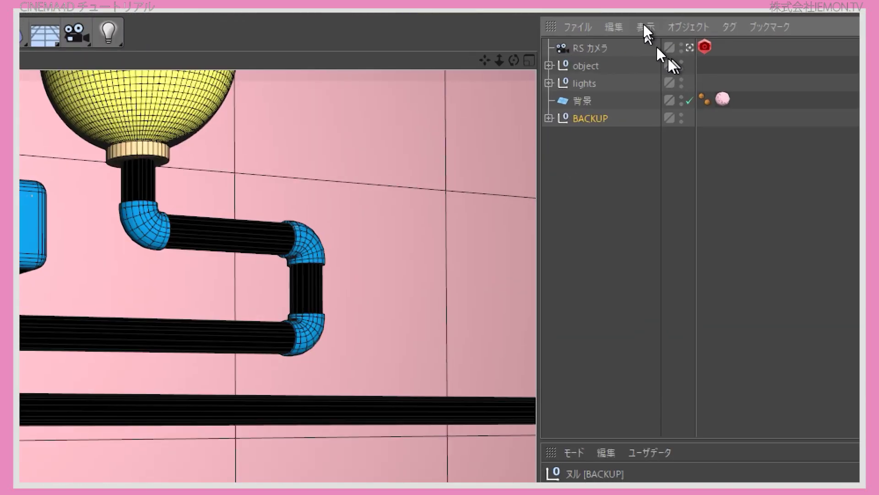
{"action": "left_click", "coordinate": [577, 85]}
{"action": "left_click", "coordinate": [548, 85]}
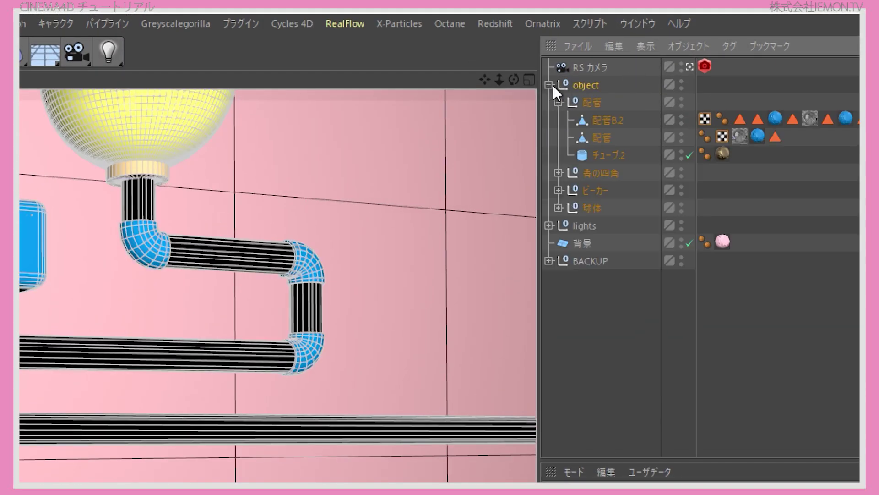
{"action": "left_click", "coordinate": [581, 104]}
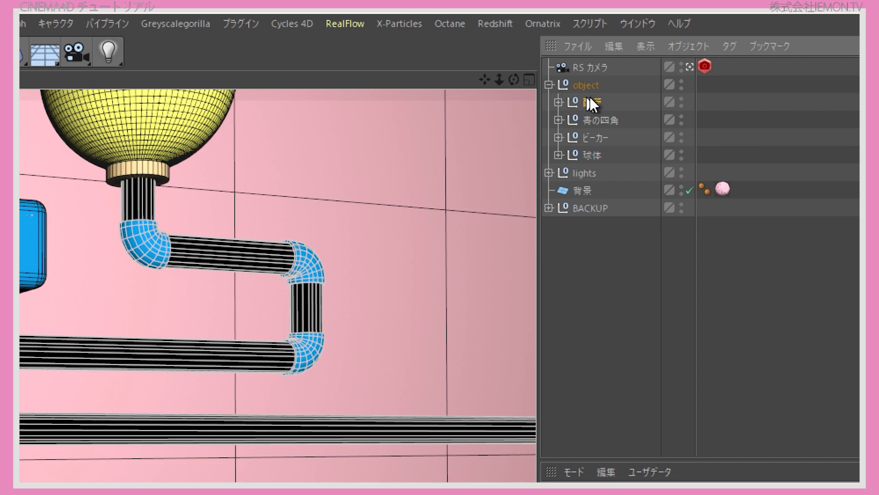
{"action": "left_click", "coordinate": [584, 86]}
{"action": "left_click", "coordinate": [588, 103]}
{"action": "left_click", "coordinate": [596, 120]}
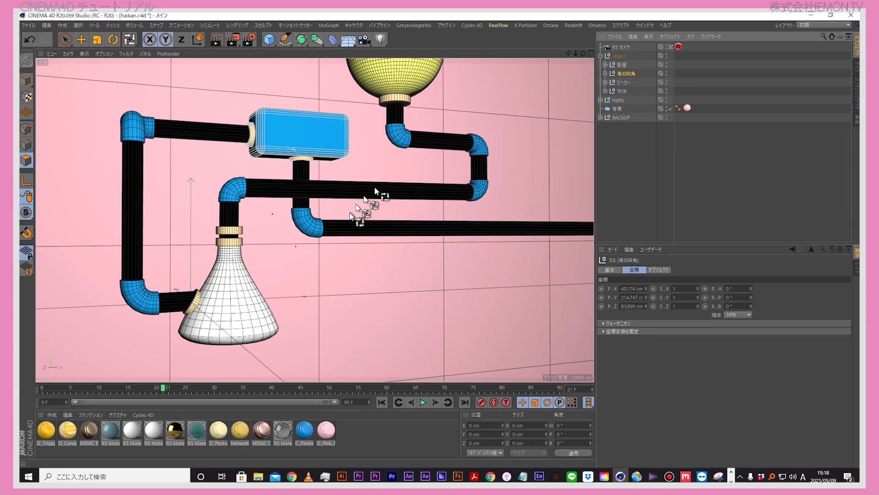
{"action": "left_click", "coordinate": [568, 95]}
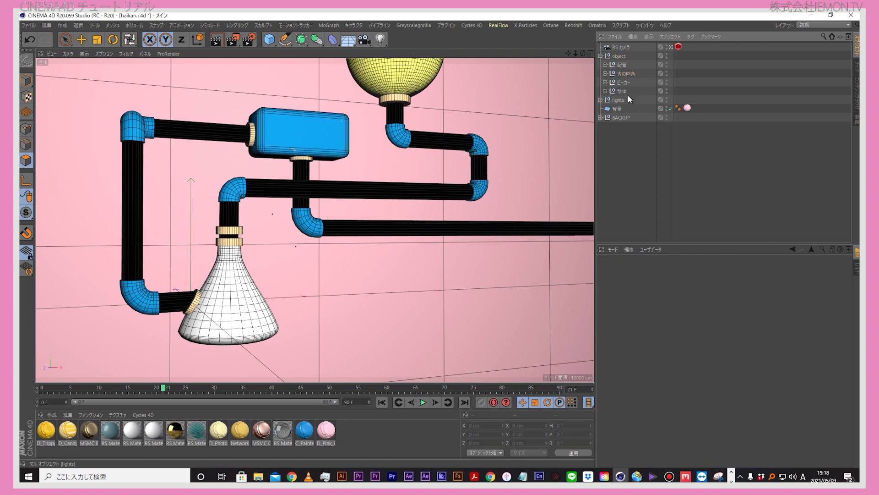
{"action": "left_click", "coordinate": [630, 86]}
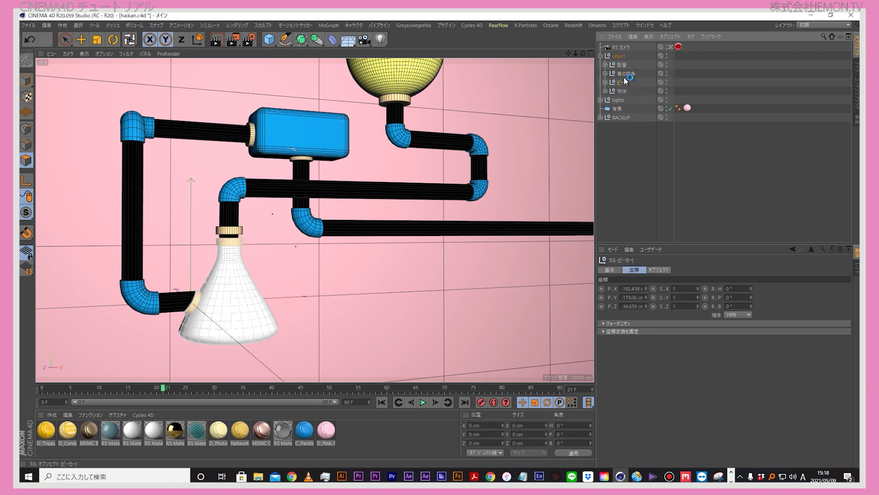
{"action": "left_click", "coordinate": [626, 75]}
{"action": "left_click", "coordinate": [600, 56]}
{"action": "left_click", "coordinate": [600, 65]}
{"action": "left_click", "coordinate": [610, 65]}
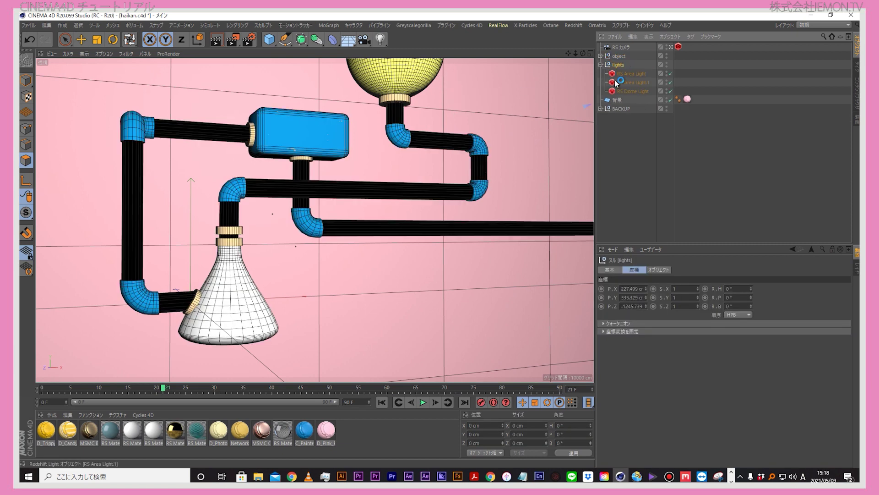
{"action": "left_click", "coordinate": [601, 64]}
{"action": "left_click", "coordinate": [621, 82]}
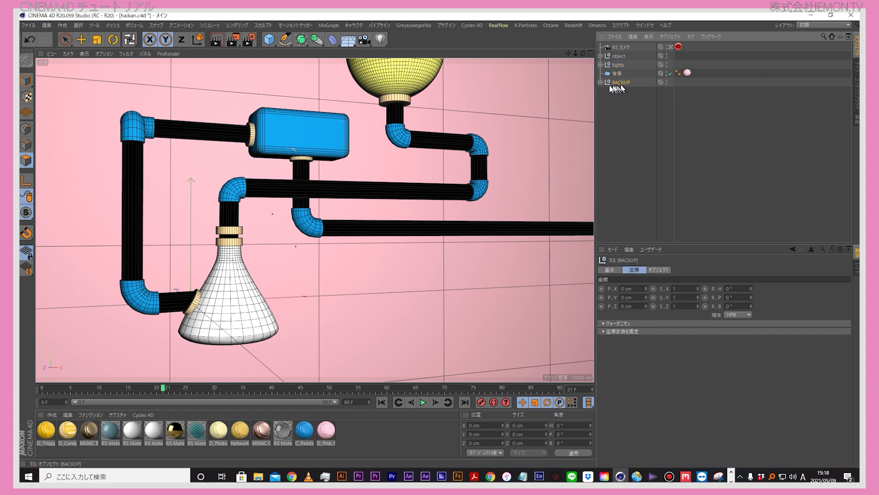
{"action": "left_click", "coordinate": [620, 92]}
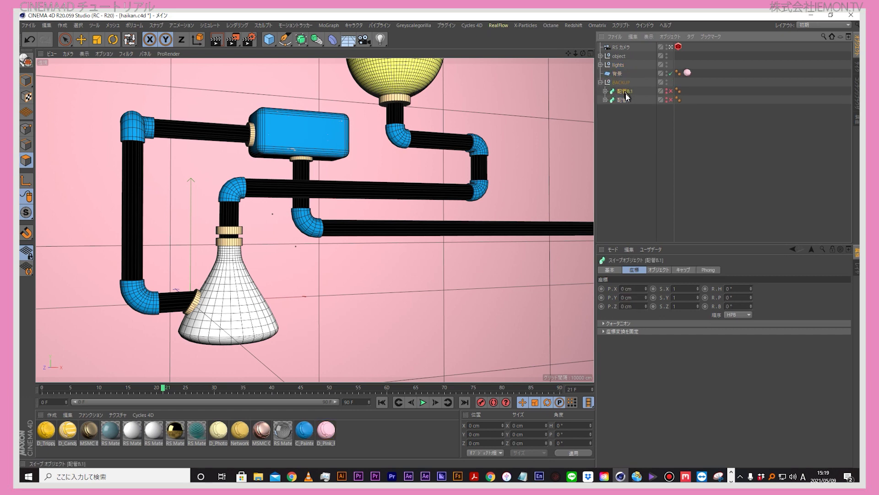
{"action": "left_click", "coordinate": [600, 82]}
{"action": "left_click", "coordinate": [618, 65]}
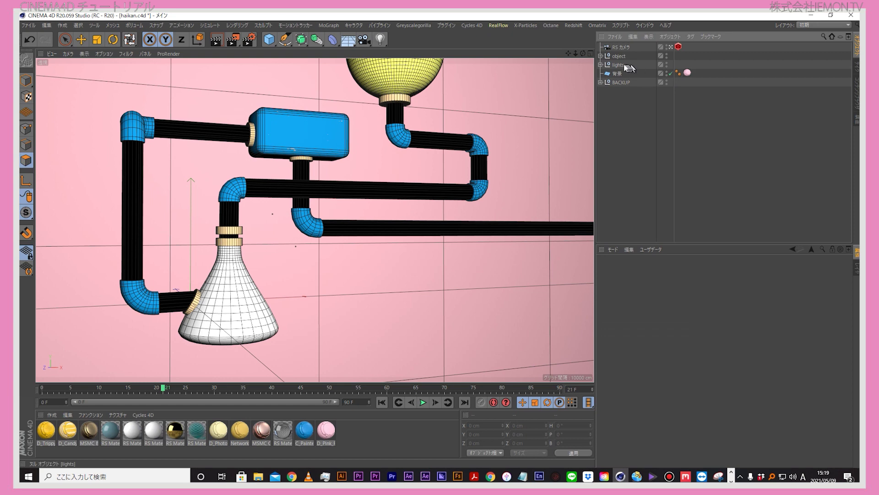
{"action": "left_click", "coordinate": [633, 158]}
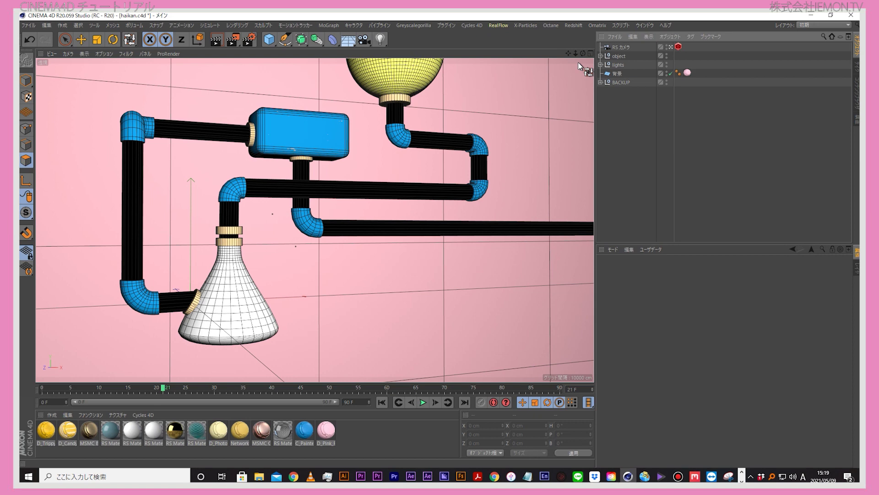
Step: Save the scene, undoing an accidental Alt+G grouping of the background plane
{"action": "left_click", "coordinate": [28, 25]}
{"action": "left_click", "coordinate": [51, 100]}
{"action": "left_click", "coordinate": [620, 75]}
{"action": "key", "text": "alt+g"}
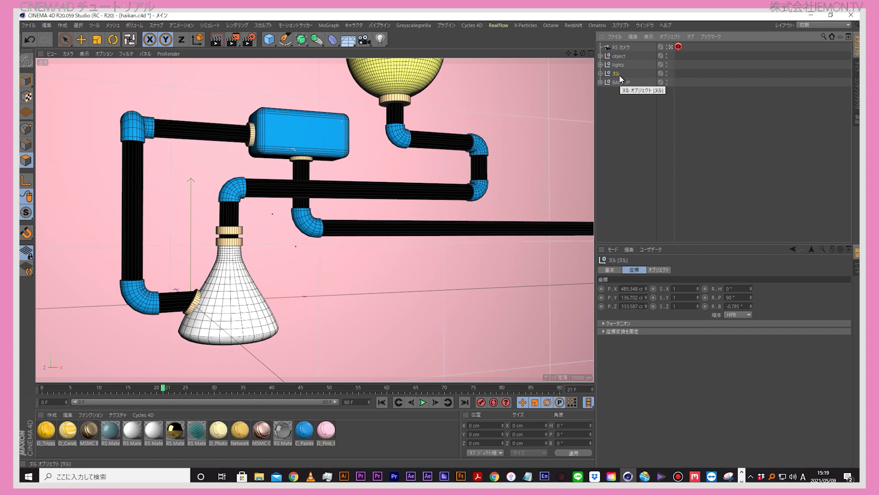
{"action": "key", "text": "ctrl+z"}
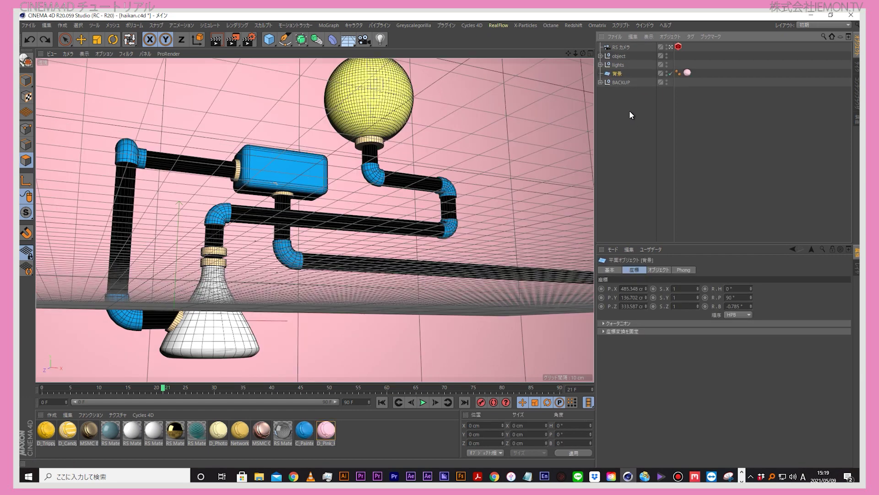
{"action": "left_click", "coordinate": [630, 110]}
{"action": "mouse_move", "coordinate": [493, 98]}
{"action": "left_mouse_down", "text": "alt"}
{"action": "mouse_move", "coordinate": [523, 91]}
{"action": "mouse_move", "coordinate": [536, 59]}
{"action": "left_mouse_up", "text": "alt"}
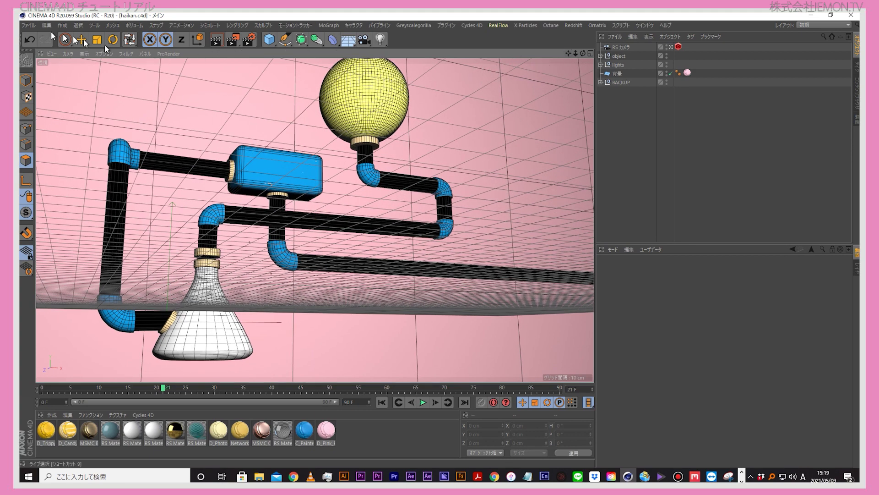
{"action": "left_click", "coordinate": [31, 26]}
{"action": "left_click", "coordinate": [41, 97]}
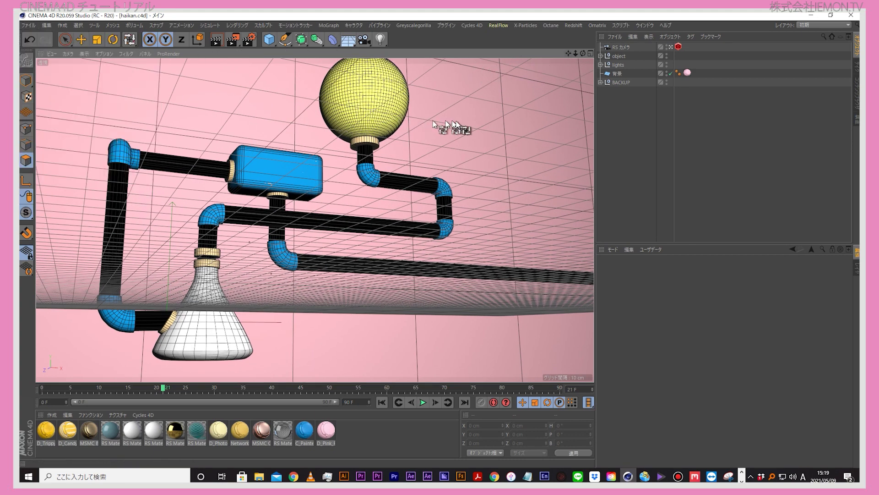
{"action": "left_click", "coordinate": [360, 198]}
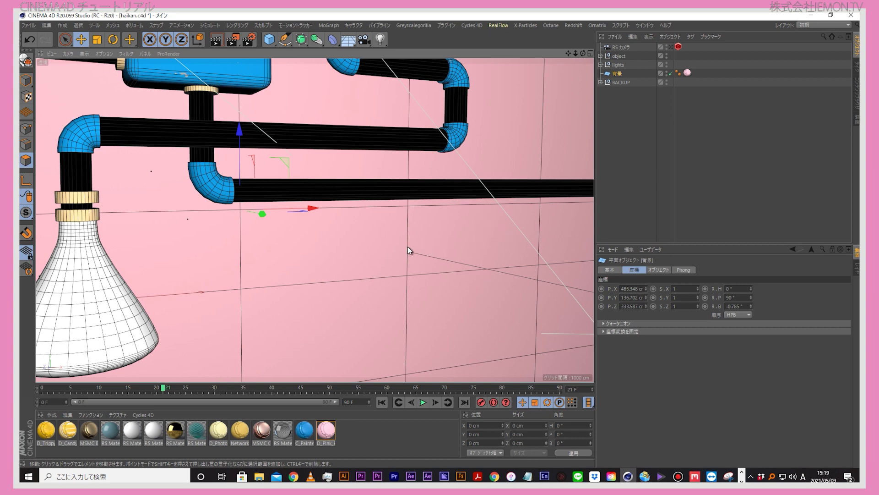
Step: Duplicate the tan collar ring チューブ2 to the top level of the hierarchy
{"action": "left_click", "coordinate": [630, 91]}
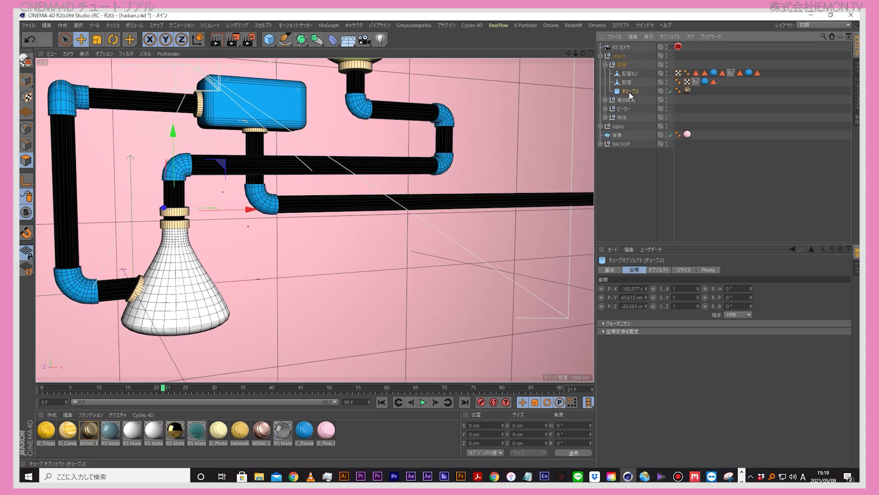
{"action": "left_click_drag", "start_coordinate": [635, 191], "coordinate": [641, 184], "text": "ctrl"}
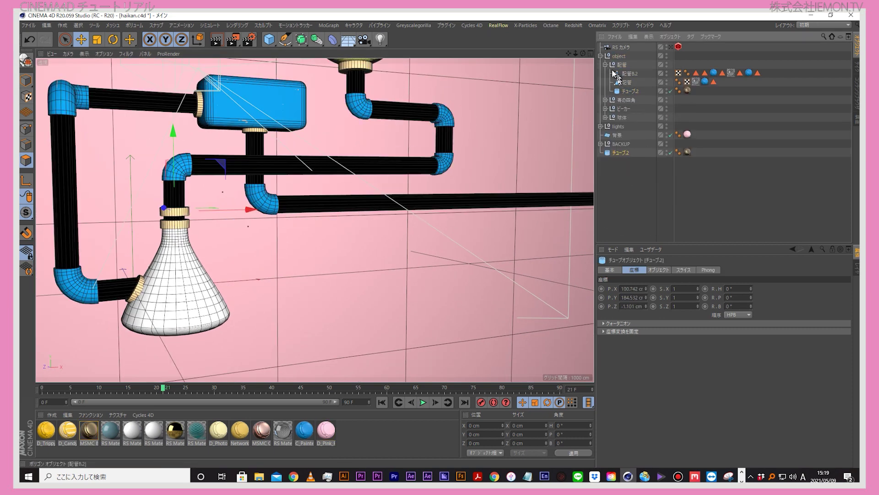
{"action": "left_click", "coordinate": [601, 56]}
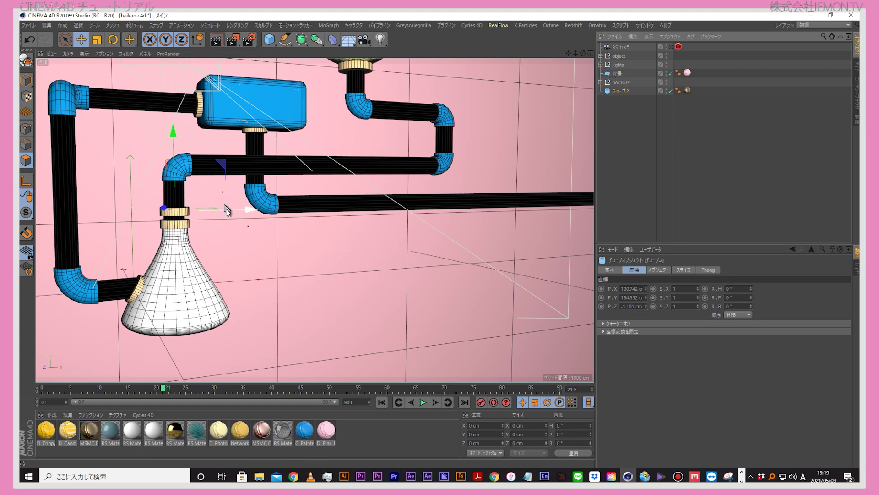
Step: Move the ring copy onto the lower pipe at Z 81.874 cm and rotate it 90° on B
{"action": "left_click_drag", "start_coordinate": [229, 209], "coordinate": [466, 221]}
{"action": "scroll", "coordinate": [465, 221], "scroll_direction": "down", "scroll_amount": 2}
{"action": "scroll", "coordinate": [463, 216], "scroll_direction": "down", "scroll_amount": 1}
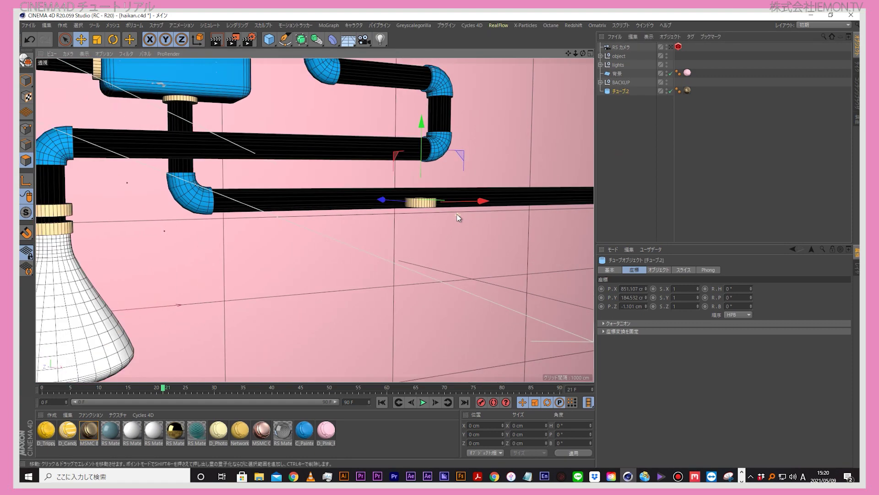
{"action": "scroll", "coordinate": [472, 202], "scroll_direction": "down", "scroll_amount": 3}
{"action": "scroll", "coordinate": [508, 161], "scroll_direction": "up", "scroll_amount": 1}
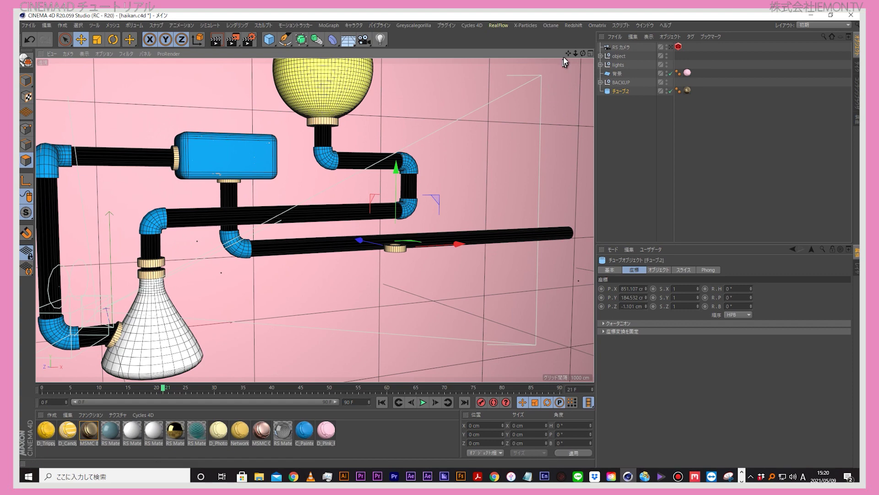
{"action": "scroll", "coordinate": [424, 225], "scroll_direction": "up", "scroll_amount": 1}
{"action": "scroll", "coordinate": [425, 224], "scroll_direction": "up", "scroll_amount": 2}
{"action": "scroll", "coordinate": [425, 225], "scroll_direction": "up", "scroll_amount": 2}
{"action": "scroll", "coordinate": [394, 220], "scroll_direction": "up", "scroll_amount": 2}
{"action": "left_click_drag", "start_coordinate": [360, 212], "coordinate": [334, 211]}
{"action": "key", "text": "r"}
{"action": "left_click_drag", "start_coordinate": [338, 188], "coordinate": [332, 254]}
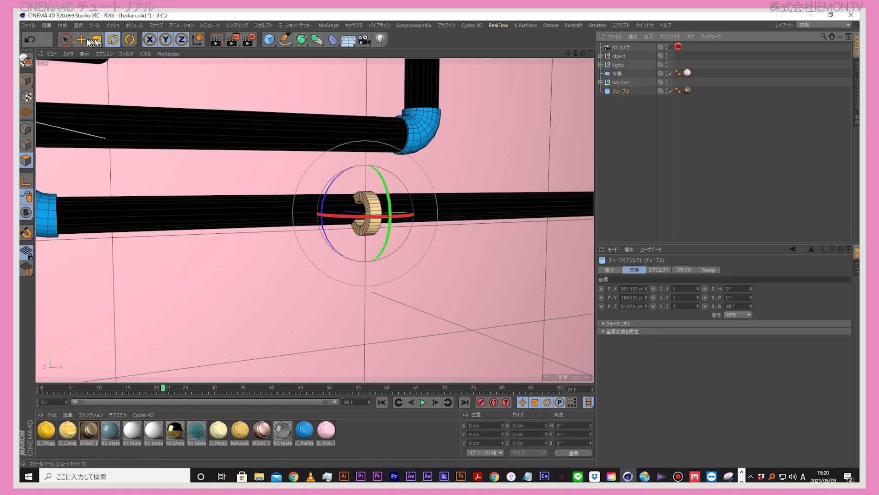
Step: Nudge the copied ring along and up the pipe, checking its fit up close
{"action": "key", "text": "e"}
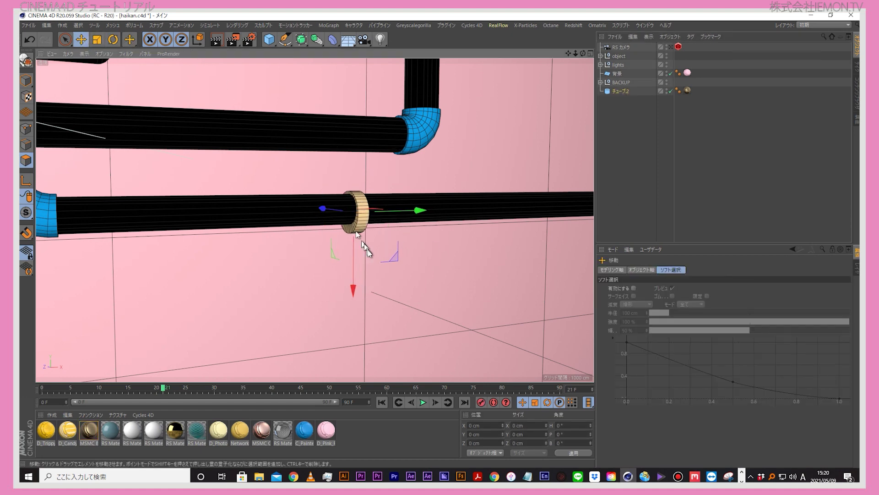
{"action": "left_click_drag", "start_coordinate": [361, 256], "coordinate": [359, 255]}
{"action": "right_click_drag", "start_coordinate": [360, 245], "coordinate": [383, 217], "text": "alt"}
{"action": "left_click_drag", "start_coordinate": [383, 217], "coordinate": [463, 147], "text": "alt"}
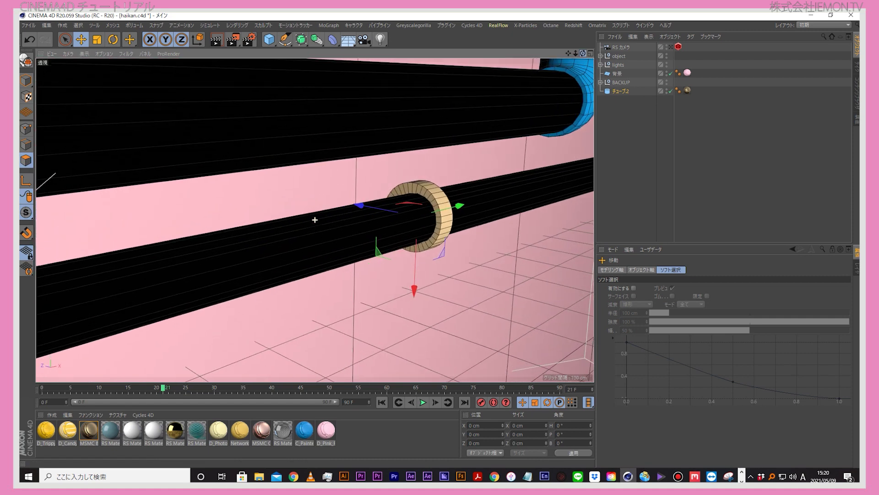
{"action": "left_click_drag", "start_coordinate": [390, 204], "coordinate": [408, 201]}
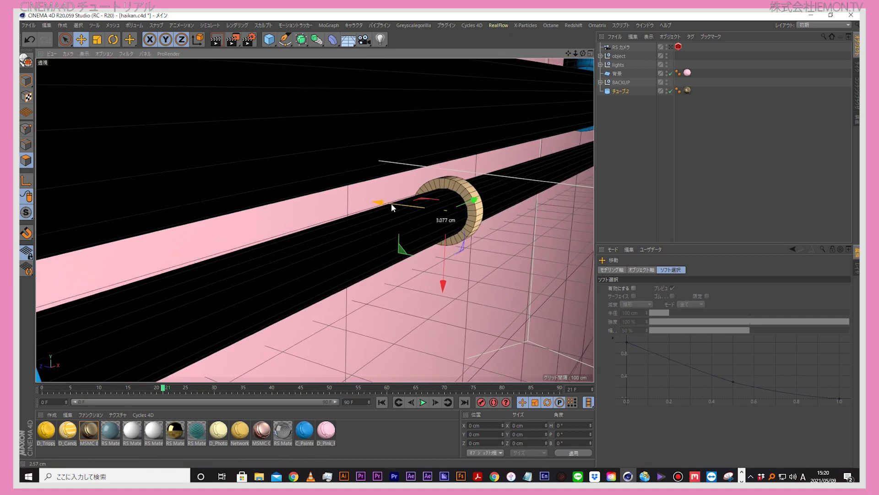
{"action": "left_click_drag", "start_coordinate": [444, 241], "coordinate": [441, 242]}
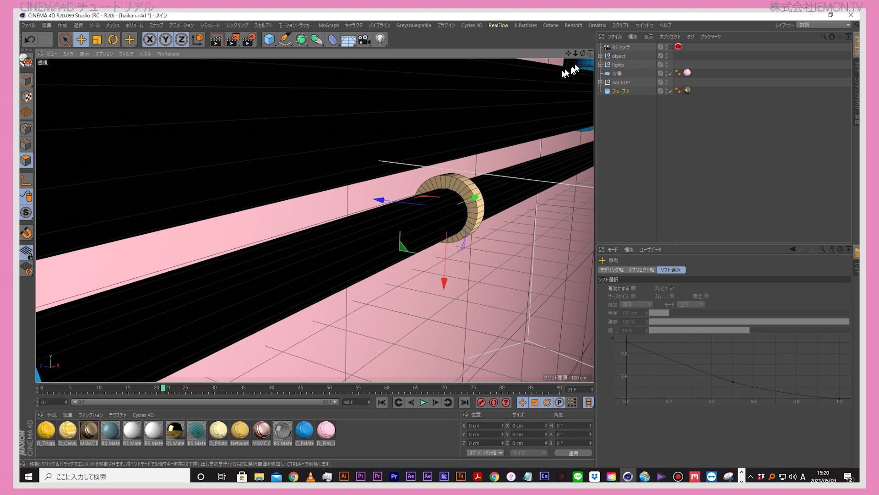
Step: Center the ring on the pipe using the side view of the four-view layout
{"action": "middle_click", "coordinate": [442, 244]}
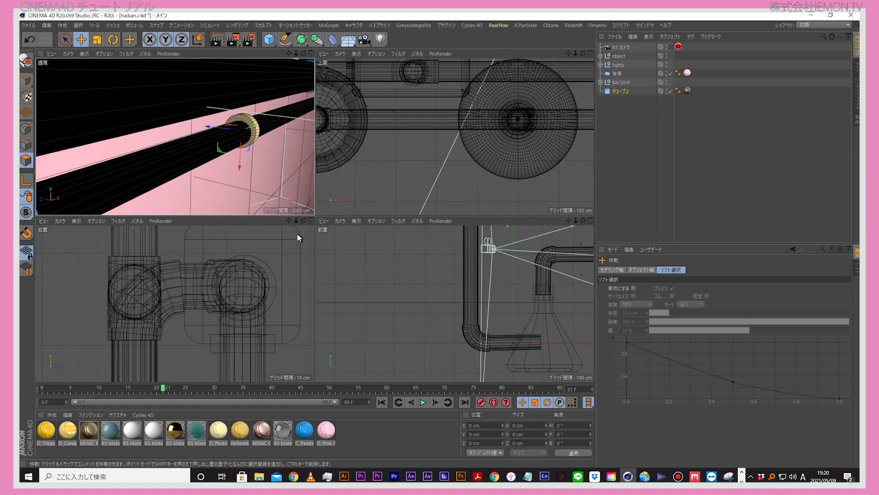
{"action": "middle_click", "coordinate": [303, 228]}
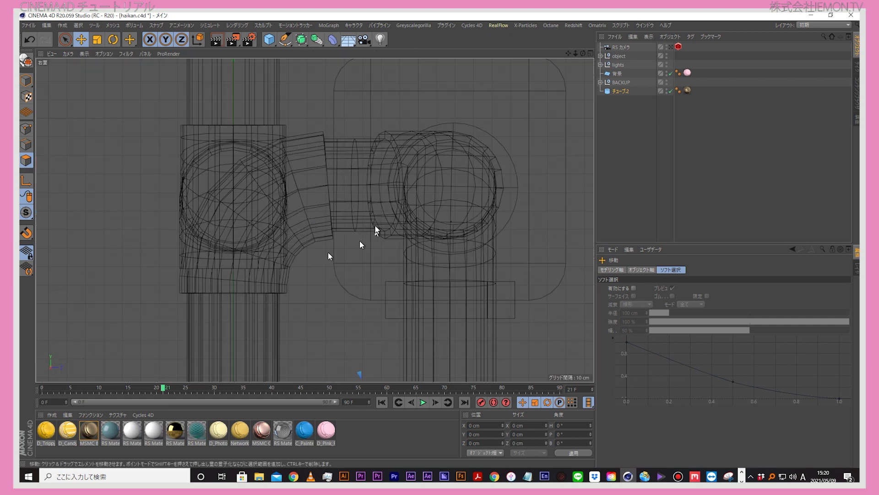
{"action": "scroll", "coordinate": [388, 235], "scroll_direction": "down", "scroll_amount": 5}
{"action": "scroll", "coordinate": [403, 298], "scroll_direction": "up", "scroll_amount": 3}
{"action": "scroll", "coordinate": [417, 303], "scroll_direction": "up", "scroll_amount": 4}
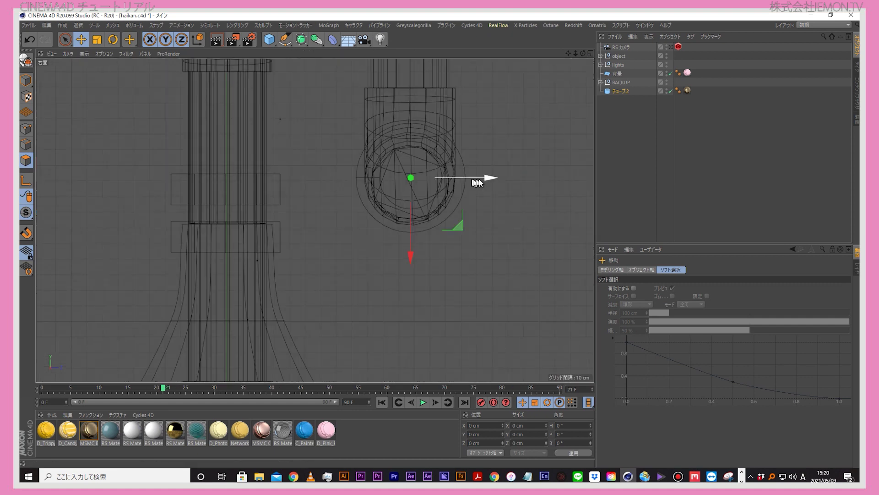
{"action": "left_click_drag", "start_coordinate": [479, 178], "coordinate": [479, 182]}
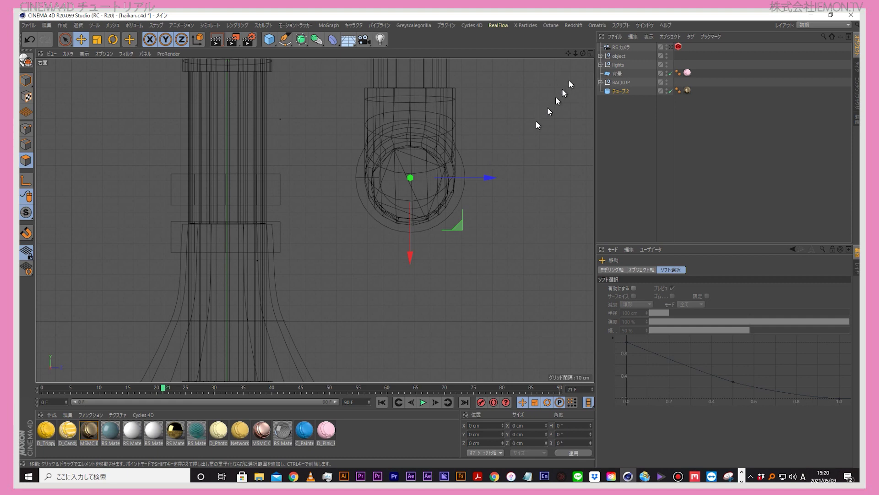
{"action": "left_click", "coordinate": [590, 54]}
{"action": "key", "text": "F1"}
Step: Set the collar ring's inner radius to 23 cm
{"action": "left_click", "coordinate": [621, 91]}
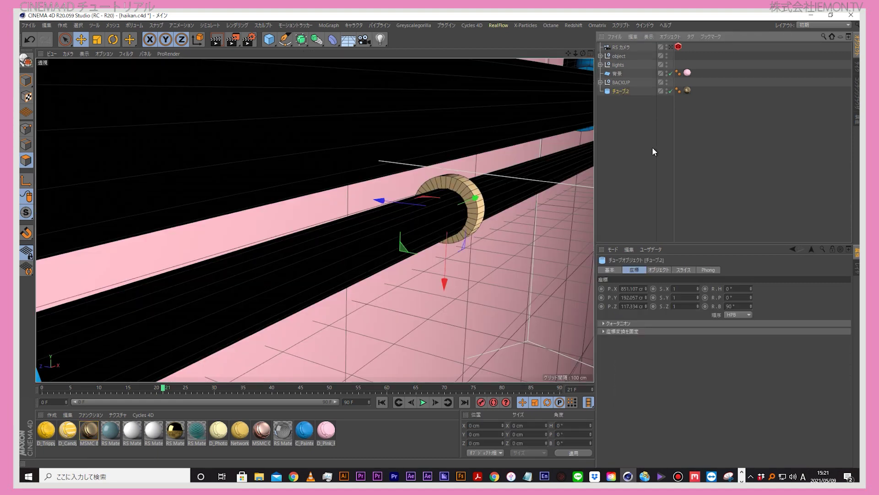
{"action": "left_click", "coordinate": [655, 271]}
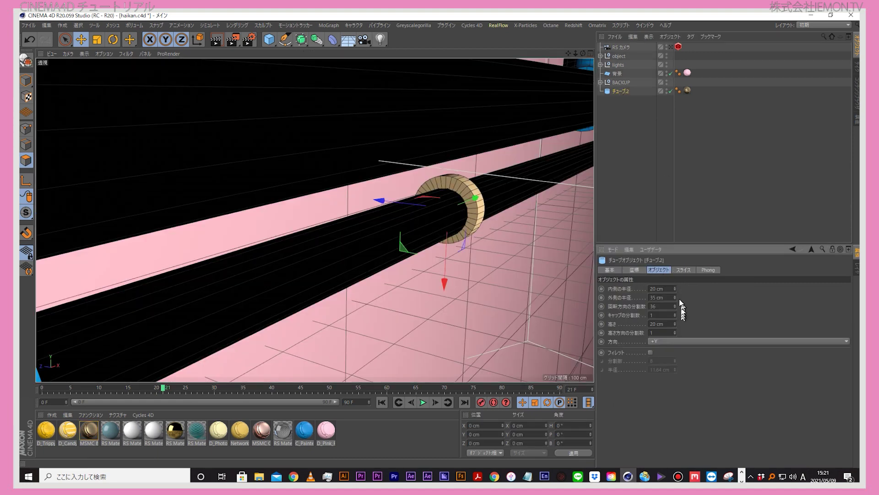
{"action": "key", "text": "Return"}
{"action": "type", "text": "23"}
{"action": "key", "text": "Return"}
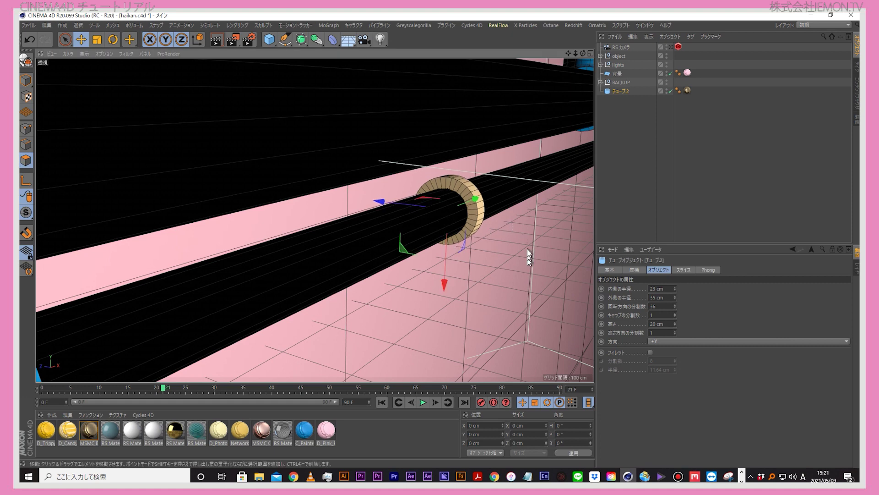
Step: Make the ring editable and select a polygon on its underside
{"action": "key", "text": "o"}
{"action": "key", "text": "c"}
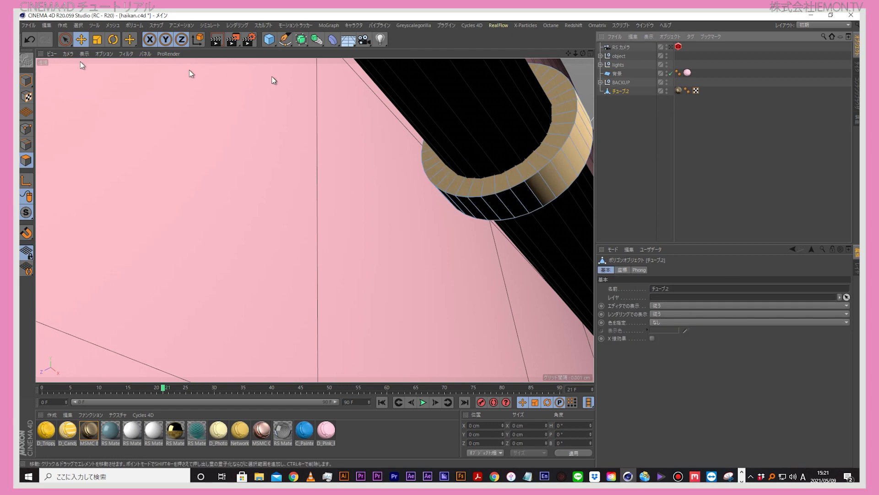
{"action": "left_click", "coordinate": [512, 207]}
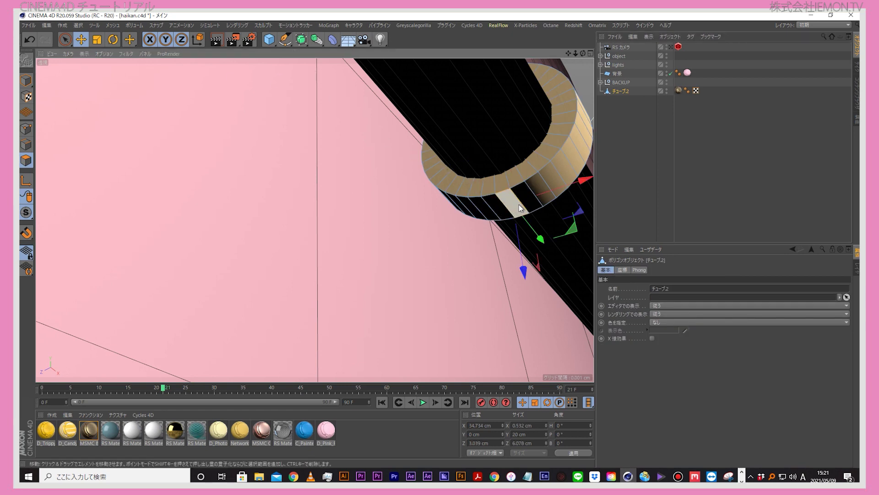
{"action": "left_click_drag", "start_coordinate": [519, 204], "coordinate": [291, 303], "text": "alt"}
Step: Inner-extrude the polygon, then extrude it about 23.8 cm into a downward tab
{"action": "key", "text": "m"}
{"action": "key", "text": "w"}
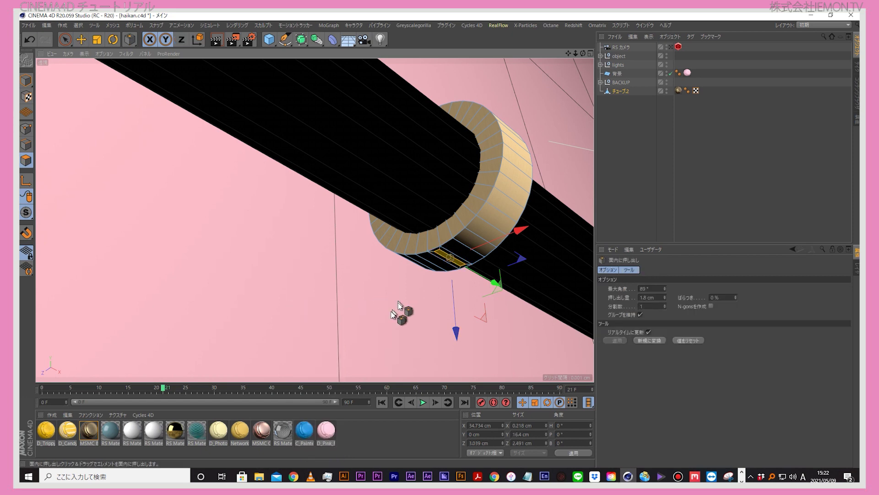
{"action": "key", "text": "m"}
{"action": "key", "text": "t"}
{"action": "left_click_drag", "start_coordinate": [399, 306], "coordinate": [431, 306]}
{"action": "left_click_drag", "start_coordinate": [451, 265], "coordinate": [505, 289]}
{"action": "scroll", "coordinate": [505, 288], "scroll_direction": "down", "scroll_amount": 2}
{"action": "scroll", "coordinate": [505, 289], "scroll_direction": "down", "scroll_amount": 2}
{"action": "scroll", "coordinate": [505, 288], "scroll_direction": "down", "scroll_amount": 1}
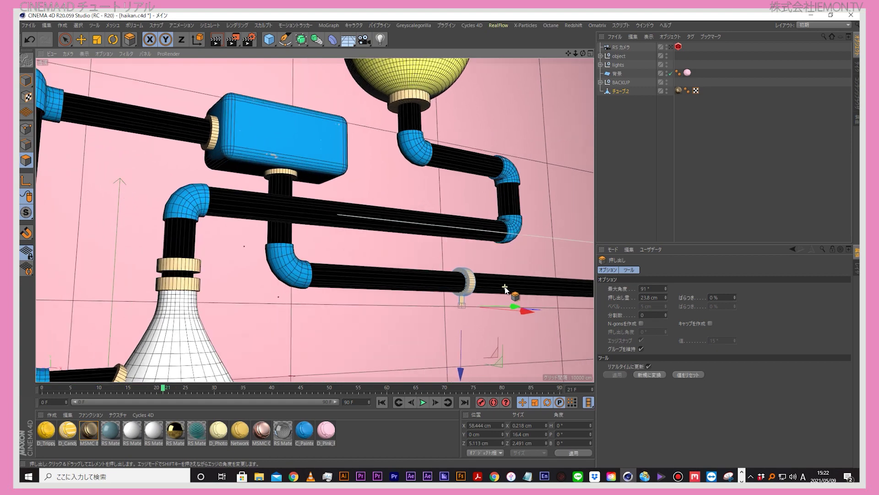
{"action": "scroll", "coordinate": [505, 289], "scroll_direction": "up", "scroll_amount": 2}
{"action": "scroll", "coordinate": [505, 289], "scroll_direction": "down", "scroll_amount": 2}
{"action": "scroll", "coordinate": [505, 288], "scroll_direction": "up", "scroll_amount": 3}
{"action": "scroll", "coordinate": [473, 310], "scroll_direction": "up", "scroll_amount": 3}
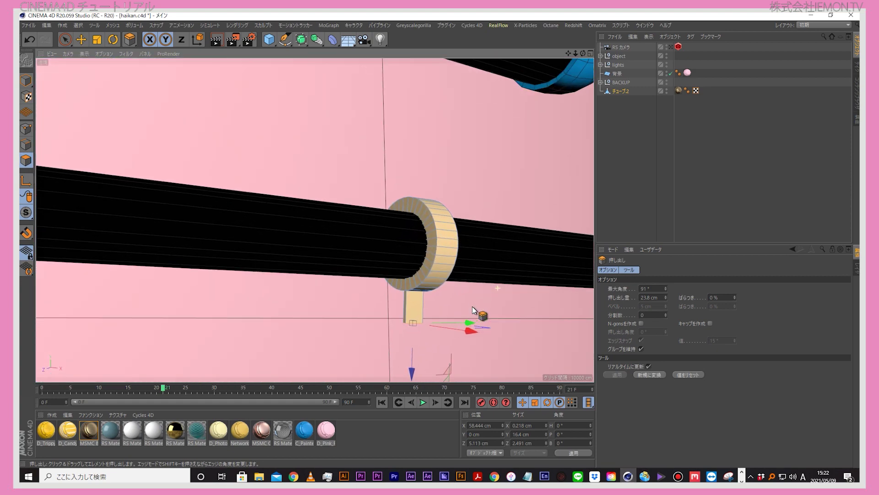
{"action": "scroll", "coordinate": [471, 305], "scroll_direction": "up", "scroll_amount": 2}
{"action": "left_click_drag", "start_coordinate": [472, 303], "coordinate": [389, 303], "text": "alt"}
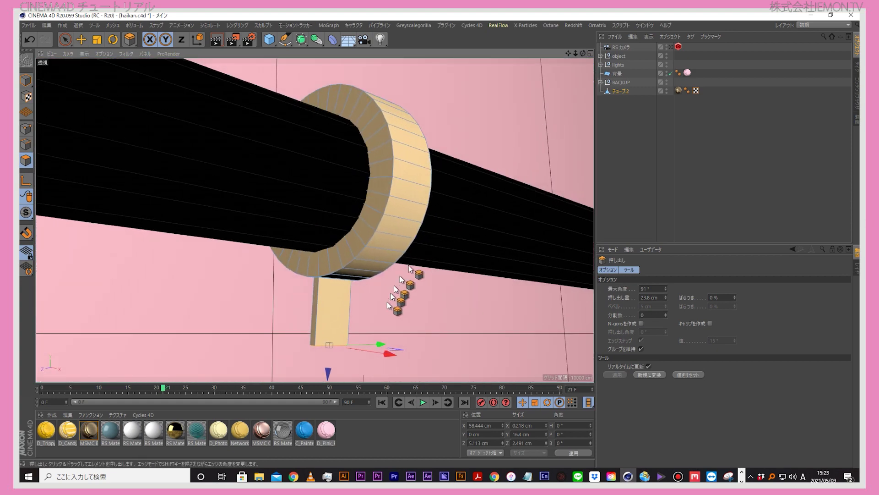
Step: Select the tab's face and side edge and bevel them to about 0.8 cm
{"action": "left_click", "coordinate": [26, 145]}
{"action": "left_click", "coordinate": [318, 315]}
{"action": "left_click", "coordinate": [349, 302]}
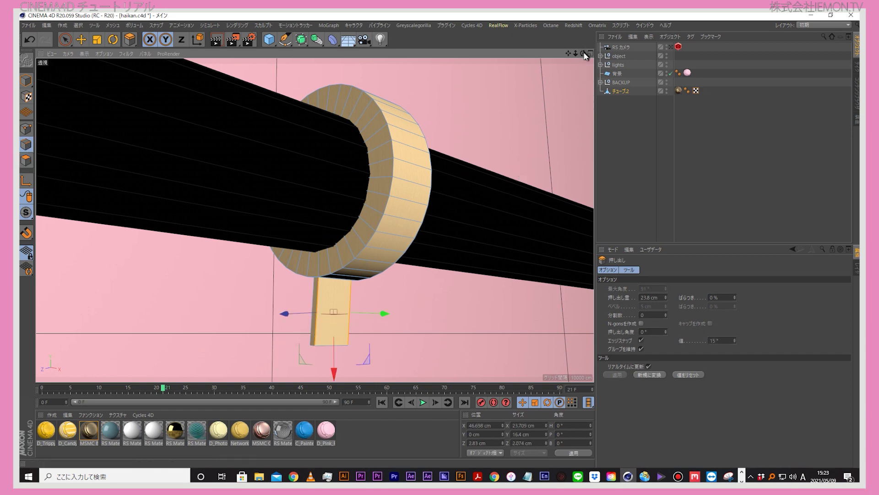
{"action": "left_click_drag", "start_coordinate": [585, 55], "coordinate": [206, 244]}
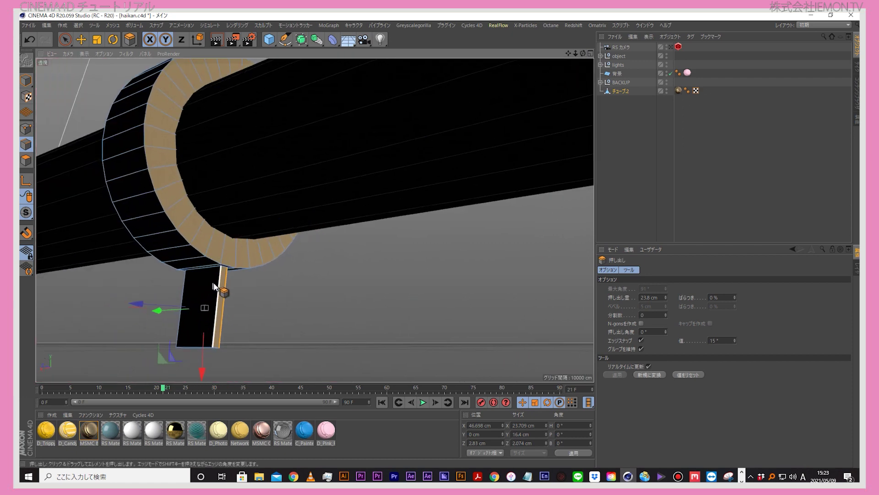
{"action": "left_click", "coordinate": [196, 300], "text": "shift"}
{"action": "key", "text": "m"}
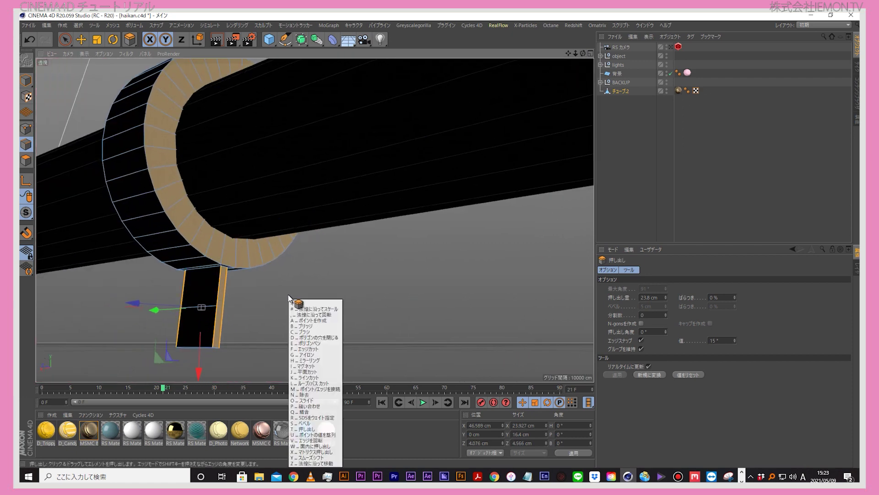
{"action": "key", "text": "s"}
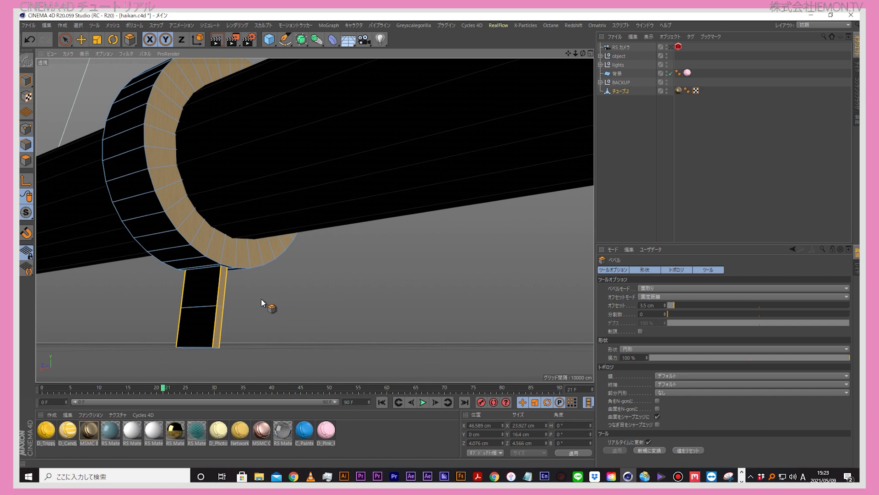
{"action": "left_click_drag", "start_coordinate": [261, 303], "coordinate": [239, 302]}
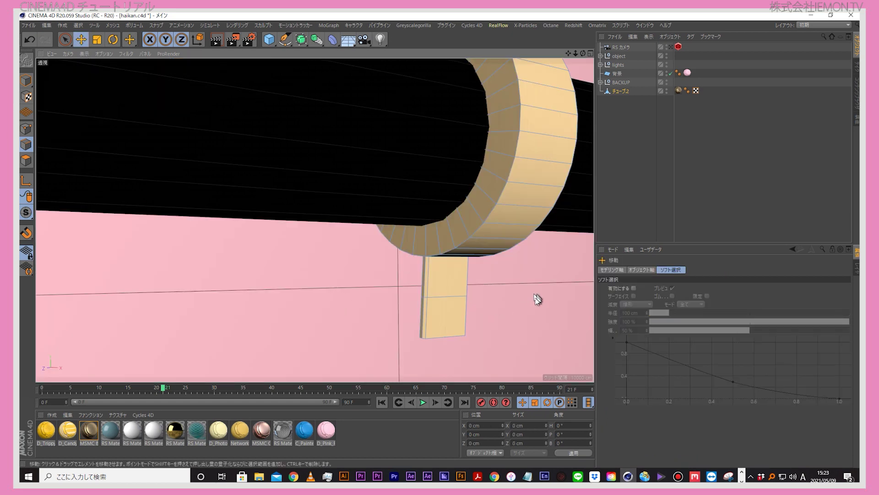
Step: Clear the selection and reselect the ring object
{"action": "scroll", "coordinate": [526, 304], "scroll_direction": "down", "scroll_amount": 3}
{"action": "scroll", "coordinate": [526, 304], "scroll_direction": "up", "scroll_amount": 5}
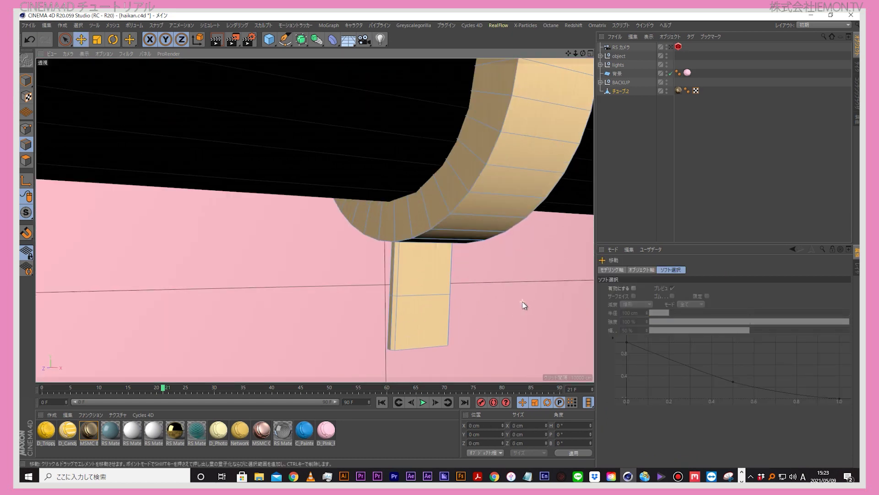
{"action": "left_click", "coordinate": [630, 151]}
{"action": "scroll", "coordinate": [550, 171], "scroll_direction": "down", "scroll_amount": 5}
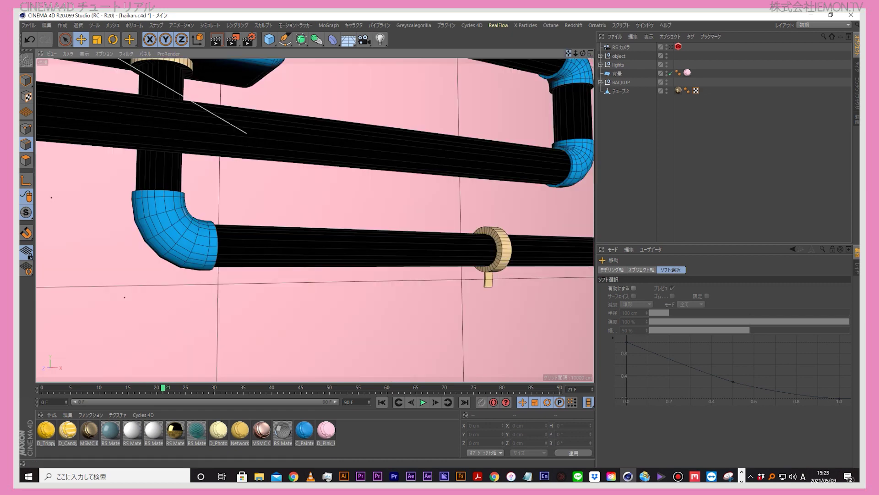
{"action": "scroll", "coordinate": [314, 220], "scroll_direction": "down", "scroll_amount": 3}
{"action": "scroll", "coordinate": [348, 275], "scroll_direction": "up", "scroll_amount": 4}
{"action": "left_click", "coordinate": [343, 274]}
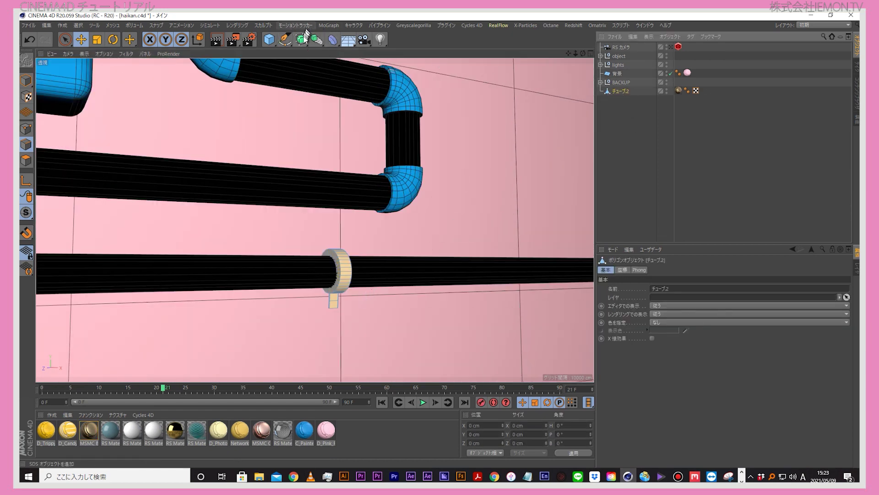
Step: Add a MoGraph Cloner and place the ring チューブ2 inside it
{"action": "left_click", "coordinate": [316, 39]}
{"action": "left_click", "coordinate": [334, 27]}
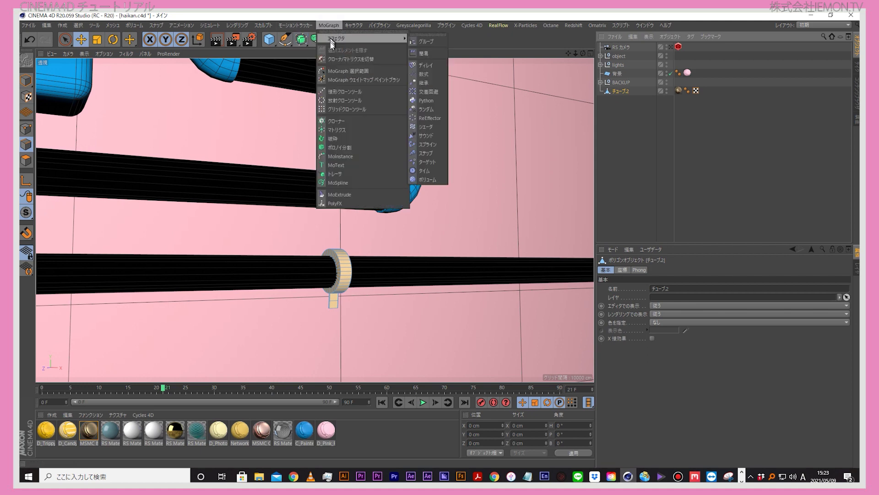
{"action": "left_click", "coordinate": [336, 121]}
{"action": "mouse_move", "coordinate": [612, 55]}
{"action": "left_mouse_down"}
{"action": "mouse_move", "coordinate": [618, 108]}
{"action": "mouse_move", "coordinate": [619, 94]}
{"action": "left_mouse_up"}
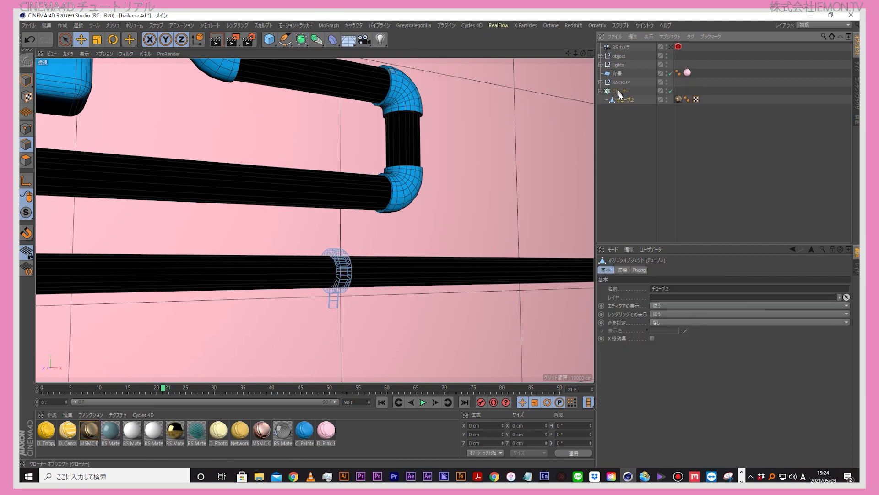
{"action": "left_click", "coordinate": [645, 117]}
{"action": "left_click", "coordinate": [621, 91]}
Step: Move the three cloned rings onto the lower pipe with R.B set to 90°
{"action": "scroll", "coordinate": [425, 181], "scroll_direction": "down", "scroll_amount": 3}
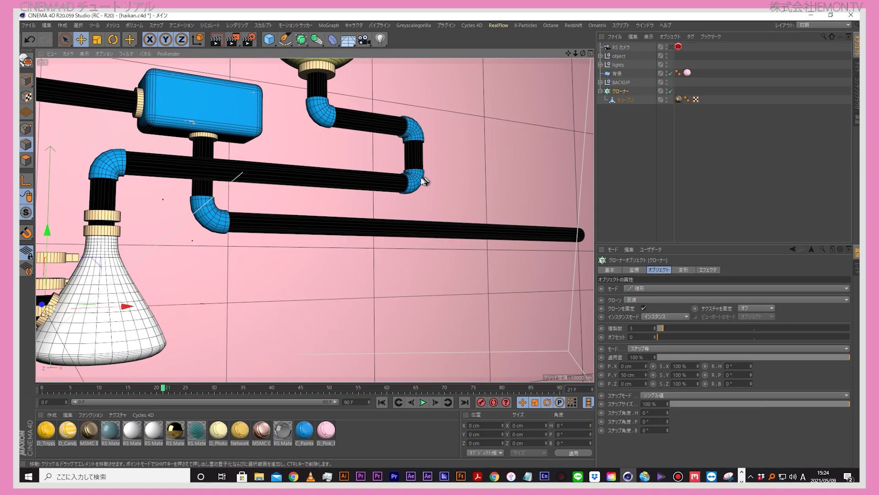
{"action": "scroll", "coordinate": [425, 181], "scroll_direction": "down", "scroll_amount": 2}
{"action": "left_click_drag", "start_coordinate": [194, 275], "coordinate": [463, 269]}
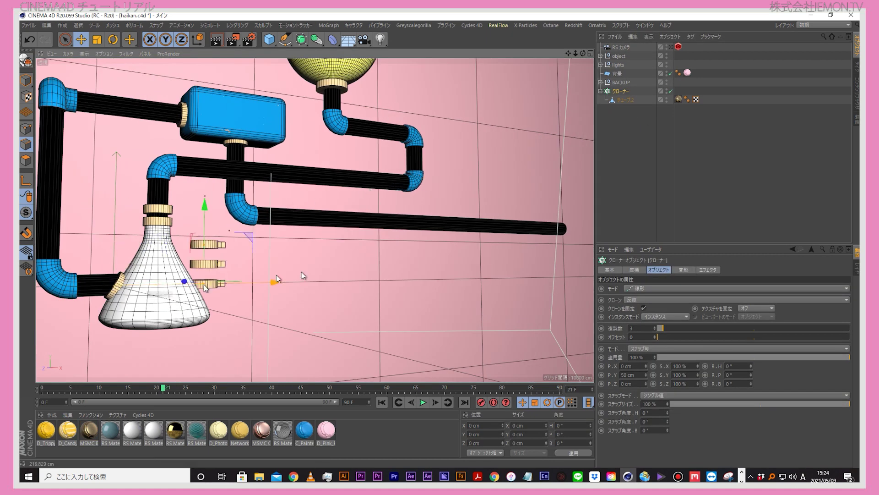
{"action": "scroll", "coordinate": [418, 260], "scroll_direction": "up", "scroll_amount": 3}
{"action": "scroll", "coordinate": [418, 260], "scroll_direction": "up", "scroll_amount": 2}
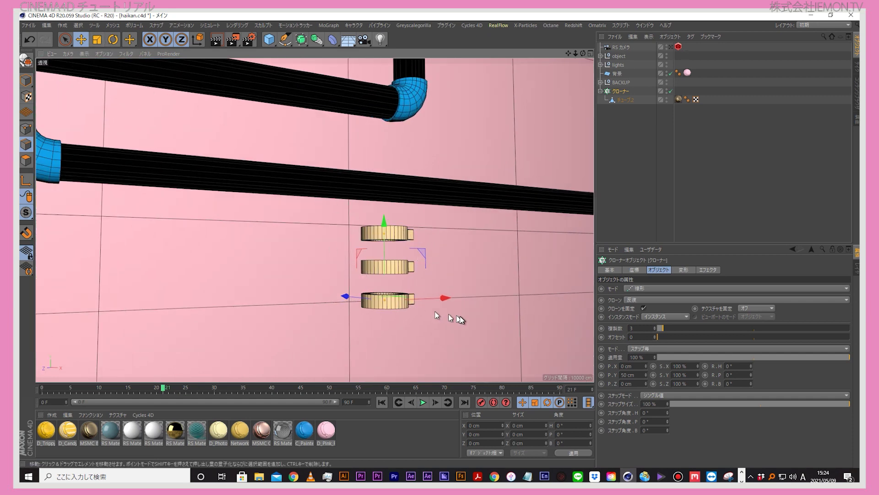
{"action": "left_click_drag", "start_coordinate": [385, 253], "coordinate": [386, 134]}
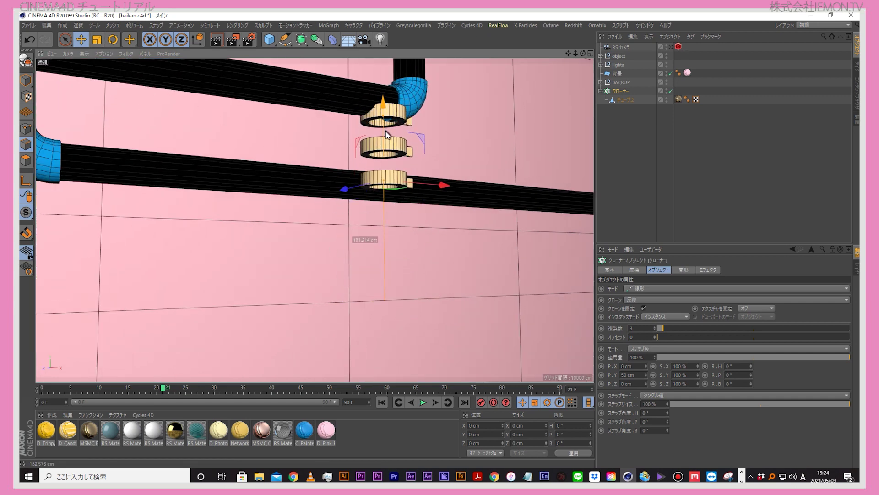
{"action": "scroll", "coordinate": [382, 206], "scroll_direction": "down", "scroll_amount": 5}
{"action": "left_click_drag", "start_coordinate": [518, 120], "coordinate": [823, 345], "text": "alt"}
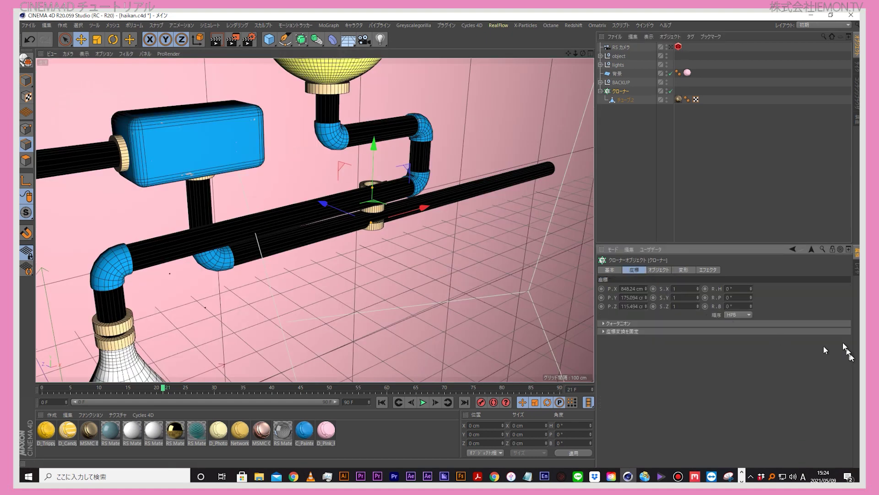
{"action": "key", "text": "Return"}
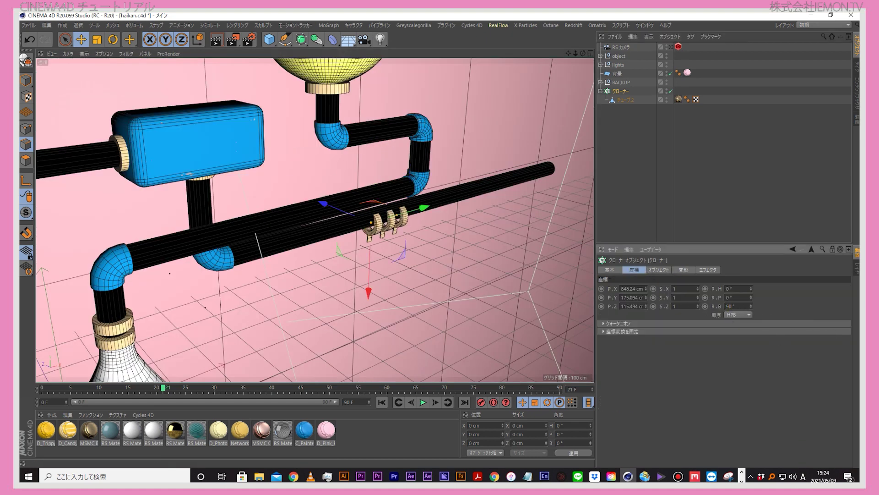
{"action": "left_click_drag", "start_coordinate": [376, 277], "coordinate": [370, 273]}
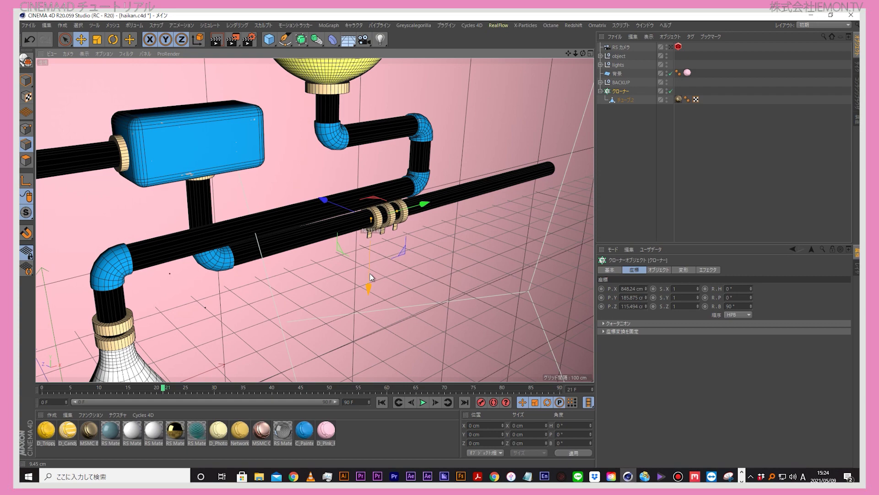
{"action": "scroll", "coordinate": [369, 272], "scroll_direction": "up", "scroll_amount": 4}
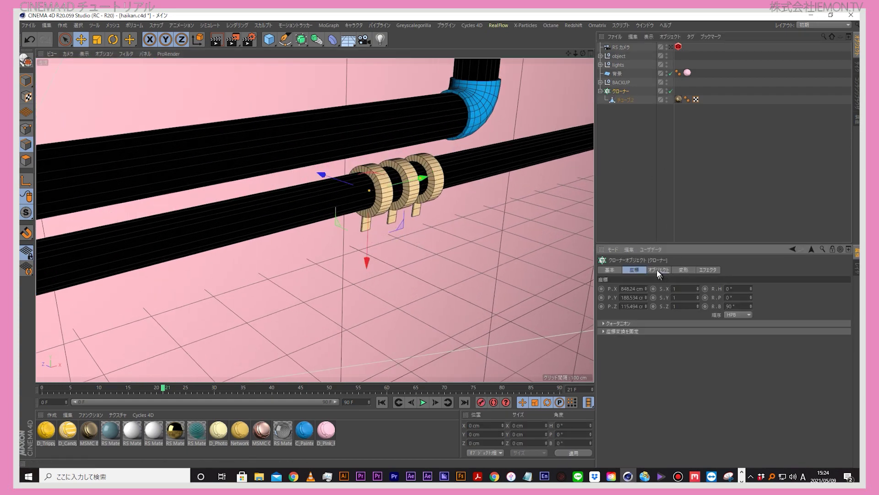
Step: Set the Cloner's P.Y spacing to 150 cm
{"action": "left_click", "coordinate": [657, 269]}
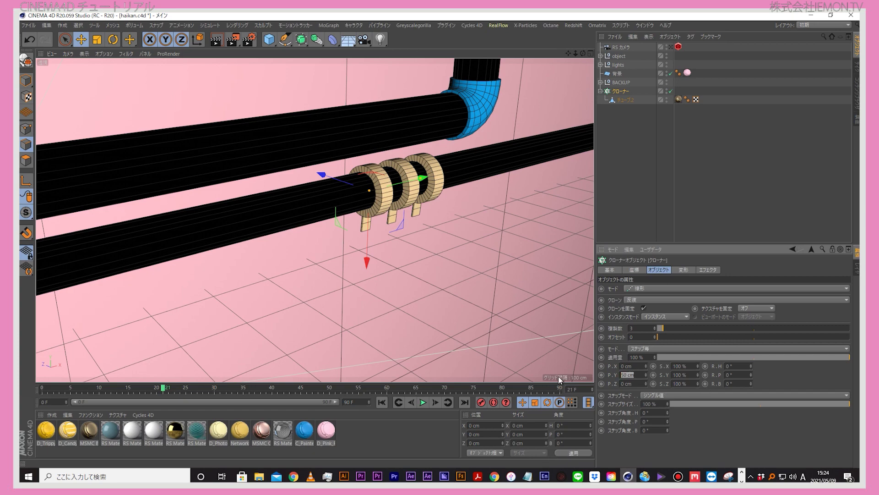
{"action": "key", "text": "Return"}
{"action": "scroll", "coordinate": [488, 338], "scroll_direction": "down", "scroll_amount": 3}
{"action": "scroll", "coordinate": [463, 282], "scroll_direction": "down", "scroll_amount": 3}
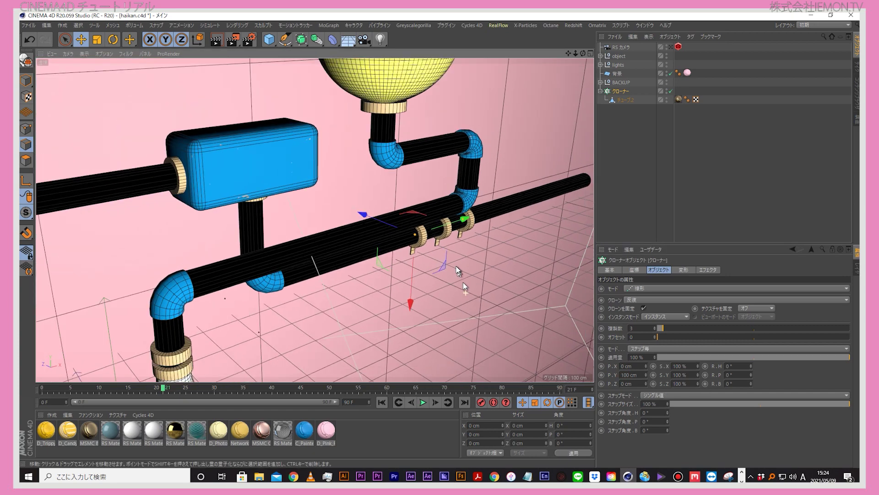
{"action": "left_click_drag", "start_coordinate": [455, 266], "coordinate": [510, 228], "text": "alt"}
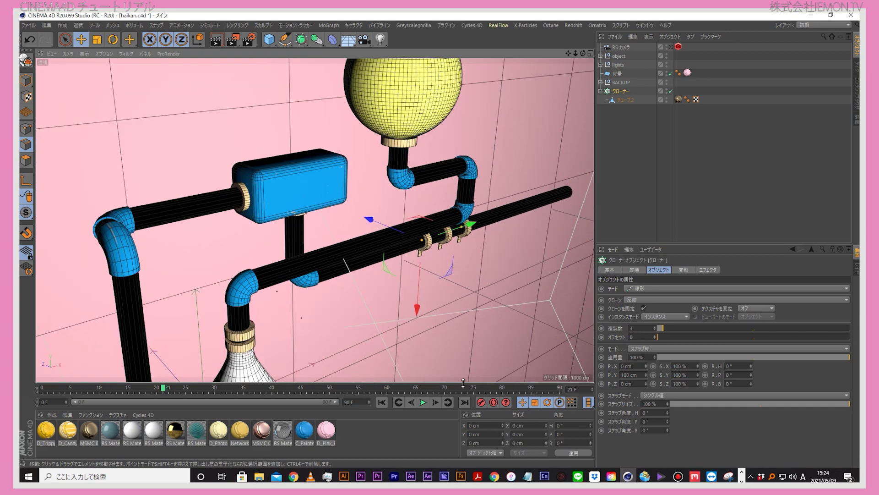
{"action": "double_click", "coordinate": [645, 374]}
{"action": "type", "text": "150"}
{"action": "key", "text": "Return"}
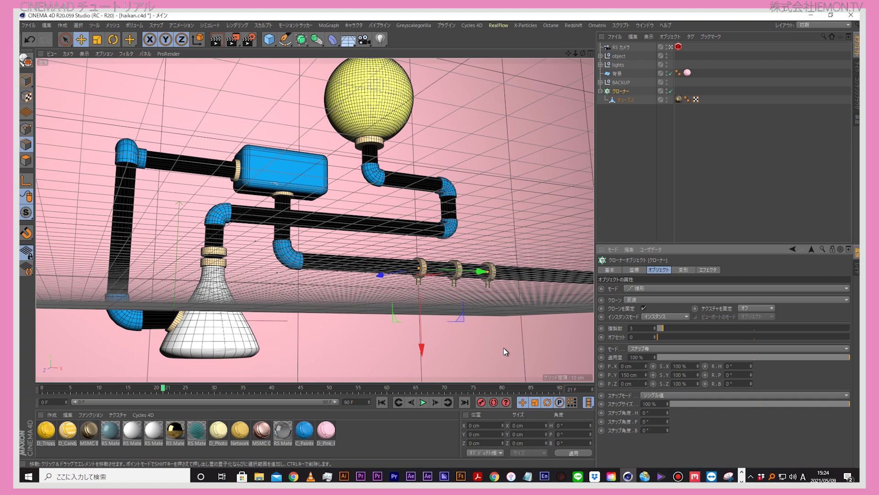
Step: Slide the cloner along the pipe to reposition the spaced rings
{"action": "left_click", "coordinate": [626, 195]}
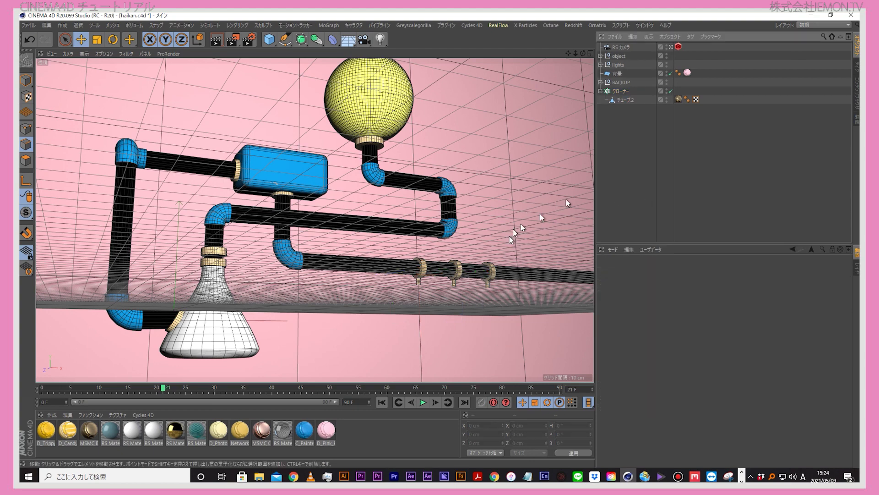
{"action": "left_click", "coordinate": [621, 91]}
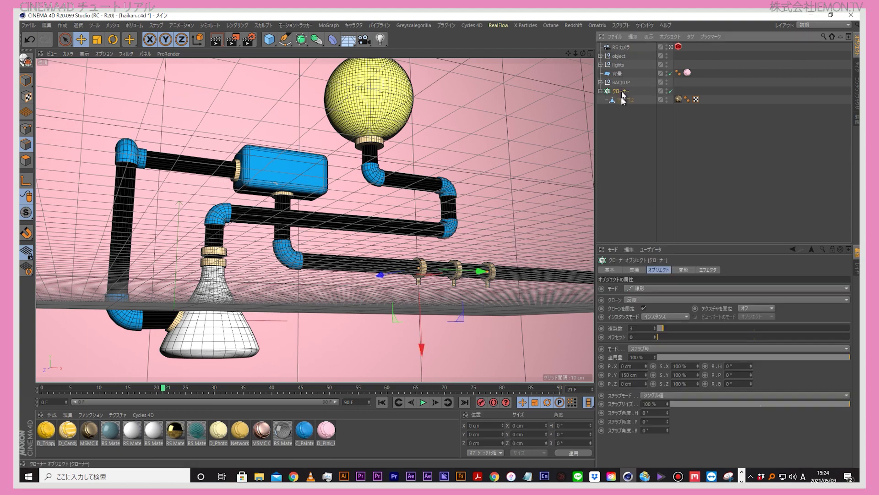
{"action": "left_click_drag", "start_coordinate": [482, 271], "coordinate": [468, 271]}
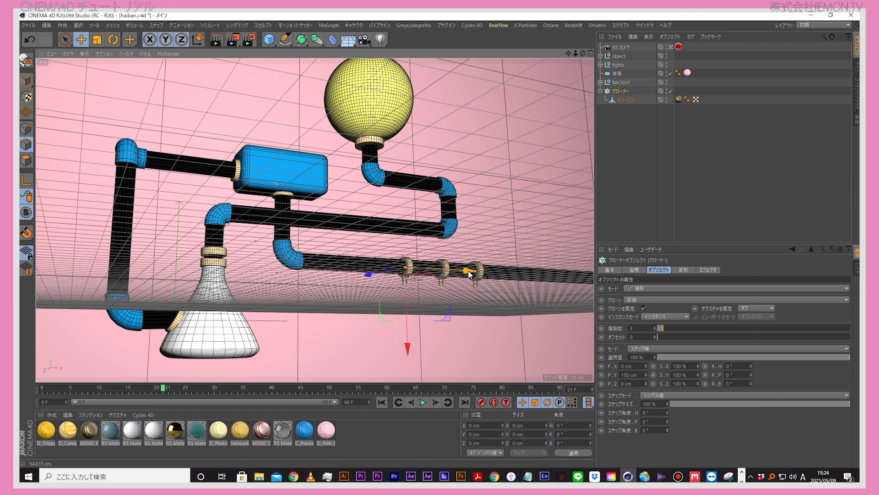
{"action": "left_click", "coordinate": [631, 197]}
{"action": "left_click_drag", "start_coordinate": [582, 54], "coordinate": [582, 64]}
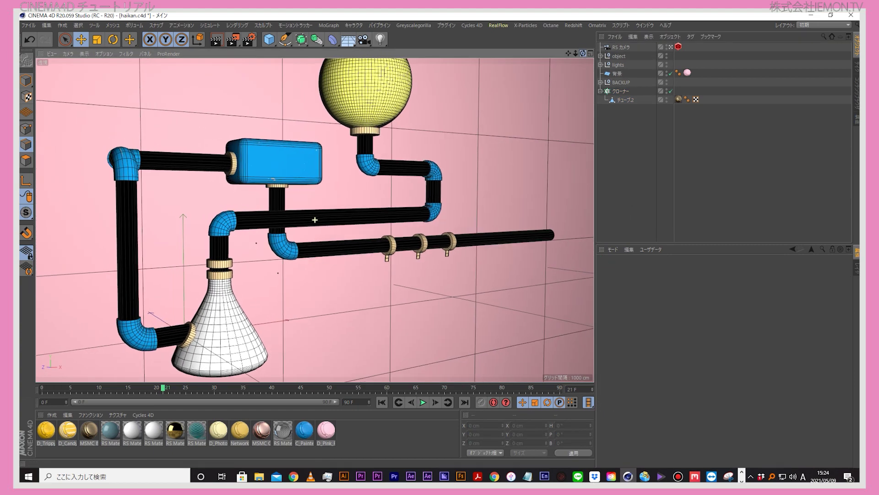
{"action": "scroll", "coordinate": [353, 246], "scroll_direction": "up", "scroll_amount": 5}
{"action": "scroll", "coordinate": [398, 252], "scroll_direction": "up", "scroll_amount": 5}
{"action": "scroll", "coordinate": [399, 252], "scroll_direction": "up", "scroll_amount": 3}
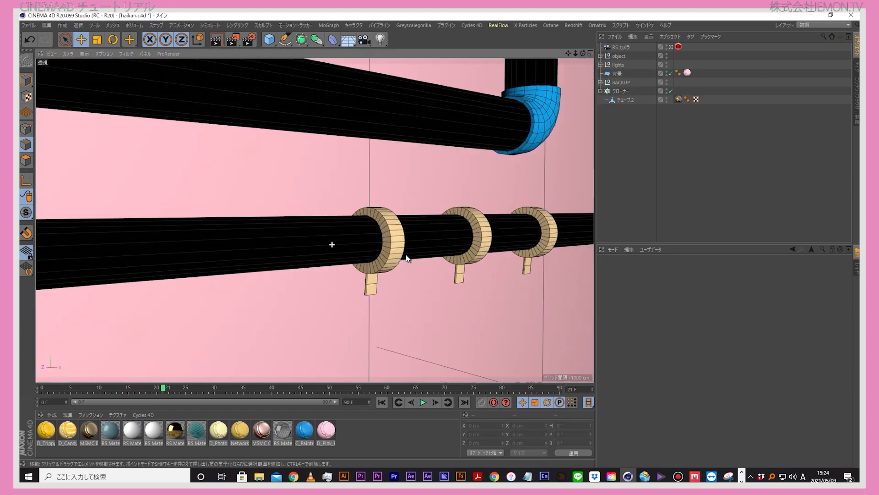
{"action": "left_click", "coordinate": [406, 259]}
{"action": "left_click", "coordinate": [590, 54]}
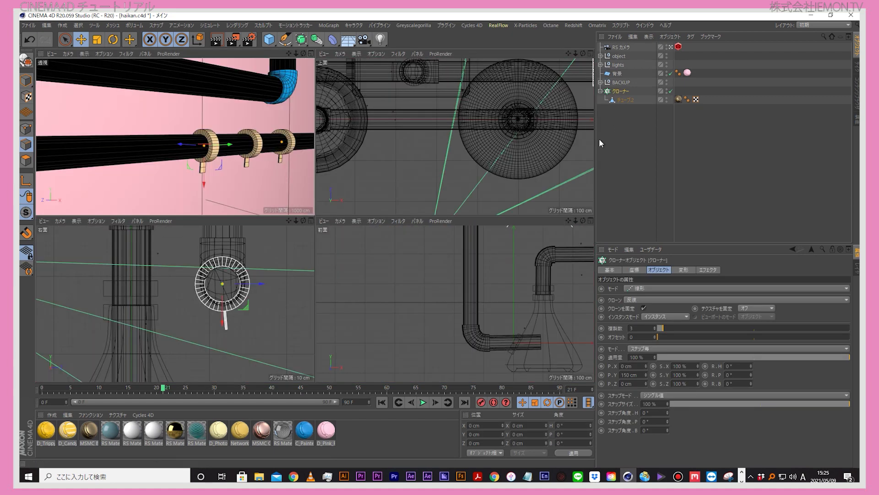
Step: Maximize the Perspective view and frame the whole pipe assembly
{"action": "left_click", "coordinate": [311, 221]}
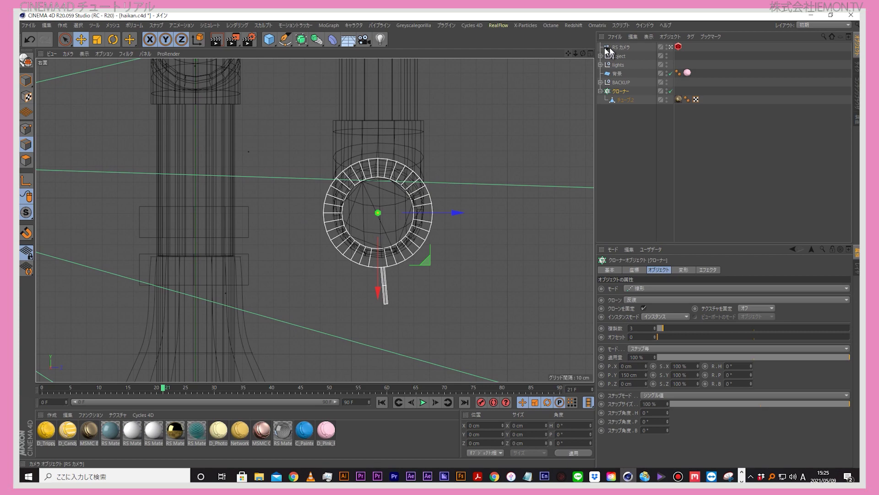
{"action": "left_click", "coordinate": [590, 54]}
{"action": "left_click", "coordinate": [311, 54]}
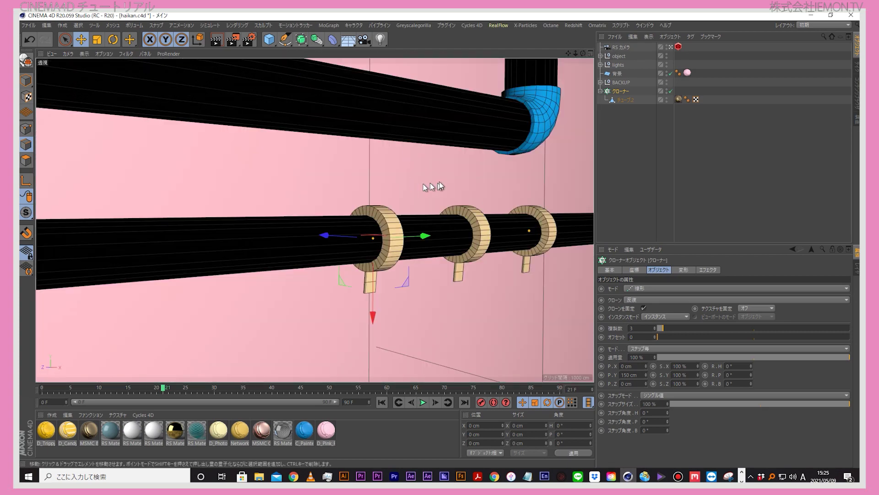
{"action": "scroll", "coordinate": [492, 188], "scroll_direction": "down", "scroll_amount": 5}
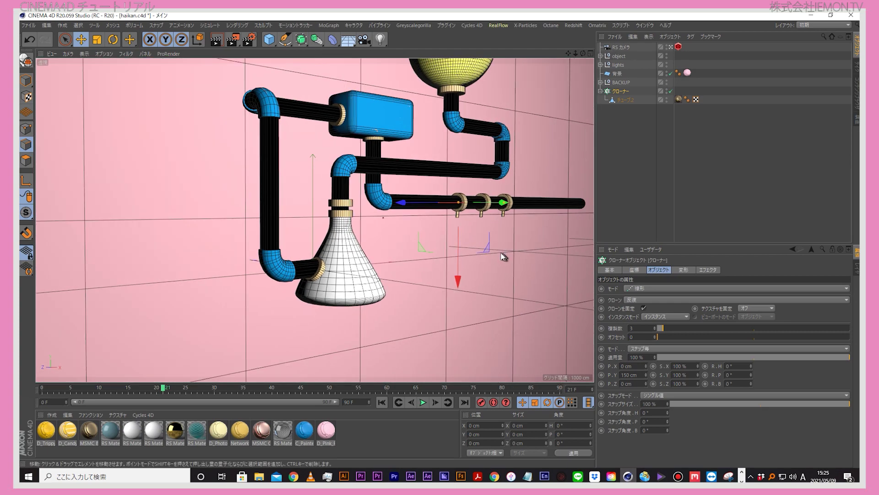
{"action": "left_click_drag", "start_coordinate": [568, 54], "coordinate": [492, 87]}
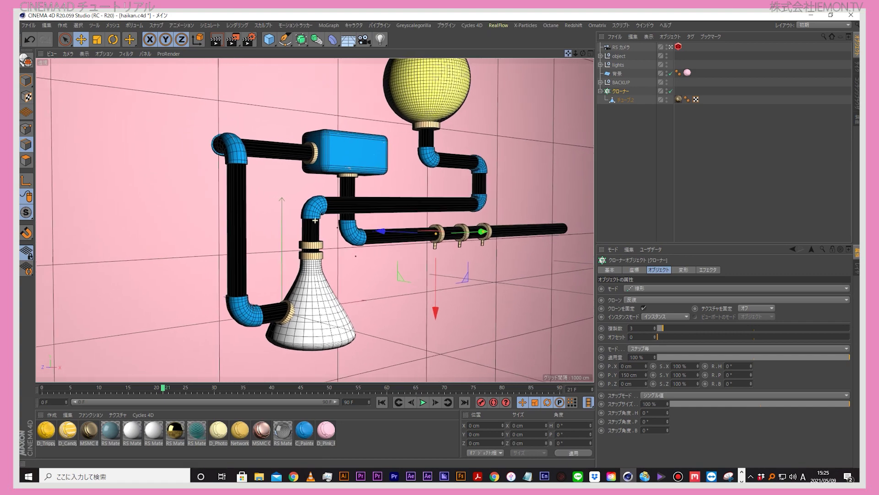
{"action": "left_click_drag", "start_coordinate": [575, 53], "coordinate": [591, 53]}
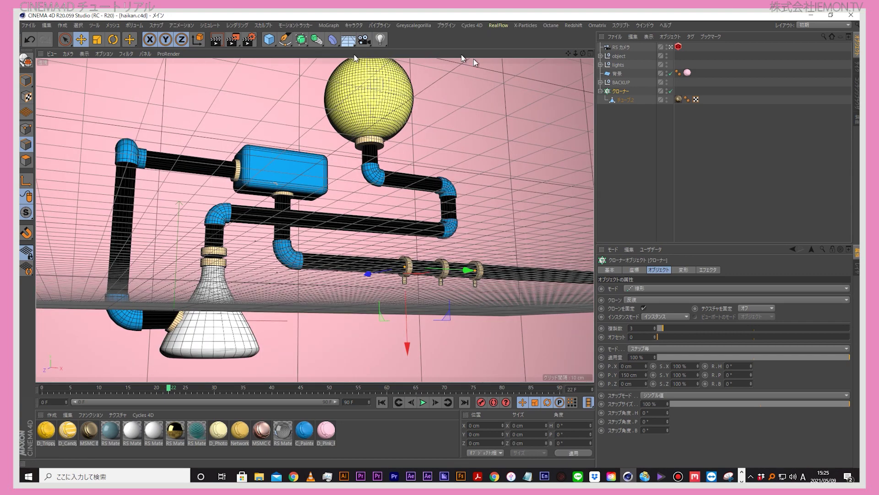
Step: Preview the scene in the Redshift RenderView, then close it
{"action": "left_click", "coordinate": [573, 25]}
{"action": "left_click", "coordinate": [595, 88]}
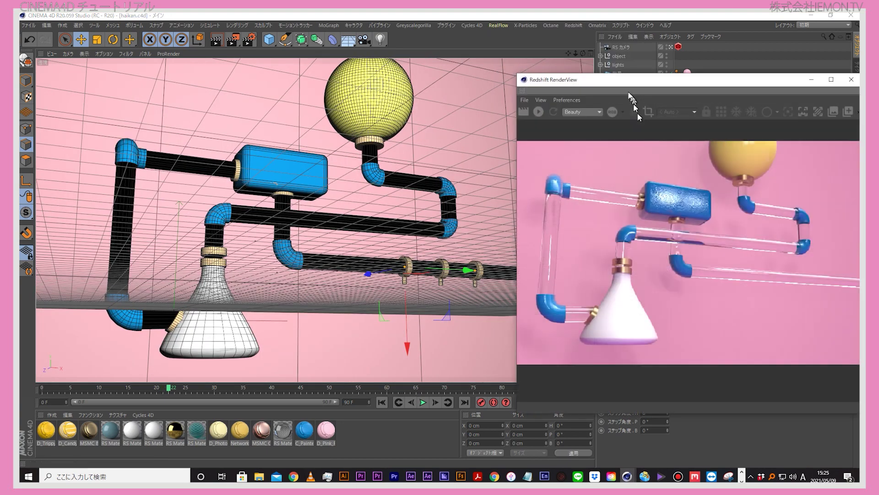
{"action": "left_click_drag", "start_coordinate": [616, 88], "coordinate": [476, 76]}
{"action": "left_click", "coordinate": [709, 64]}
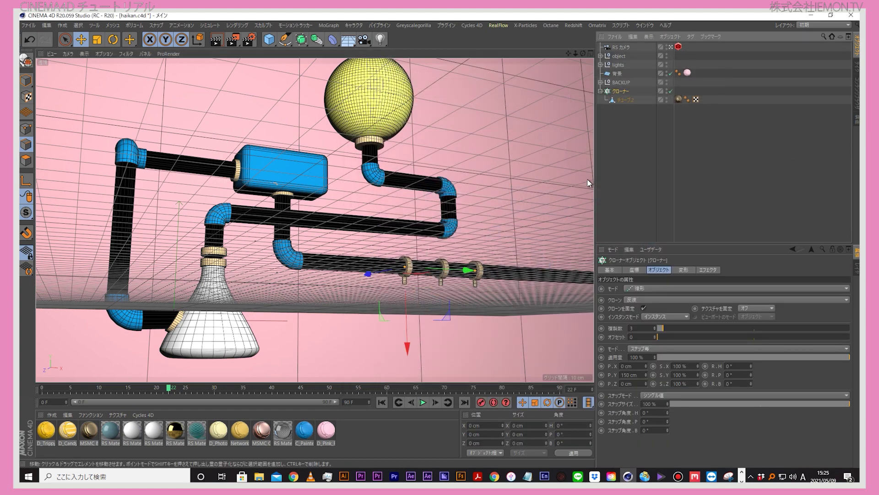
{"action": "left_click", "coordinate": [492, 133]}
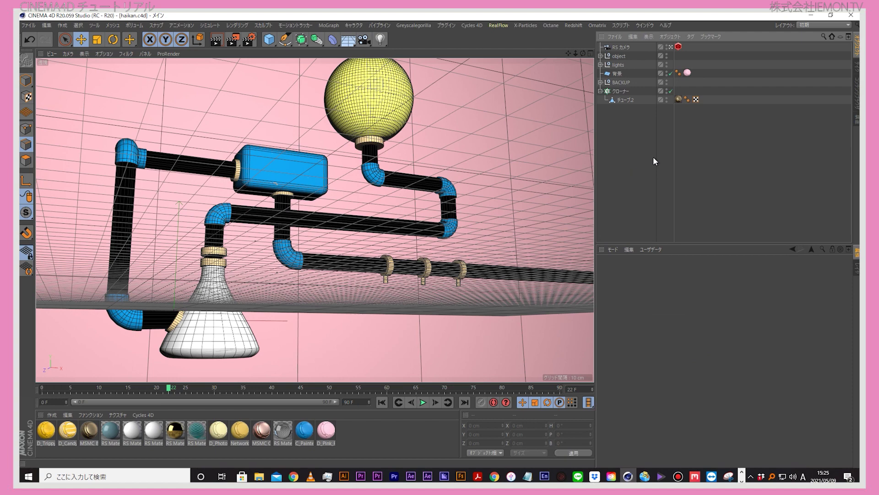
Step: Add a cube as a flat sign slab under the rings, filleted at 5 cm, with the RS material
{"action": "left_click", "coordinate": [274, 44]}
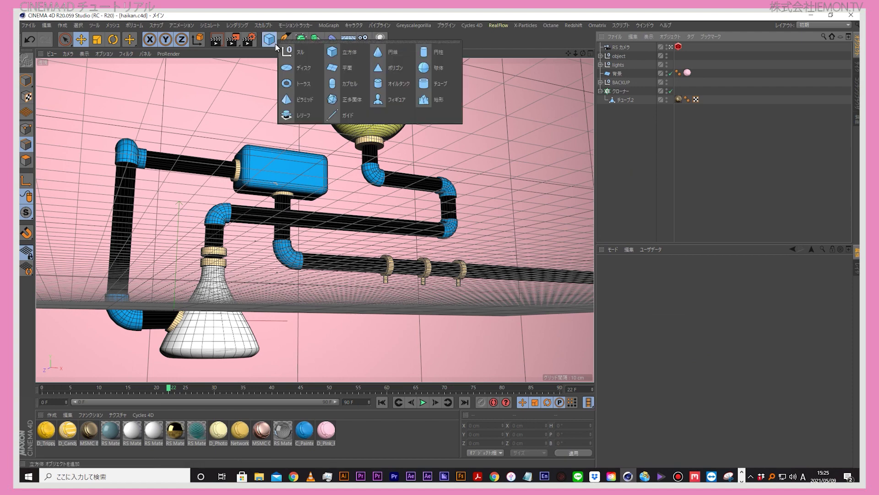
{"action": "left_click", "coordinate": [334, 52]}
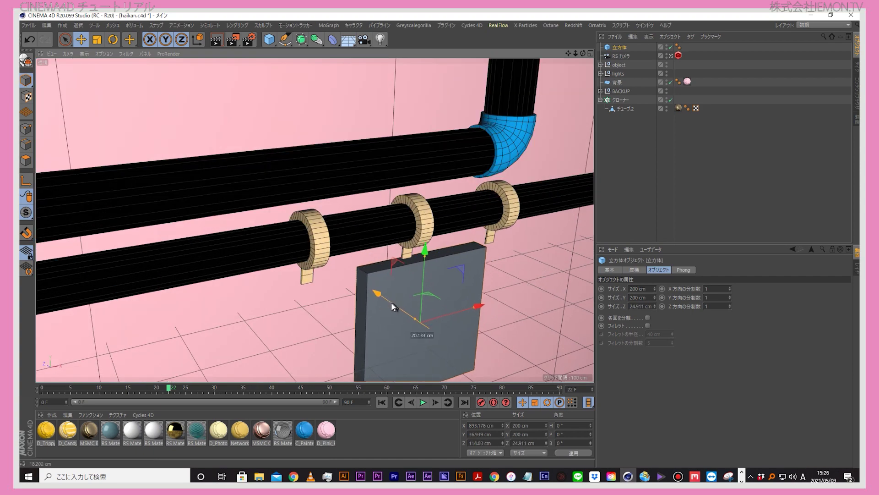
{"action": "left_click_drag", "start_coordinate": [582, 53], "coordinate": [582, 53]}
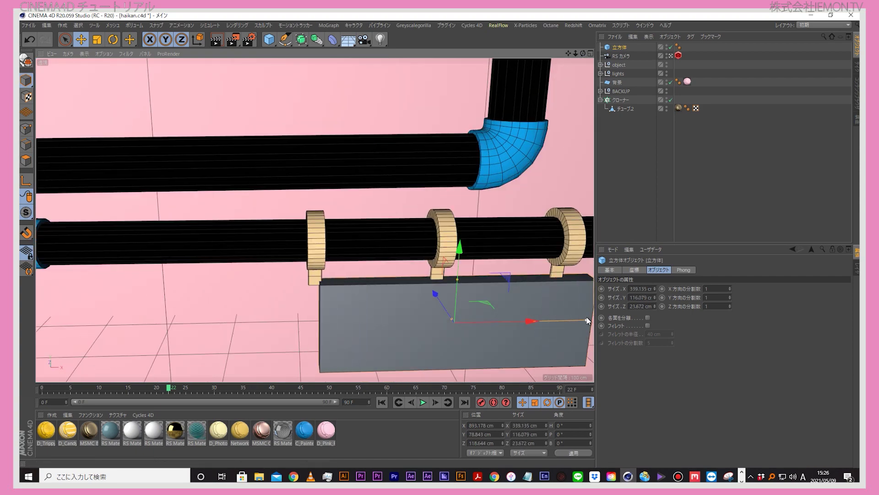
{"action": "left_click", "coordinate": [626, 47]}
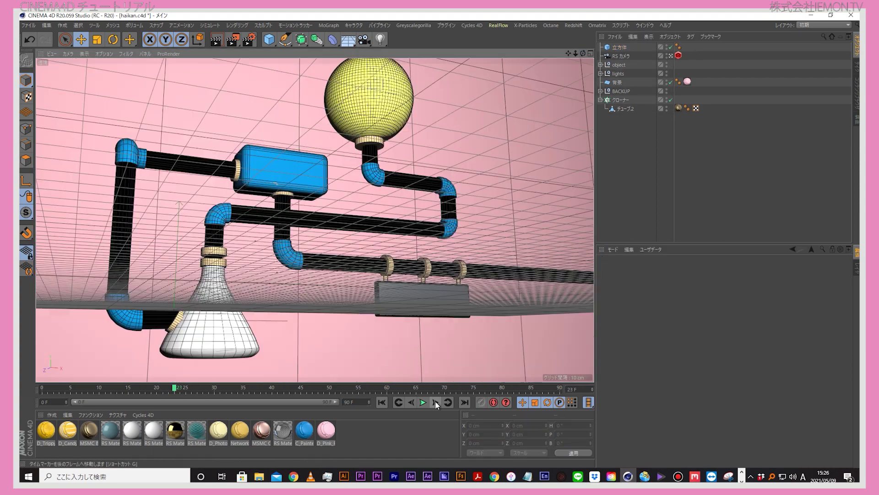
{"action": "left_click_drag", "start_coordinate": [110, 430], "coordinate": [621, 47]}
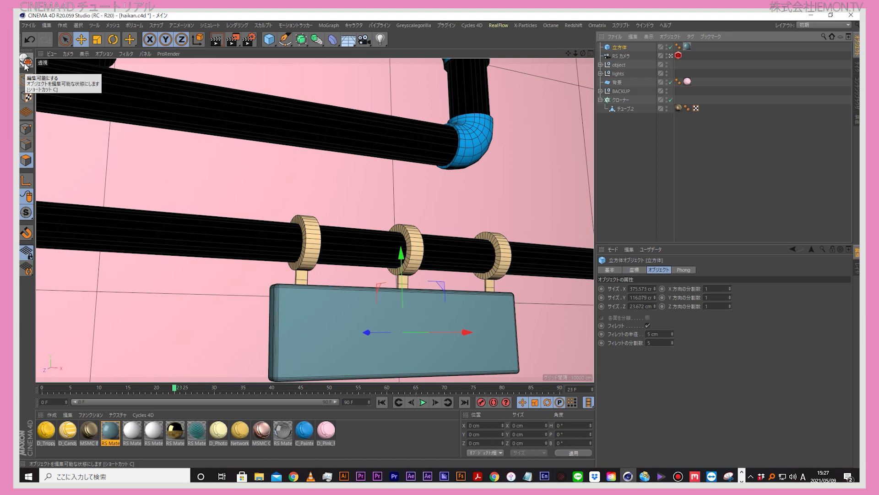
Step: Store a disabled copy of the sign cube in the BACKUP group
{"action": "left_click", "coordinate": [320, 65]}
{"action": "mouse_move", "coordinate": [623, 48]}
{"action": "left_mouse_down", "text": "ctrl"}
{"action": "mouse_move", "coordinate": [624, 111]}
{"action": "mouse_move", "coordinate": [621, 101]}
{"action": "left_mouse_up", "text": "ctrl"}
{"action": "left_click", "coordinate": [620, 91]}
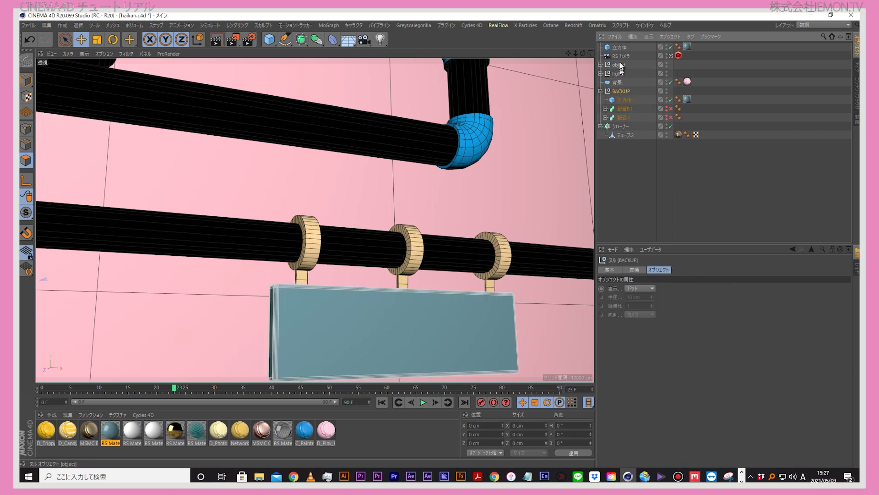
{"action": "left_click", "coordinate": [670, 100]}
Step: Make the original sign board editable and select its front face
{"action": "left_click", "coordinate": [620, 48]}
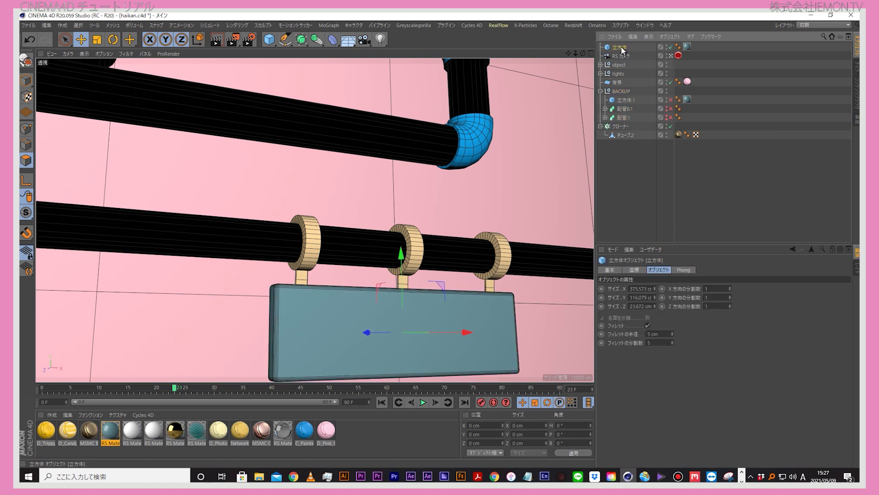
{"action": "left_click", "coordinate": [26, 60]}
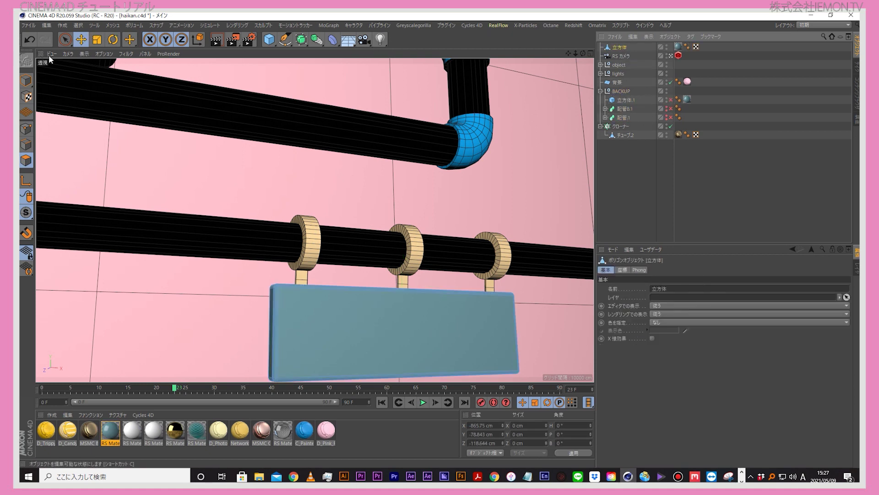
{"action": "left_click", "coordinate": [632, 175]}
{"action": "left_click", "coordinate": [619, 47]}
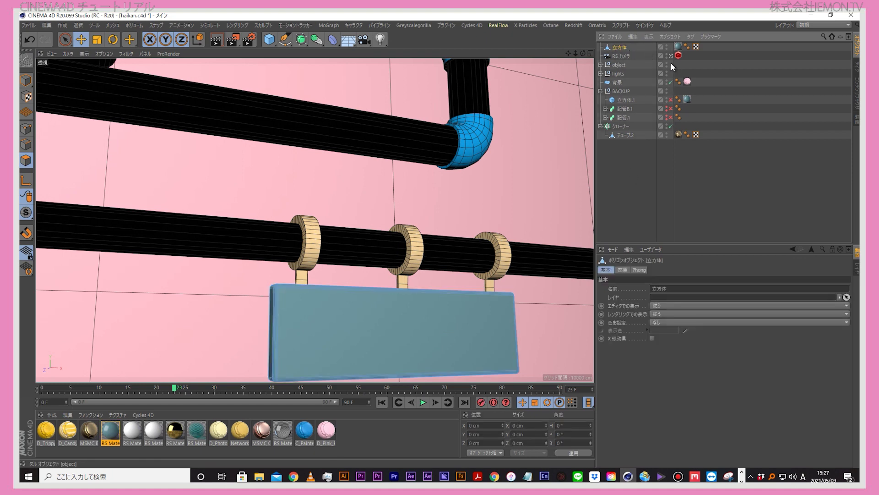
{"action": "left_click", "coordinate": [372, 323]}
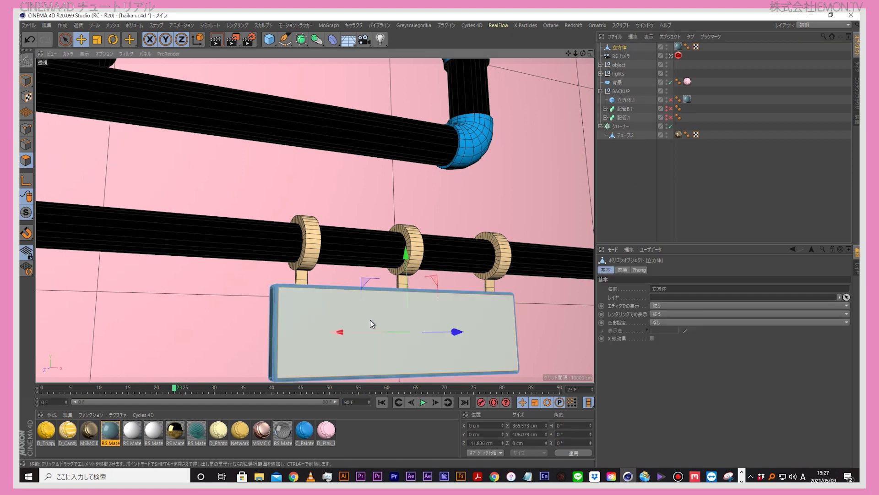
Step: Inset the sign's front face and extrude the inner panel inward to recess it
{"action": "right_click", "coordinate": [560, 284]}
{"action": "key", "text": "i"}
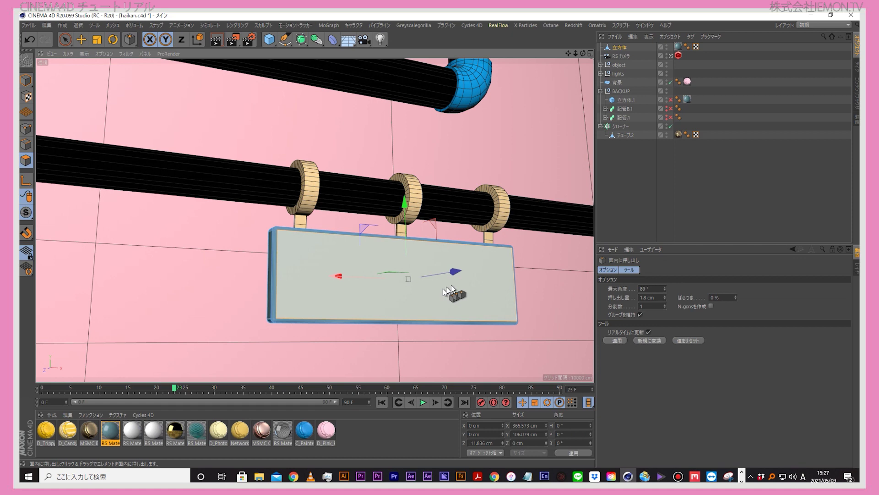
{"action": "left_click_drag", "start_coordinate": [557, 278], "coordinate": [555, 269]}
{"action": "key", "text": "m"}
{"action": "key", "text": "t"}
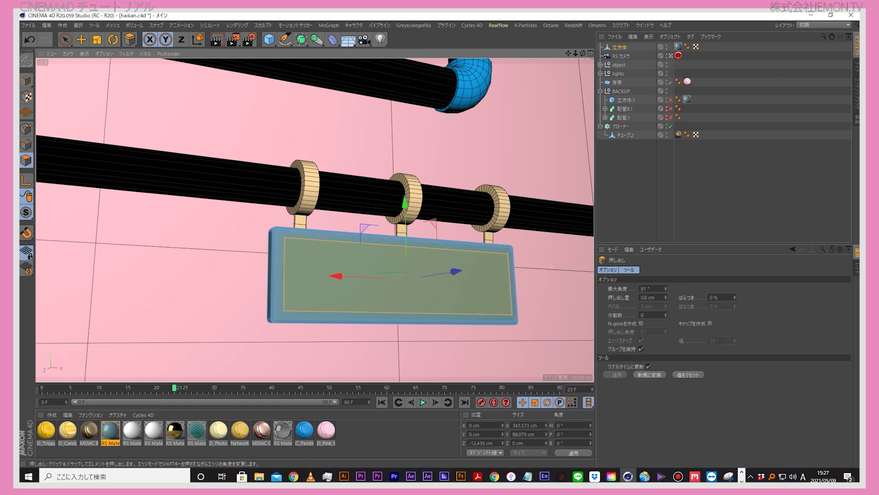
{"action": "mouse_move", "coordinate": [365, 314]}
{"action": "left_mouse_down", "text": "alt"}
{"action": "mouse_move", "coordinate": [458, 204]}
{"action": "mouse_move", "coordinate": [552, 115]}
{"action": "left_mouse_up", "text": "alt"}
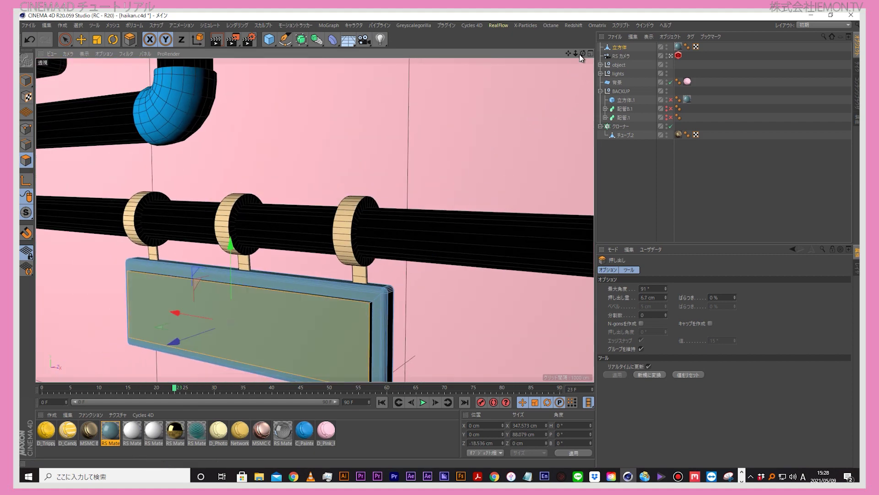
{"action": "left_click_drag", "start_coordinate": [579, 54], "coordinate": [503, 138]}
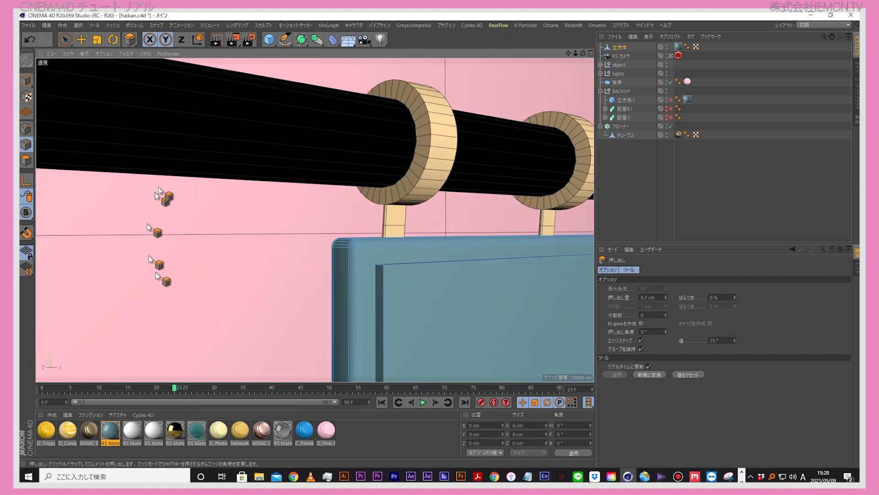
Step: Bevel the groove edges along the sign's top and underside
{"action": "key", "text": "m"}
{"action": "key", "text": "s"}
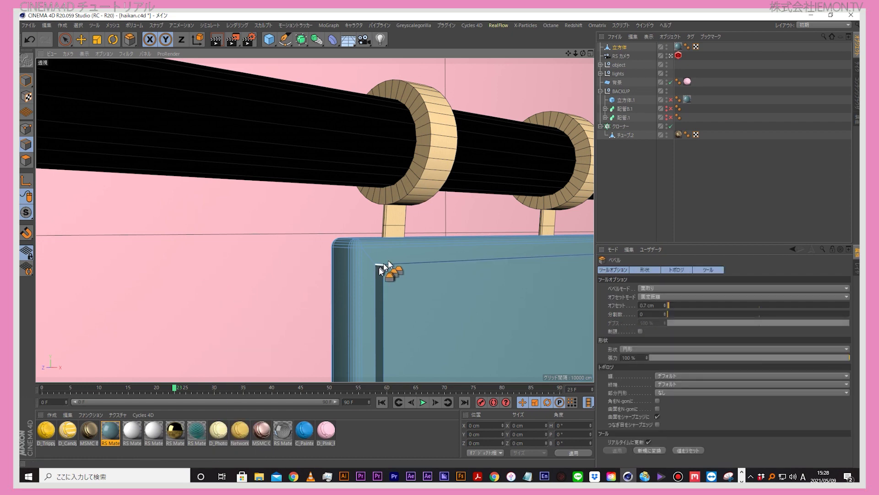
{"action": "left_click_drag", "start_coordinate": [584, 55], "coordinate": [550, 82]}
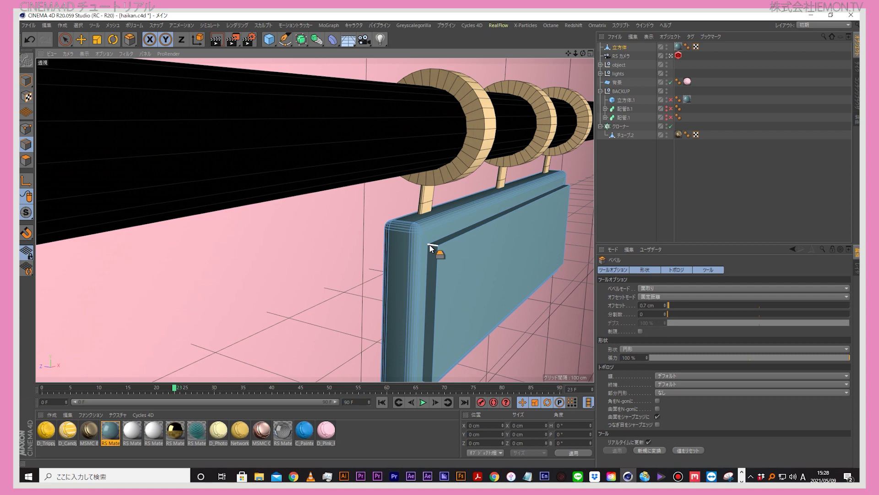
{"action": "left_click_drag", "start_coordinate": [583, 54], "coordinate": [512, 64]}
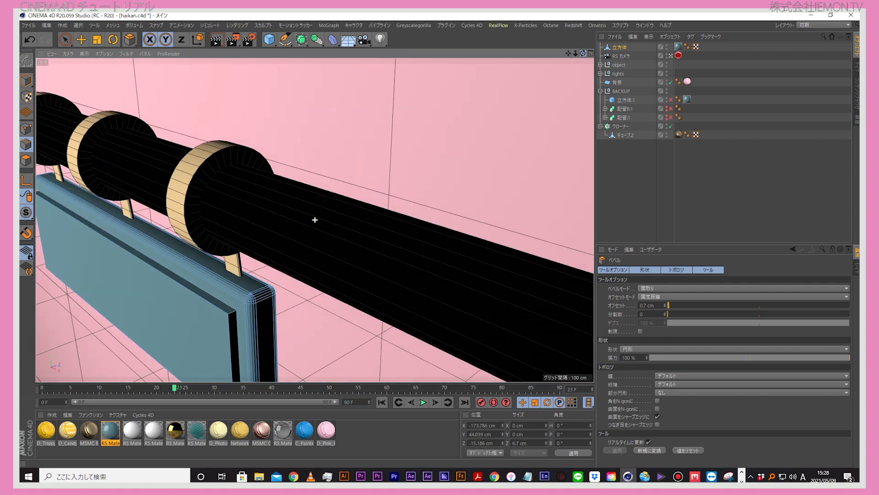
{"action": "left_click_drag", "start_coordinate": [582, 54], "coordinate": [573, 59]}
{"action": "left_click", "coordinate": [237, 244]}
{"action": "left_click_drag", "start_coordinate": [581, 51], "coordinate": [550, 73]}
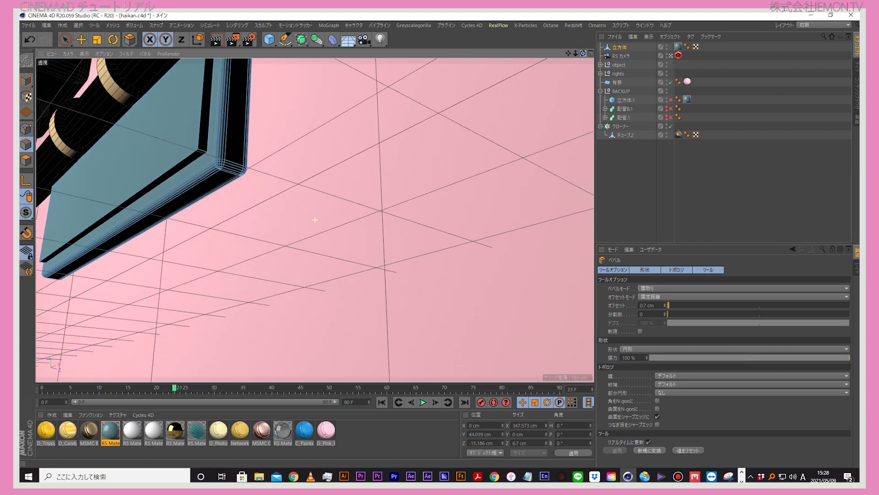
{"action": "left_click", "coordinate": [282, 115], "text": "shift"}
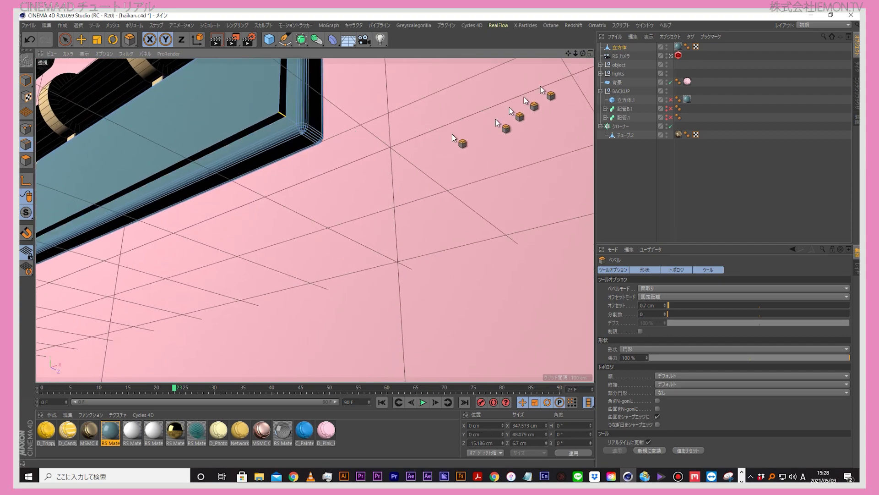
{"action": "left_click_drag", "start_coordinate": [583, 54], "coordinate": [407, 169]}
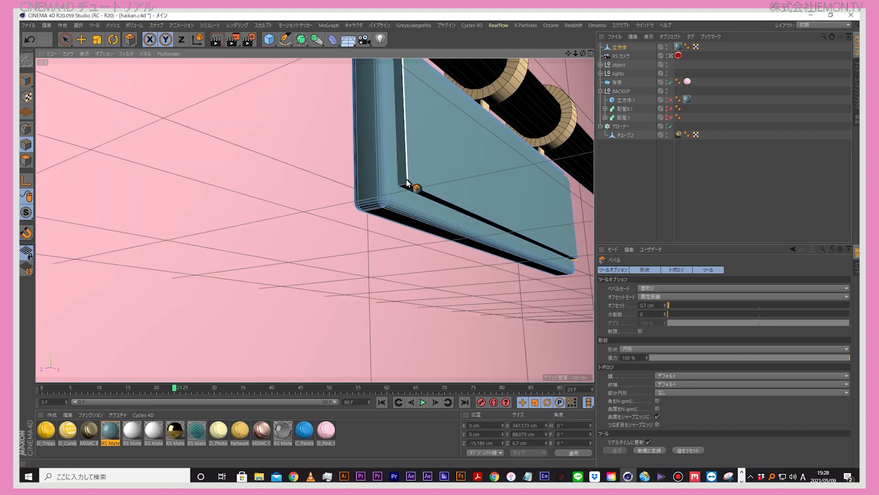
{"action": "mouse_move", "coordinate": [582, 54]}
{"action": "left_mouse_down"}
{"action": "mouse_move", "coordinate": [439, 204]}
{"action": "mouse_move", "coordinate": [435, 232]}
{"action": "left_mouse_up"}
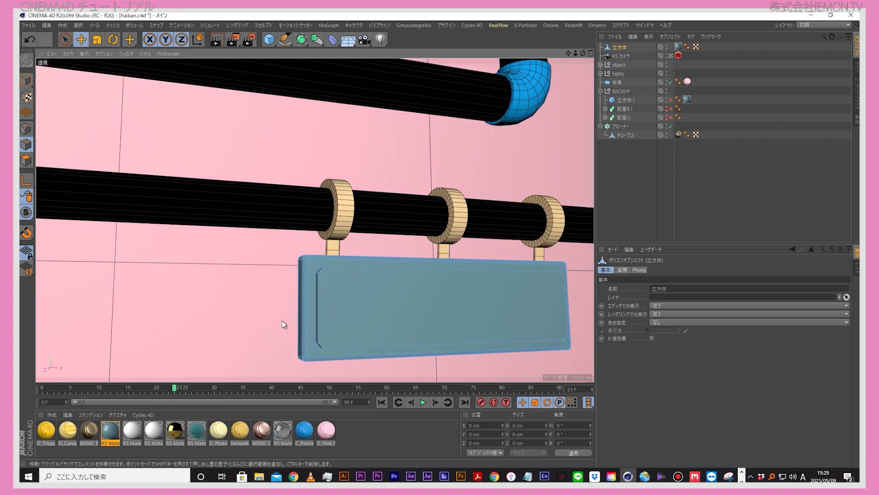
Step: Inset the sign face slightly again and extrude it 6.7 cm, leaving a thin border strip
{"action": "key", "text": "m"}
{"action": "key", "text": "w"}
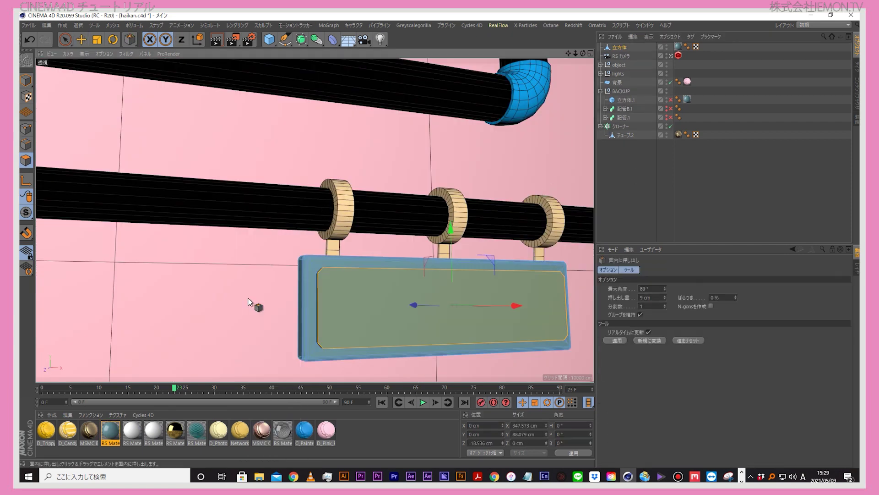
{"action": "left_click_drag", "start_coordinate": [220, 302], "coordinate": [243, 301]}
{"action": "key", "text": "d"}
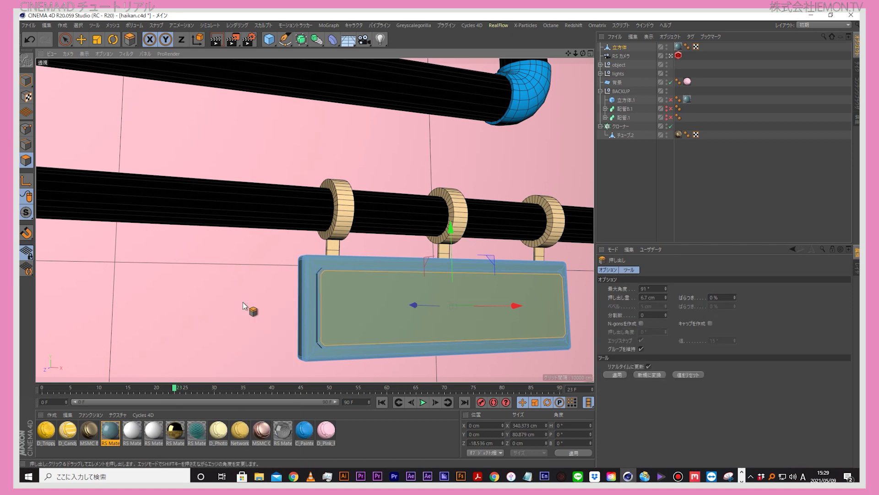
{"action": "key", "text": "u"}
{"action": "key", "text": "l"}
{"action": "scroll", "coordinate": [337, 231], "scroll_direction": "up", "scroll_amount": 5}
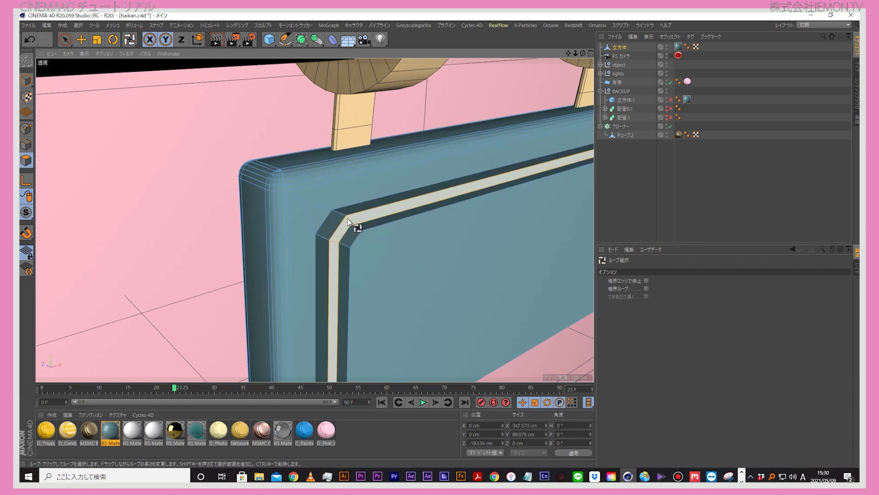
Step: Loop-select the rim strip and load MSMC Pine Wood Planks 2 from the MSMC - Redshift library
{"action": "left_click", "coordinate": [347, 223]}
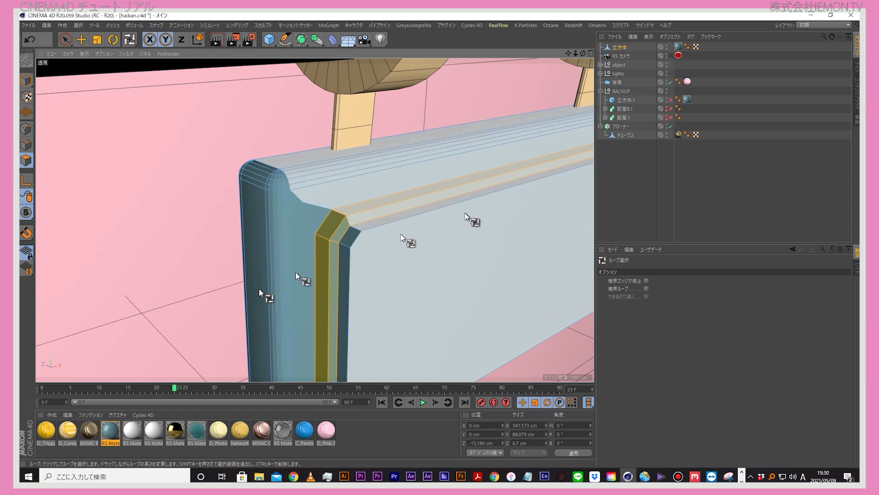
{"action": "left_click", "coordinate": [413, 25]}
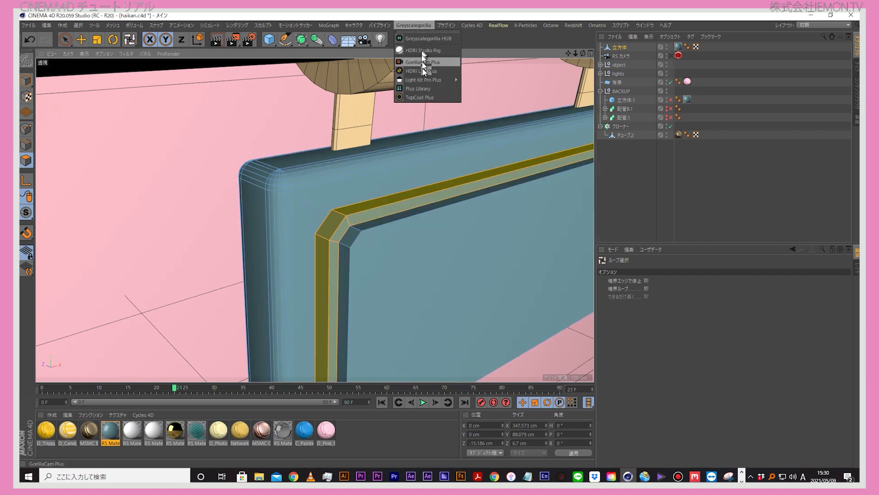
{"action": "left_click", "coordinate": [422, 84]}
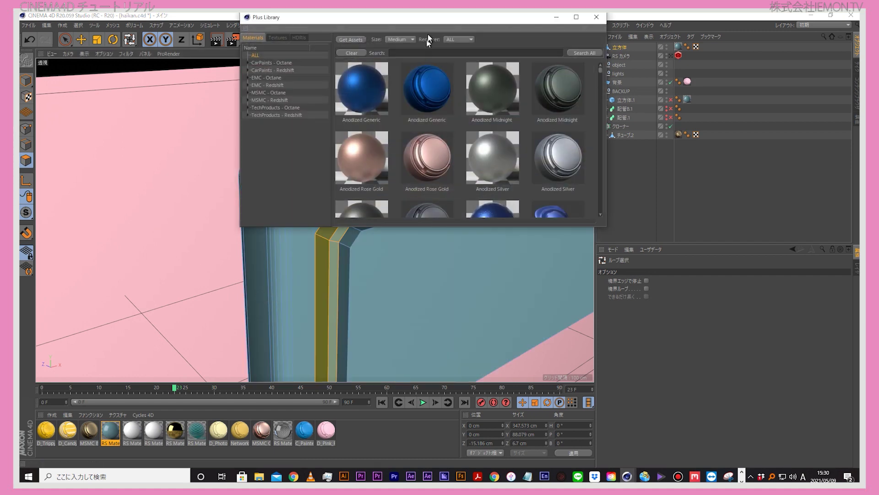
{"action": "left_click_drag", "start_coordinate": [428, 35], "coordinate": [258, 28]}
{"action": "left_click", "coordinate": [95, 110]}
{"action": "scroll", "coordinate": [229, 131], "scroll_direction": "down", "scroll_amount": 3}
{"action": "scroll", "coordinate": [255, 142], "scroll_direction": "down", "scroll_amount": 3}
{"action": "scroll", "coordinate": [256, 145], "scroll_direction": "down", "scroll_amount": 3}
{"action": "scroll", "coordinate": [256, 147], "scroll_direction": "down", "scroll_amount": 3}
{"action": "scroll", "coordinate": [255, 150], "scroll_direction": "down", "scroll_amount": 3}
{"action": "scroll", "coordinate": [255, 150], "scroll_direction": "down", "scroll_amount": 3}
{"action": "scroll", "coordinate": [258, 152], "scroll_direction": "down", "scroll_amount": 3}
{"action": "scroll", "coordinate": [256, 150], "scroll_direction": "up", "scroll_amount": 3}
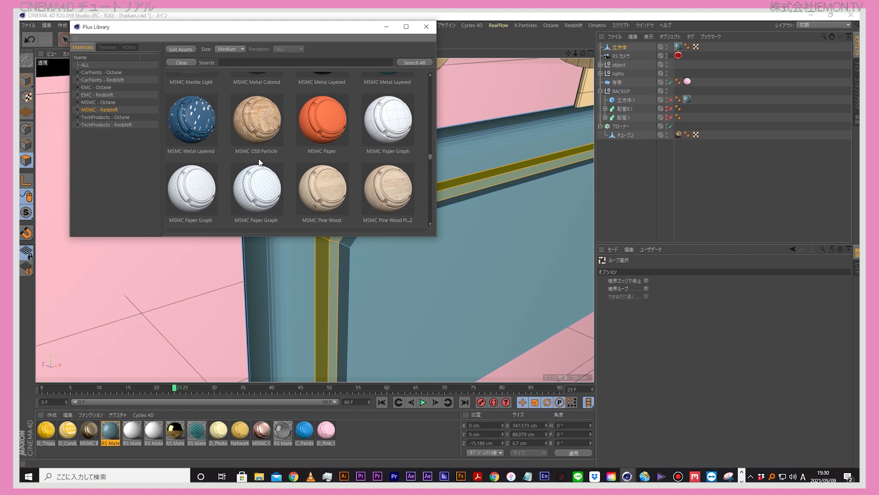
{"action": "double_click", "coordinate": [391, 184]}
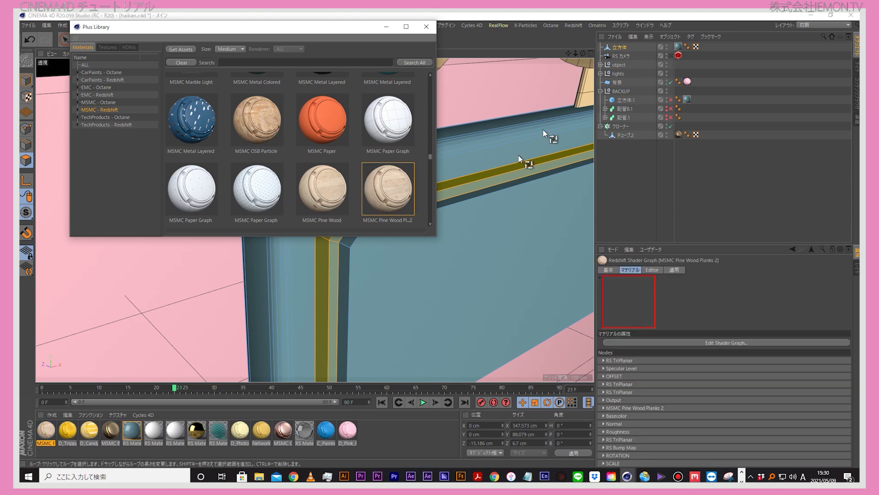
Step: Apply the Pine Wood Planks 2 material to the selected rim polygons
{"action": "left_click", "coordinate": [346, 236]}
{"action": "left_click_drag", "start_coordinate": [344, 236], "coordinate": [341, 227]}
{"action": "scroll", "coordinate": [463, 238], "scroll_direction": "down", "scroll_amount": 3}
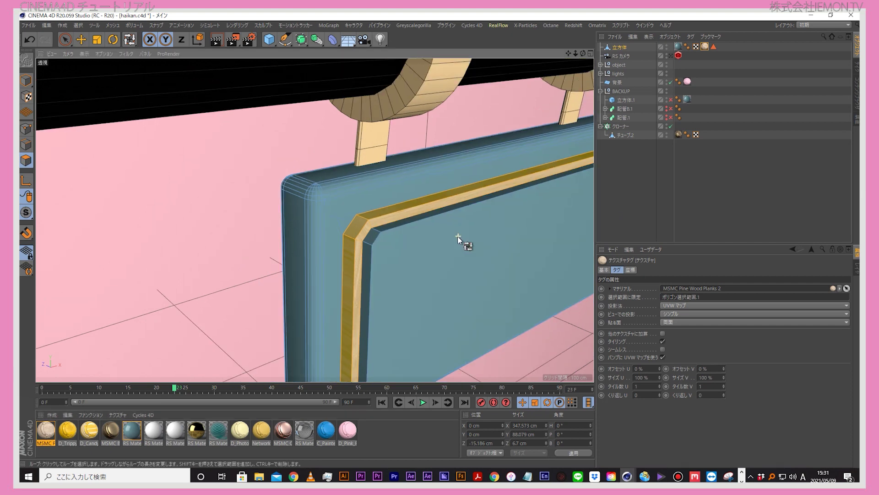
{"action": "scroll", "coordinate": [463, 237], "scroll_direction": "down", "scroll_amount": 3}
{"action": "key", "text": "e"}
{"action": "key", "text": "s"}
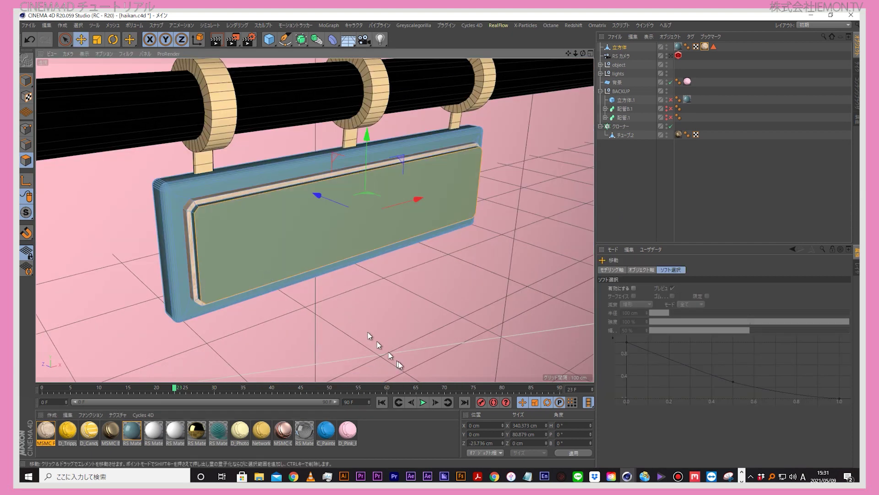
Step: Loop-select the inner panel and apply a new Redshift material using the Paper preset
{"action": "right_click", "coordinate": [431, 375]}
{"action": "left_click", "coordinate": [433, 363]}
{"action": "left_click", "coordinate": [339, 263]}
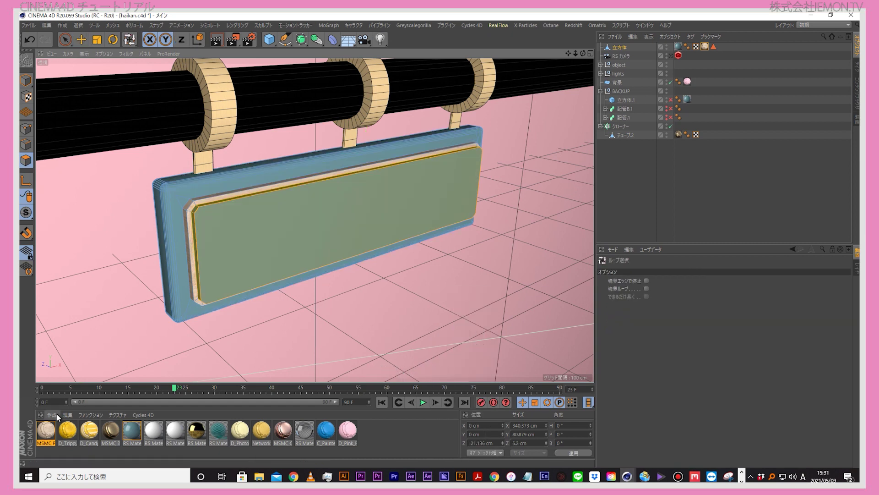
{"action": "left_click", "coordinate": [52, 414]}
{"action": "mouse_move", "coordinate": [96, 321]}
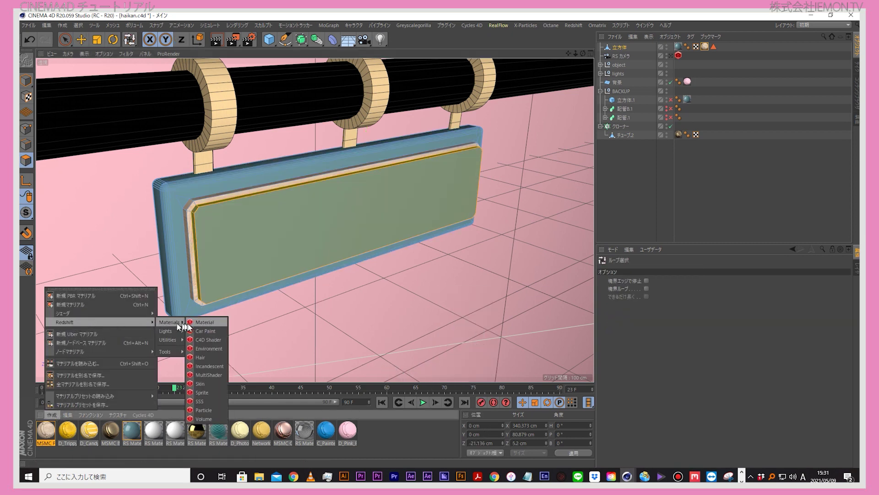
{"action": "left_click", "coordinate": [212, 341]}
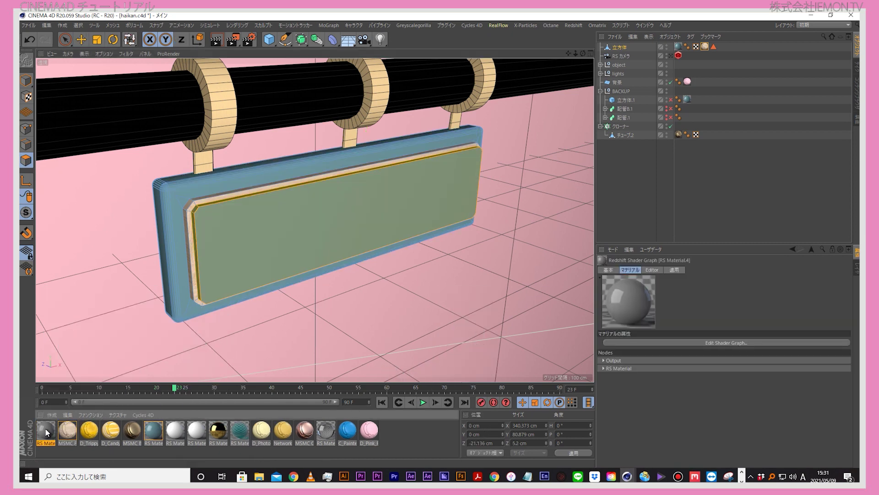
{"action": "left_click_drag", "start_coordinate": [275, 223], "coordinate": [275, 227]}
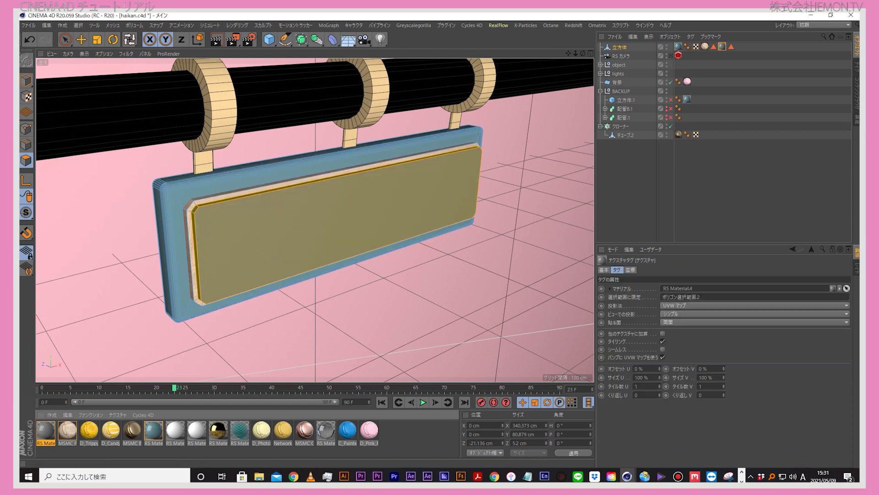
{"action": "left_click", "coordinate": [726, 343]}
{"action": "left_click", "coordinate": [550, 87]}
{"action": "left_click", "coordinate": [526, 220]}
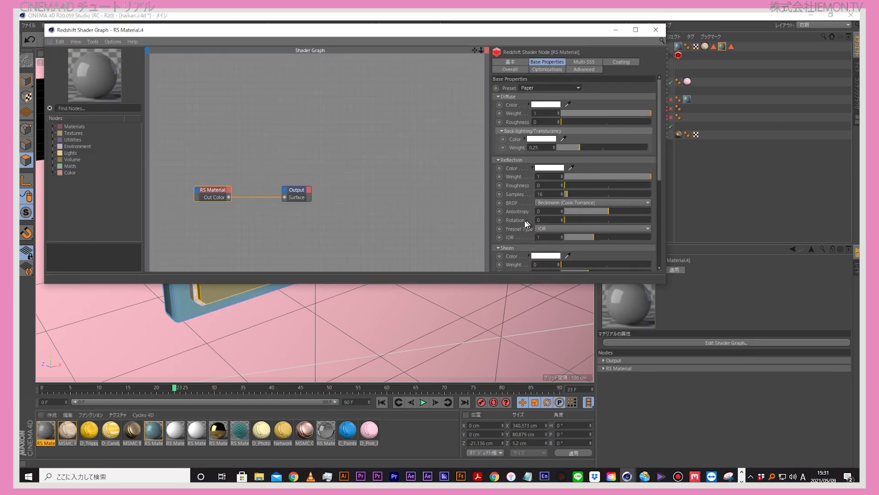
{"action": "left_click", "coordinate": [655, 29]}
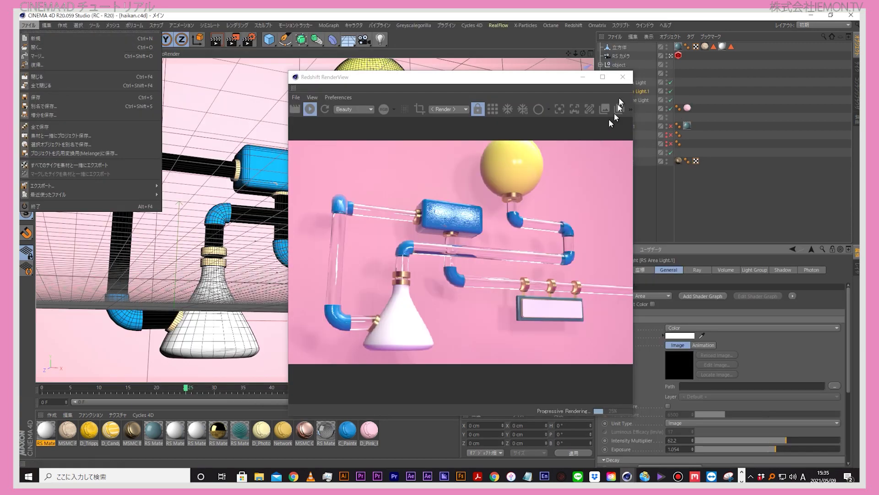
Step: Save the scene and close the Redshift render view
{"action": "left_click", "coordinate": [60, 97]}
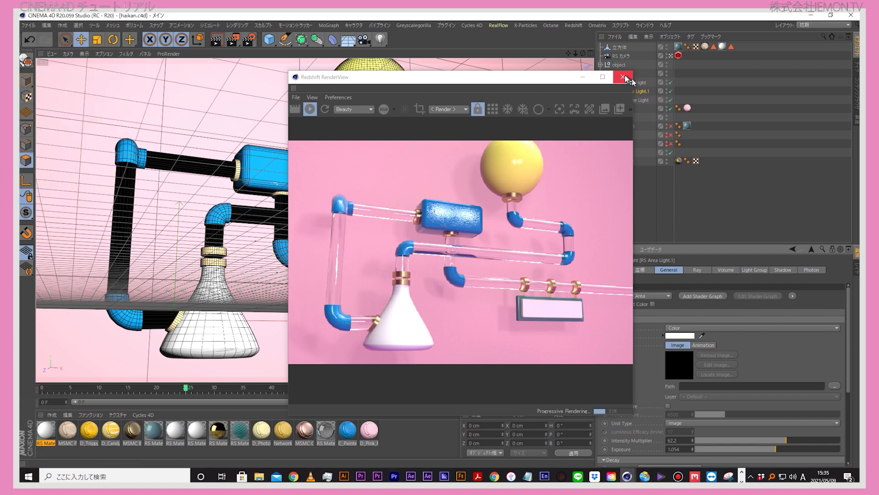
{"action": "left_click", "coordinate": [623, 77]}
{"action": "left_click", "coordinate": [658, 229]}
Step: Add a 'Cinema 4D' MoText object and move it down in front of the pipes
{"action": "left_click", "coordinate": [332, 26]}
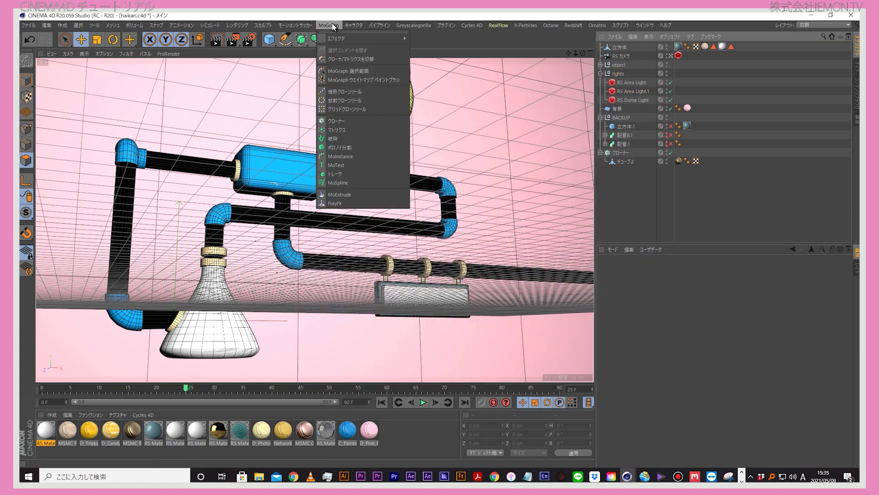
{"action": "left_click", "coordinate": [339, 165]}
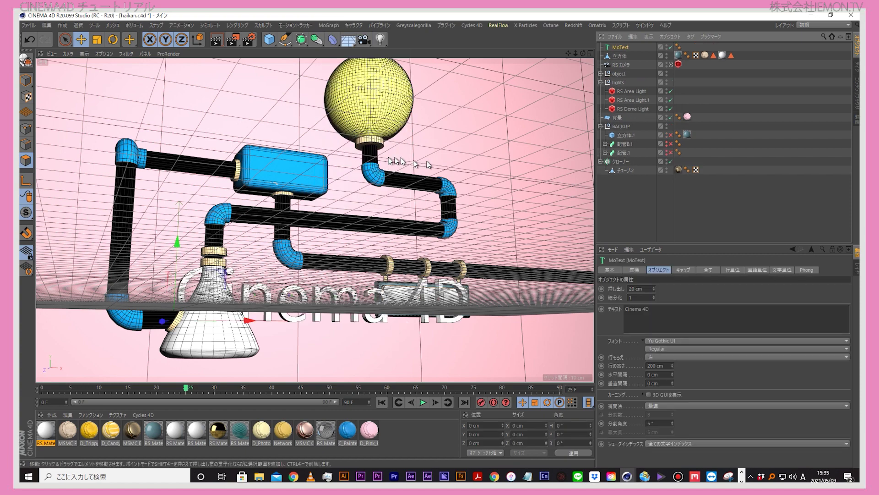
{"action": "left_click_drag", "start_coordinate": [178, 241], "coordinate": [188, 138]}
{"action": "left_click_drag", "start_coordinate": [247, 225], "coordinate": [395, 209]}
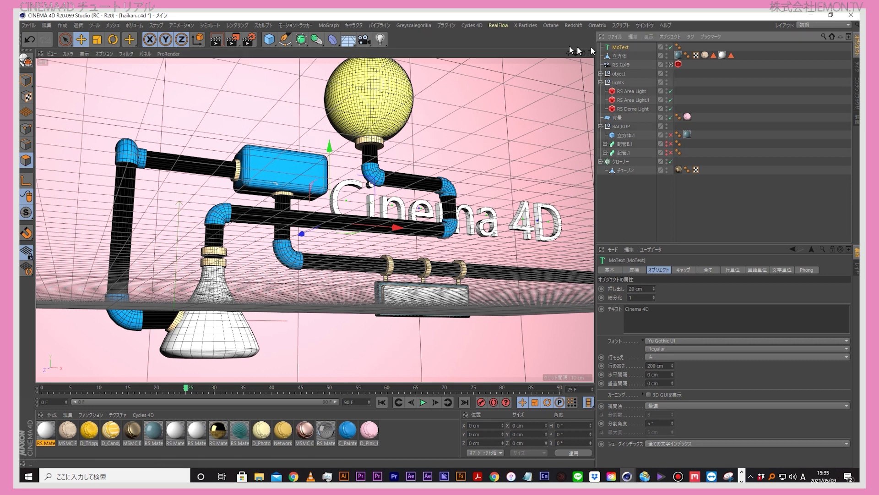
{"action": "left_click", "coordinate": [270, 46]}
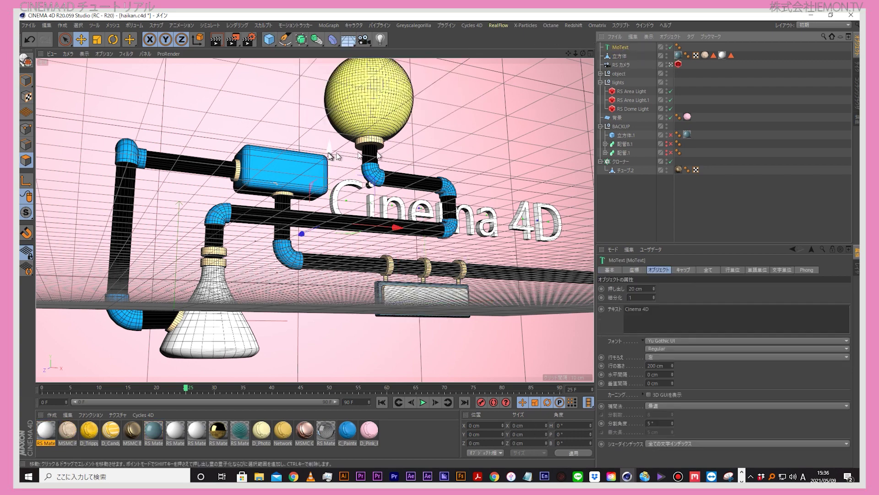
{"action": "left_click_drag", "start_coordinate": [326, 152], "coordinate": [337, 235]}
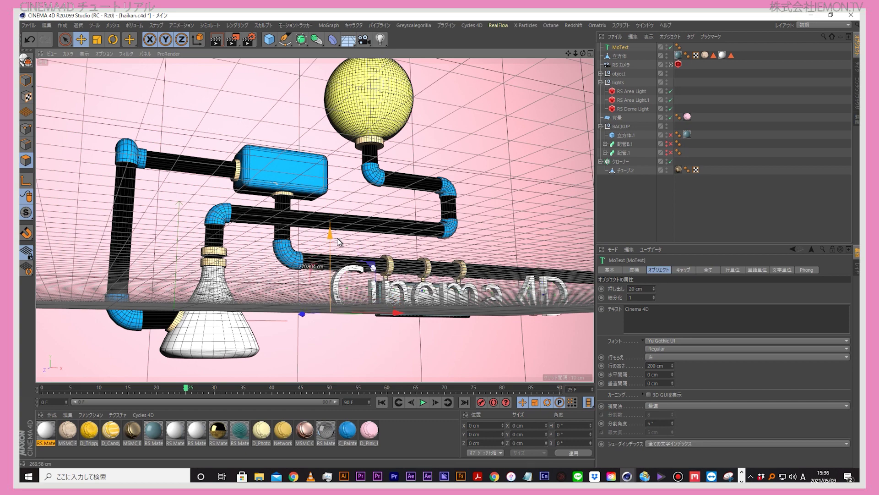
{"action": "left_click_drag", "start_coordinate": [580, 238], "coordinate": [580, 214]}
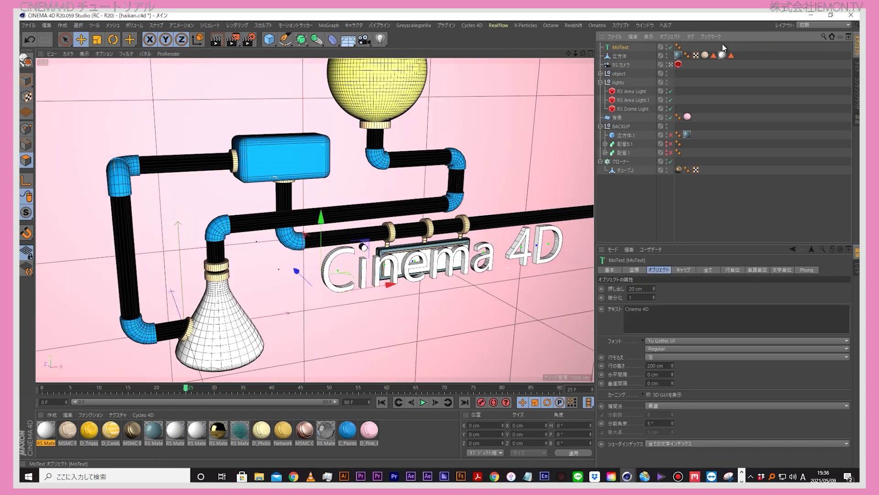
Step: Change the MoText content to 'IEMON.TV'
{"action": "left_click", "coordinate": [656, 309]}
{"action": "type", "text": "IEMON"}
{"action": "type", "text": ">TV"}
{"action": "key", "text": "BackSpace"}
{"action": "key", "text": "BackSpace"}
{"action": "key", "text": "BackSpace"}
{"action": "type", "text": ".TV"}
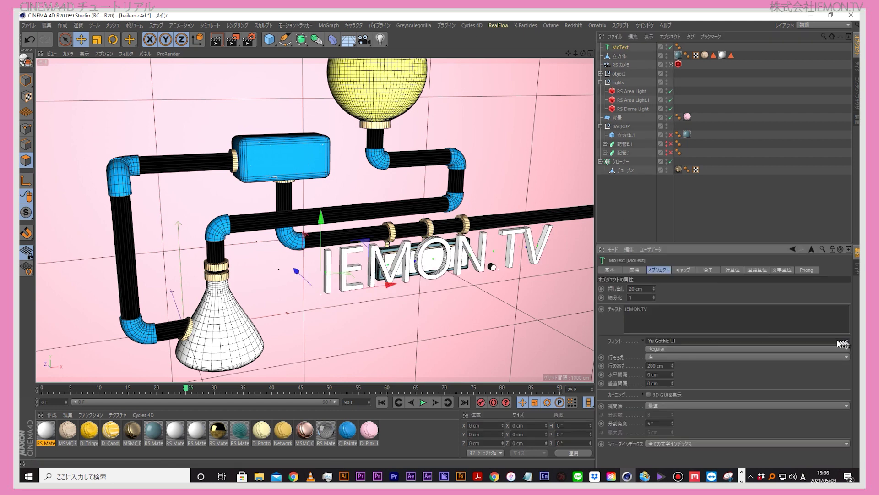
Step: Try several fonts and settle on Magneto for the text
{"action": "left_click", "coordinate": [771, 340]}
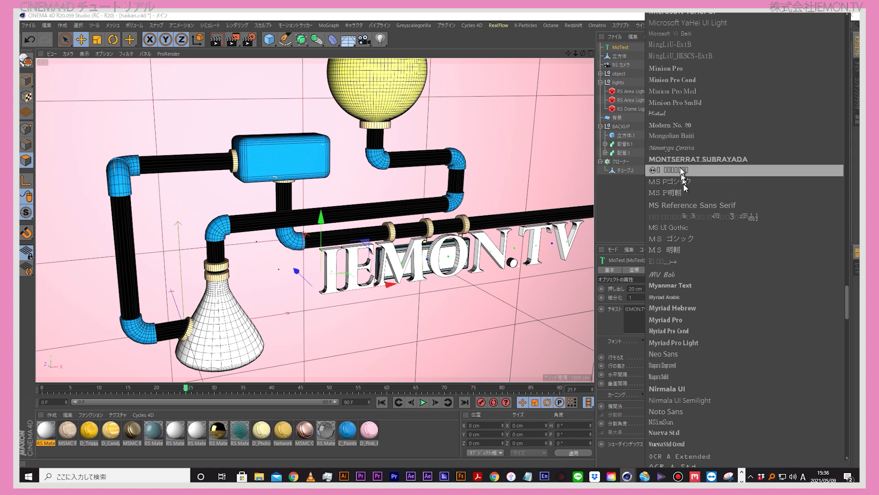
{"action": "scroll", "coordinate": [683, 161], "scroll_direction": "up", "scroll_amount": 3}
{"action": "left_click", "coordinate": [679, 147]}
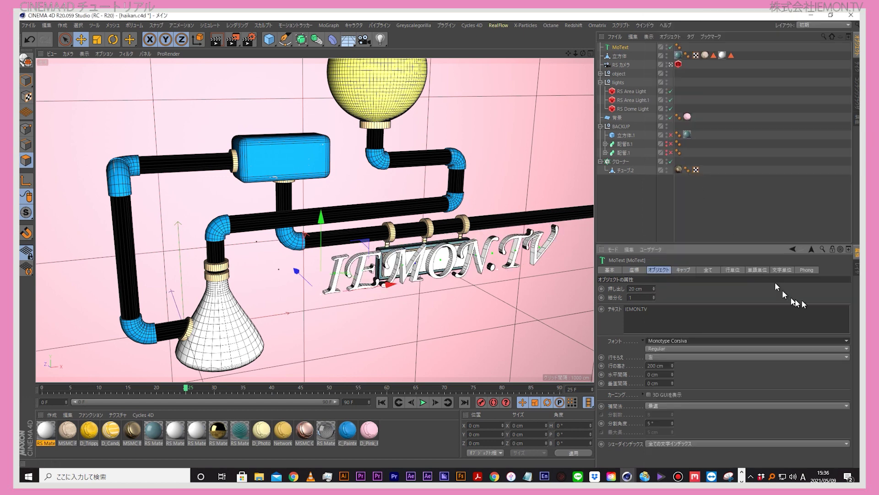
{"action": "left_click", "coordinate": [844, 339]}
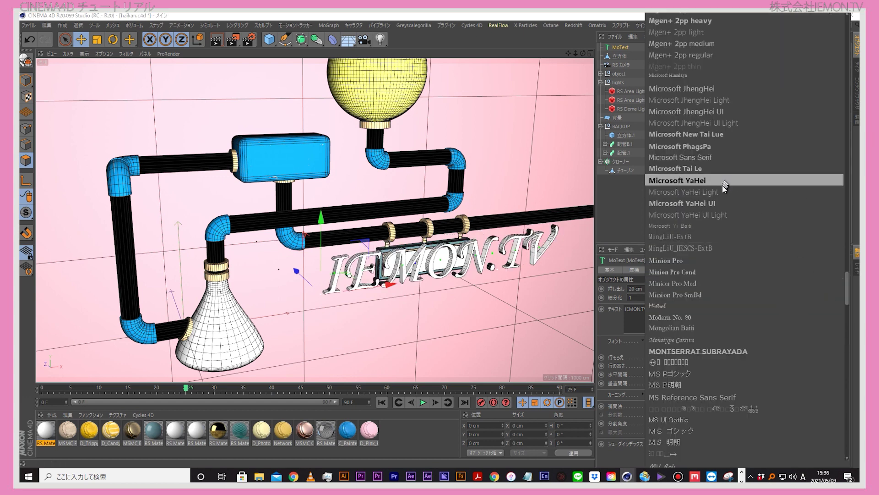
{"action": "scroll", "coordinate": [722, 197], "scroll_direction": "down", "scroll_amount": 3}
{"action": "scroll", "coordinate": [722, 224], "scroll_direction": "down", "scroll_amount": 2}
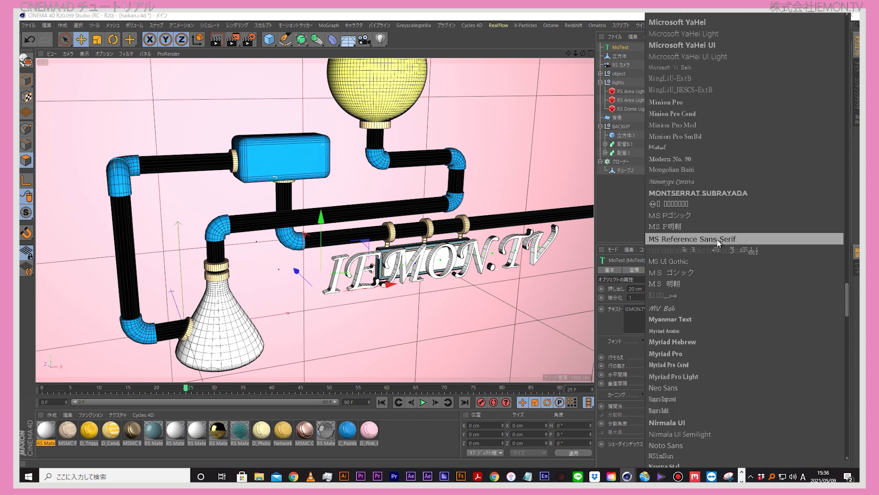
{"action": "scroll", "coordinate": [717, 240], "scroll_direction": "down", "scroll_amount": 2}
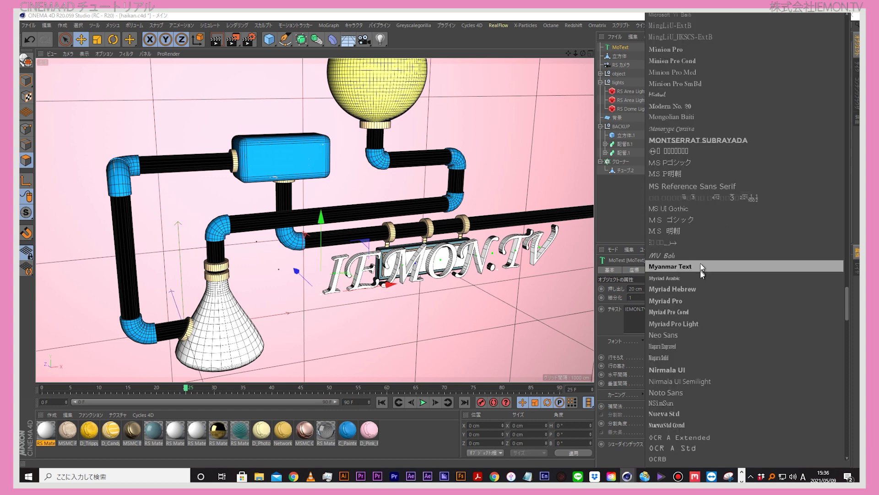
{"action": "left_click", "coordinate": [691, 301]}
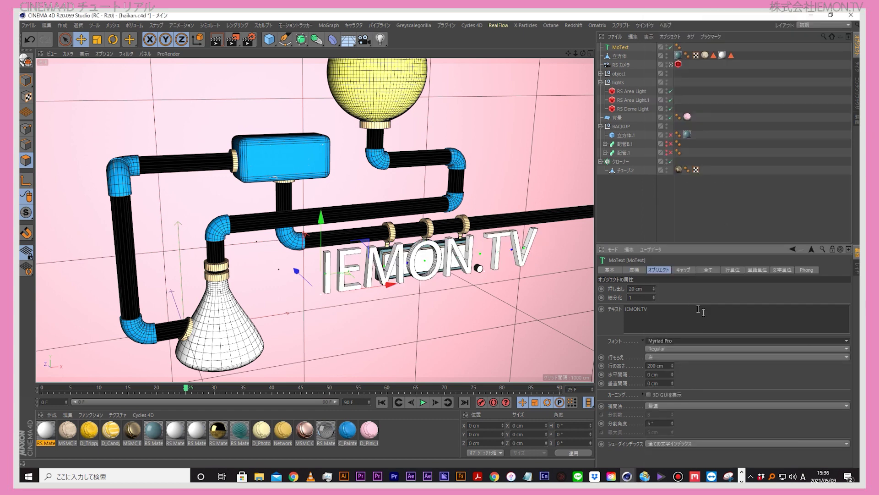
{"action": "left_click", "coordinate": [778, 341]}
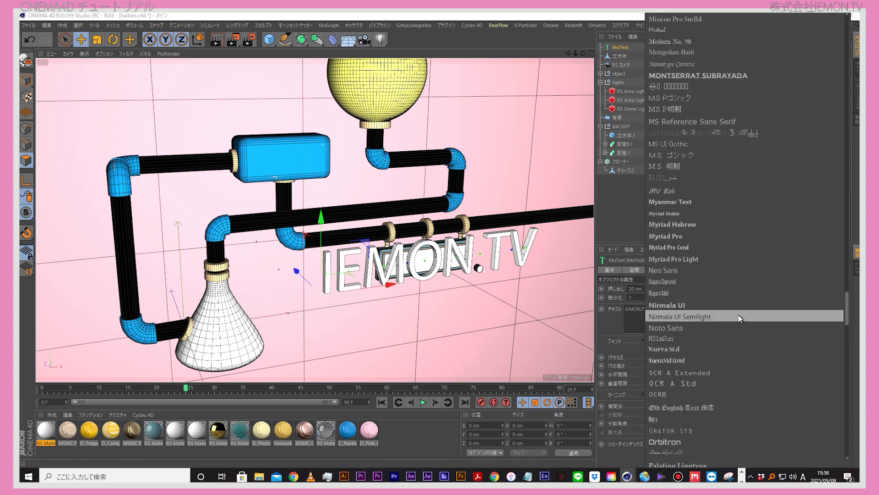
{"action": "left_click", "coordinate": [700, 330]}
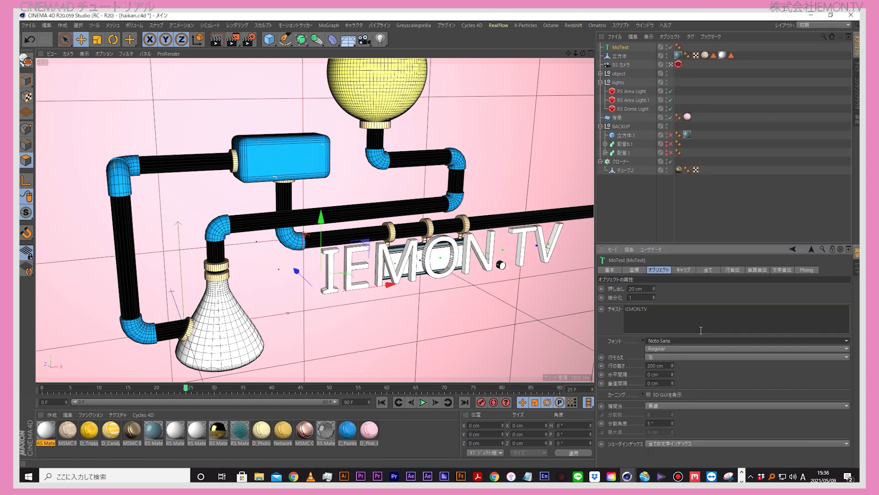
{"action": "left_click", "coordinate": [810, 345]}
{"action": "left_click", "coordinate": [706, 362]}
{"action": "left_click", "coordinate": [846, 341]}
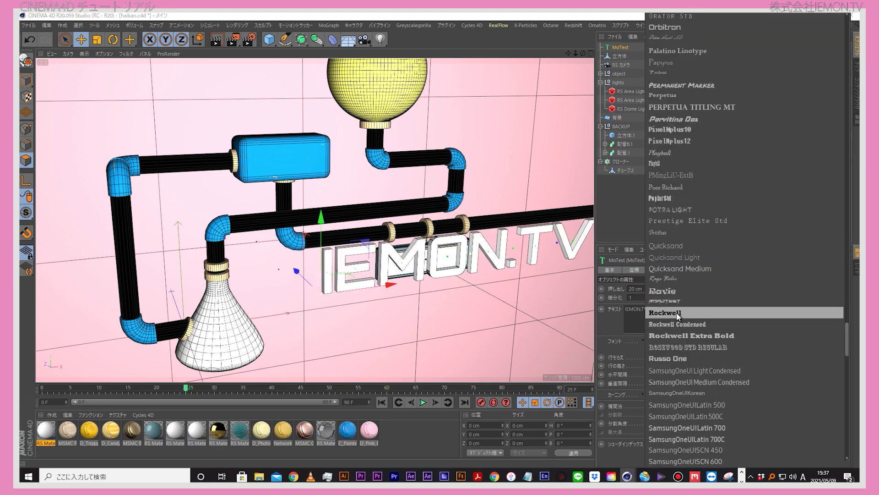
{"action": "scroll", "coordinate": [677, 309], "scroll_direction": "up", "scroll_amount": 5}
{"action": "scroll", "coordinate": [676, 309], "scroll_direction": "up", "scroll_amount": 5}
{"action": "scroll", "coordinate": [677, 309], "scroll_direction": "up", "scroll_amount": 5}
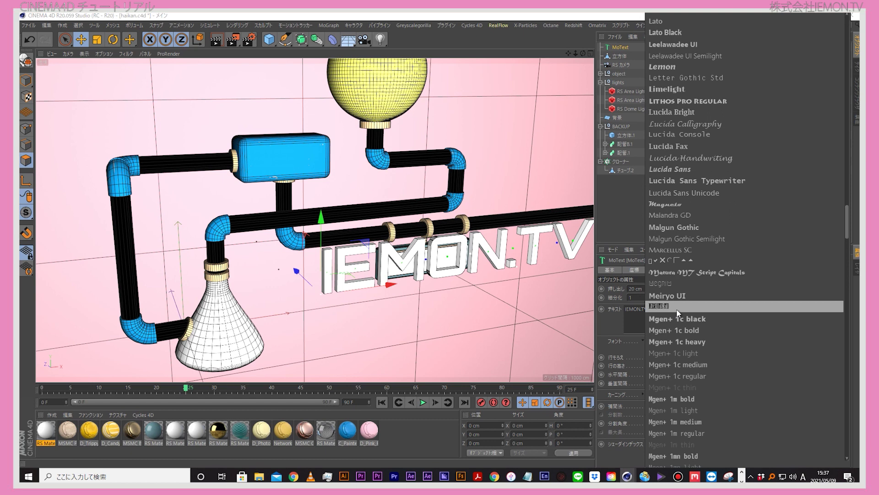
{"action": "left_click", "coordinate": [669, 204]}
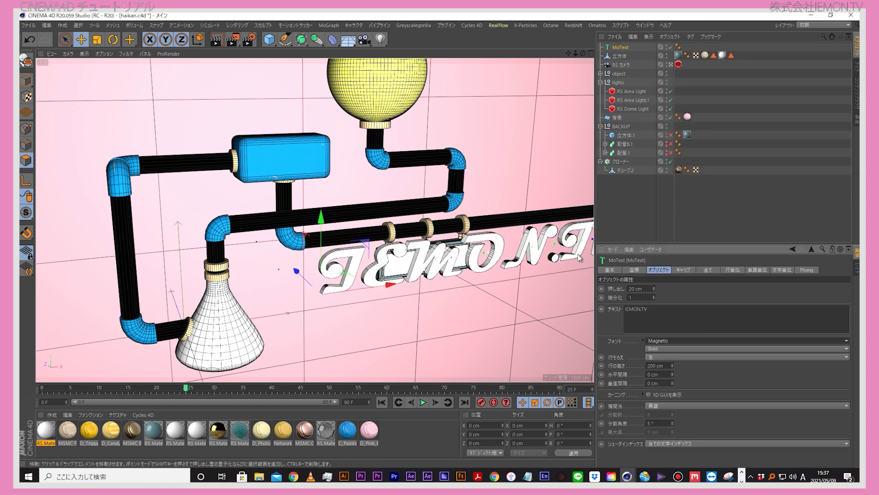
Step: Nudge the IEMON.TV text slightly lower
{"action": "left_click_drag", "start_coordinate": [319, 220], "coordinate": [347, 233]}
{"action": "left_click", "coordinate": [620, 210]}
{"action": "double_click", "coordinate": [620, 47]}
{"action": "type", "text": "IEMON.TV"}
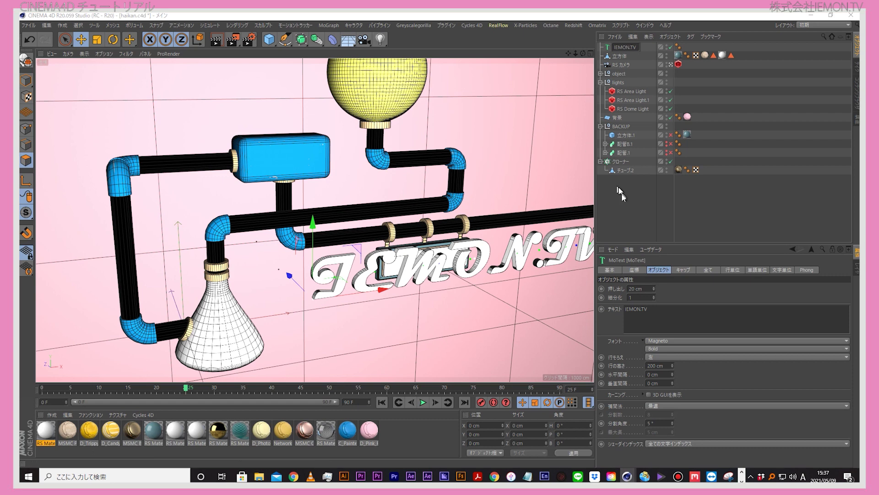
Step: Name the text IEMON.TV, centre-align it, and scale it to 0.5 on all axes
{"action": "key", "text": "Return"}
{"action": "left_click", "coordinate": [721, 359]}
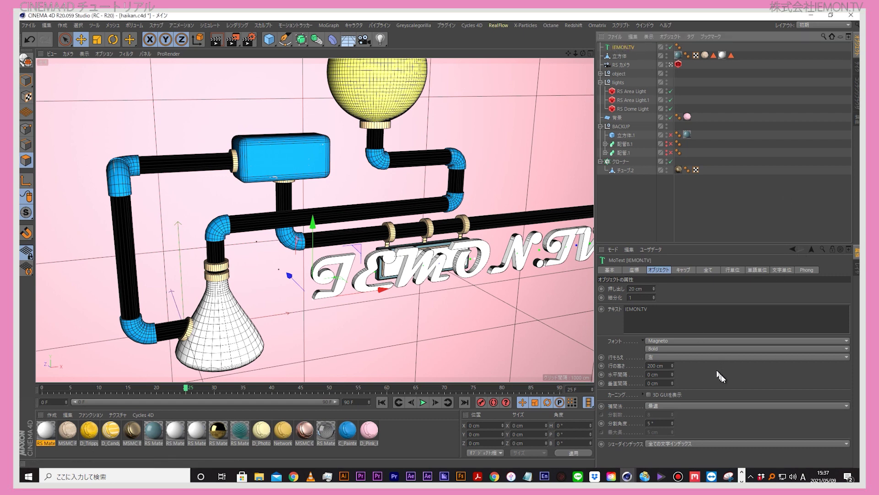
{"action": "left_click", "coordinate": [634, 269]}
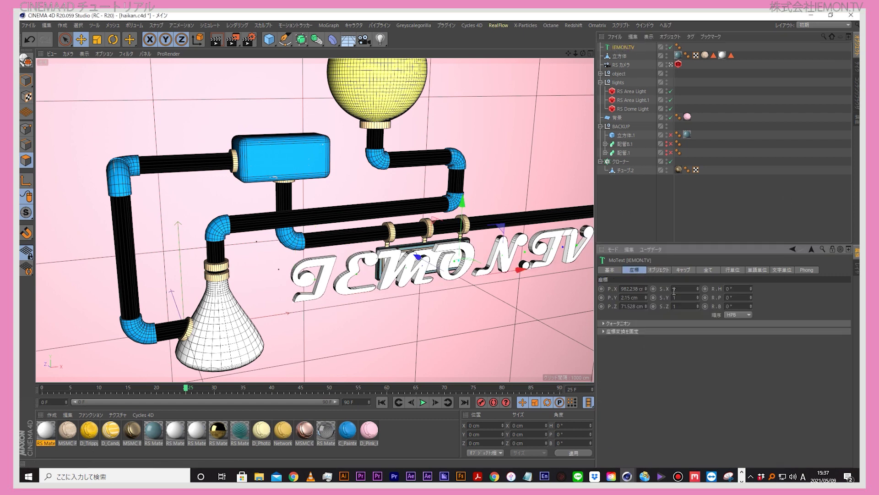
{"action": "left_click", "coordinate": [687, 288]}
{"action": "type", "text": ".5"}
{"action": "key", "text": "Return"}
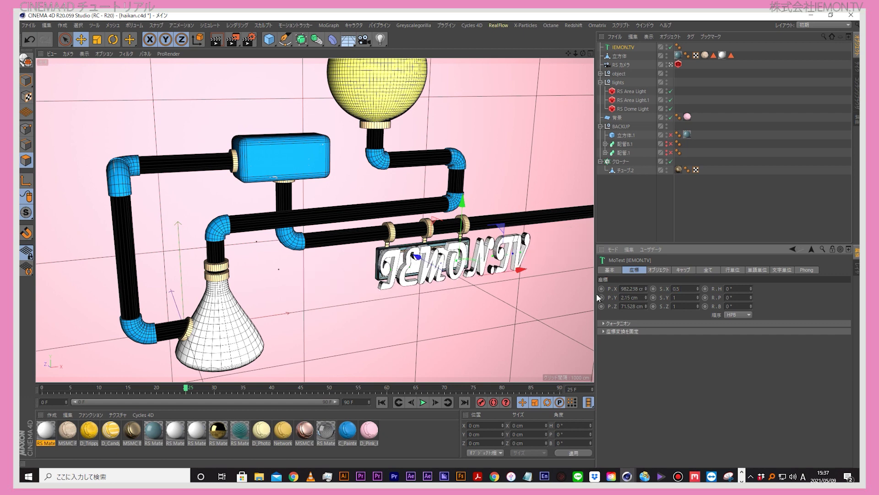
{"action": "left_click", "coordinate": [682, 297]}
{"action": "type", "text": ".5"}
{"action": "key", "text": "Tab"}
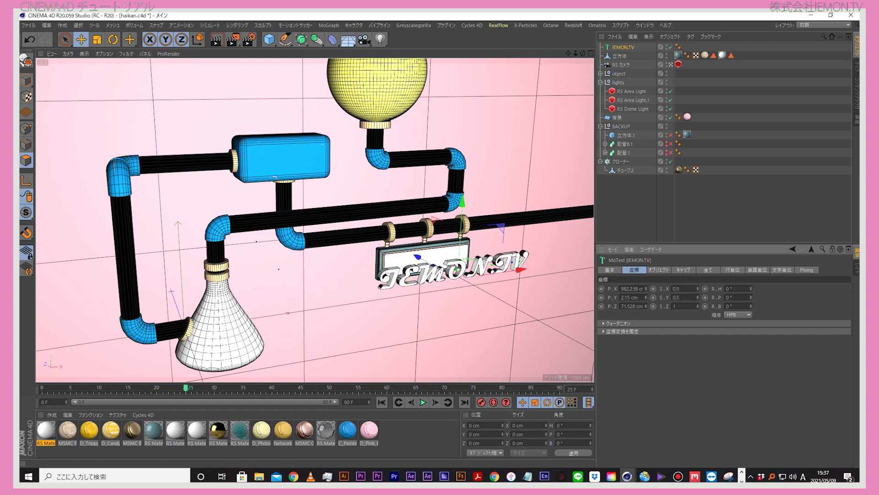
{"action": "type", "text": "0.5"}
{"action": "key", "text": "Return"}
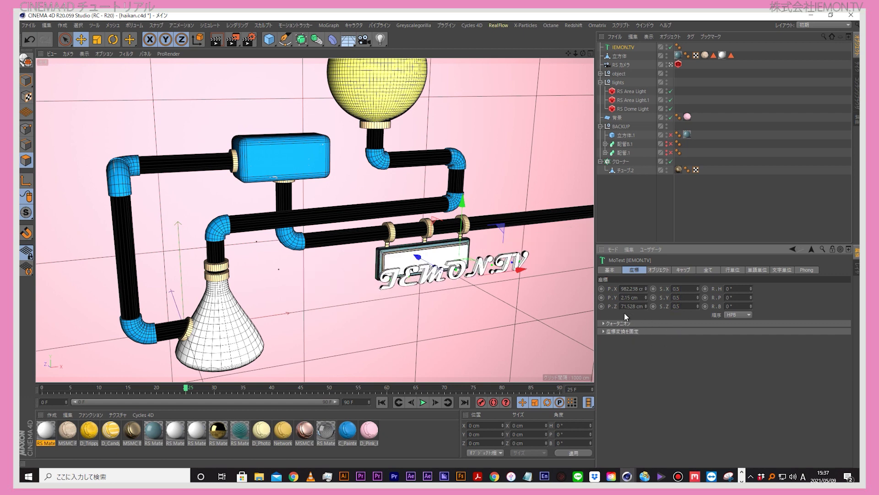
Step: Move the text onto the sign, shrink it to 0.3 scale, and apply the wood material
{"action": "scroll", "coordinate": [435, 272], "scroll_direction": "up", "scroll_amount": 2}
{"action": "scroll", "coordinate": [435, 272], "scroll_direction": "up", "scroll_amount": 2}
{"action": "left_click_drag", "start_coordinate": [435, 273], "coordinate": [424, 257]}
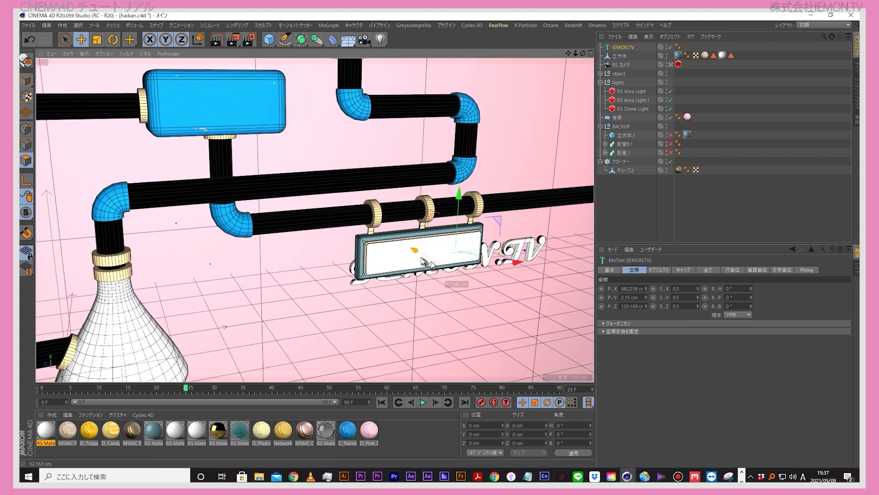
{"action": "left_click", "coordinate": [684, 288]}
{"action": "type", "text": "0.3"}
{"action": "key", "text": "Tab"}
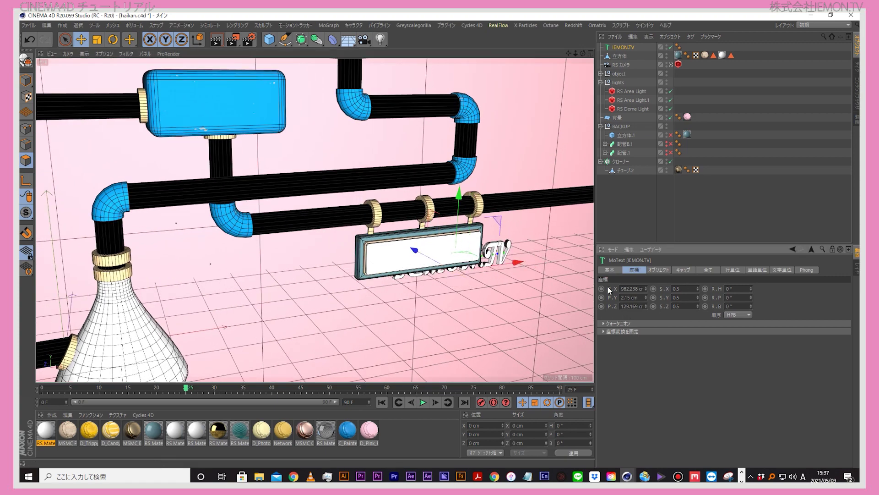
{"action": "type", "text": "0.3"}
{"action": "key", "text": "Return"}
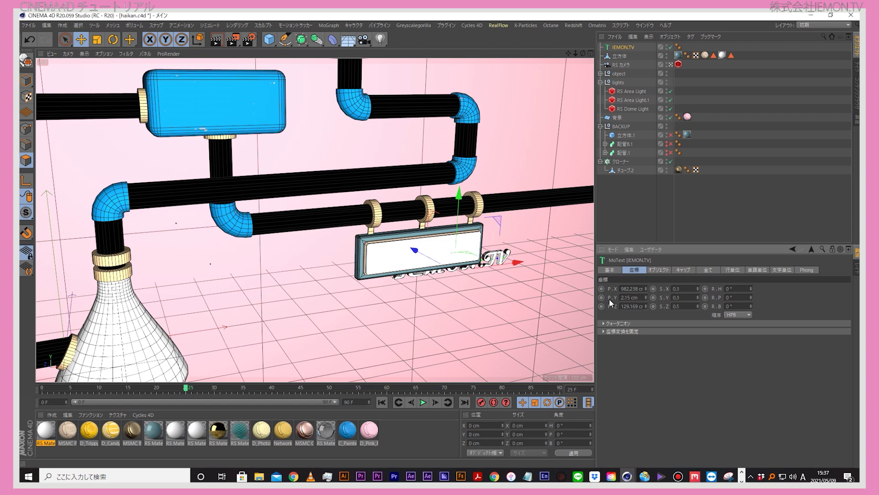
{"action": "type", "text": "0.3"}
{"action": "key", "text": "Return"}
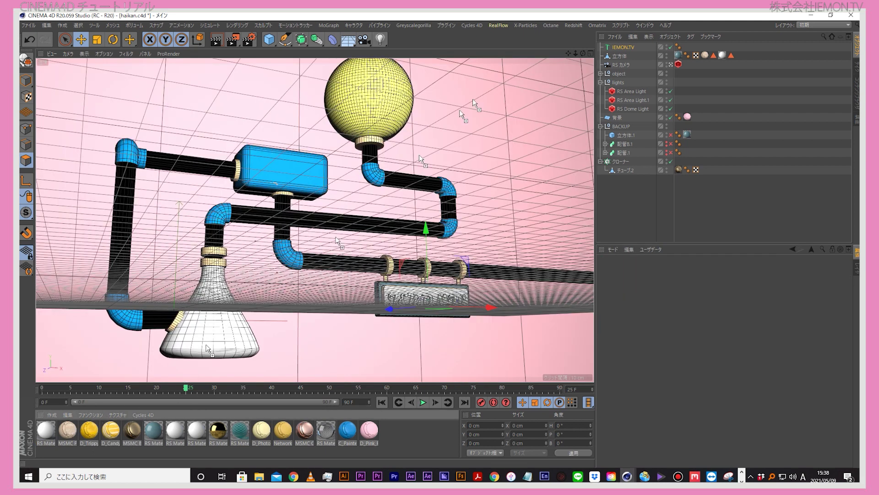
{"action": "left_click_drag", "start_coordinate": [68, 429], "coordinate": [620, 47]}
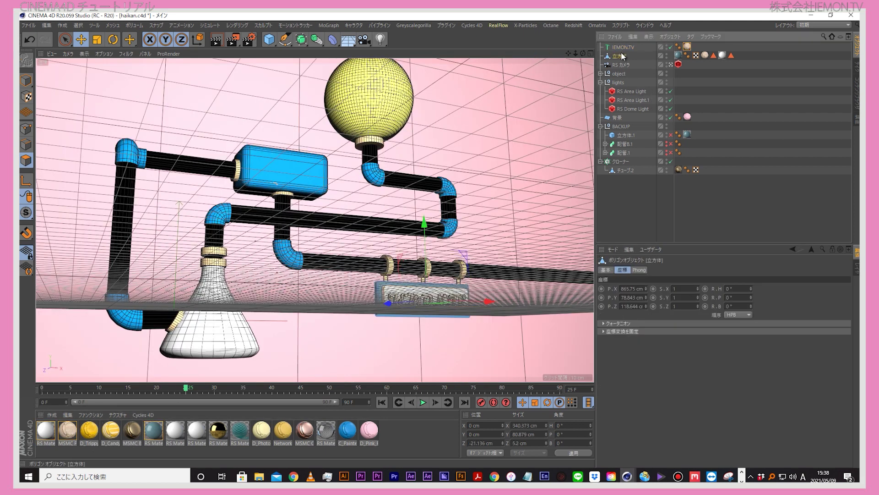
Step: Group the sign objects under a null named '接続' inside the 'object' group
{"action": "key", "text": "alt+g"}
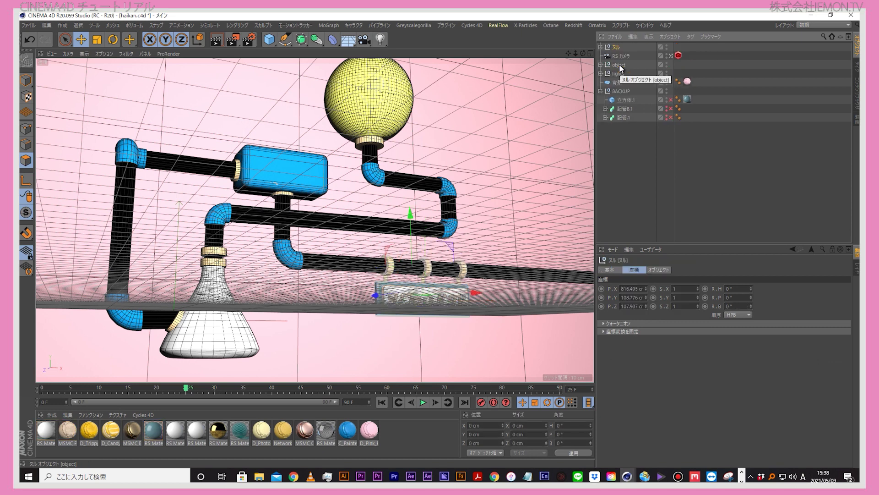
{"action": "double_click", "coordinate": [616, 48]}
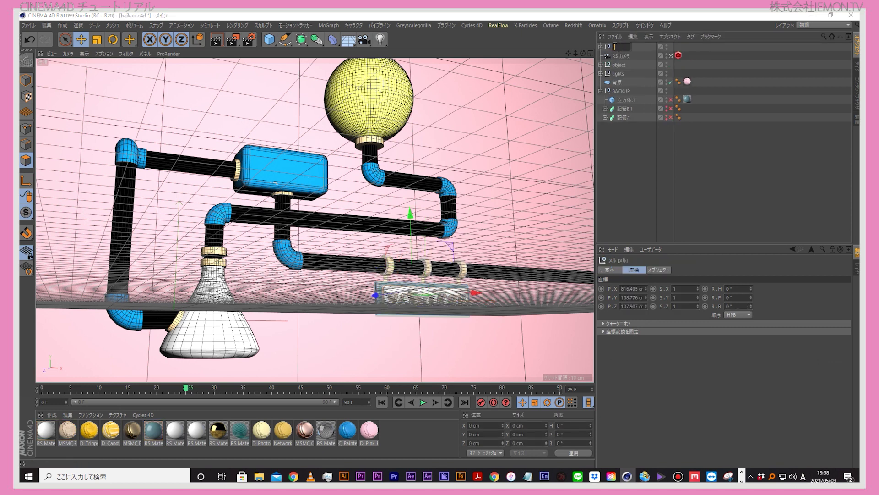
{"action": "type", "text": "接続"}
{"action": "key", "text": "Return"}
{"action": "key", "text": "Return"}
{"action": "left_click_drag", "start_coordinate": [616, 47], "coordinate": [622, 65]}
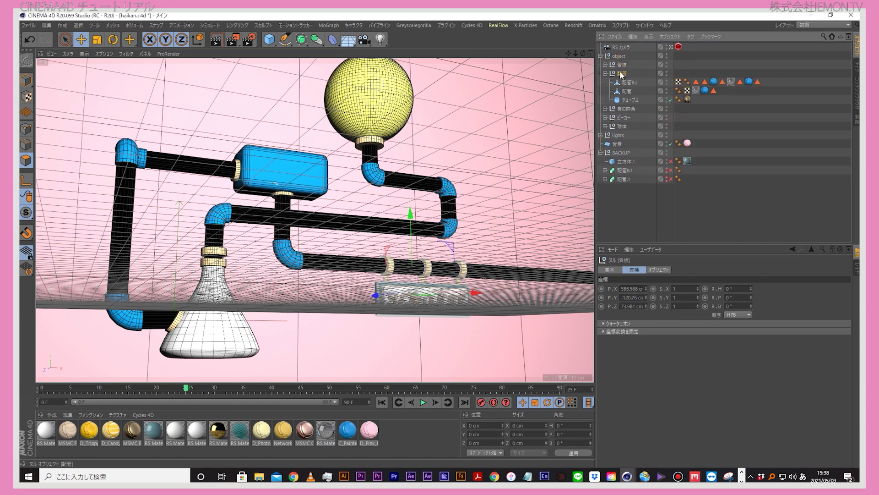
Step: Save the scene and open the Redshift render preview
{"action": "left_click", "coordinate": [29, 25]}
{"action": "left_click", "coordinate": [36, 97]}
{"action": "left_click", "coordinate": [578, 25]}
{"action": "left_click", "coordinate": [580, 91]}
{"action": "left_click_drag", "start_coordinate": [596, 87], "coordinate": [414, 57]}
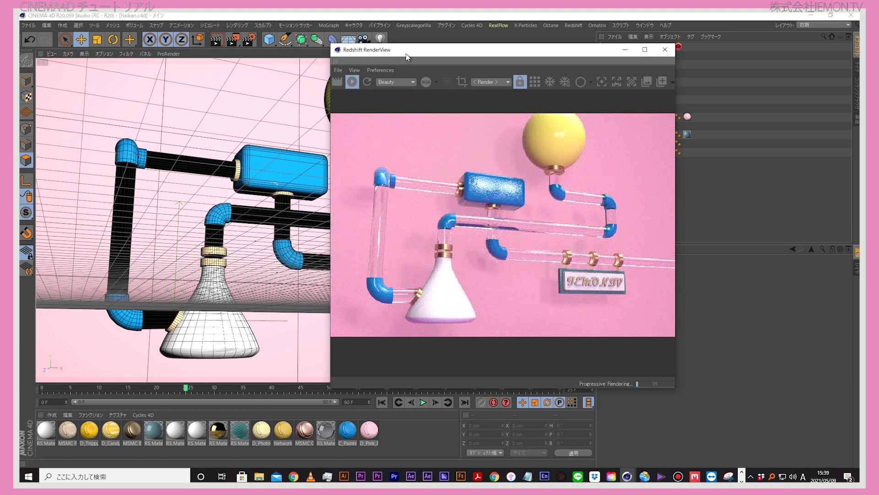
Step: Duplicate RS Area Light.1, then move and rotate the copy toward the scene
{"action": "left_click_drag", "start_coordinate": [406, 57], "coordinate": [208, 33]}
{"action": "left_click", "coordinate": [601, 109]}
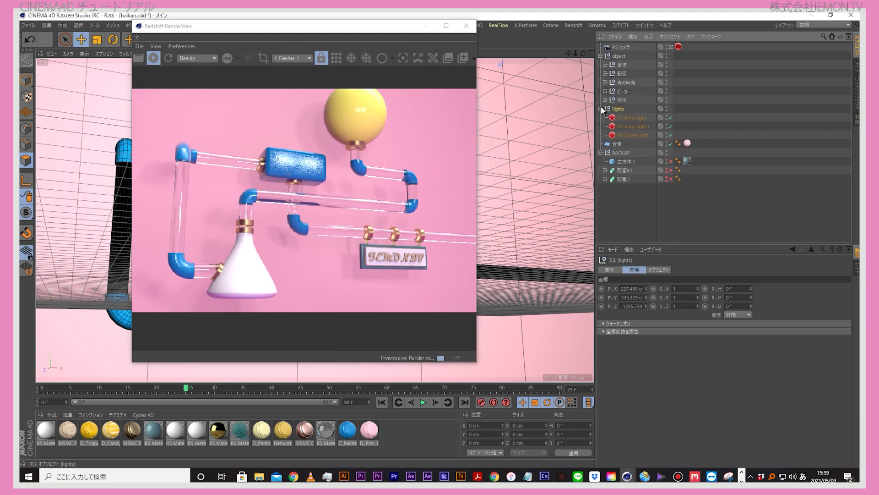
{"action": "left_click", "coordinate": [635, 126]}
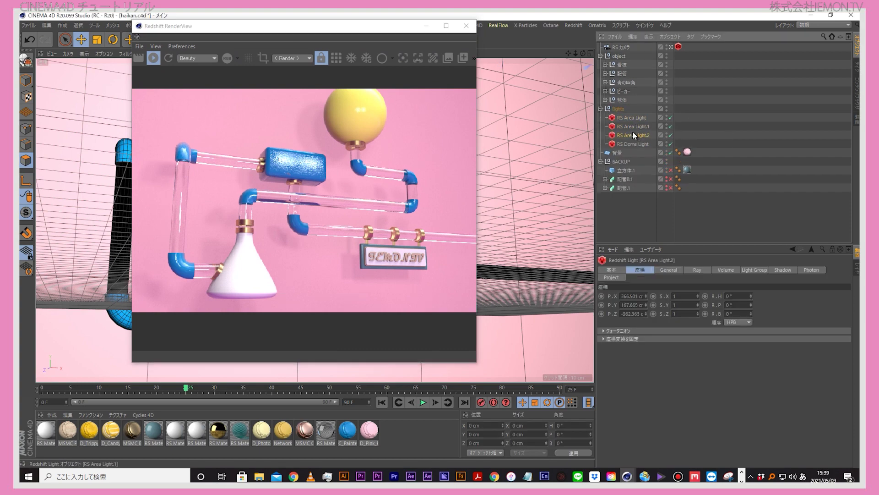
{"action": "left_click_drag", "start_coordinate": [633, 132], "coordinate": [632, 131], "text": "ctrl"}
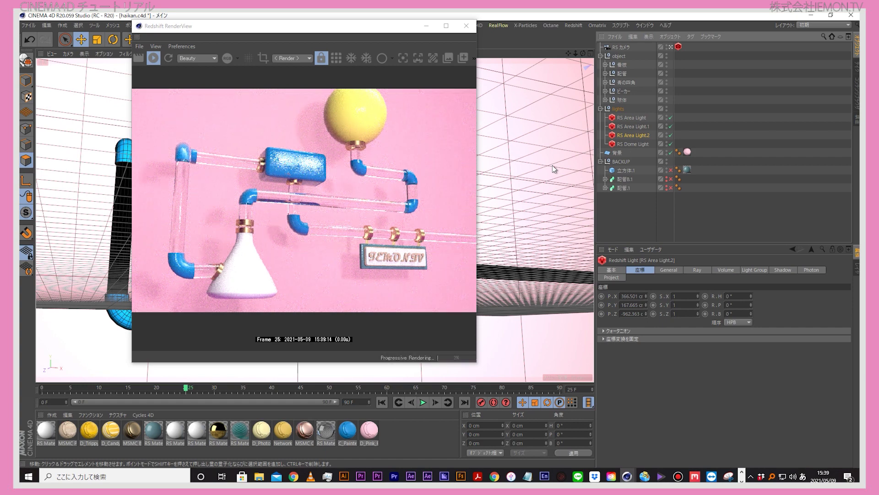
{"action": "left_click_drag", "start_coordinate": [552, 166], "coordinate": [559, 310]}
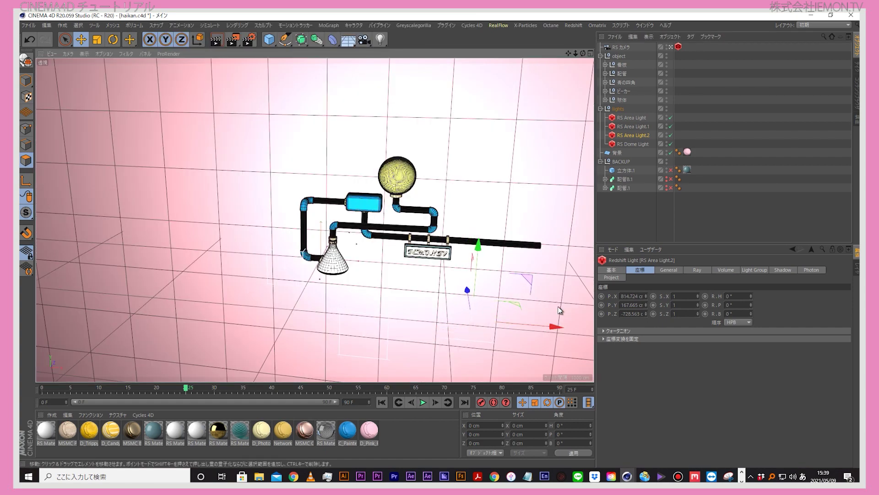
{"action": "key", "text": "r"}
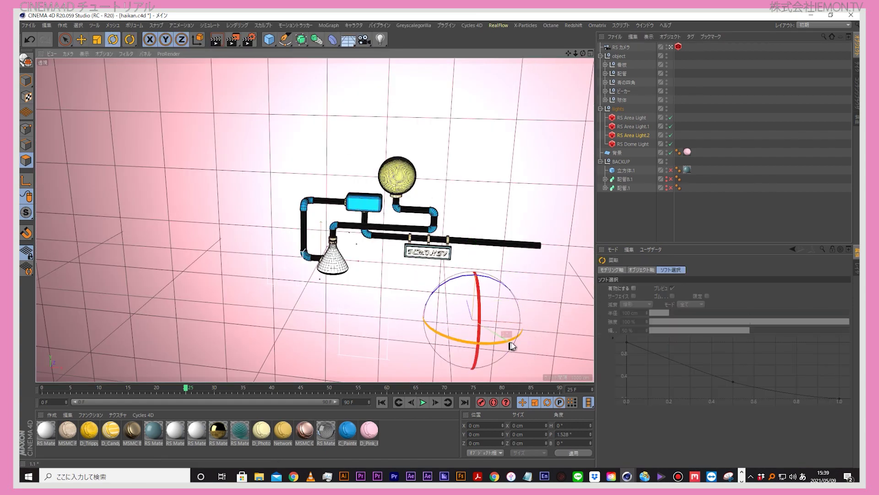
{"action": "left_click_drag", "start_coordinate": [511, 346], "coordinate": [536, 334]}
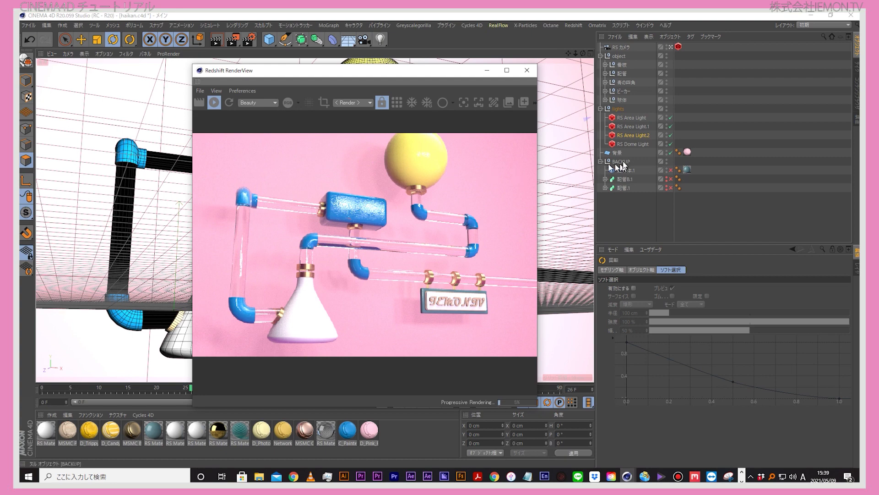
Step: Lower RS Area Light.1's exposure to 0.572, then close the render preview
{"action": "left_click", "coordinate": [633, 135]}
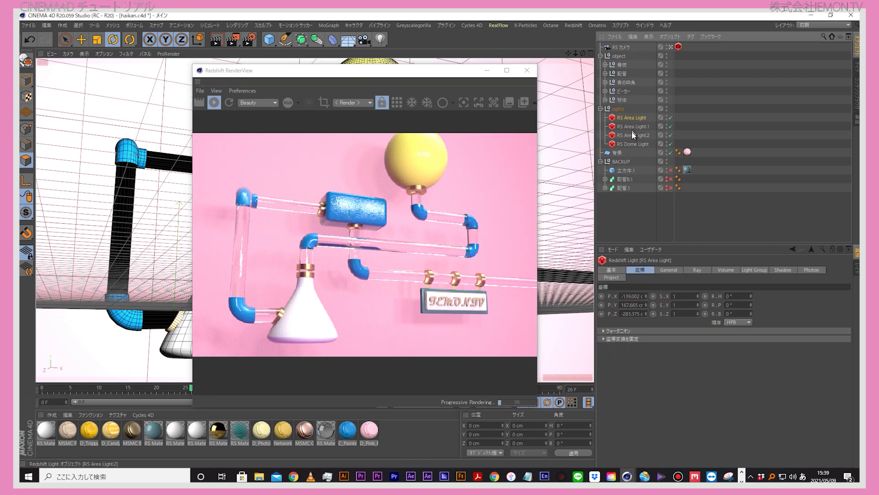
{"action": "left_click", "coordinate": [779, 440]}
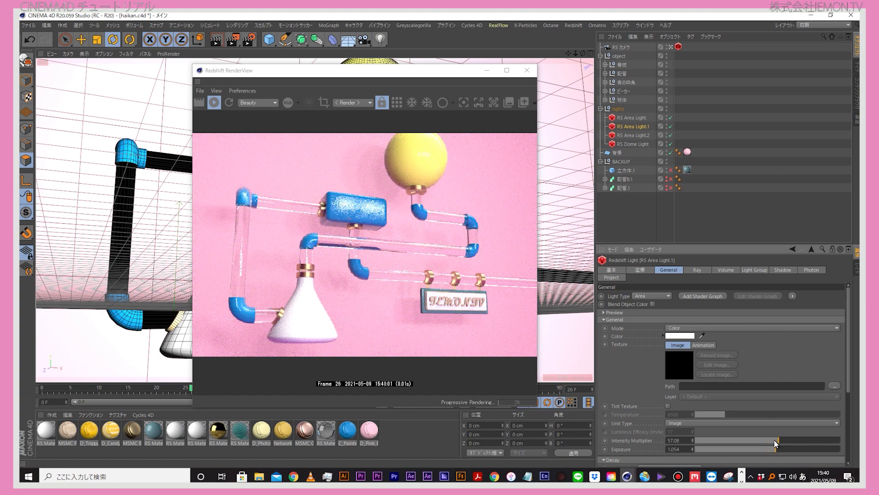
{"action": "left_click_drag", "start_coordinate": [775, 448], "coordinate": [772, 448]}
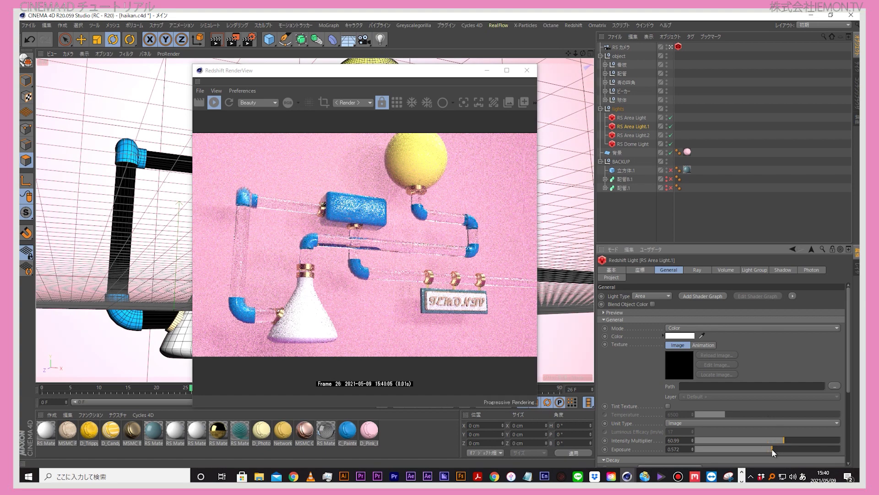
{"action": "left_click_drag", "start_coordinate": [412, 70], "coordinate": [529, 68]}
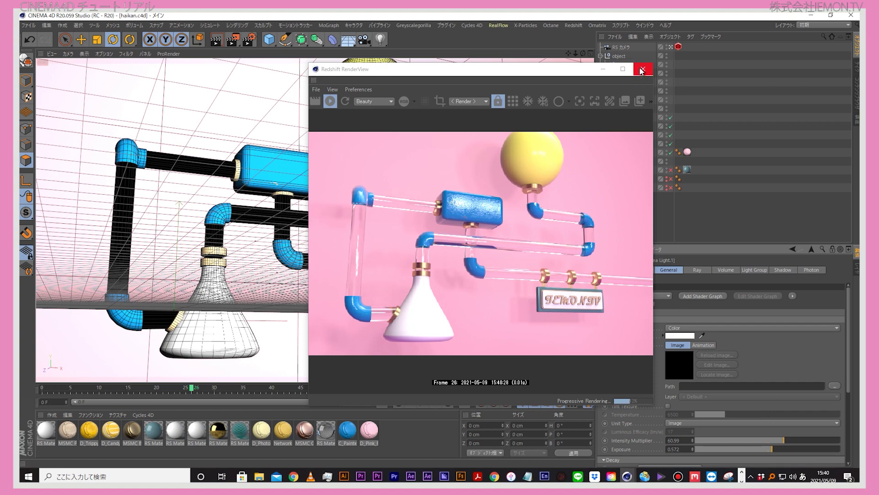
{"action": "left_click", "coordinate": [642, 69]}
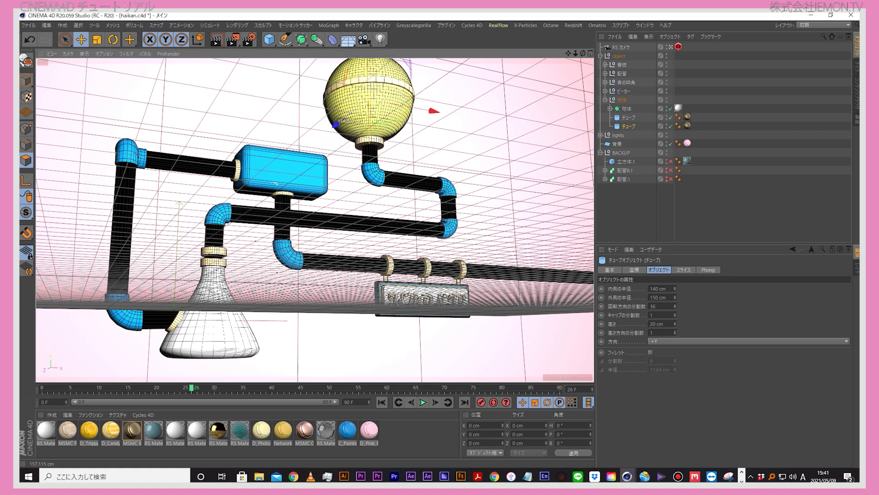
Step: Reopen the Redshift preview, add a circle spline, and disable the four RS lights
{"action": "left_click", "coordinate": [60, 93]}
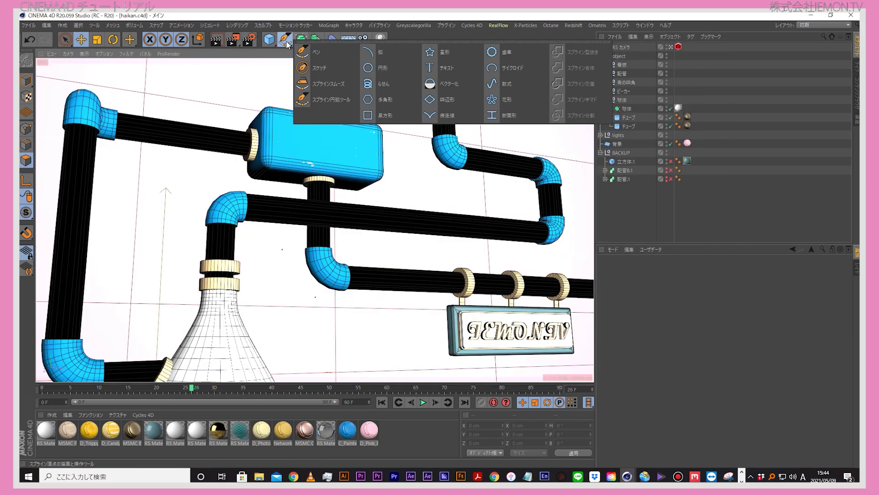
{"action": "left_click", "coordinate": [380, 68]}
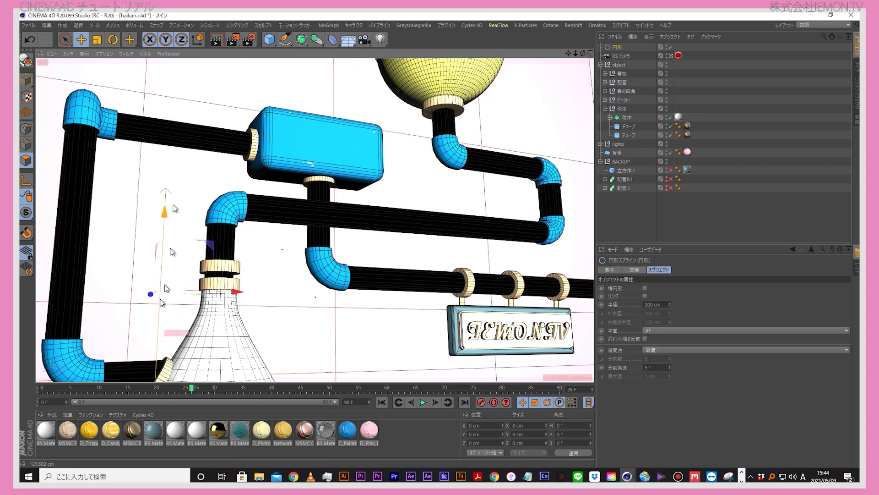
{"action": "left_click", "coordinate": [601, 144]}
{"action": "left_click", "coordinate": [619, 144]}
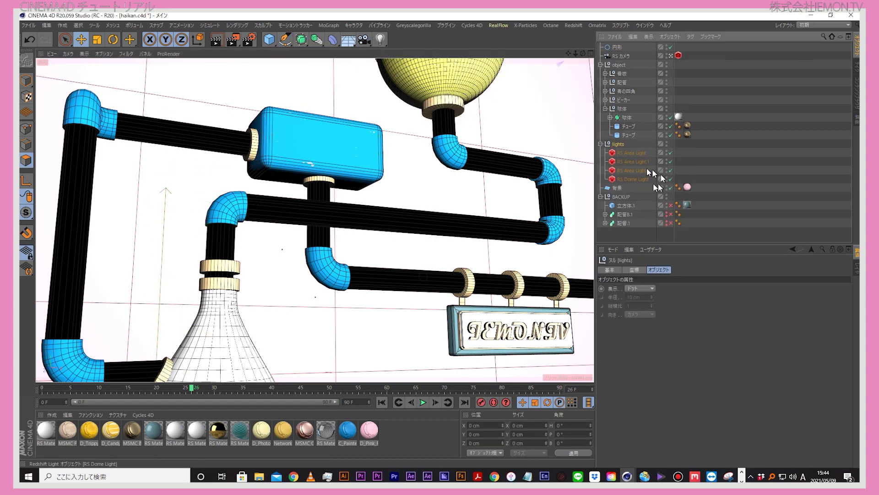
{"action": "left_click", "coordinate": [670, 152]}
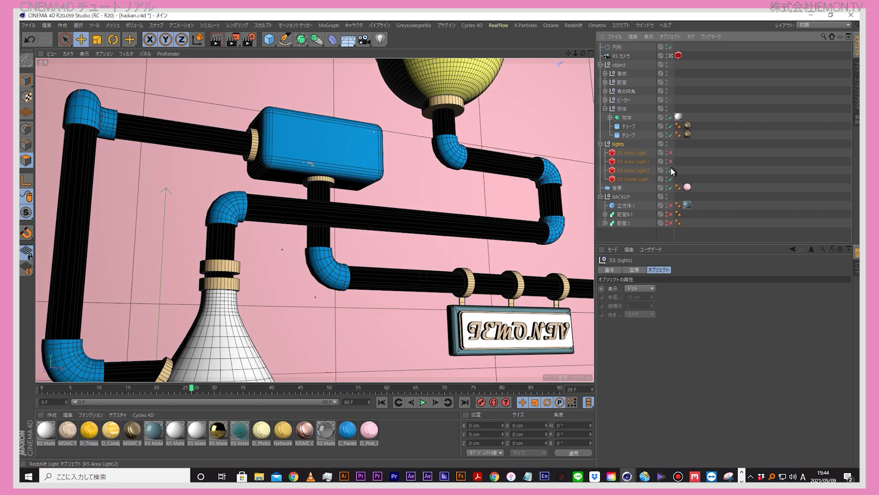
{"action": "left_click", "coordinate": [671, 169]}
{"action": "left_click", "coordinate": [671, 179]}
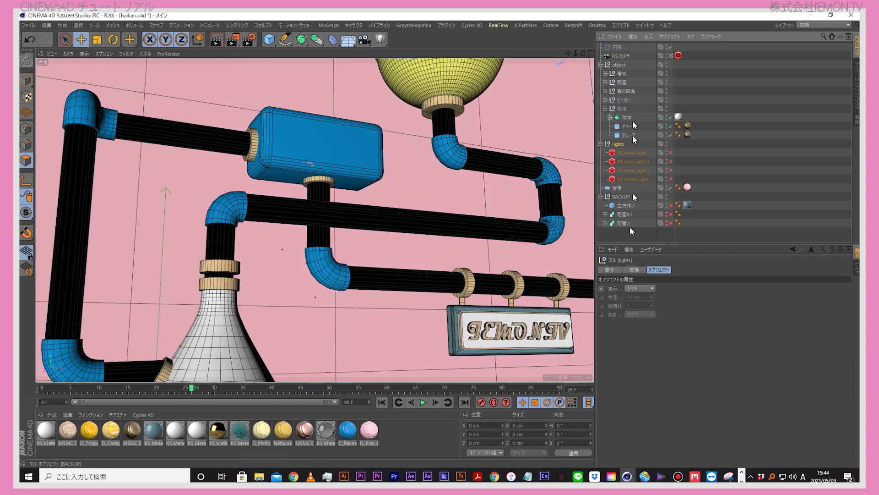
Step: Give the new circle a 30 cm radius and turn it 90° onto the pipe
{"action": "left_click", "coordinate": [616, 47]}
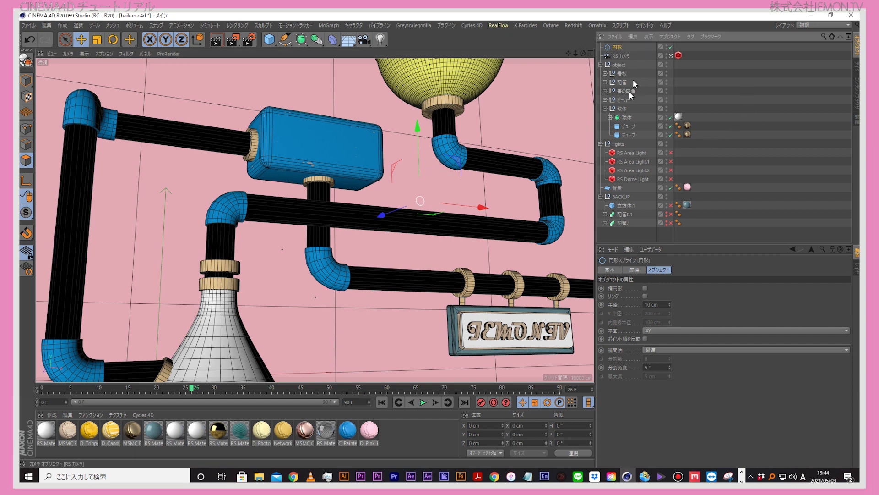
{"action": "left_click", "coordinate": [656, 304]}
{"action": "type", "text": "30"}
{"action": "key", "text": "Return"}
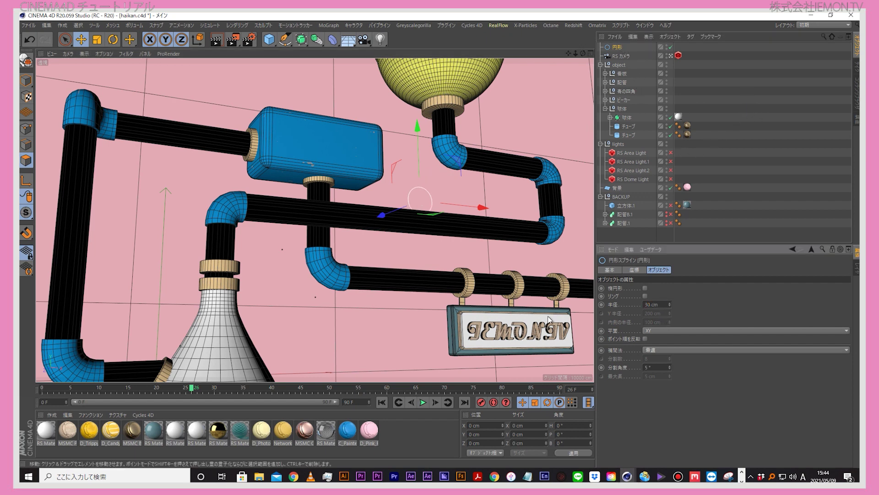
{"action": "left_click", "coordinate": [634, 269]}
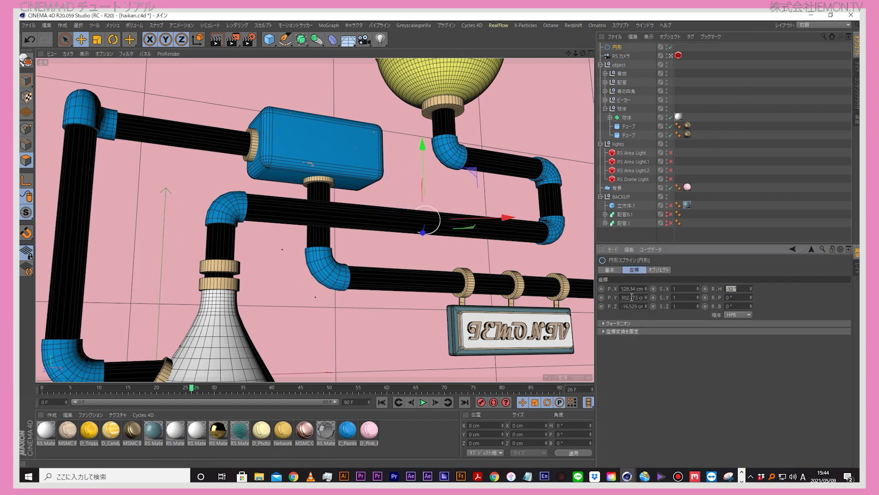
{"action": "middle_click", "coordinate": [390, 229]}
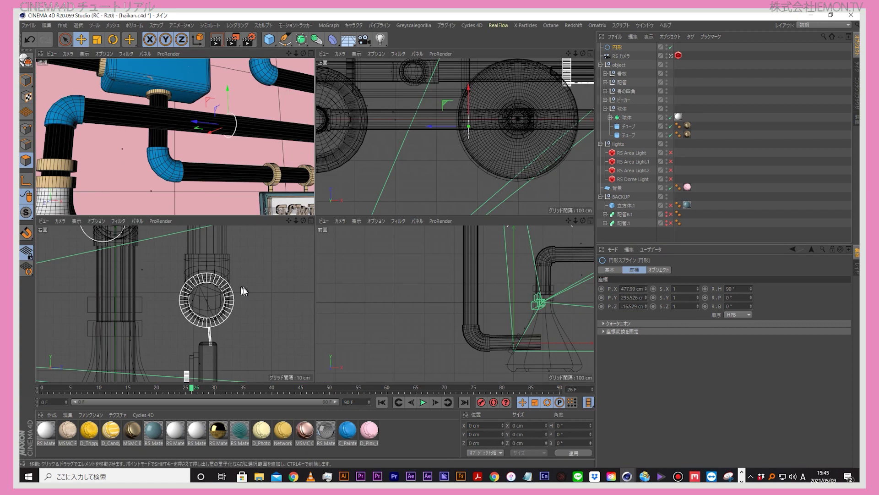
Step: In the enlarged right view, set the circle's radius to 35 cm
{"action": "middle_click", "coordinate": [243, 290]}
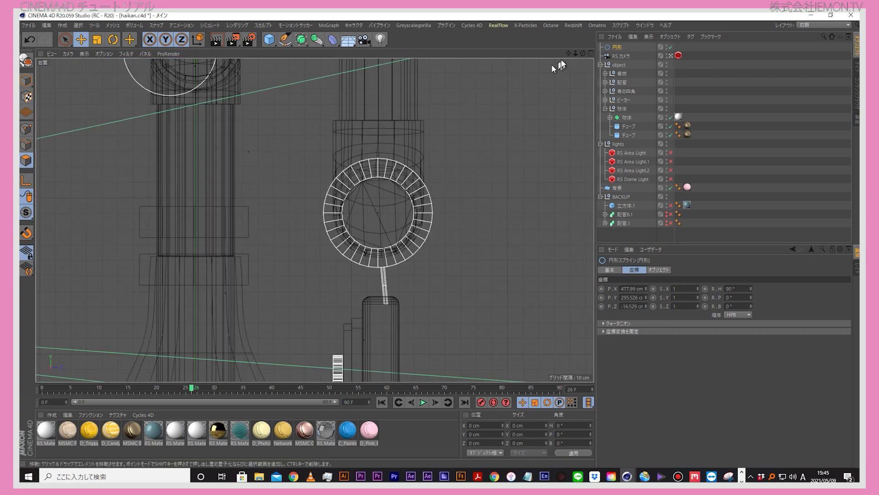
{"action": "left_click_drag", "start_coordinate": [576, 52], "coordinate": [609, 137]}
{"action": "left_click", "coordinate": [658, 269]}
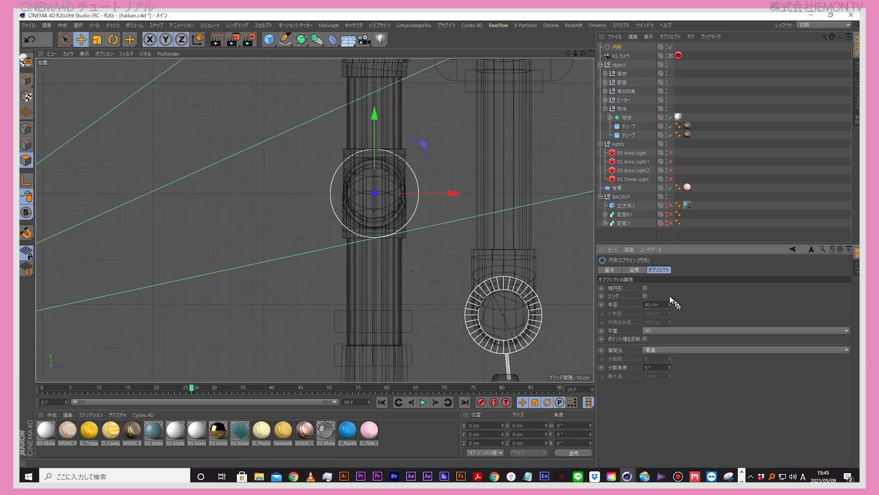
{"action": "type", "text": "35"}
{"action": "key", "text": "Return"}
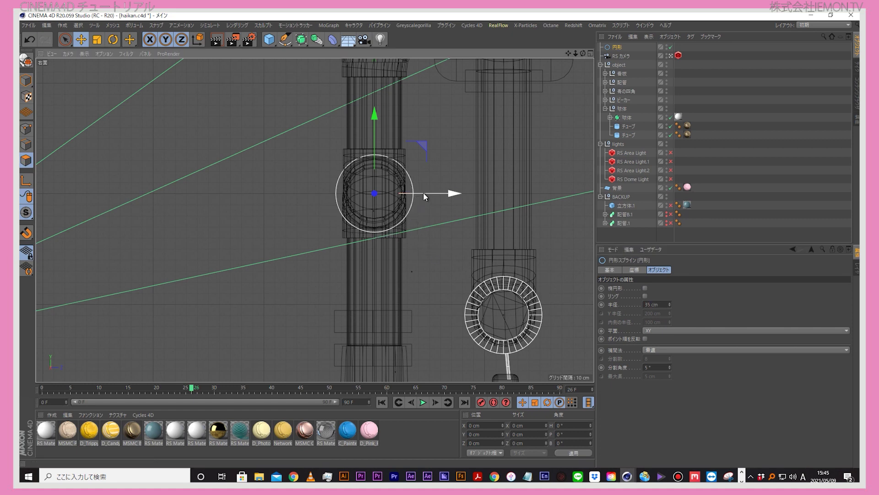
Step: Slide the circle about 33.8 cm along the pipe and select the other circle too
{"action": "left_click", "coordinate": [590, 54]}
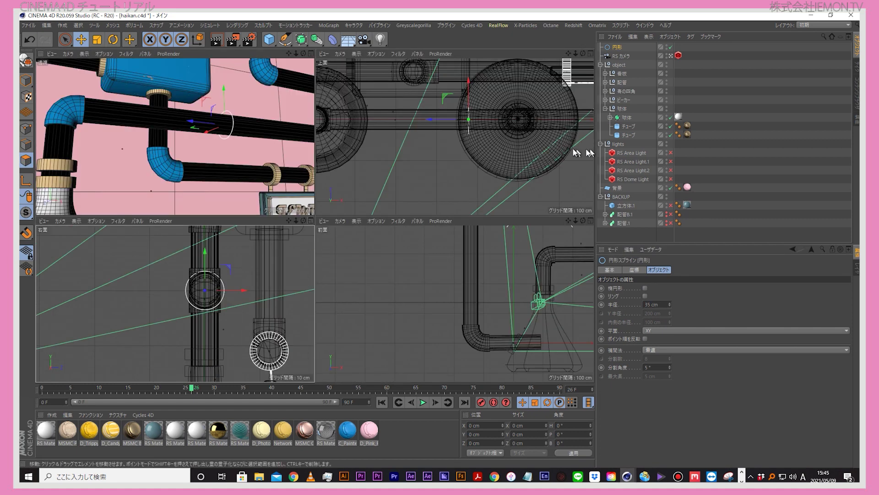
{"action": "left_click", "coordinate": [312, 53]}
{"action": "scroll", "coordinate": [377, 233], "scroll_direction": "up", "scroll_amount": 3}
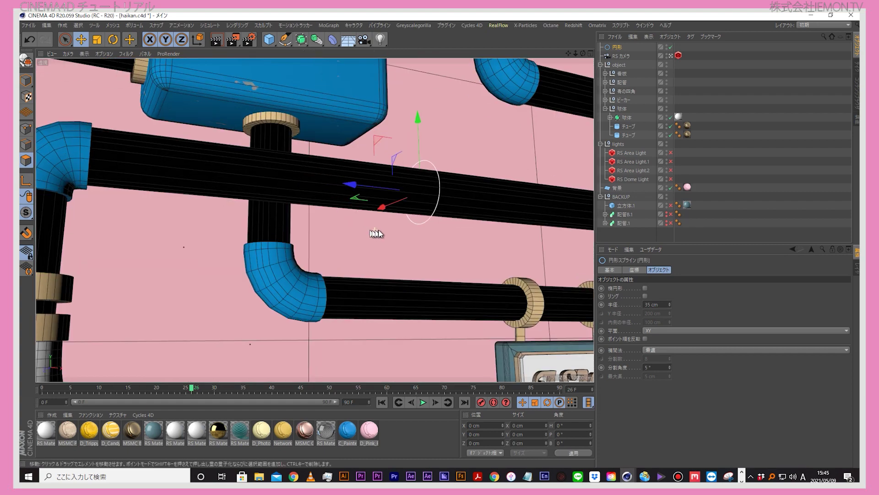
{"action": "left_click_drag", "start_coordinate": [569, 54], "coordinate": [552, 124]}
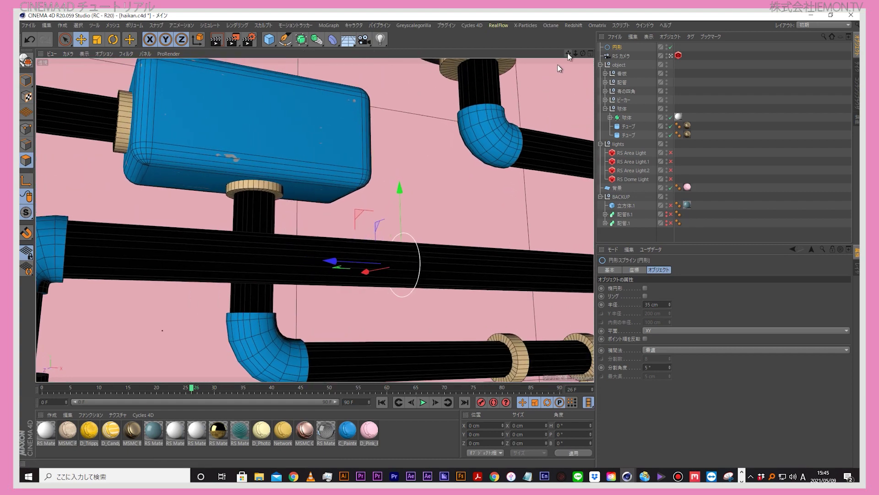
{"action": "left_click_drag", "start_coordinate": [353, 264], "coordinate": [379, 267]}
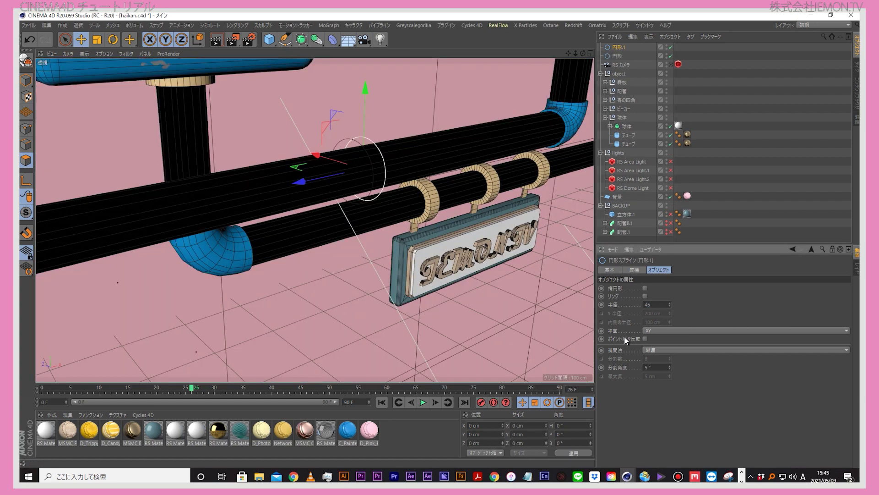
{"action": "left_click", "coordinate": [617, 56], "text": "ctrl"}
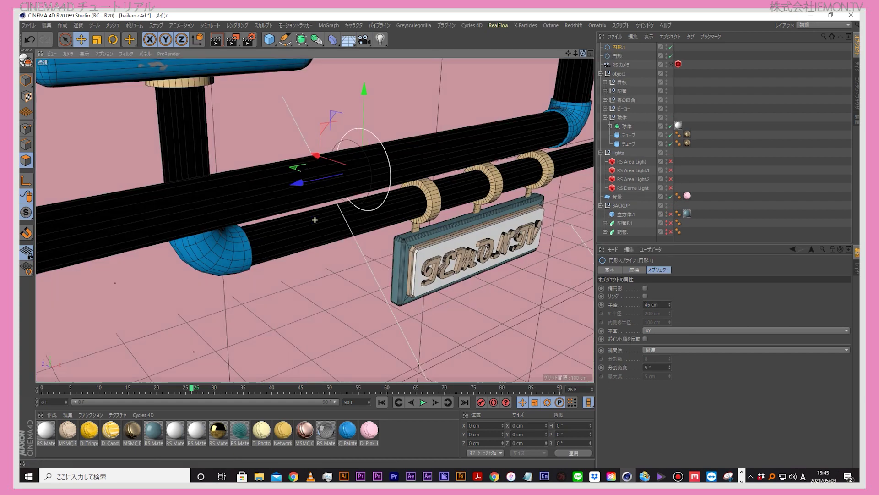
Step: Put both circles under a new MoGraph Cloner
{"action": "left_click_drag", "start_coordinate": [576, 53], "coordinate": [338, 28]}
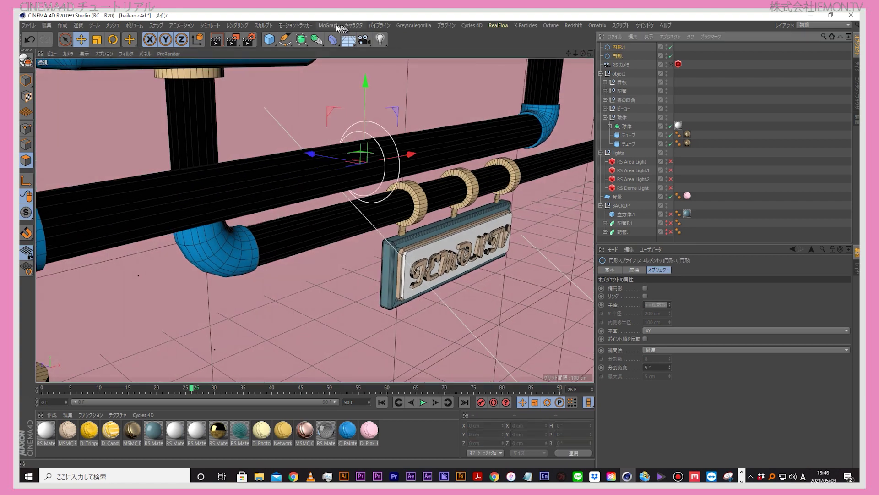
{"action": "left_click", "coordinate": [338, 28]}
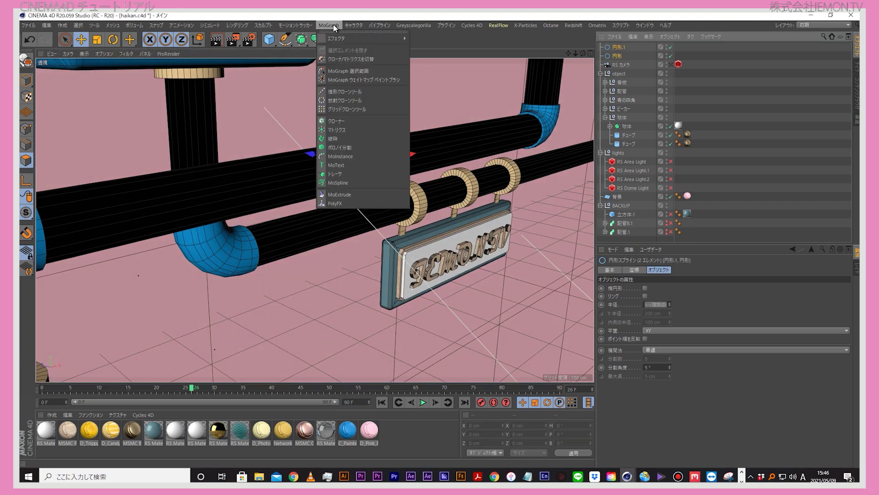
{"action": "left_click", "coordinate": [341, 119]}
{"action": "left_click", "coordinate": [620, 57]}
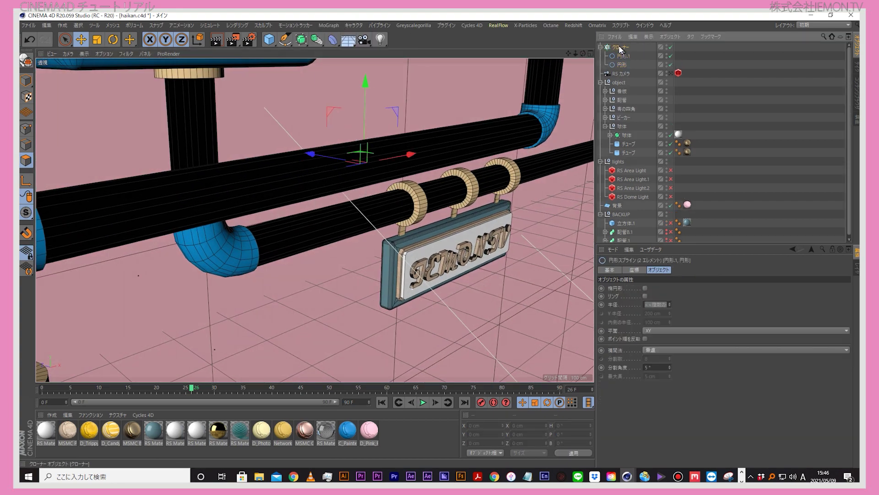
{"action": "left_click", "coordinate": [619, 47]}
Step: Space the cloned circles 30 cm apart and frame the cloner in view
{"action": "left_click_drag", "start_coordinate": [576, 54], "coordinate": [452, 125]}
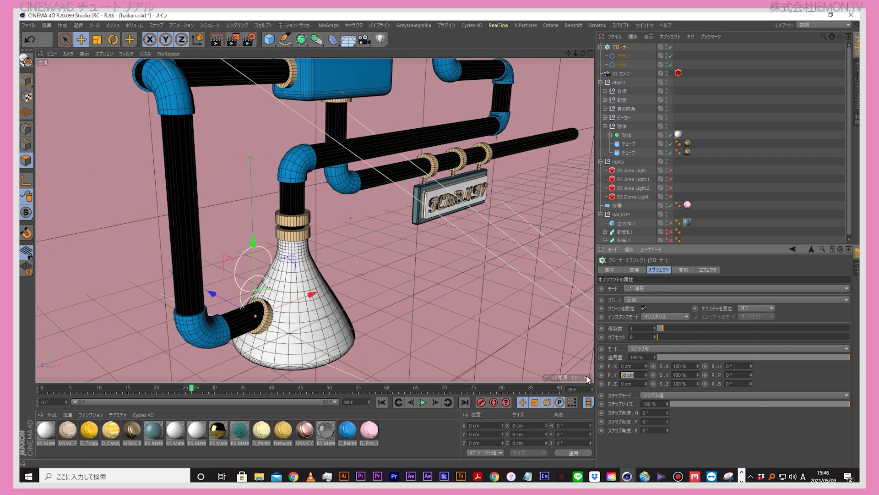
{"action": "scroll", "coordinate": [445, 329], "scroll_direction": "up", "scroll_amount": 3}
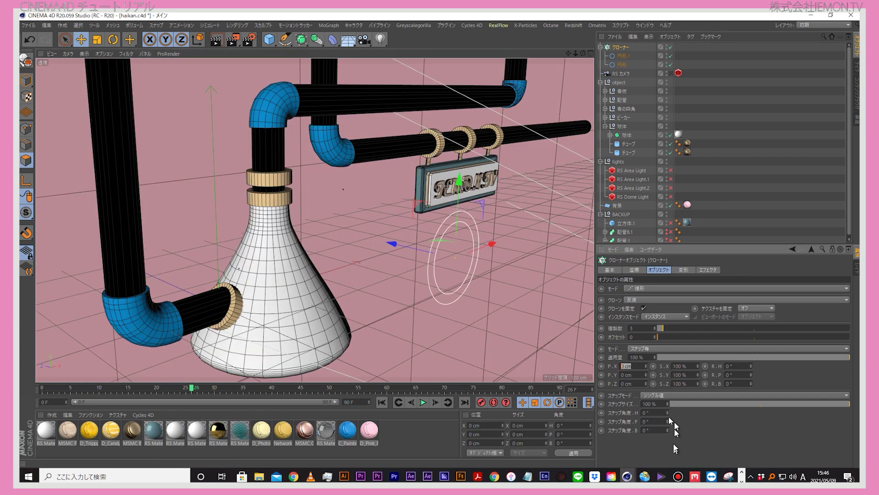
{"action": "key", "text": "Return"}
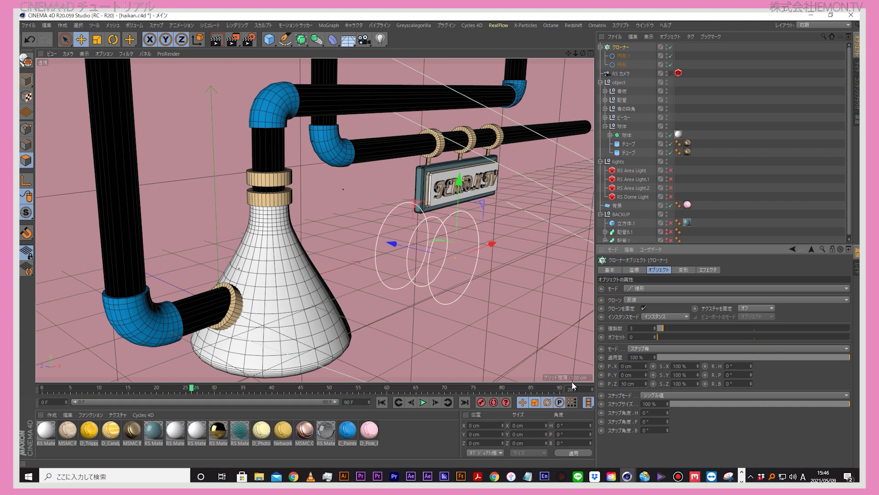
{"action": "left_click_drag", "start_coordinate": [540, 293], "coordinate": [504, 196], "text": "alt"}
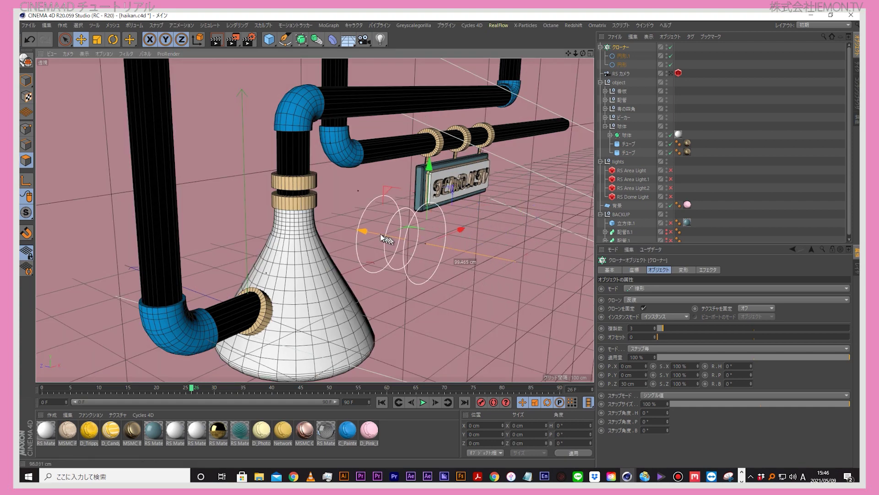
{"action": "key", "text": "o"}
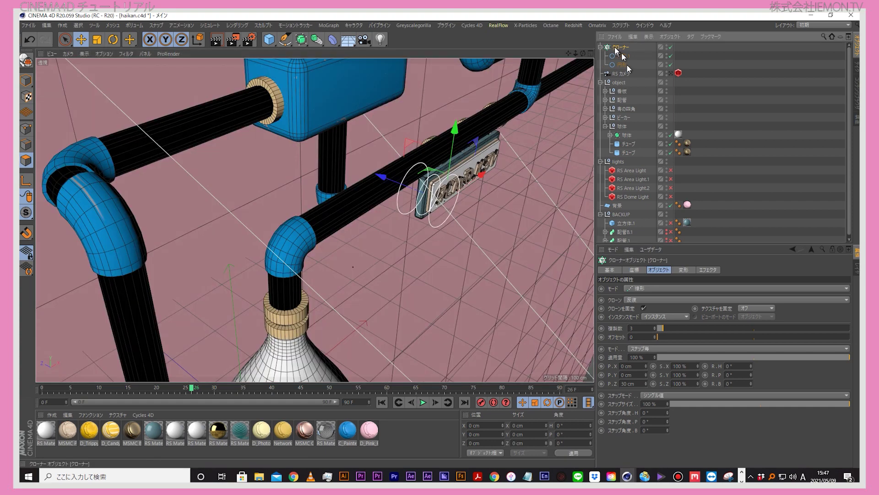
{"action": "left_click", "coordinate": [634, 270]}
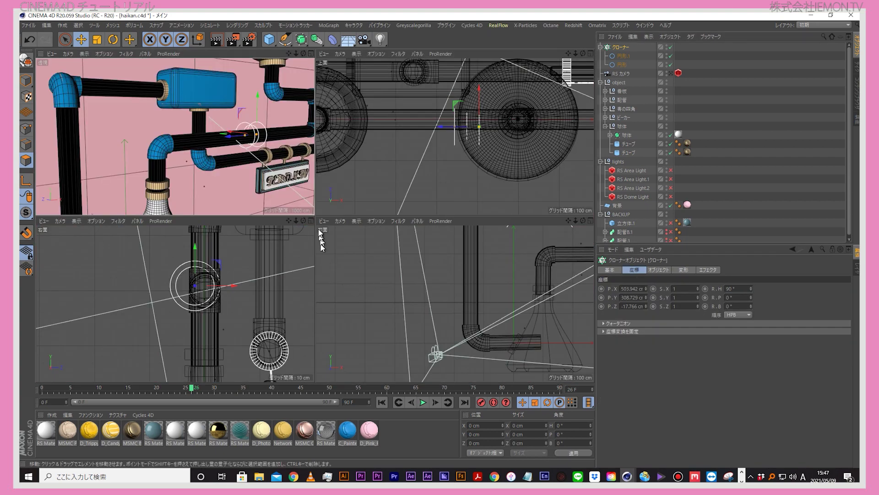
Step: Lower the cloned circle pair onto the pipe and frame it in the perspective view
{"action": "middle_click", "coordinate": [314, 225]}
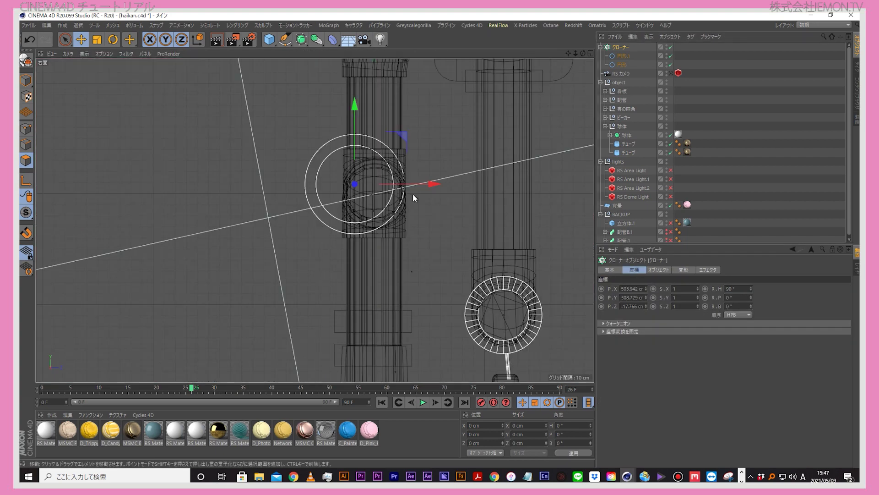
{"action": "left_click_drag", "start_coordinate": [422, 185], "coordinate": [442, 185]}
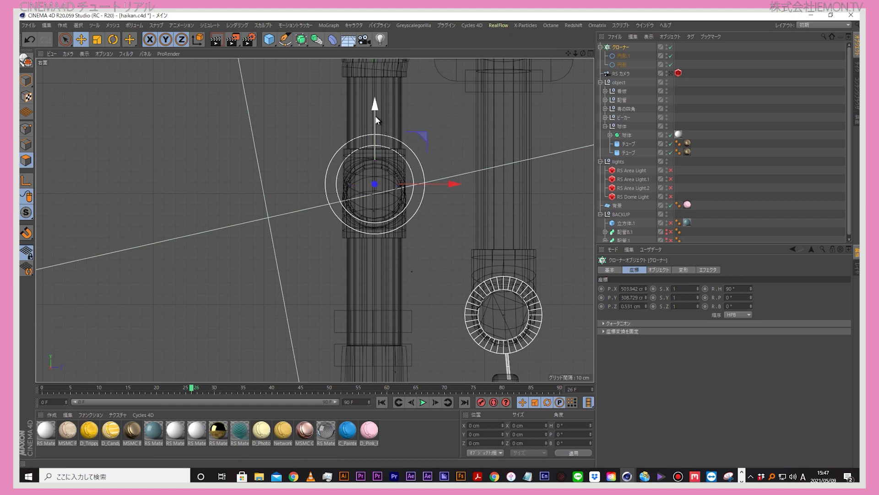
{"action": "left_click_drag", "start_coordinate": [376, 120], "coordinate": [379, 125]}
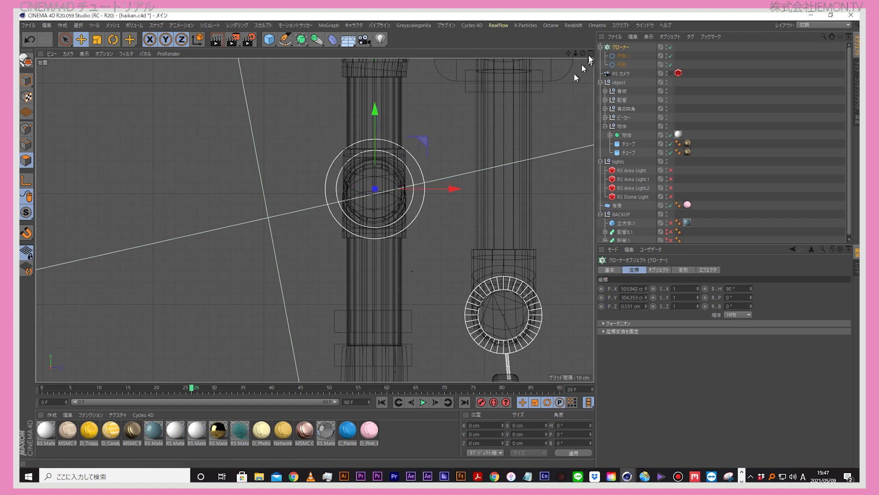
{"action": "middle_click", "coordinate": [424, 116]}
{"action": "middle_click", "coordinate": [295, 184]}
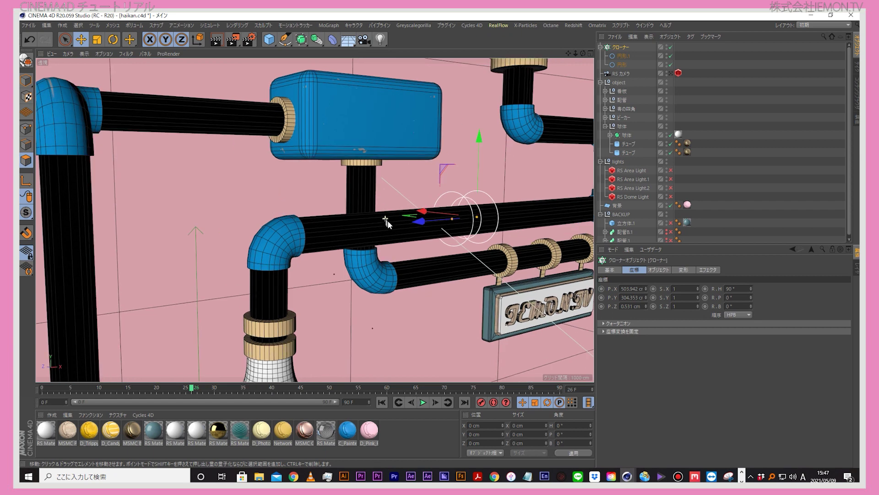
{"action": "left_click_drag", "start_coordinate": [569, 55], "coordinate": [569, 54]}
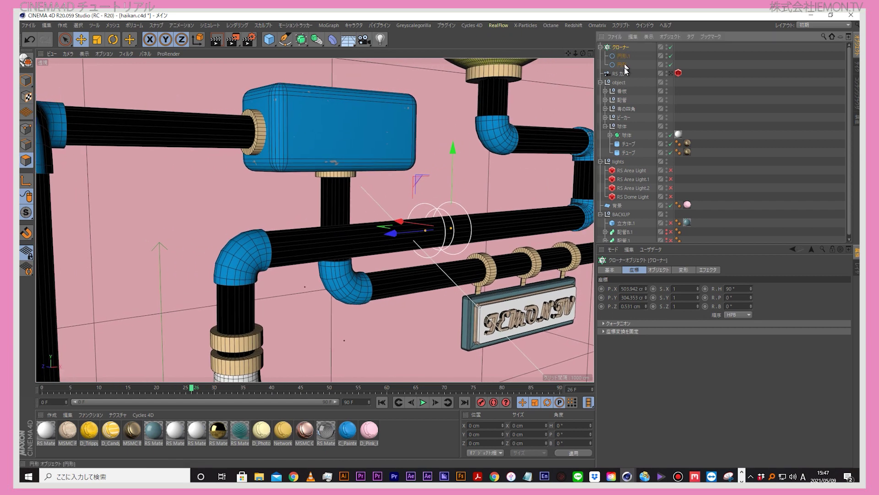
{"action": "left_click", "coordinate": [306, 42]}
Step: Loft the circle cloner, with 11 clones spaced 15 cm apart
{"action": "left_click", "coordinate": [358, 52]}
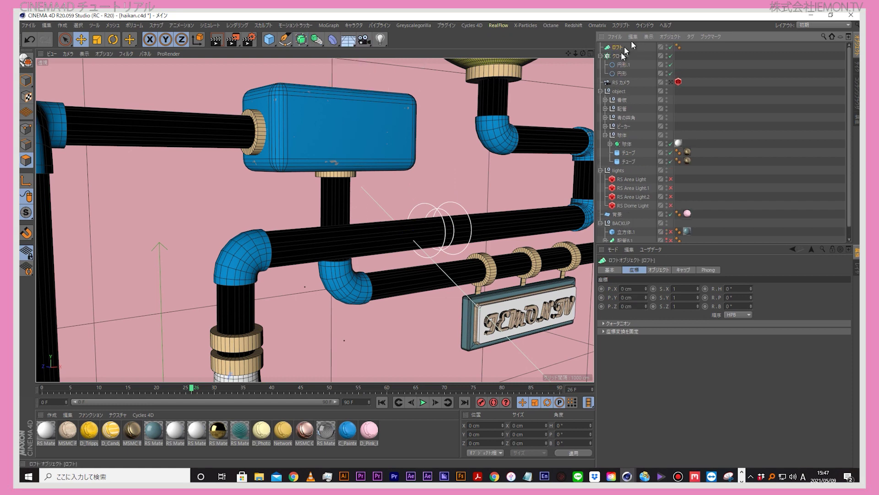
{"action": "left_click_drag", "start_coordinate": [619, 49], "coordinate": [620, 50]}
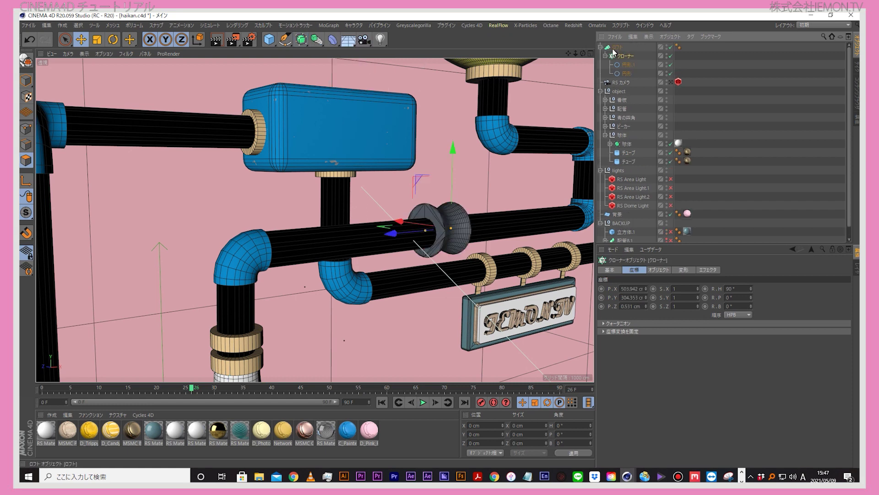
{"action": "left_click", "coordinate": [659, 270]}
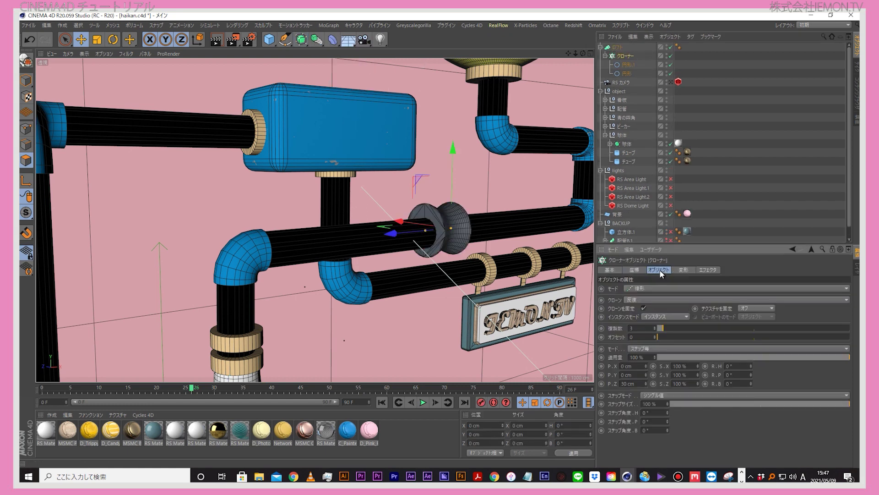
{"action": "left_click_drag", "start_coordinate": [672, 328], "coordinate": [679, 330]}
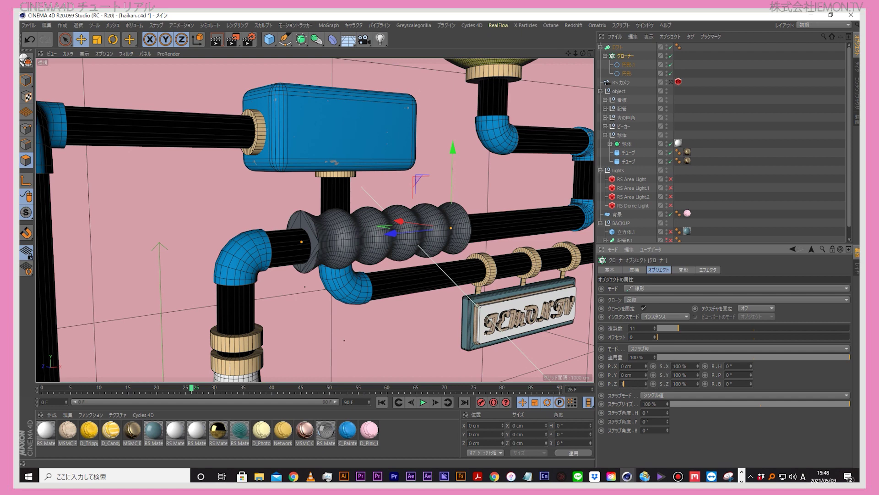
{"action": "type", "text": "0"}
{"action": "key", "text": "Return"}
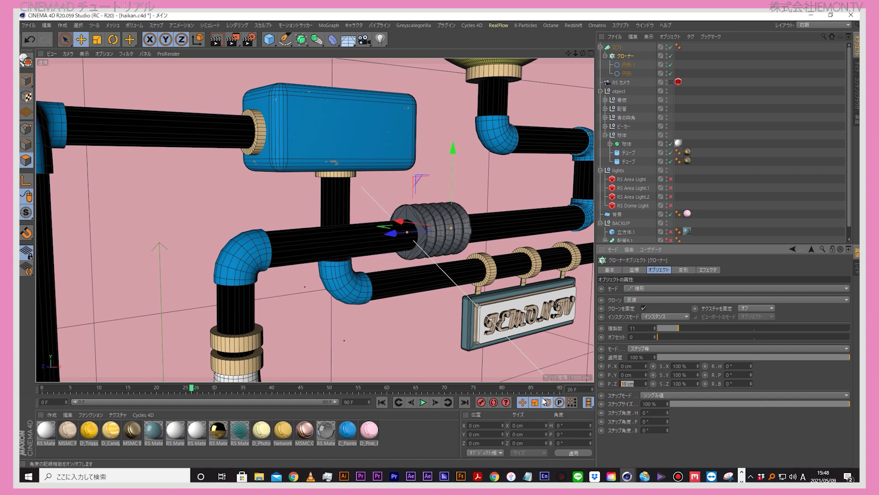
{"action": "type", "text": "15"}
{"action": "key", "text": "Return"}
Step: Slide the bellows along the pipe and undo the switch to the RS camera
{"action": "mouse_move", "coordinate": [387, 236]}
{"action": "left_mouse_down"}
{"action": "mouse_move", "coordinate": [417, 237]}
{"action": "mouse_move", "coordinate": [412, 232]}
{"action": "left_mouse_up"}
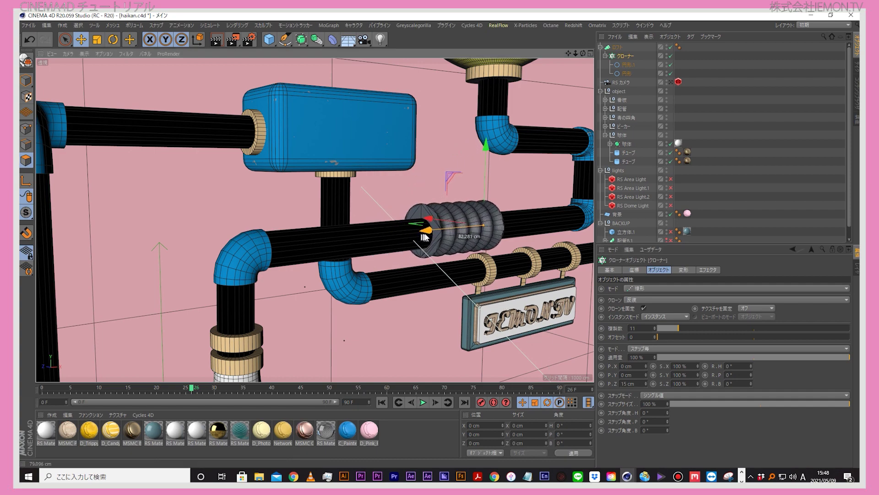
{"action": "left_click", "coordinate": [670, 82]}
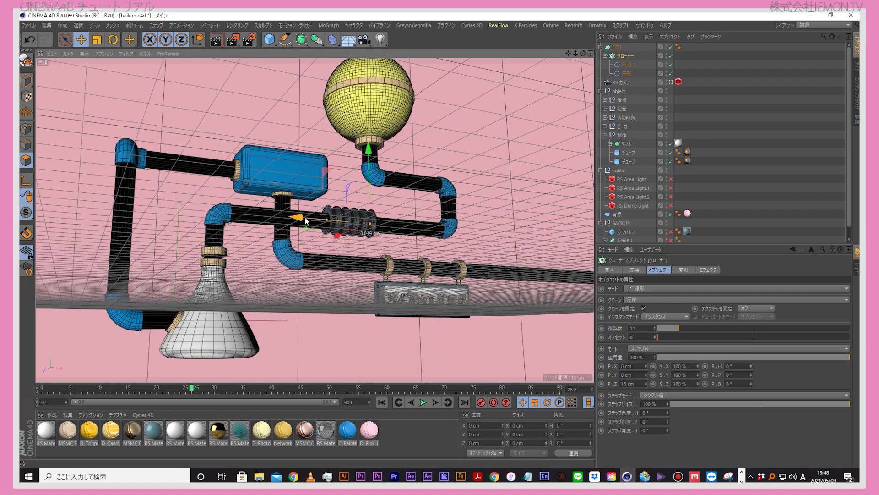
{"action": "key", "text": "ctrl+z"}
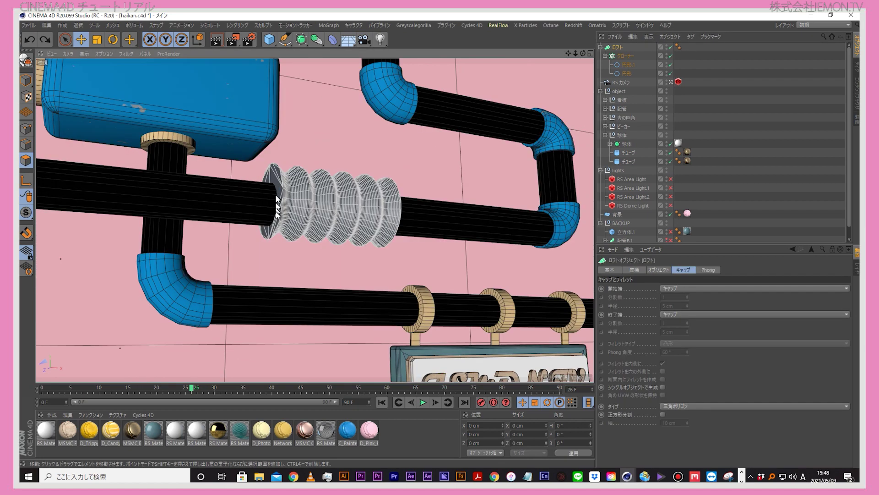
Step: Set both the Loft's start and end caps to Fillet
{"action": "left_click", "coordinate": [683, 288]}
{"action": "left_click", "coordinate": [686, 312]}
{"action": "left_click", "coordinate": [687, 314]}
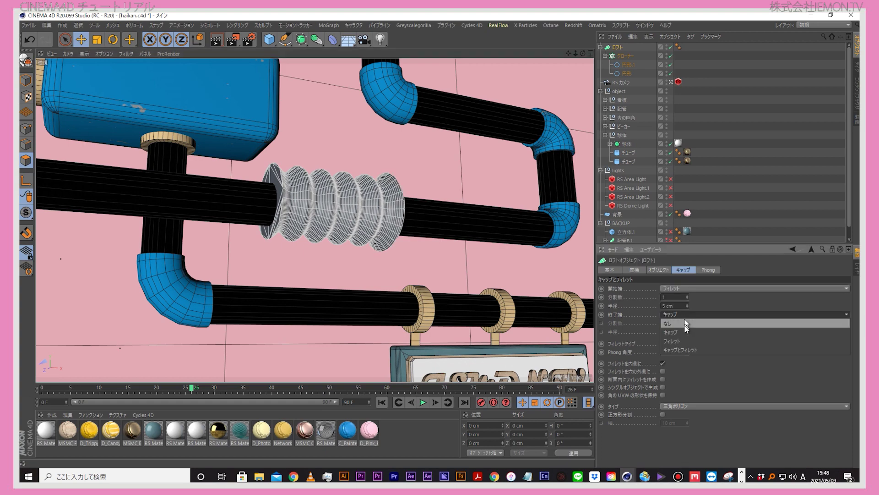
{"action": "left_click", "coordinate": [687, 337]}
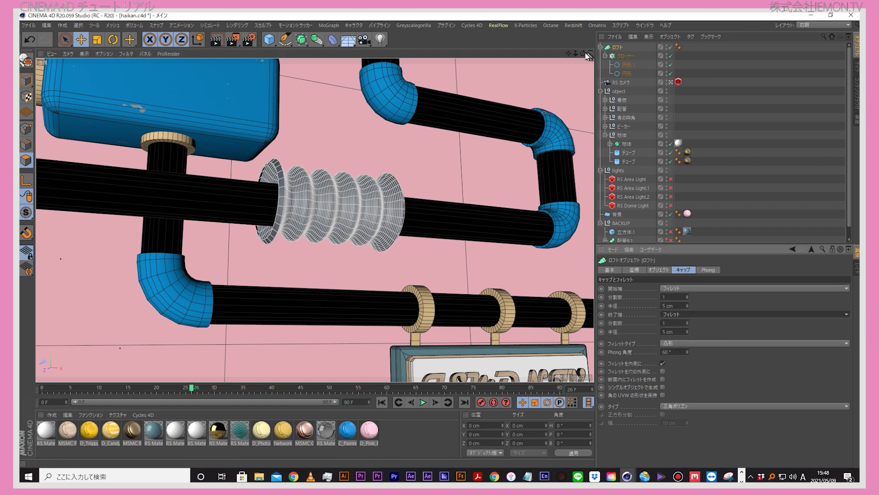
Step: Reduce the 円形 profile circle's radius from 35 to 30 cm
{"action": "left_click_drag", "start_coordinate": [585, 53], "coordinate": [600, 90]}
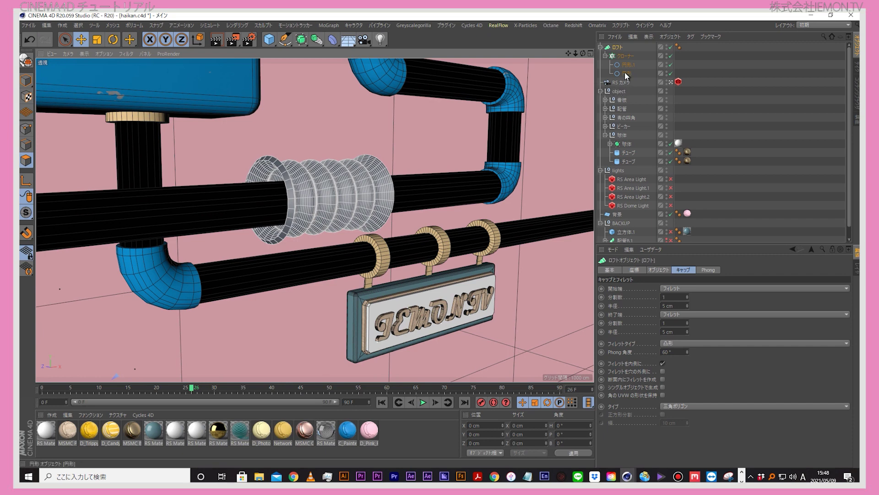
{"action": "left_click", "coordinate": [628, 65]}
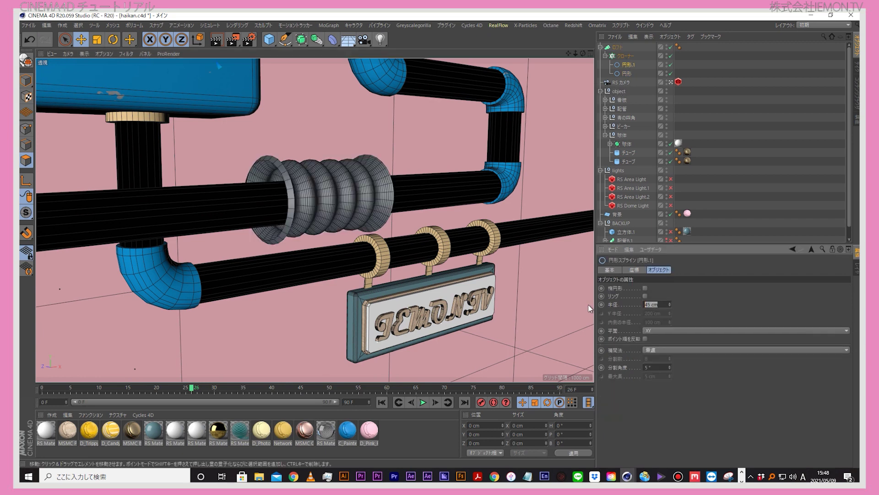
{"action": "left_click", "coordinate": [626, 73]}
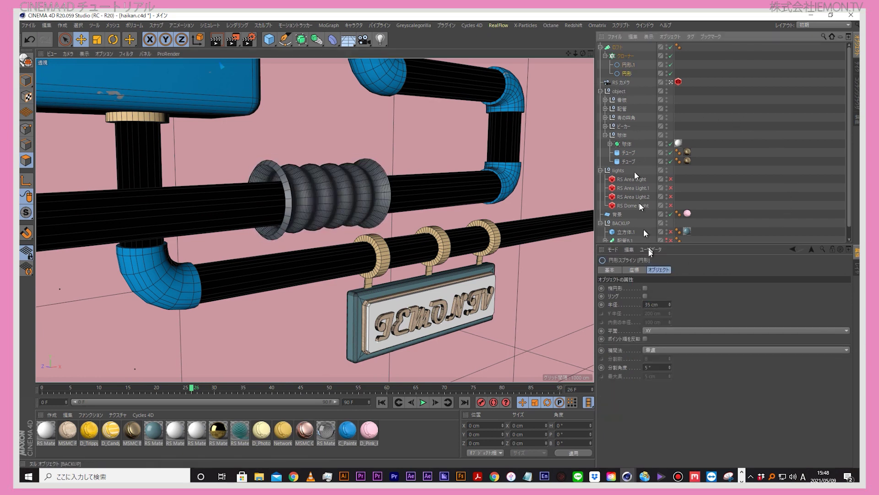
{"action": "left_click_drag", "start_coordinate": [663, 306], "coordinate": [558, 293]}
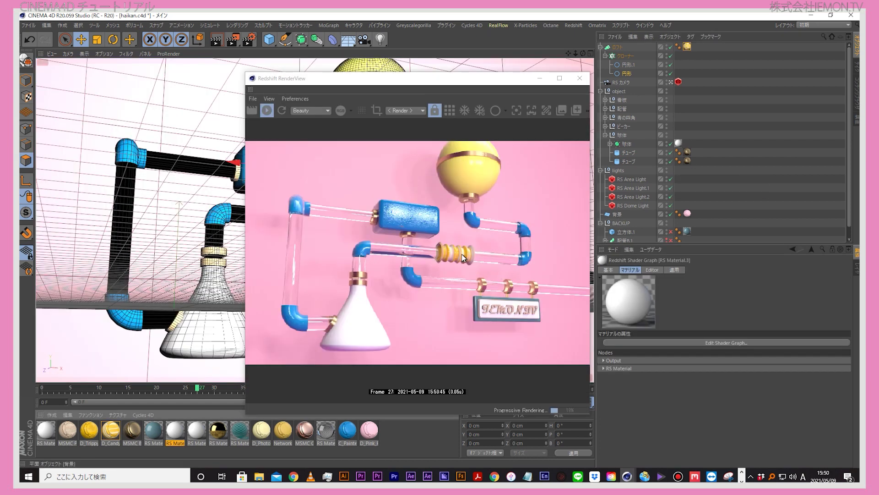
Step: Inspect the D_Candy_Yellow_Stripes shader graph, then close it and the Redshift preview
{"action": "left_click", "coordinate": [110, 429]}
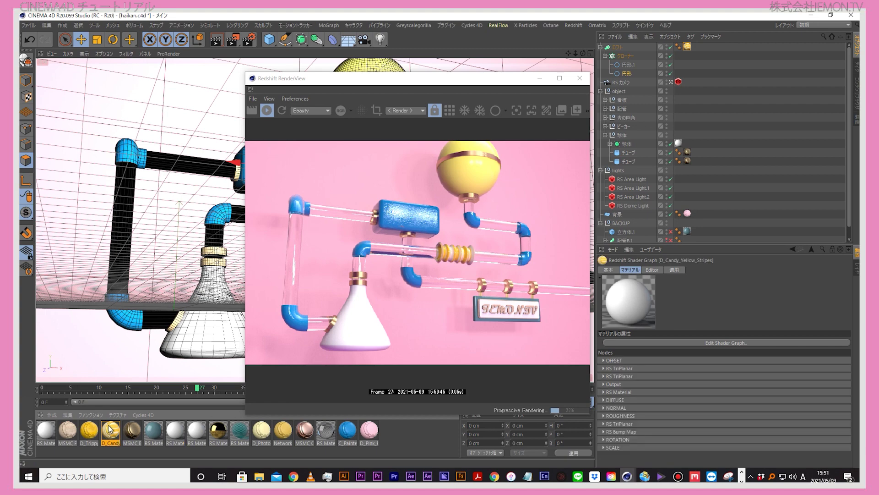
{"action": "double_click", "coordinate": [110, 429]}
{"action": "left_click_drag", "start_coordinate": [418, 30], "coordinate": [422, 45]}
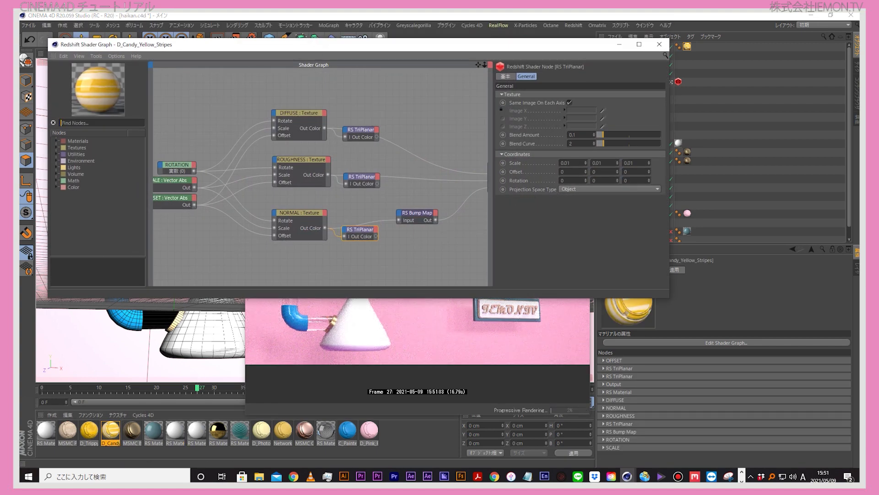
{"action": "left_click", "coordinate": [659, 45]}
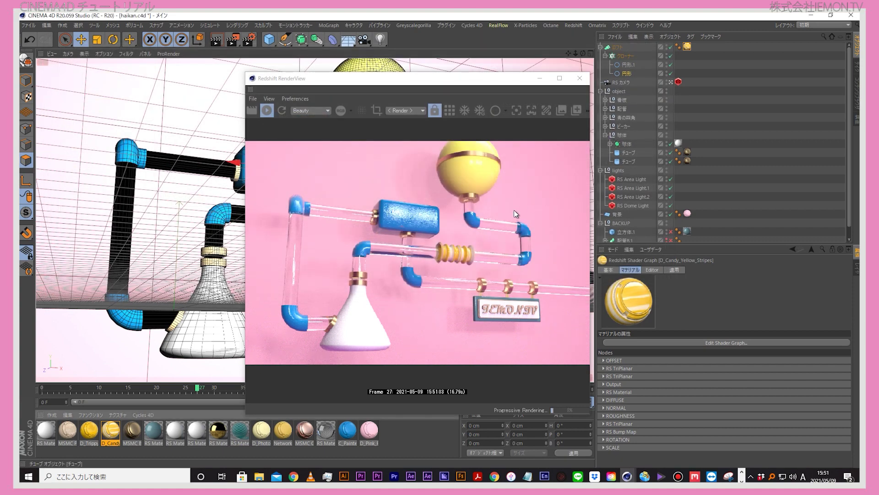
{"action": "left_click", "coordinate": [579, 79]}
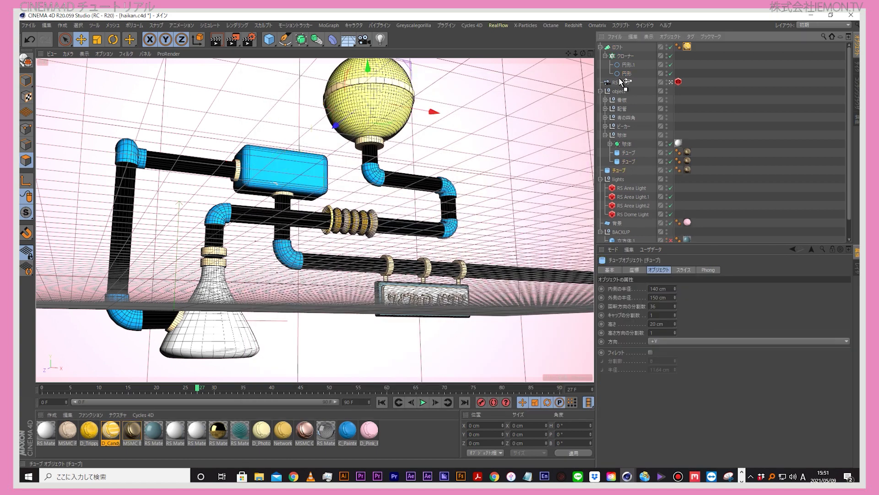
Step: Copy the ビーカー flask's チューブ.1 ring out to the top level
{"action": "left_click", "coordinate": [605, 126]}
{"action": "left_click", "coordinate": [631, 141]}
{"action": "left_click_drag", "start_coordinate": [634, 148], "coordinate": [623, 66], "text": "ctrl"}
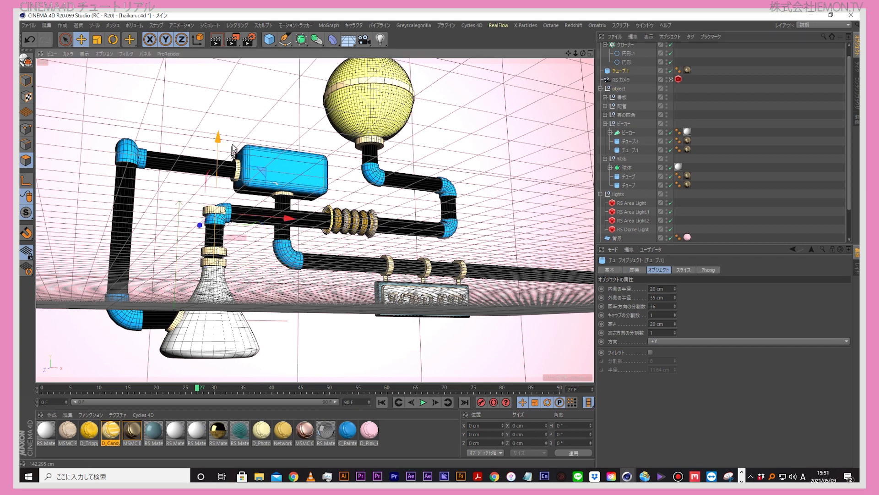
Step: Set the ring copy's P rotation to 5 and slide it along the pipe onto the bellows
{"action": "key", "text": "r"}
{"action": "left_click", "coordinate": [634, 270]}
{"action": "left_click", "coordinate": [737, 297]}
{"action": "type", "text": "5"}
{"action": "key", "text": "Return"}
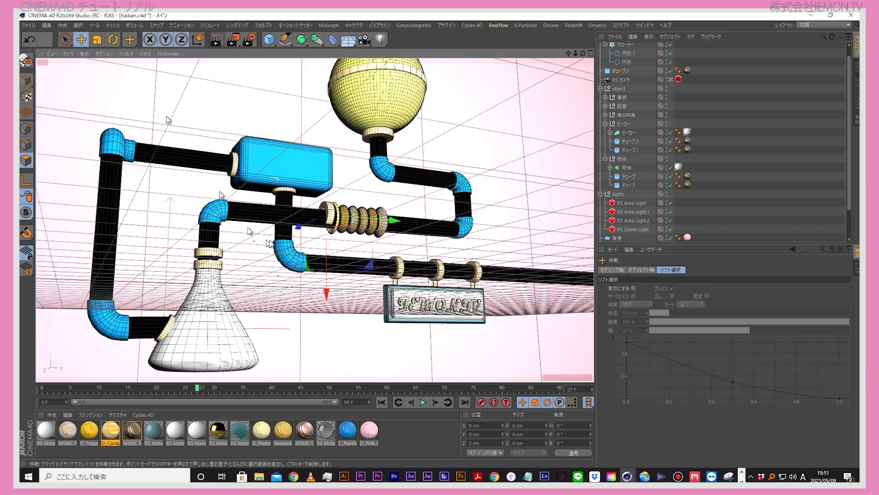
{"action": "scroll", "coordinate": [320, 220], "scroll_direction": "up", "scroll_amount": 3}
{"action": "key", "text": "e"}
{"action": "left_click_drag", "start_coordinate": [403, 229], "coordinate": [436, 230]}
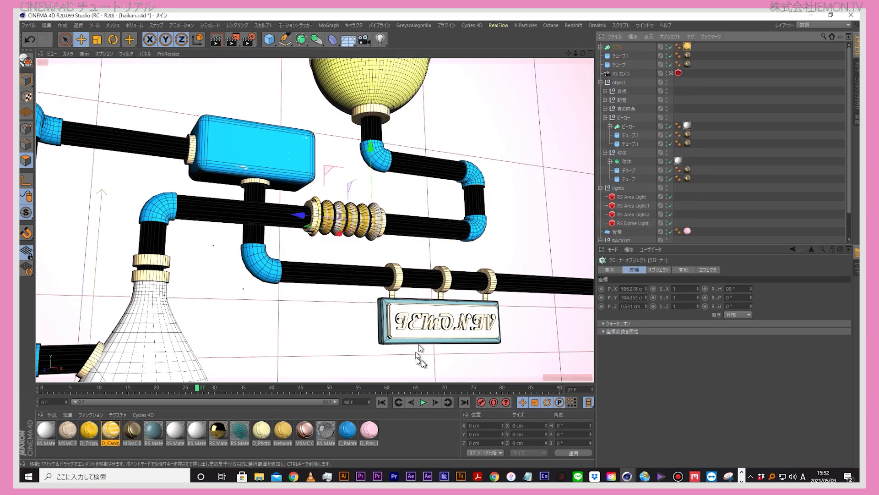
{"action": "mouse_move", "coordinate": [577, 84]}
{"action": "left_mouse_down"}
{"action": "mouse_move", "coordinate": [270, 57]}
{"action": "mouse_move", "coordinate": [418, 30]}
{"action": "left_mouse_up"}
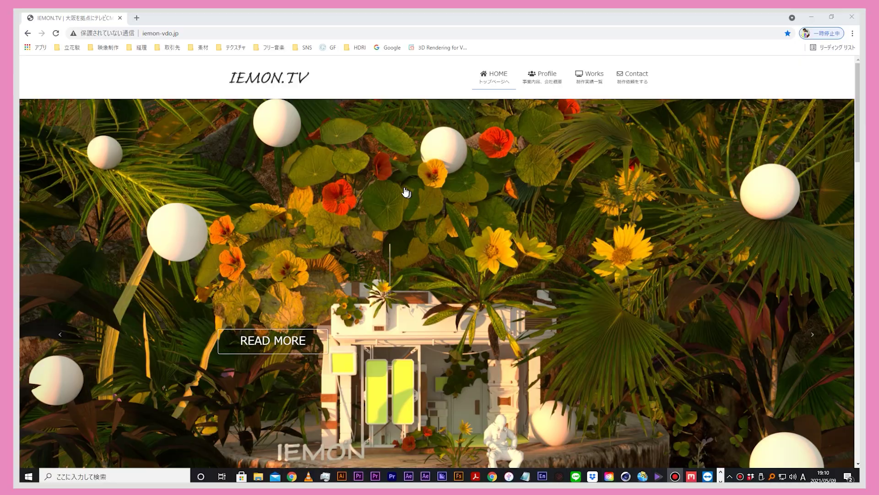
Step: Scroll the IEMON.TV homepage down past the blog posts to the pagination links
{"action": "scroll", "coordinate": [406, 192], "scroll_direction": "down", "scroll_amount": 1}
{"action": "scroll", "coordinate": [412, 197], "scroll_direction": "down", "scroll_amount": 2}
{"action": "scroll", "coordinate": [431, 206], "scroll_direction": "down", "scroll_amount": 3}
{"action": "scroll", "coordinate": [449, 219], "scroll_direction": "down", "scroll_amount": 3}
{"action": "scroll", "coordinate": [449, 219], "scroll_direction": "down", "scroll_amount": 2}
{"action": "scroll", "coordinate": [449, 218], "scroll_direction": "down", "scroll_amount": 2}
{"action": "scroll", "coordinate": [449, 219], "scroll_direction": "down", "scroll_amount": 3}
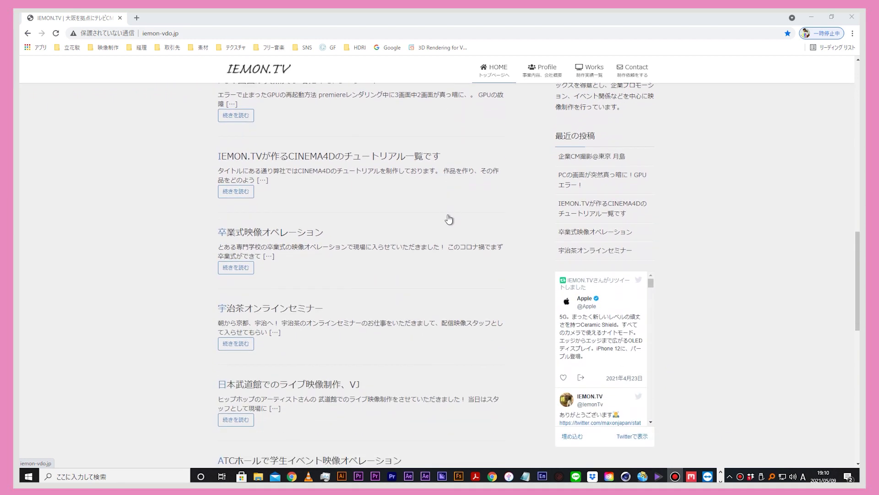
{"action": "scroll", "coordinate": [448, 219], "scroll_direction": "down", "scroll_amount": 1}
{"action": "scroll", "coordinate": [448, 218], "scroll_direction": "down", "scroll_amount": 1}
{"action": "scroll", "coordinate": [449, 219], "scroll_direction": "down", "scroll_amount": 2}
{"action": "scroll", "coordinate": [449, 219], "scroll_direction": "down", "scroll_amount": 4}
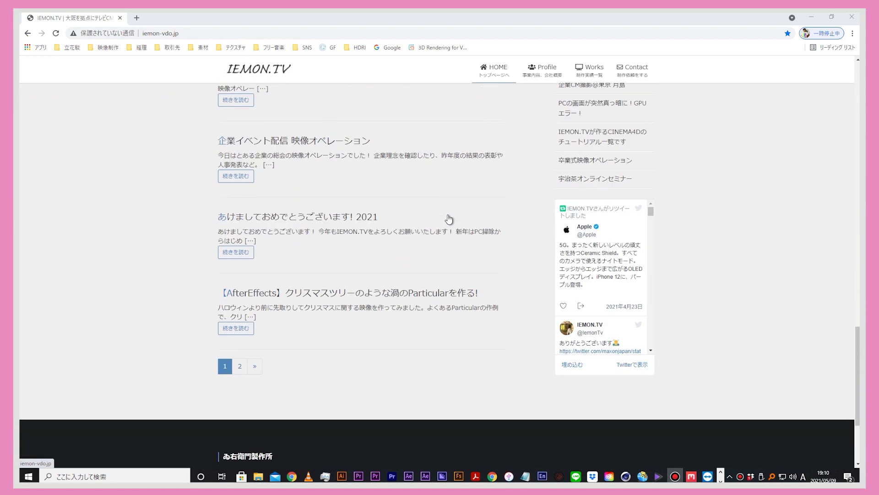
{"action": "scroll", "coordinate": [449, 219], "scroll_direction": "down", "scroll_amount": 1}
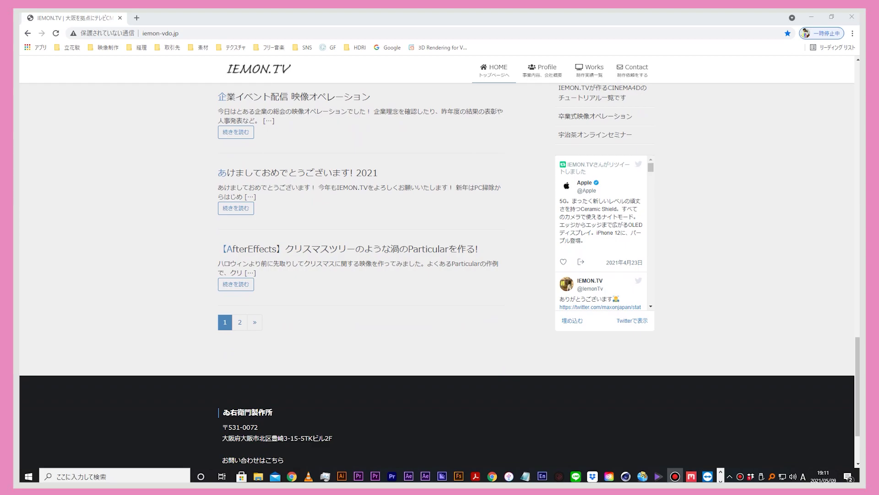